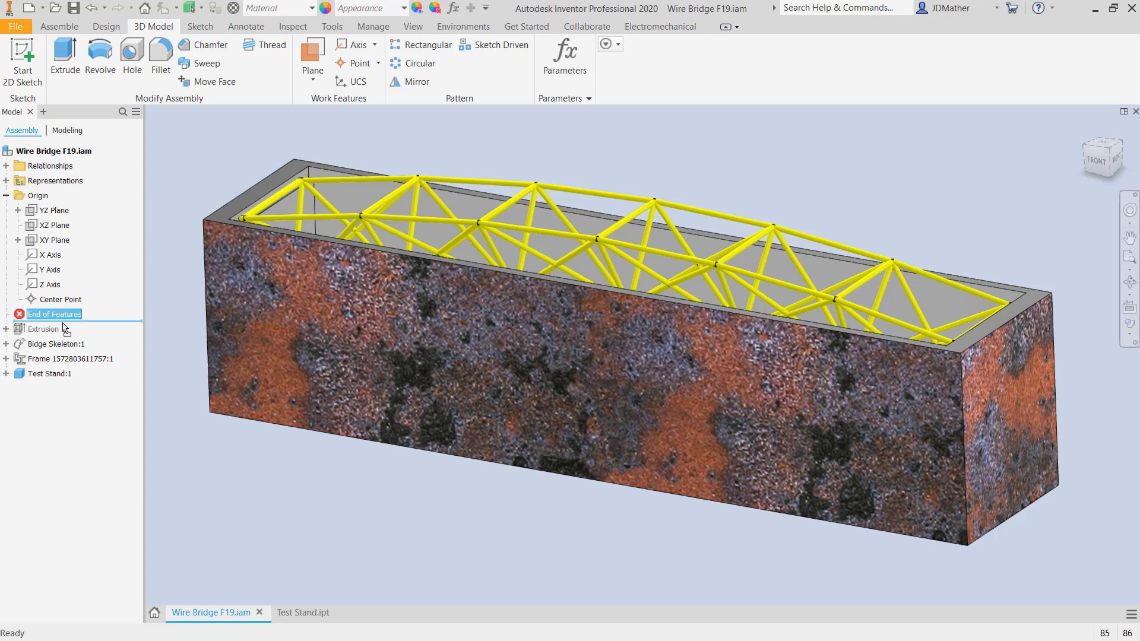
- Examine the wire bridge truss and its lower end joints against the test stand in the front view
click(1098, 159)
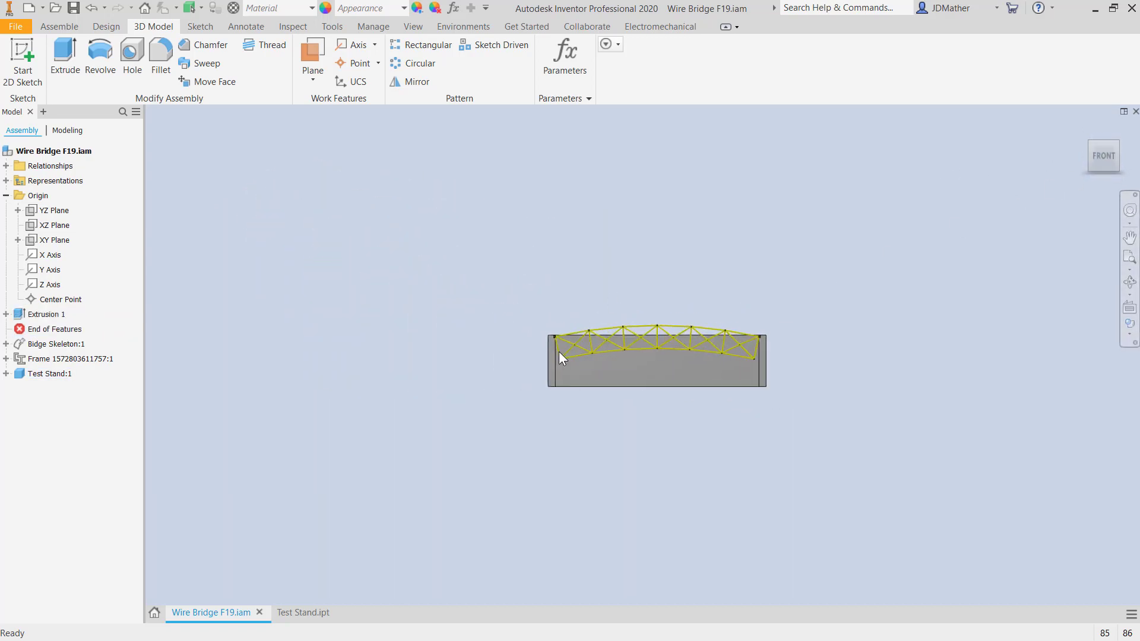
scroll(558, 356, up, 5)
scroll(587, 368, up, 3)
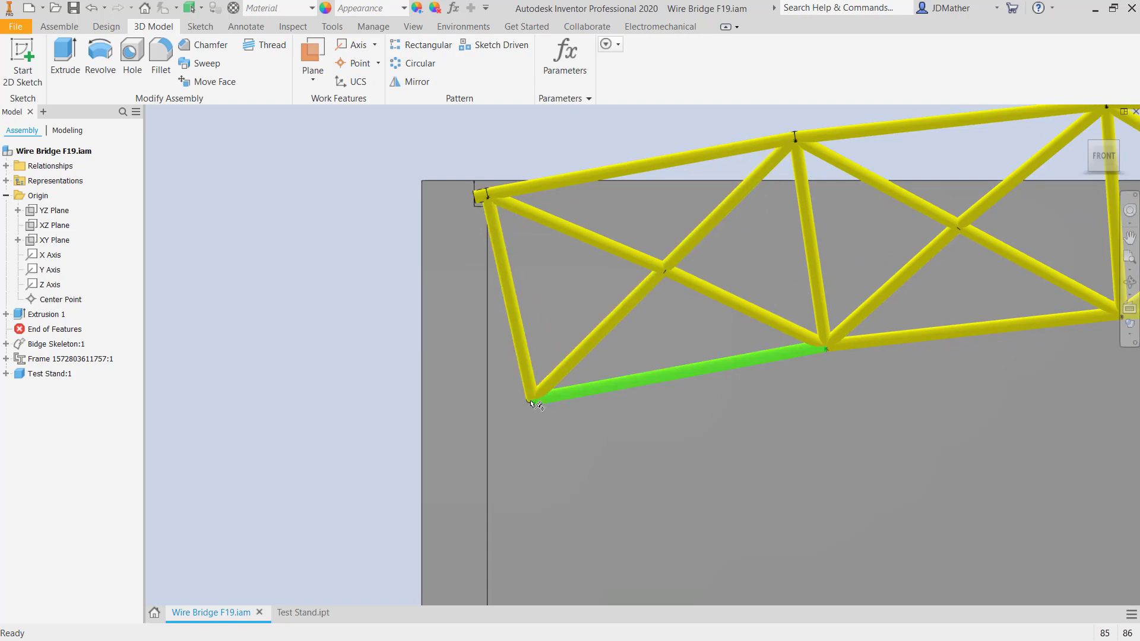
scroll(434, 197, down, 5)
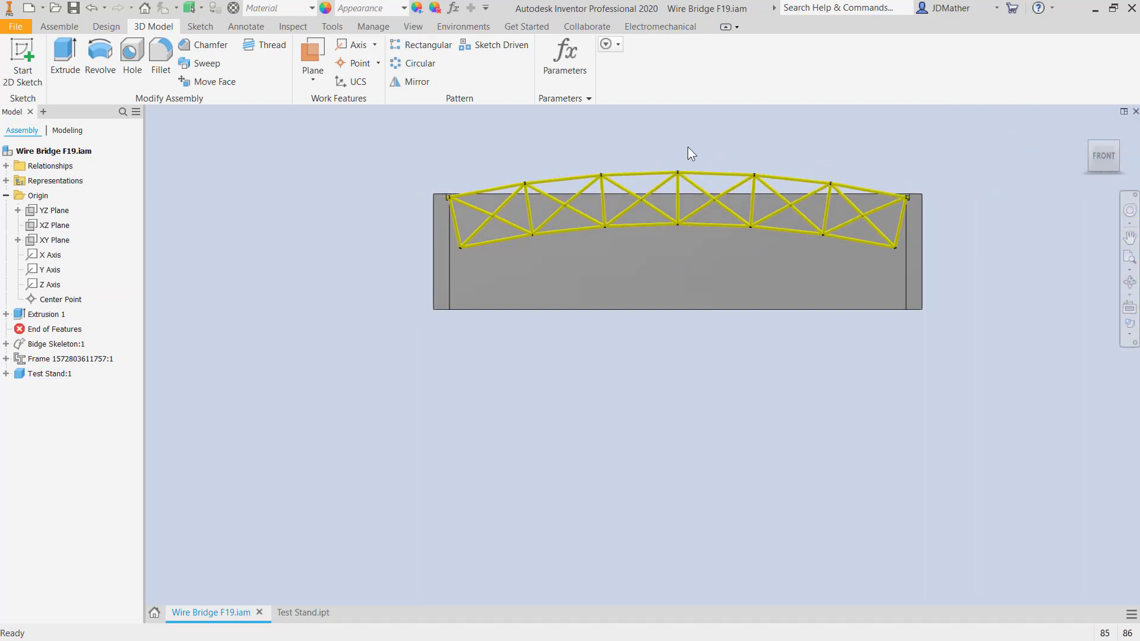
scroll(522, 276, up, 7)
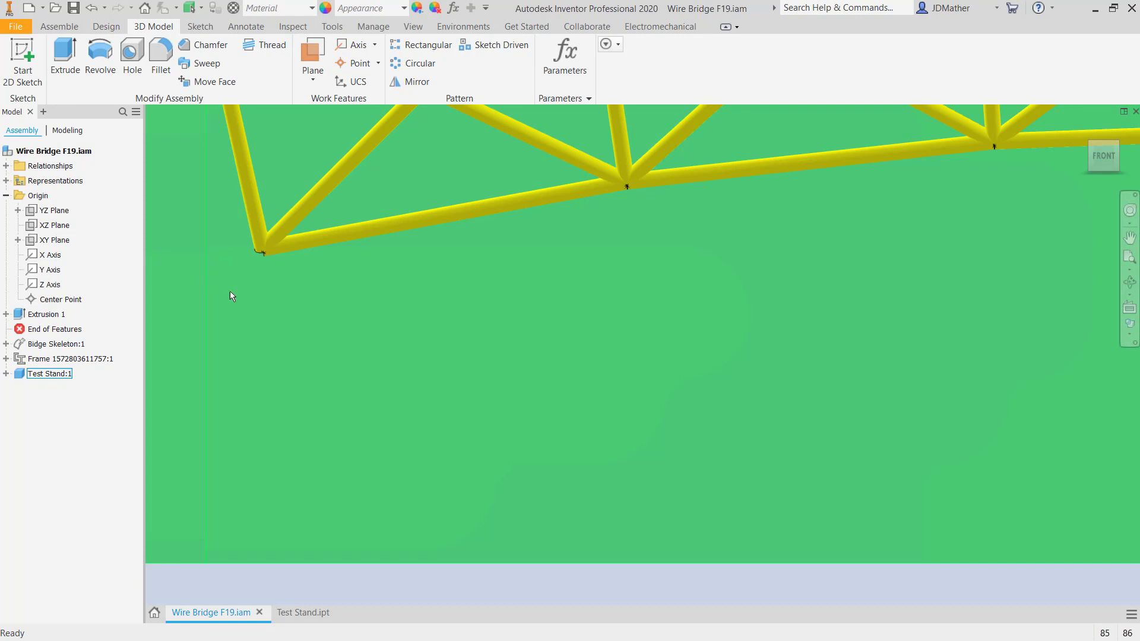
scroll(237, 290, down, 5)
scroll(252, 282, up, 4)
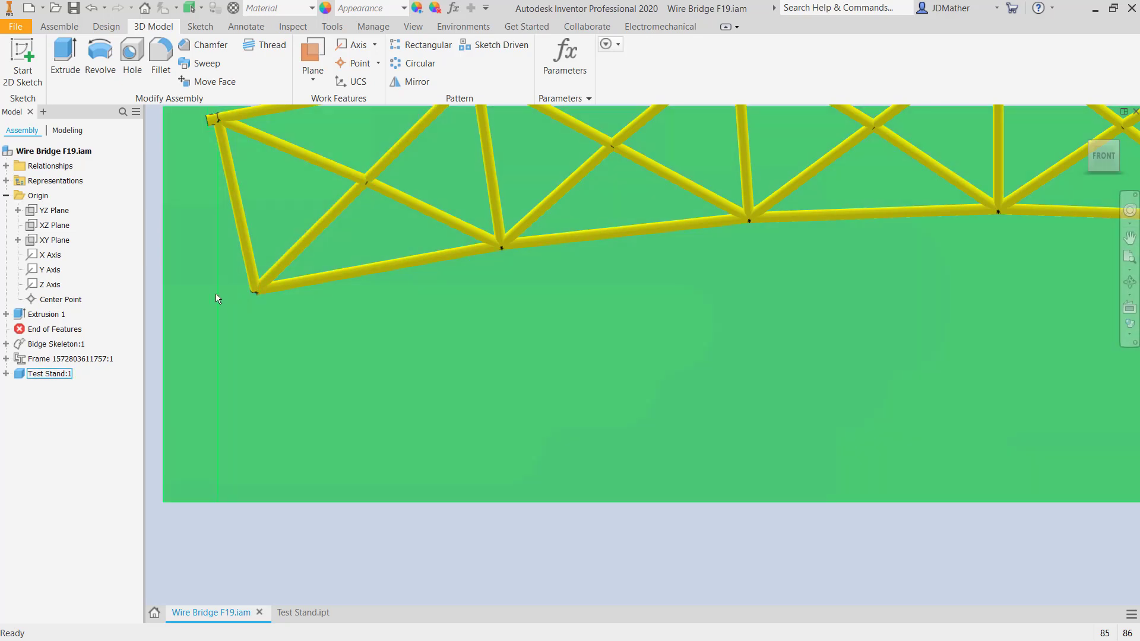
scroll(322, 480, down, 3)
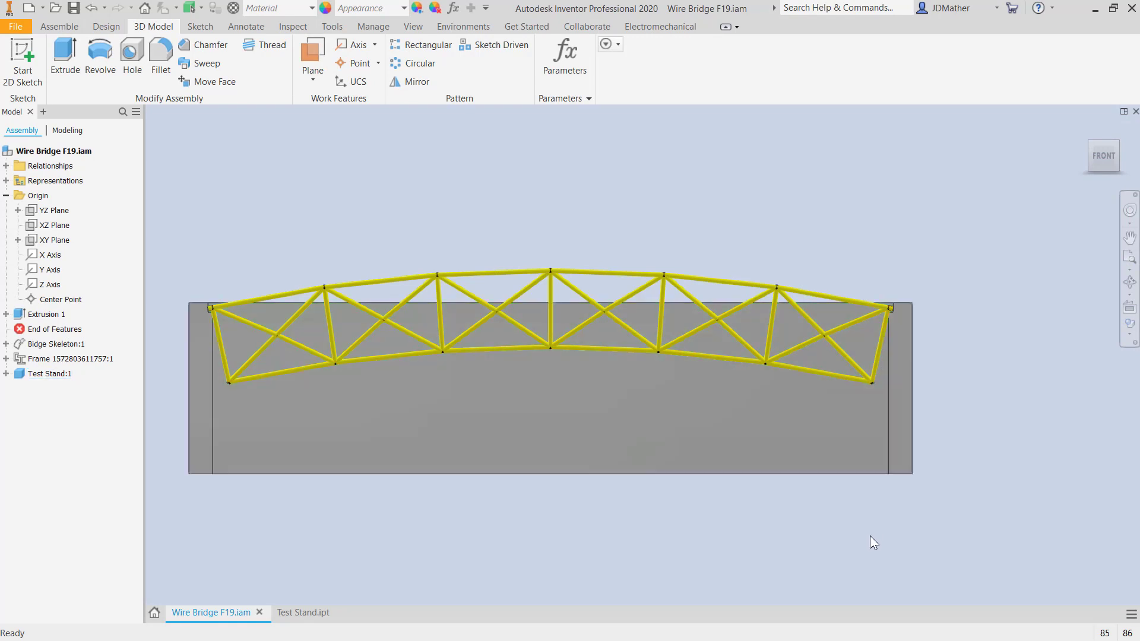
key(F6)
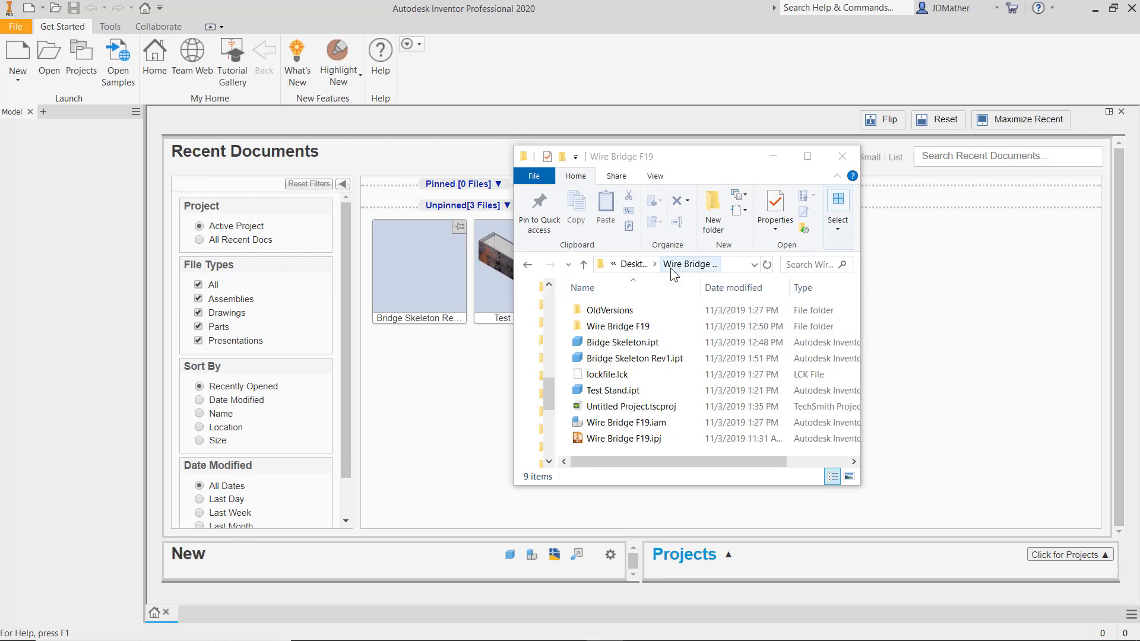
- Open the Wire Bridge F19.ipj project file and check that Wire Bridge F19 is the active project
double_click(667, 441)
click(82, 64)
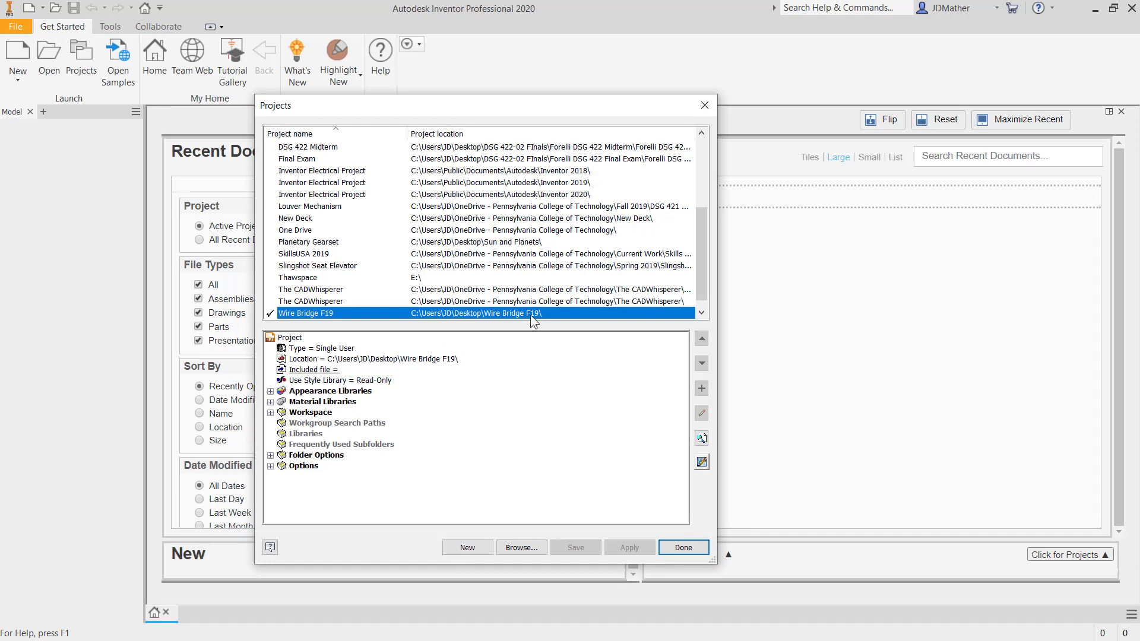
click(683, 547)
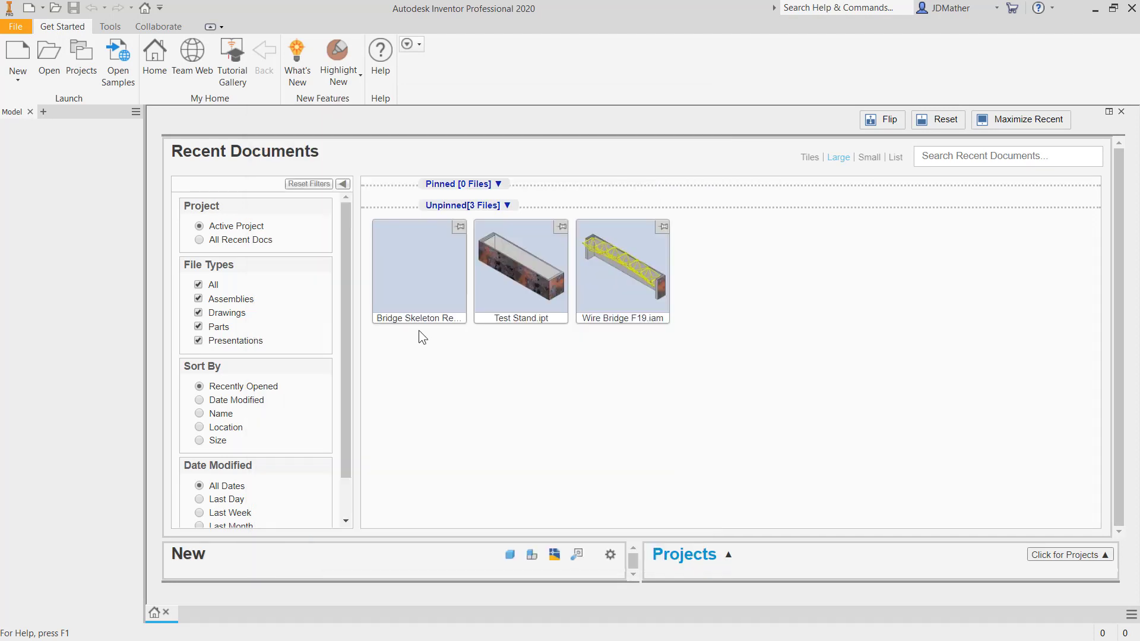
- Open the Bridge Skeleton Rev1 part and start a new 2D sketch on the XY plane
click(422, 308)
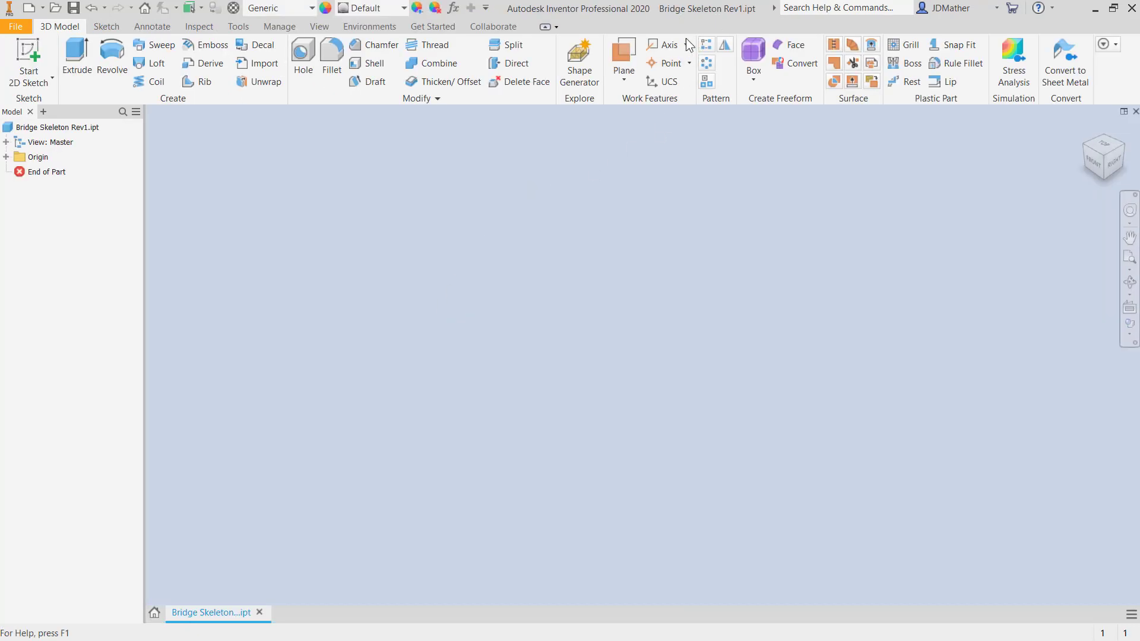
click(7, 157)
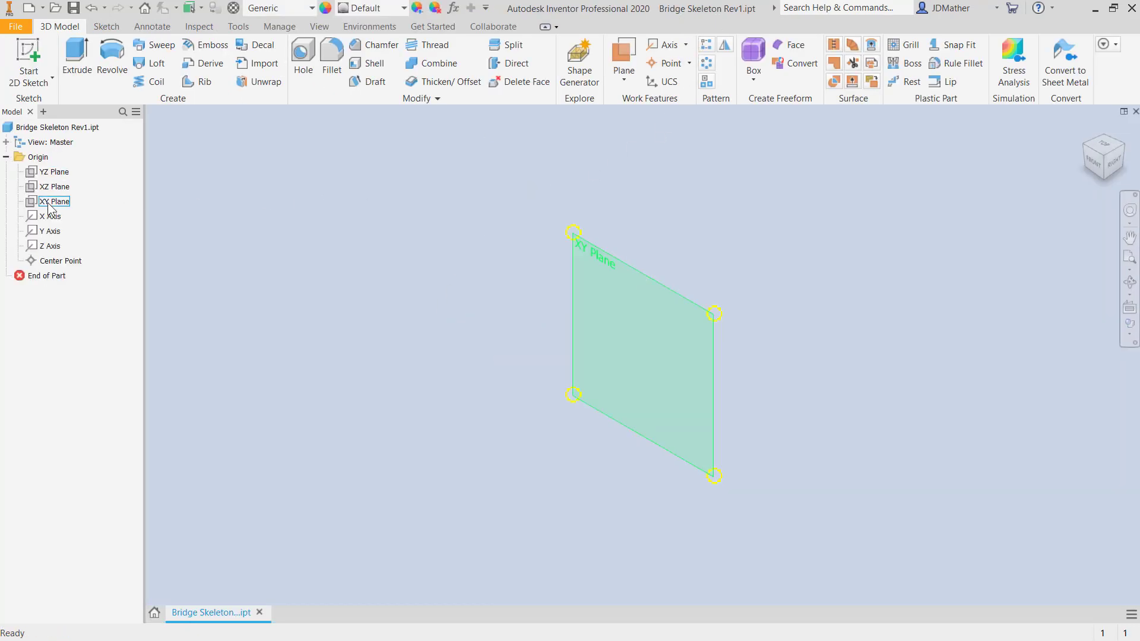
right_click(49, 208)
click(83, 243)
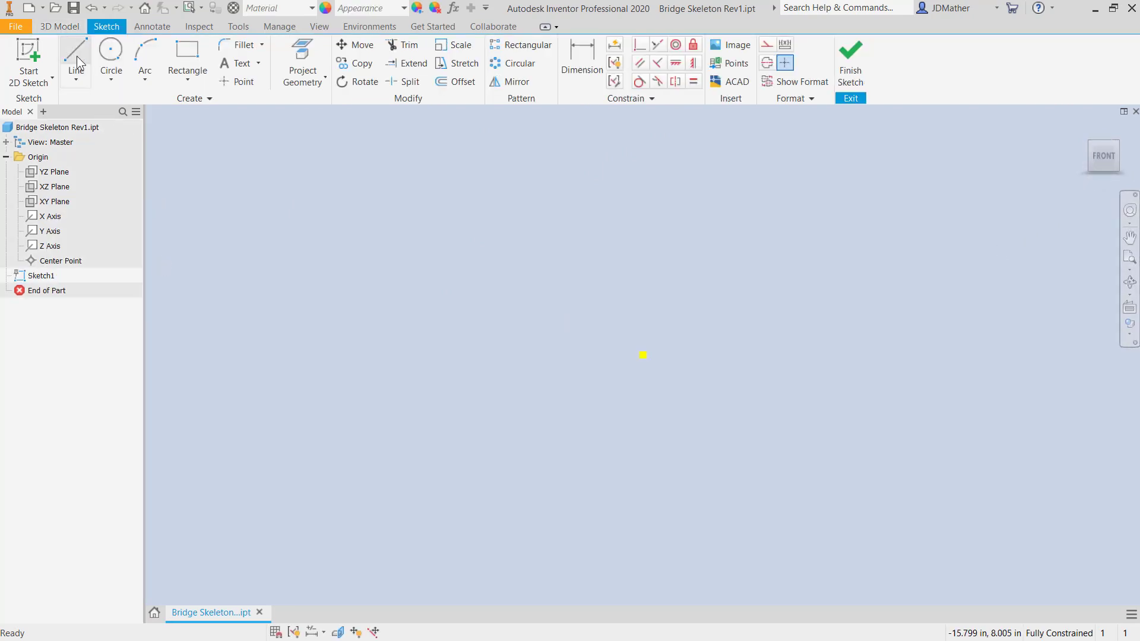
- Sketch a two-point rectangle about 13.9 in wide below the origin
click(187, 57)
click(400, 393)
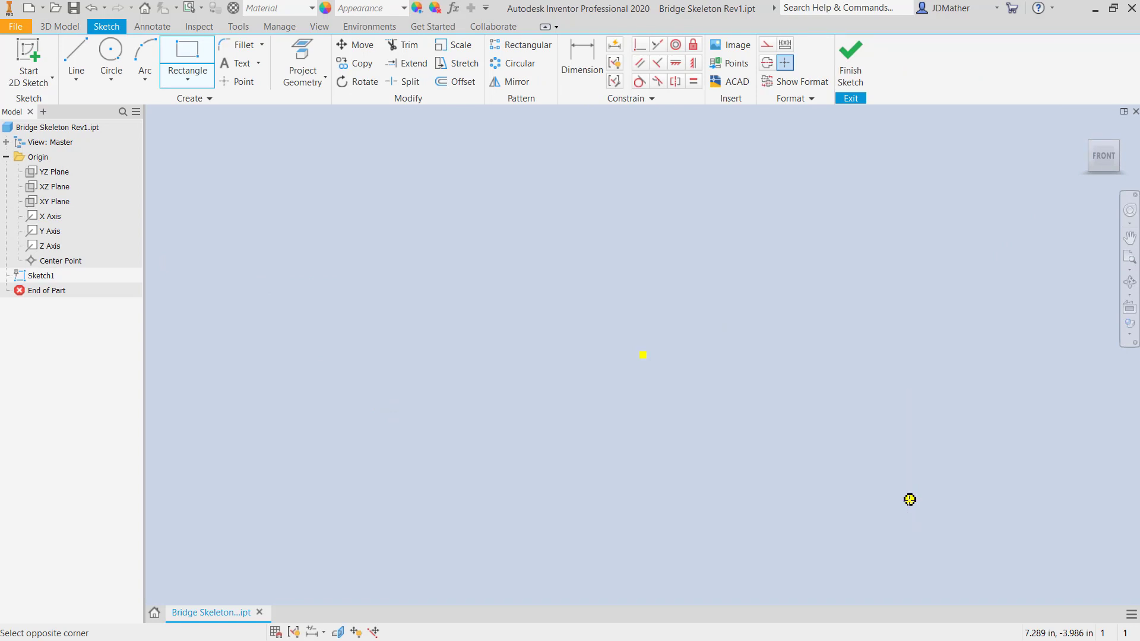
click(909, 500)
right_click(847, 319)
click(898, 323)
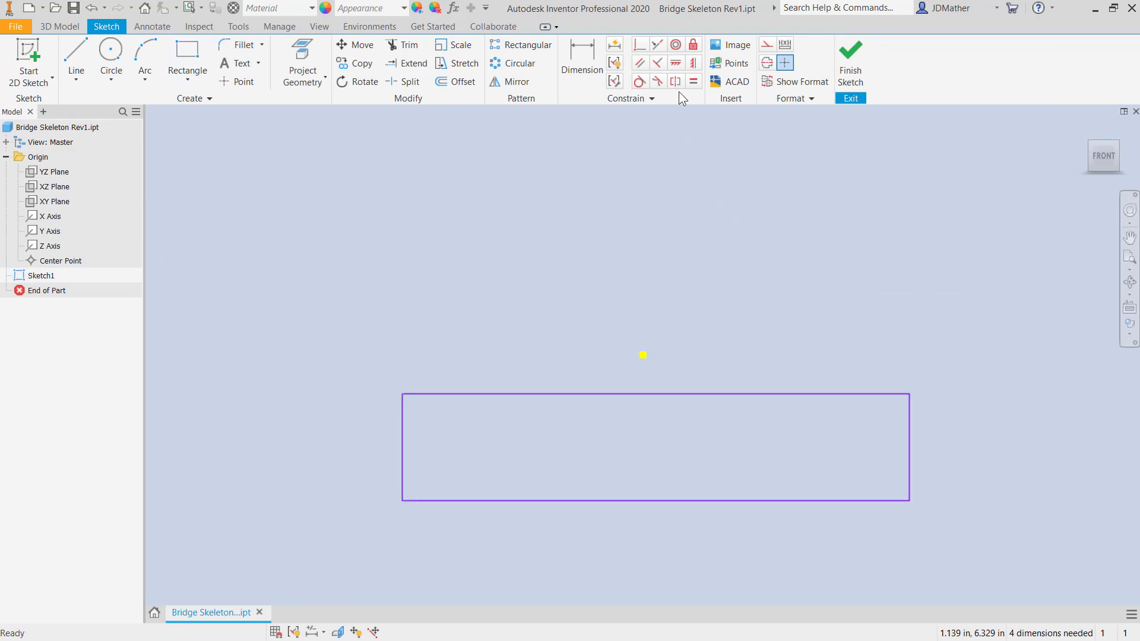
- Dimension the rectangle's bottom edge to 17.75 in
click(599, 54)
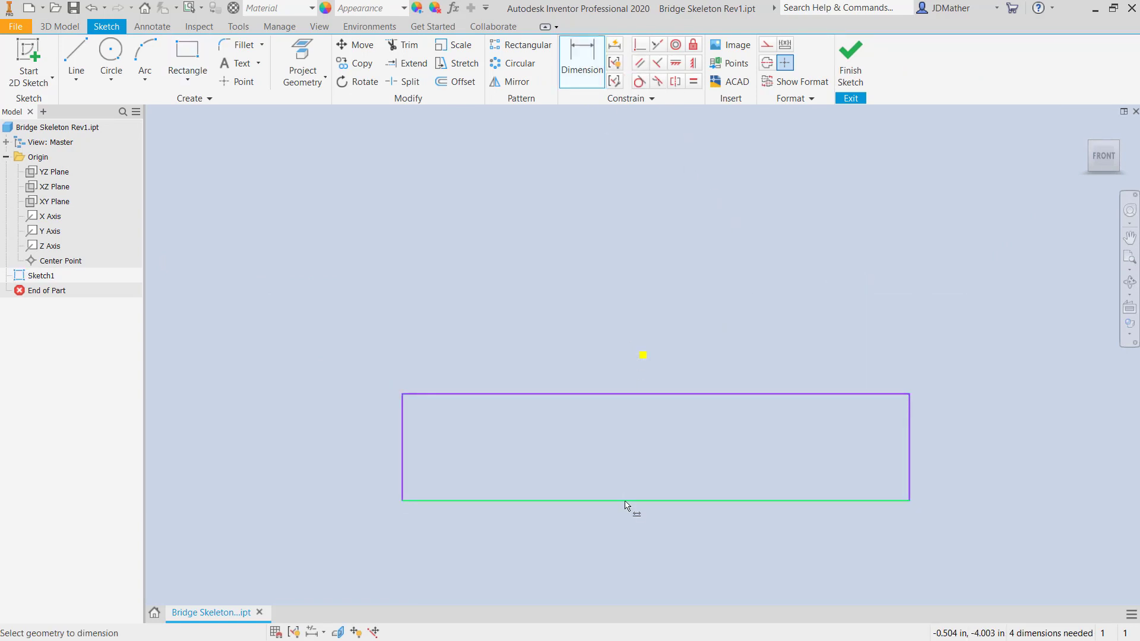
click(625, 502)
click(707, 552)
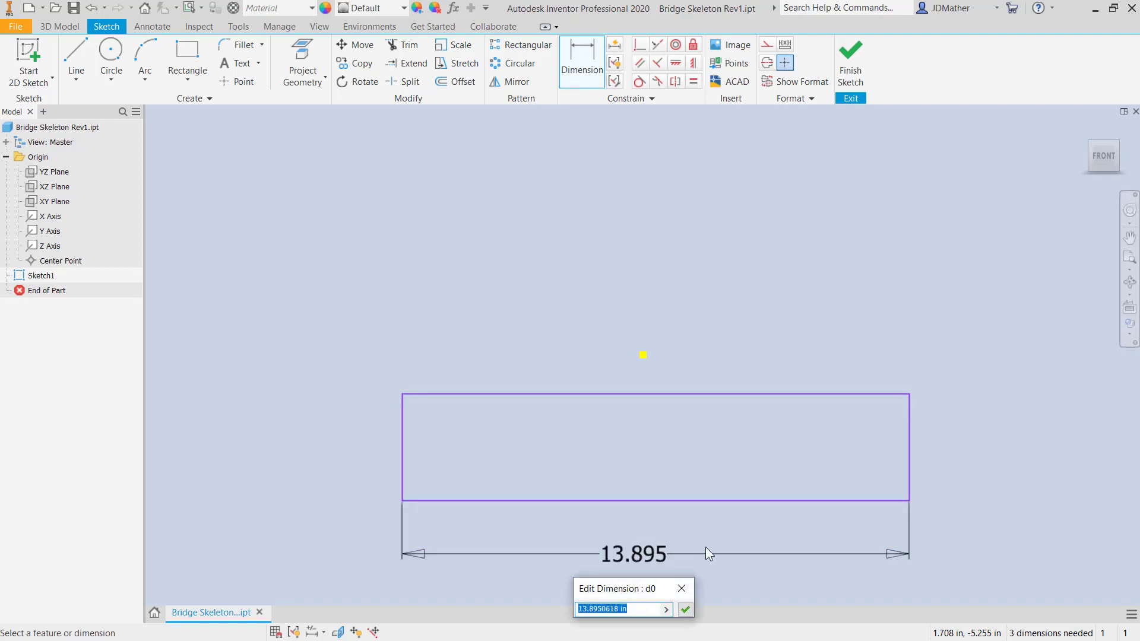
text(17.75)
key(Return)
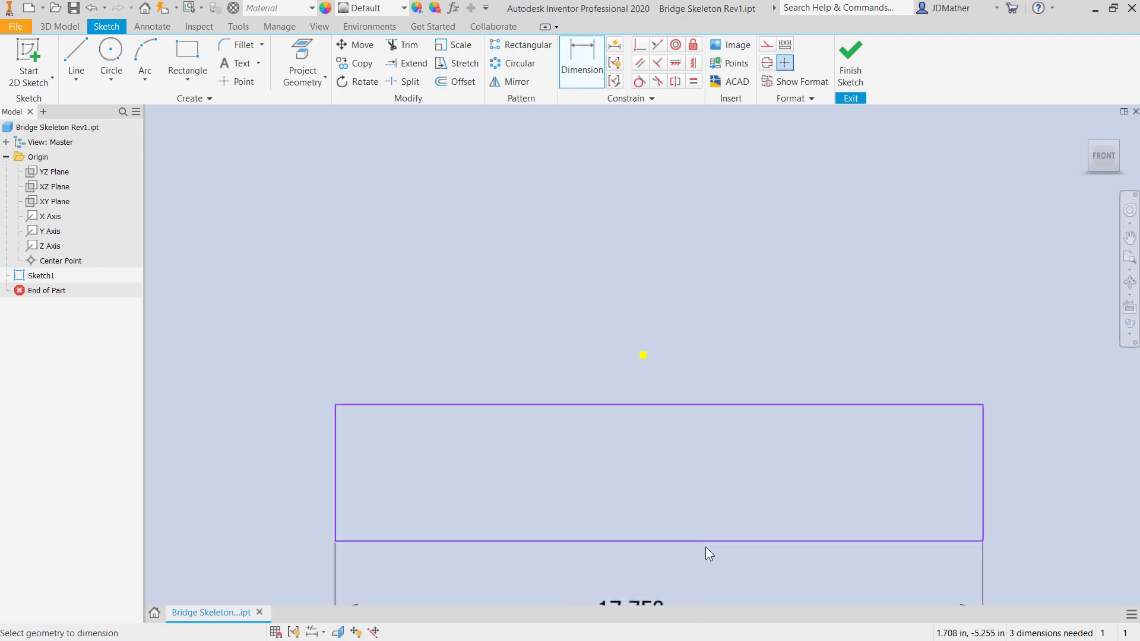
scroll(705, 546, down, 5)
scroll(741, 546, up, 5)
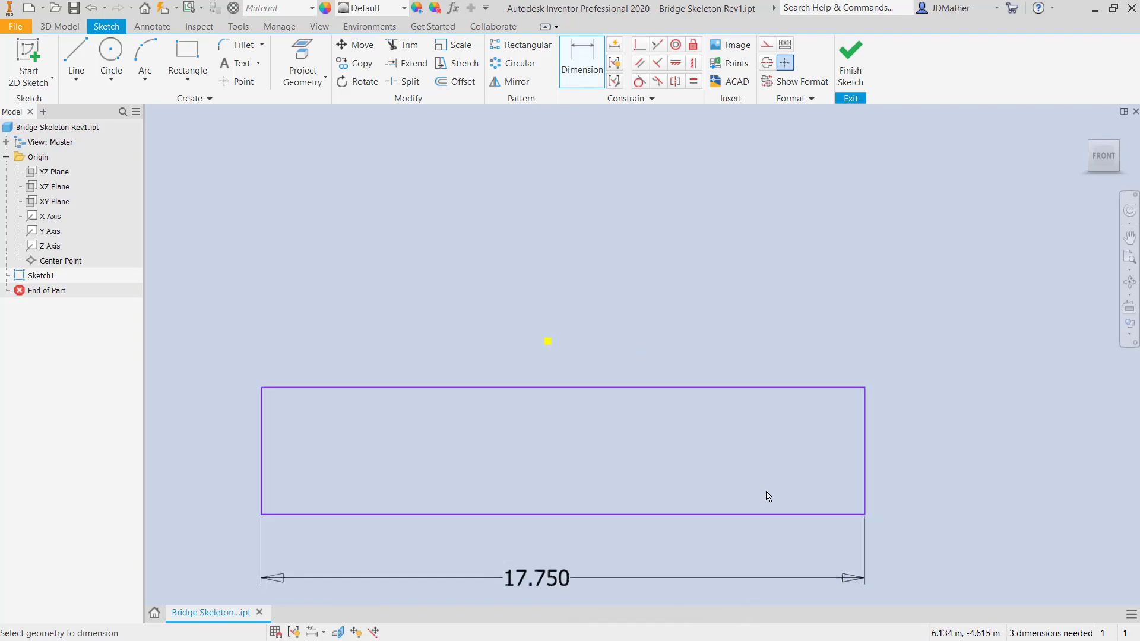
- Apply a coincident constraint between the midpoint of the rectangle's top edge and the sketch origin
click(639, 46)
click(562, 387)
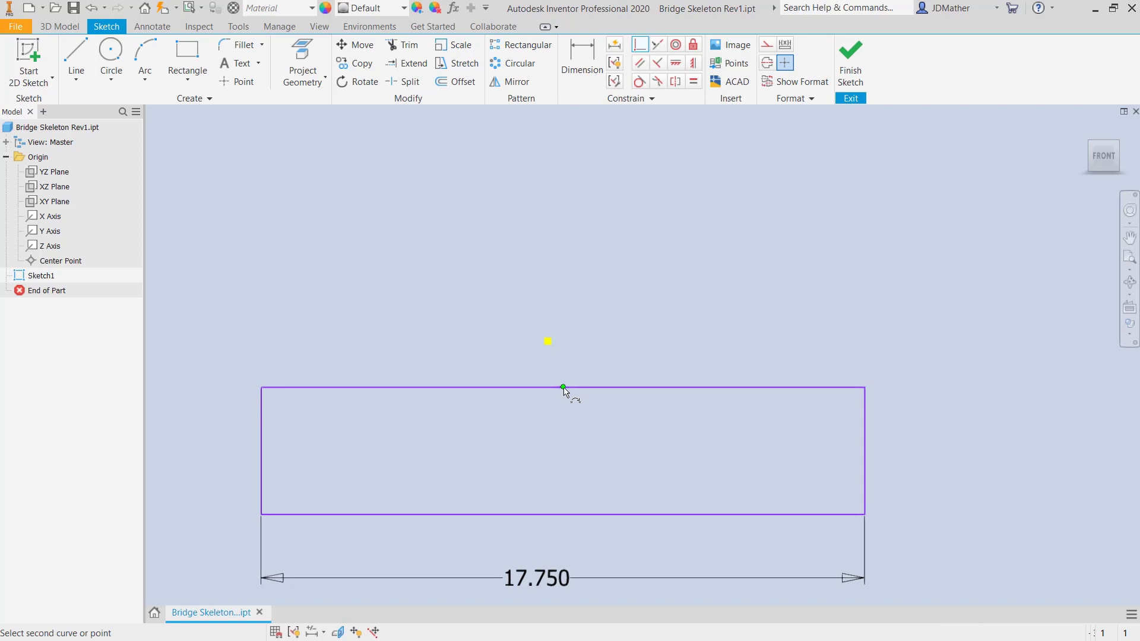
click(547, 342)
right_click(600, 254)
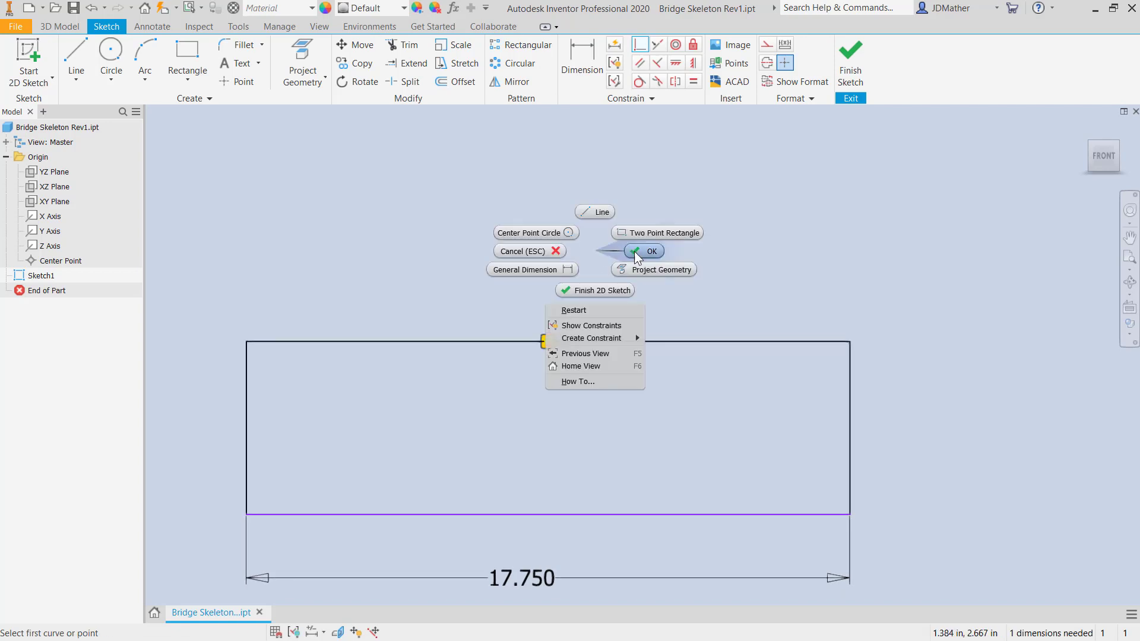
click(634, 251)
- Sketch a vertical line 2 in long in the empty area above the rectangle
key(l)
click(707, 196)
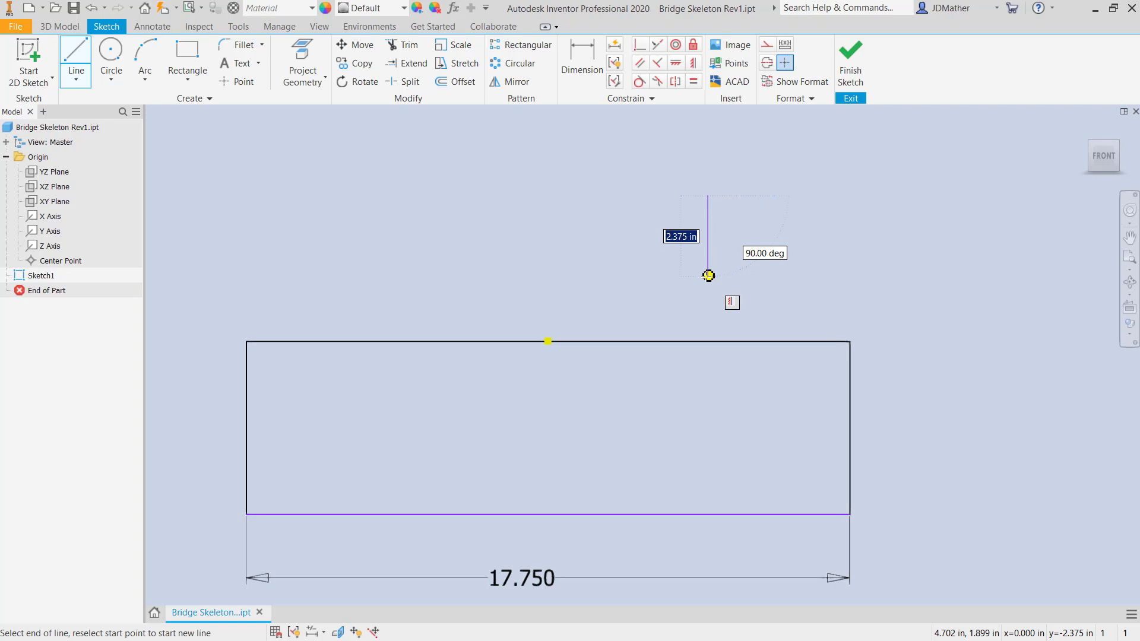
text(2)
key(Return)
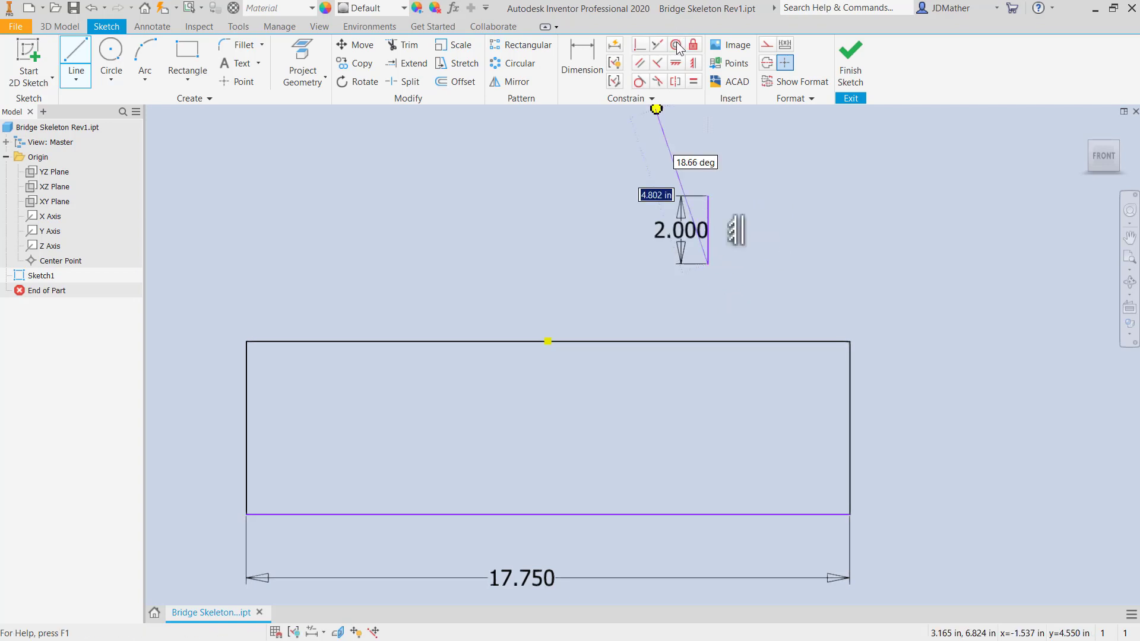
- Constrain the 2 in line's midpoint coincident to the origin and move its dimension text clear above the rectangle
click(638, 47)
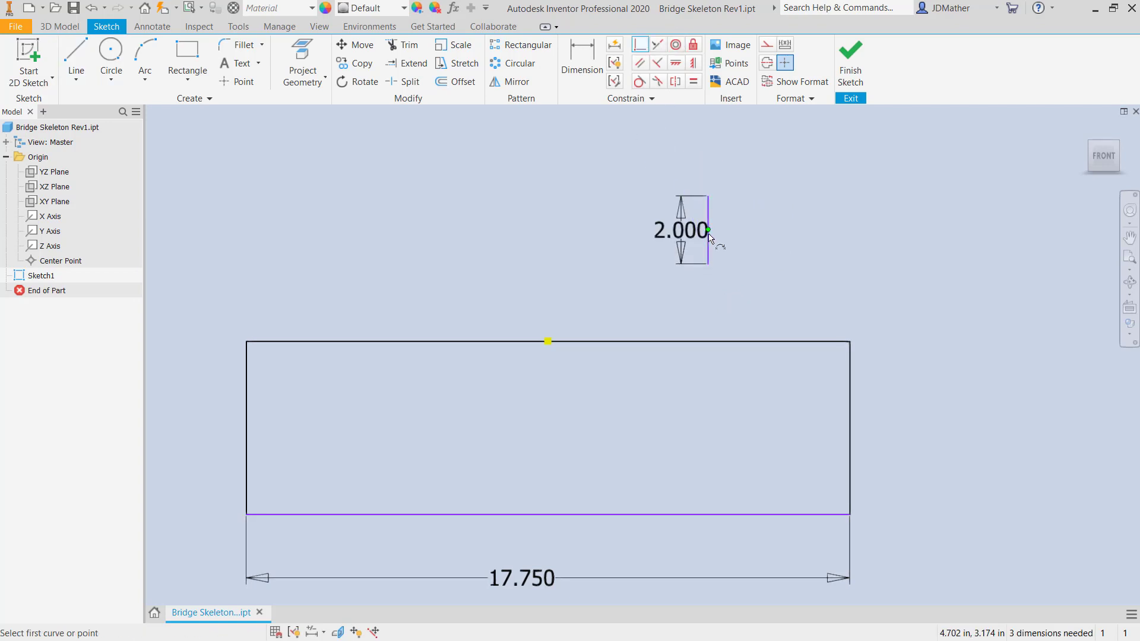
click(708, 231)
click(548, 343)
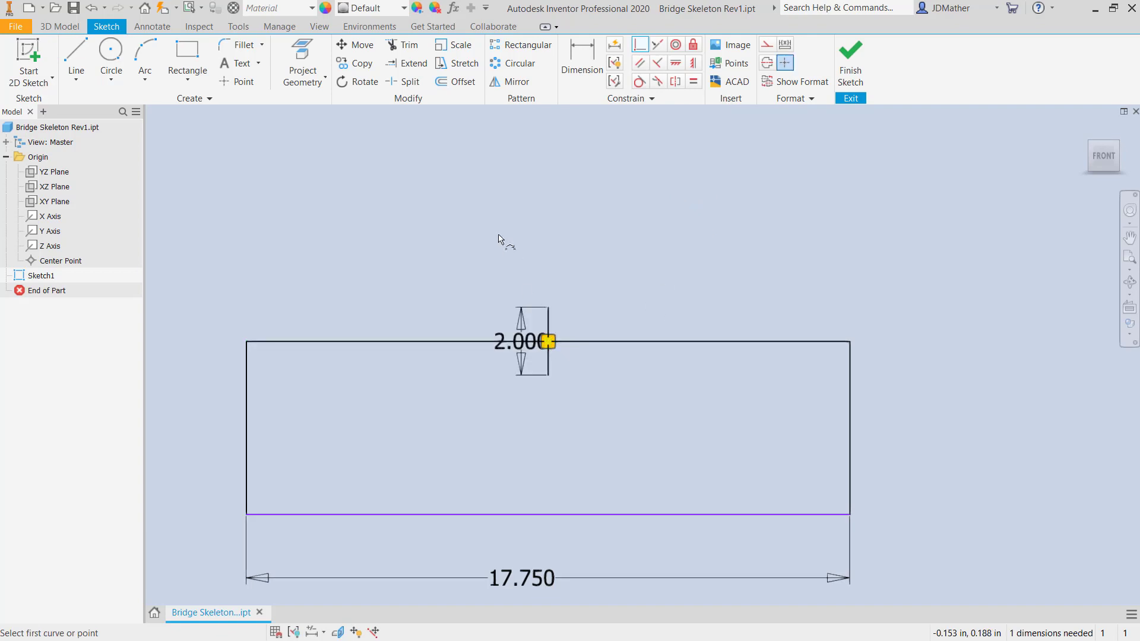
key(Escape)
drag(534, 340, 617, 240)
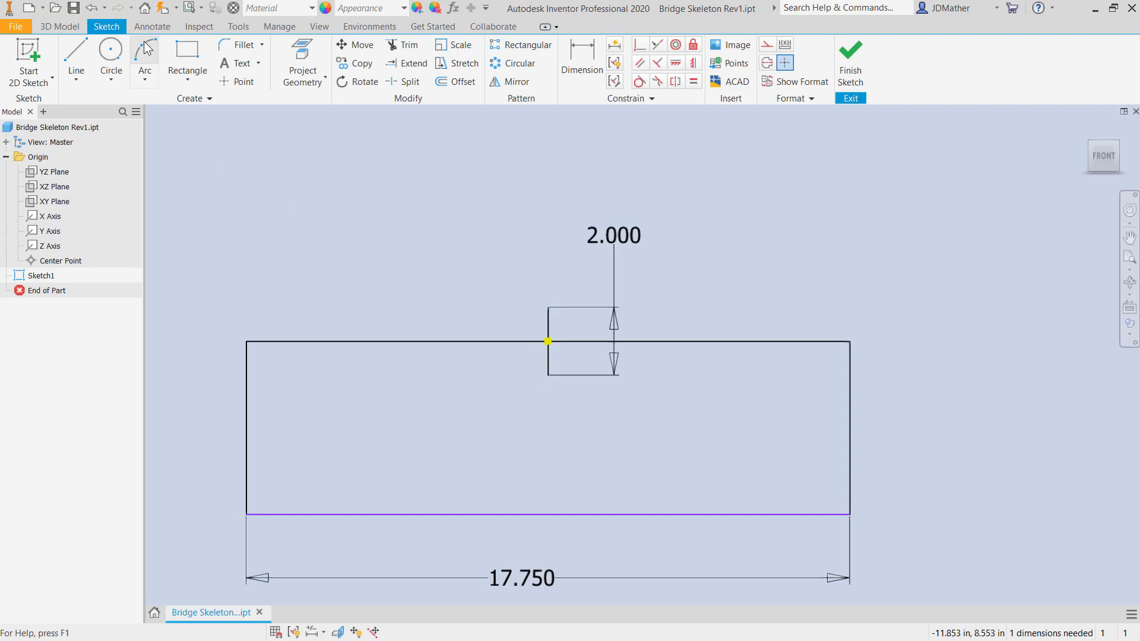
click(145, 60)
click(246, 340)
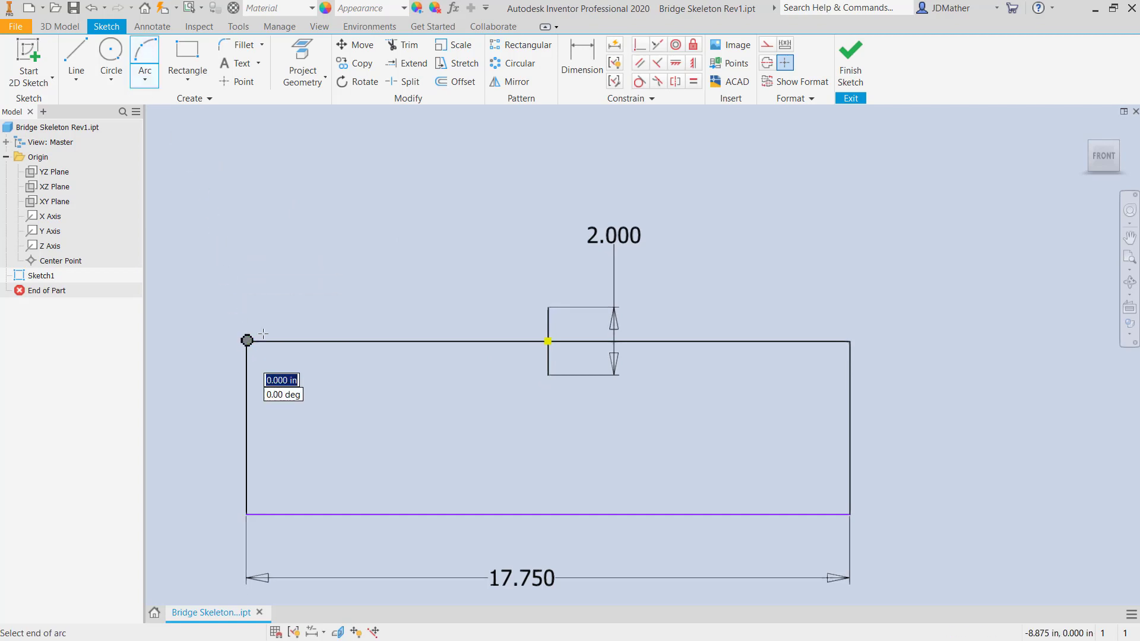
click(850, 340)
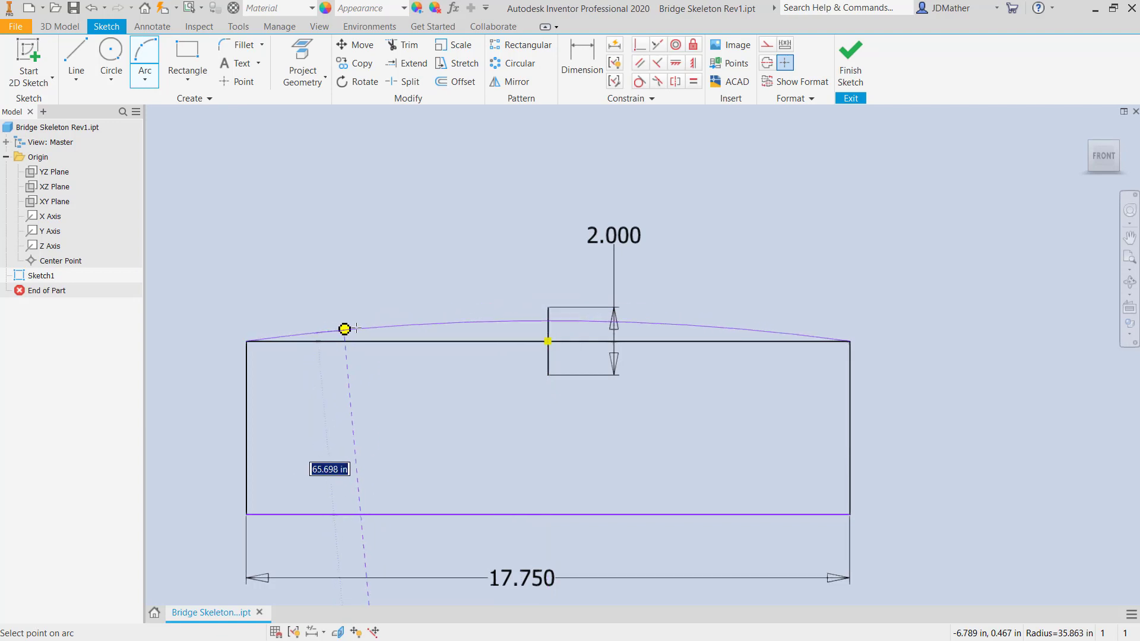
key(Escape)
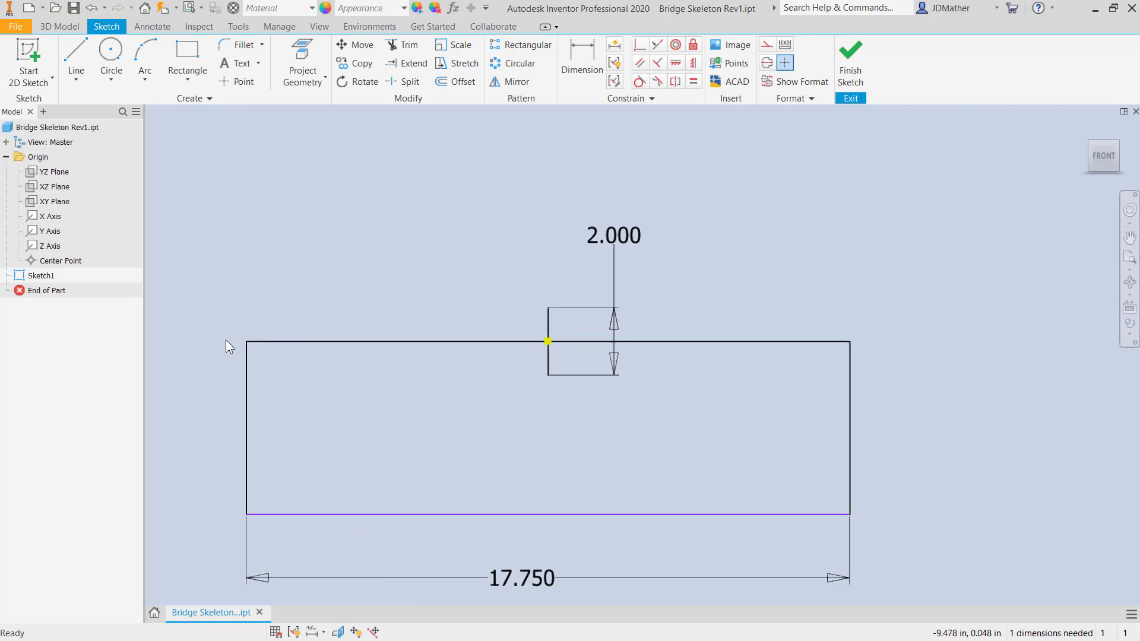
- Sketch short horizontal lines extending outward from both upper corners of the rectangle, the left one about 1.1 in long
click(67, 50)
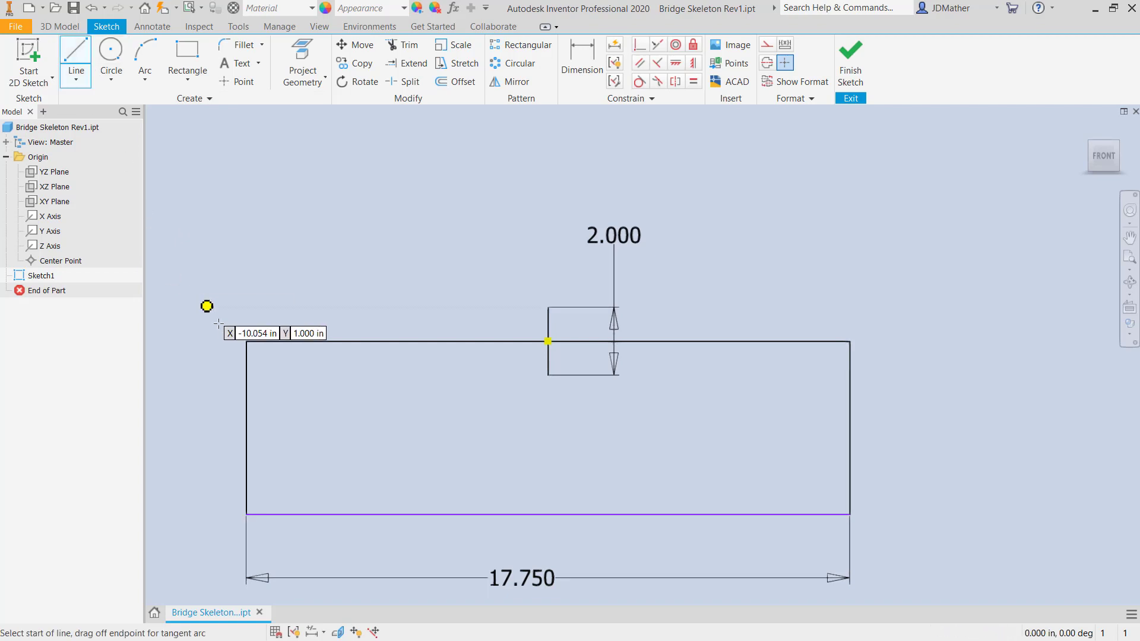
click(247, 340)
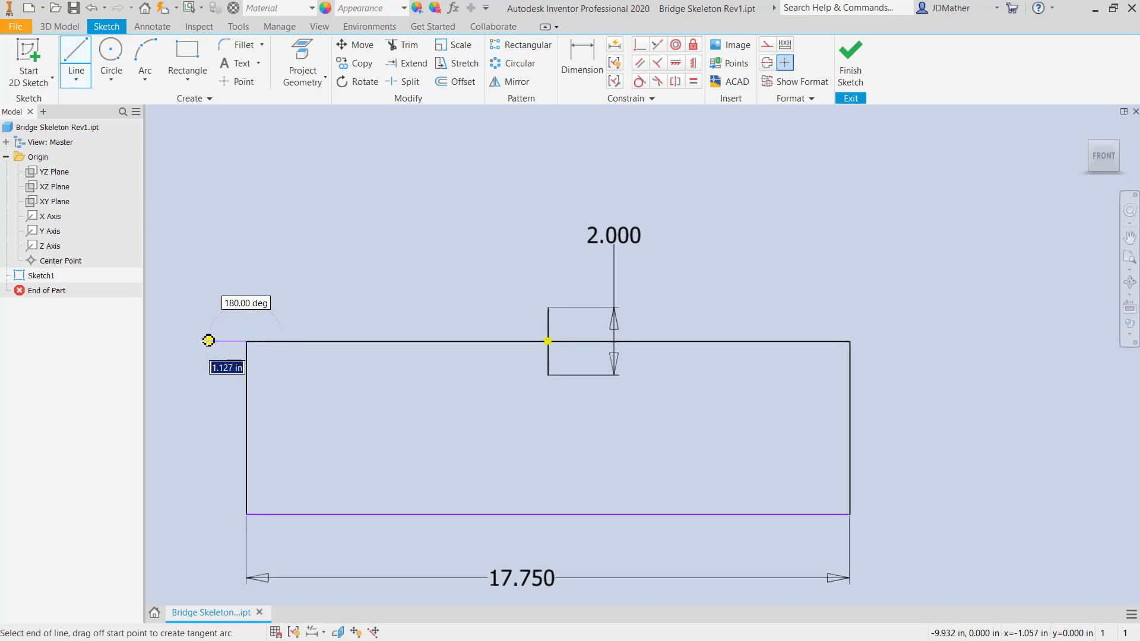
click(207, 341)
key(Escape)
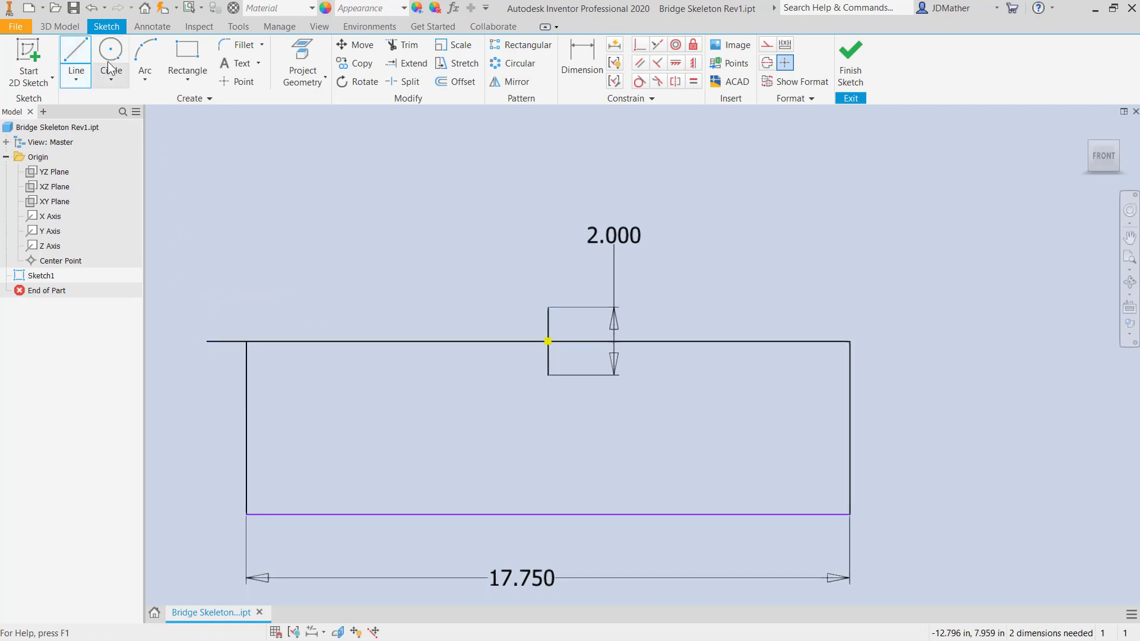
click(77, 49)
click(849, 341)
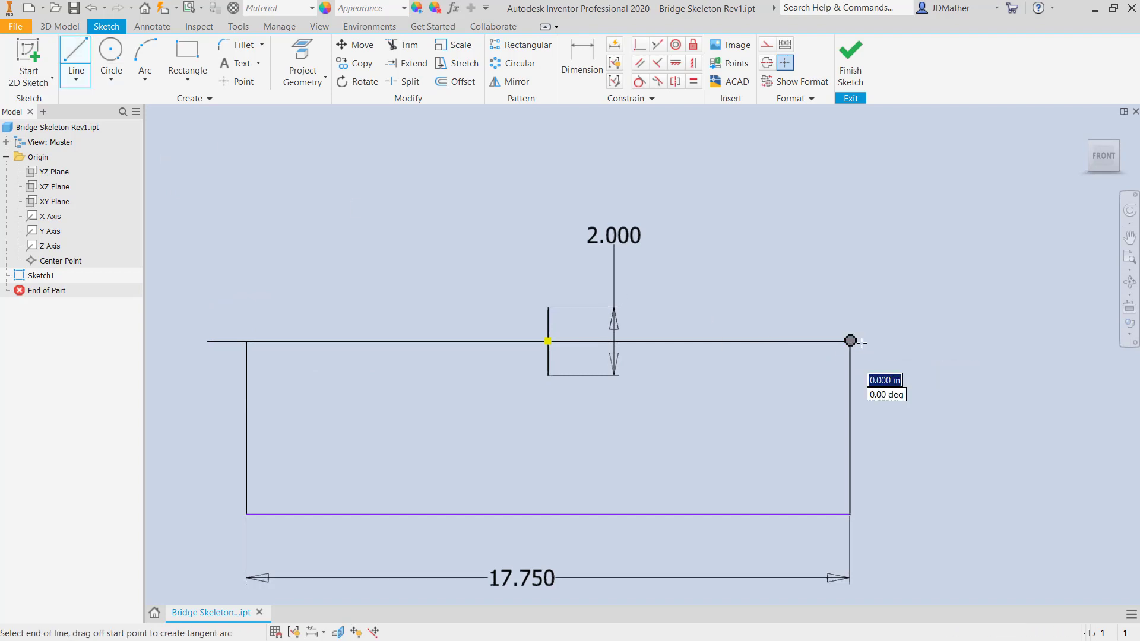
click(899, 341)
key(Escape)
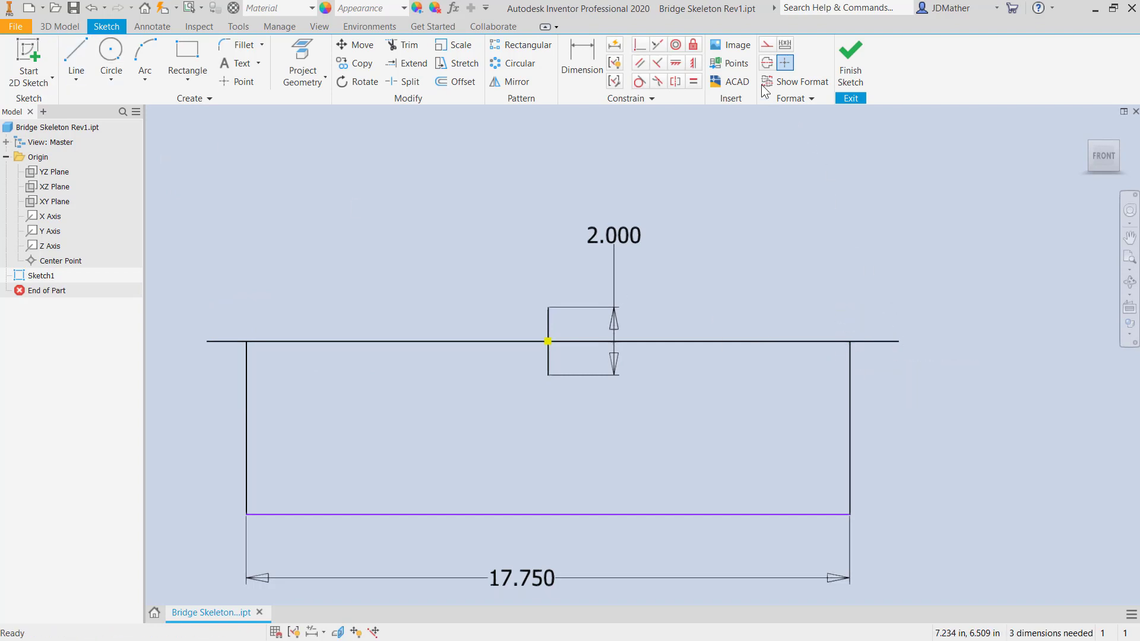
- Apply an equal constraint between the two short horizontal lines at the rectangle's upper corners
click(694, 81)
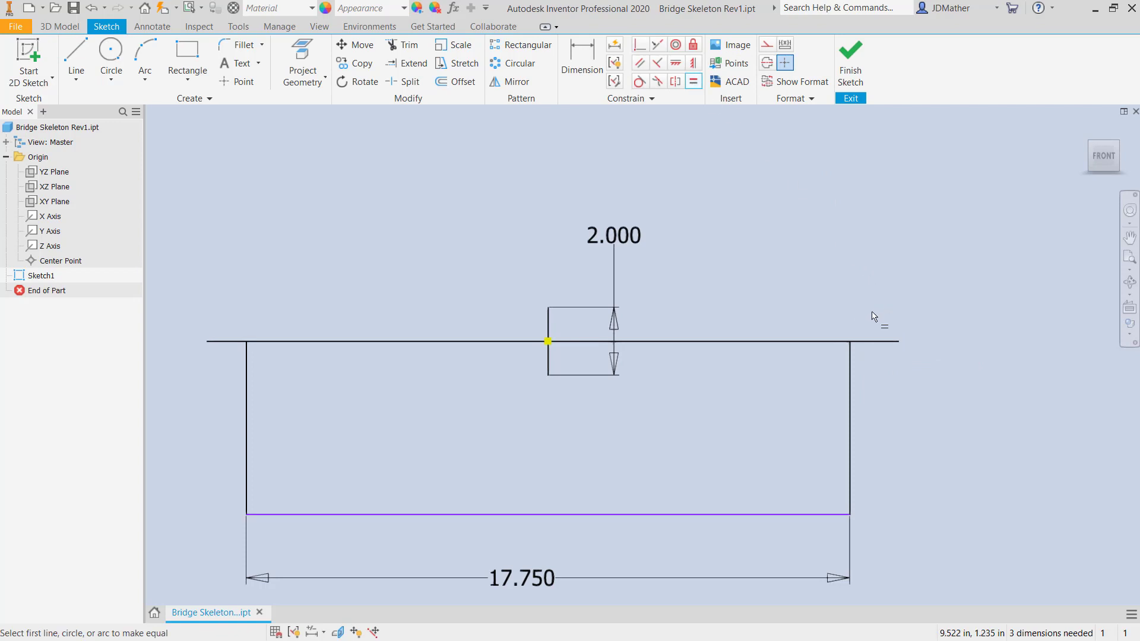
click(872, 341)
click(232, 342)
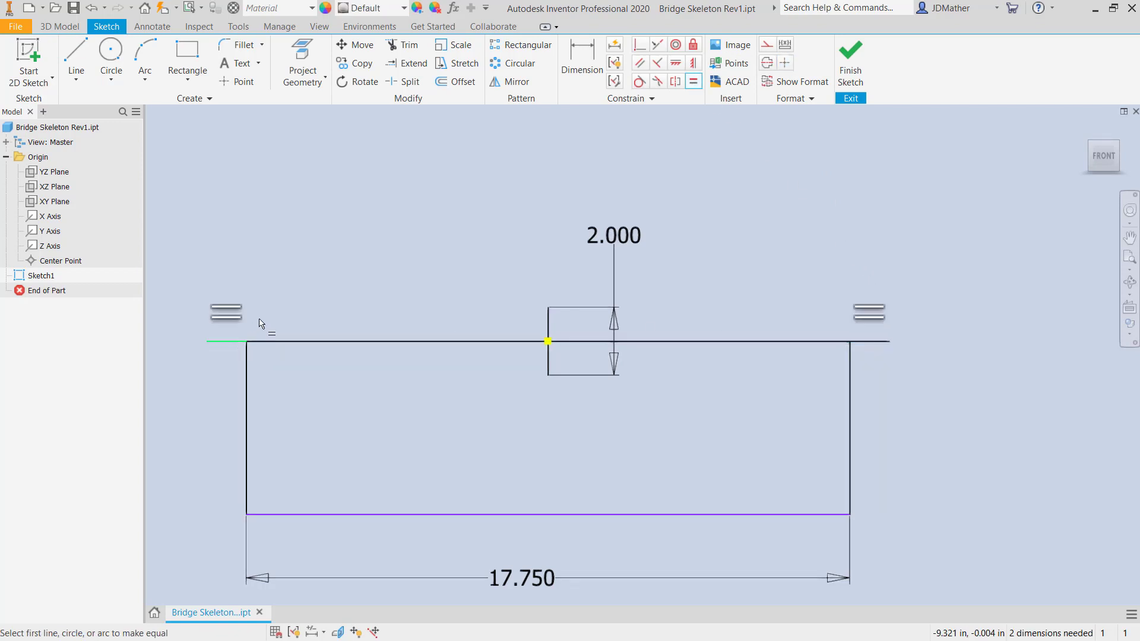
- Dimension the short horizontal line at the rectangle's upper right corner to .125 in
right_click(298, 273)
click(339, 275)
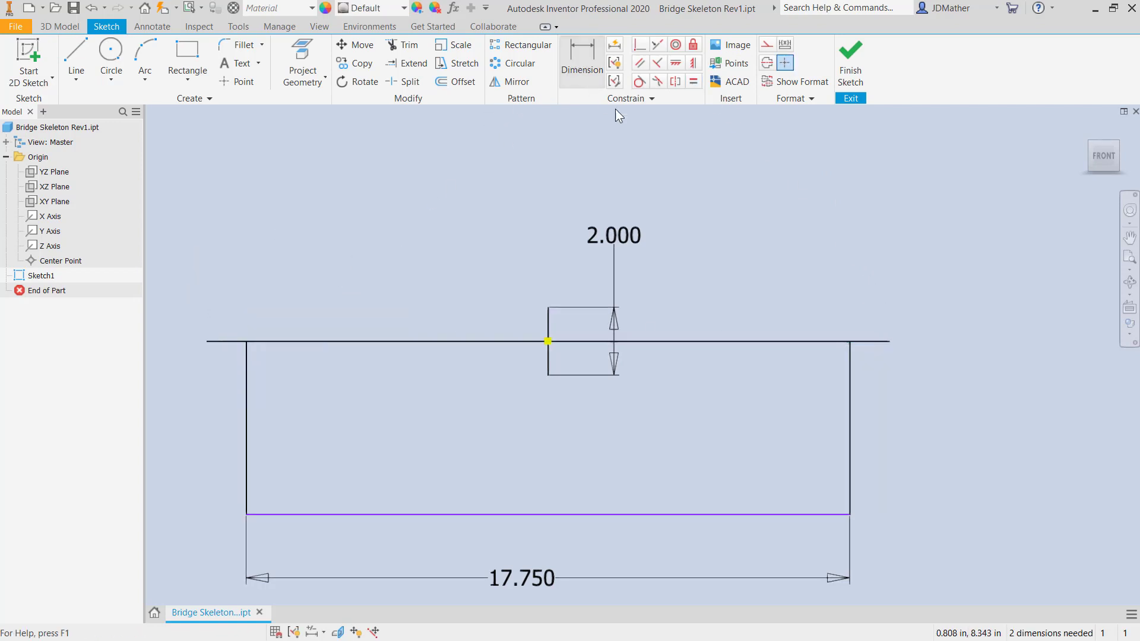
key(d)
click(871, 342)
click(947, 376)
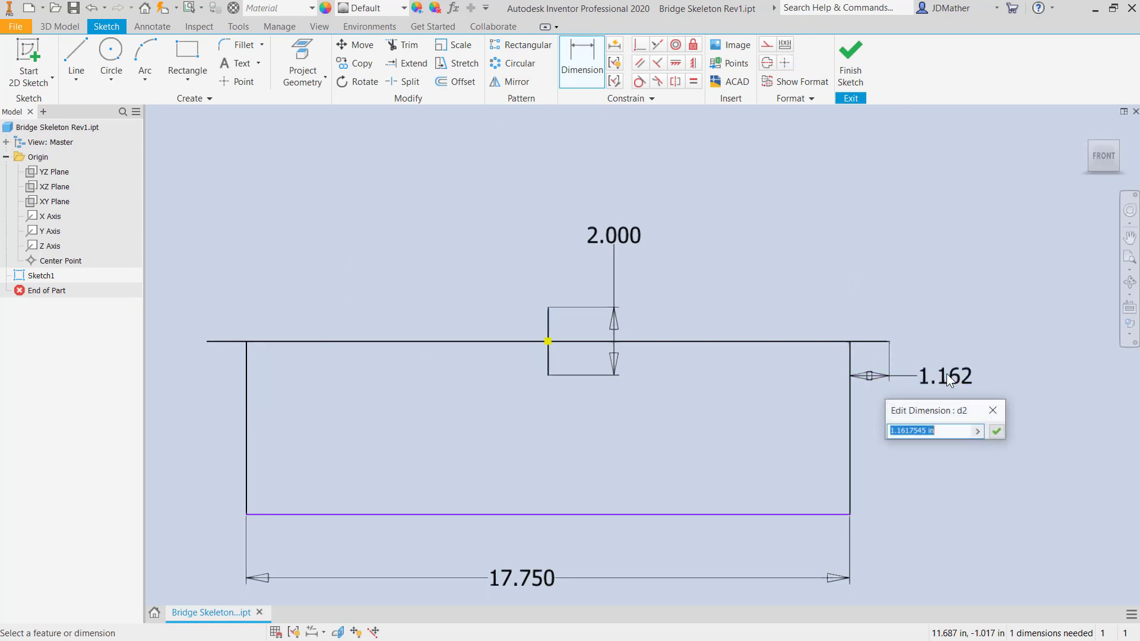
text(.125)
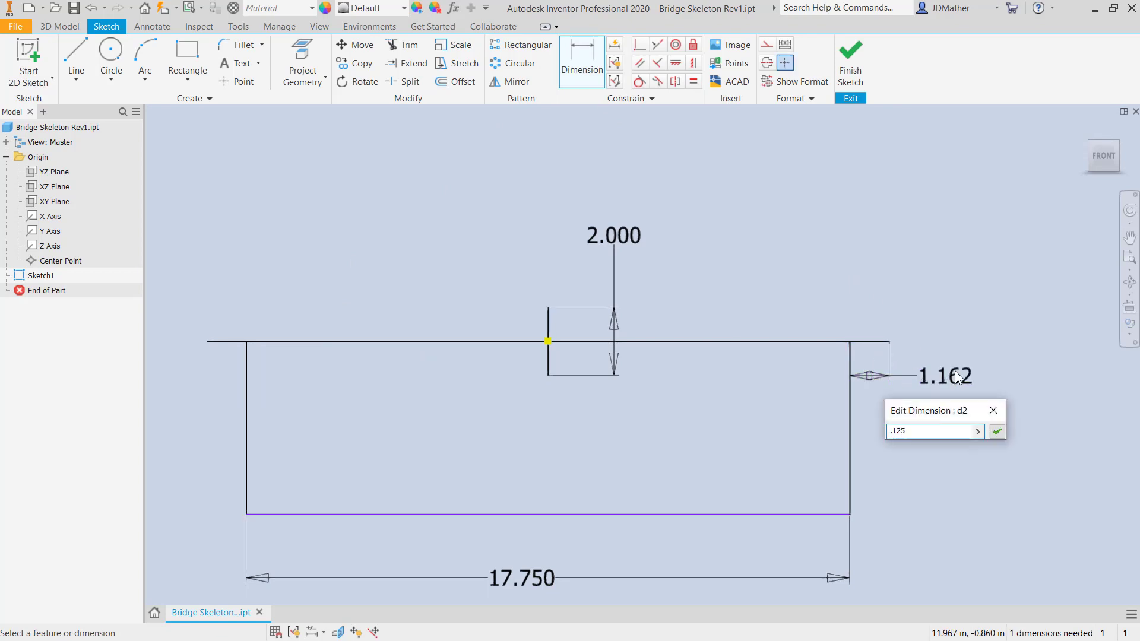
key(Return)
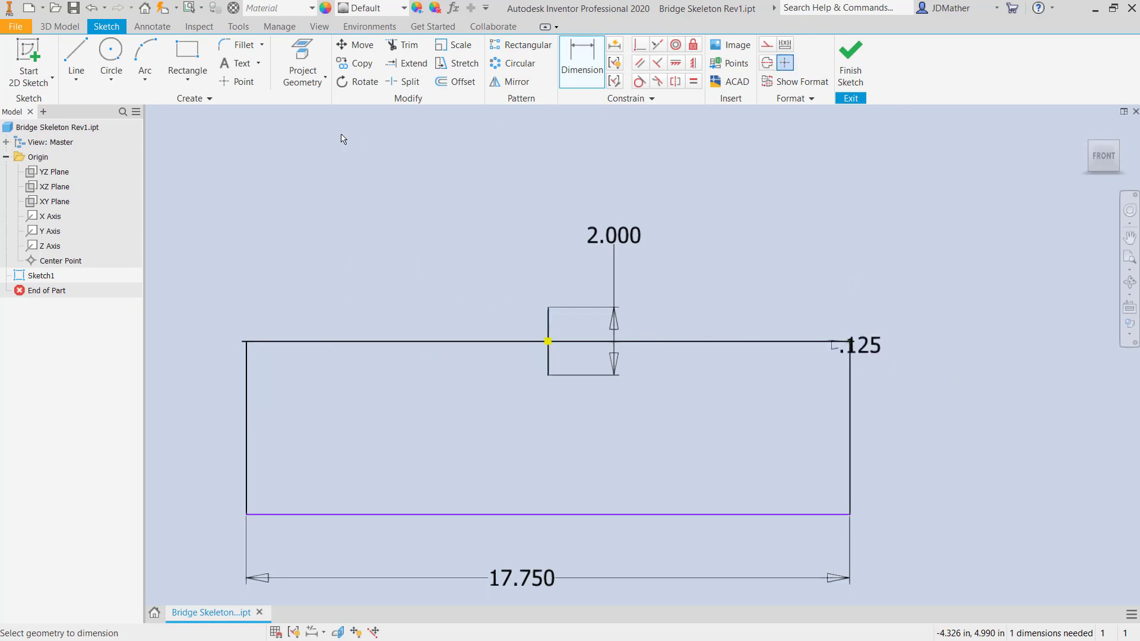
- Sketch a three-point arc between the outer ends of the two short horizontal lines, passing through the upper end of the 2 in line
click(145, 60)
scroll(187, 259, down, 3)
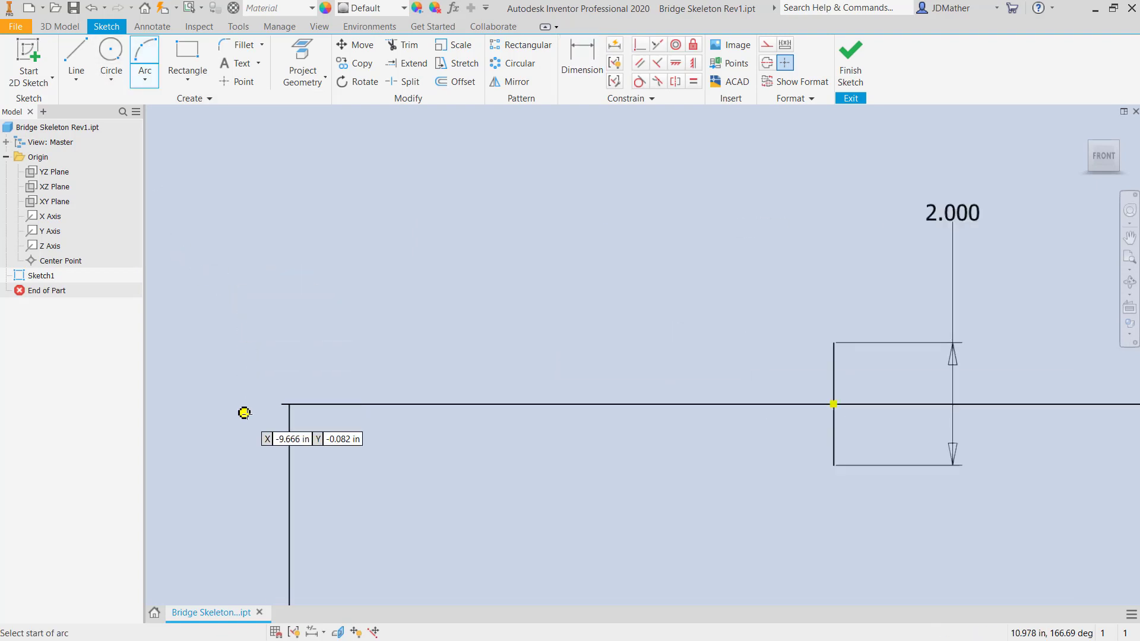
click(282, 403)
scroll(369, 326, up, 3)
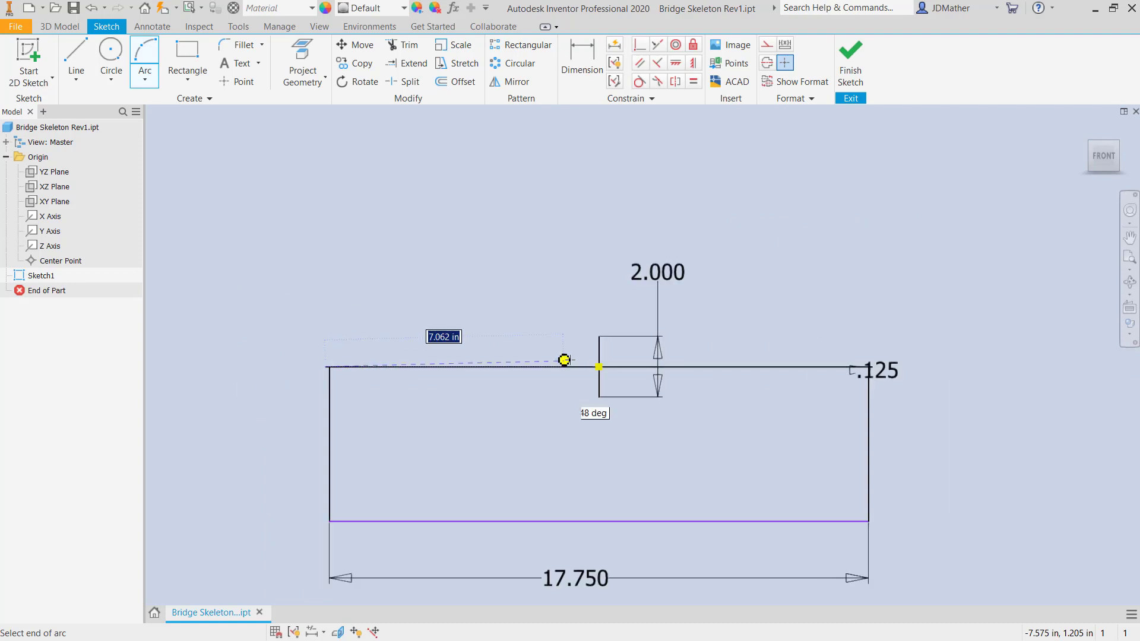
scroll(816, 342, down, 5)
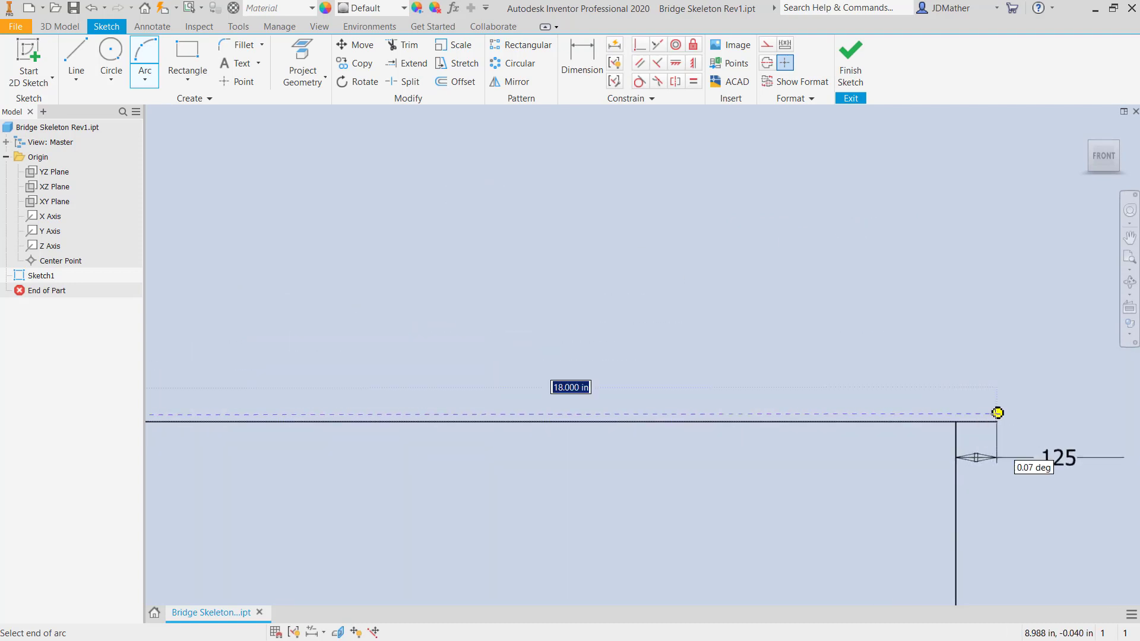
click(996, 421)
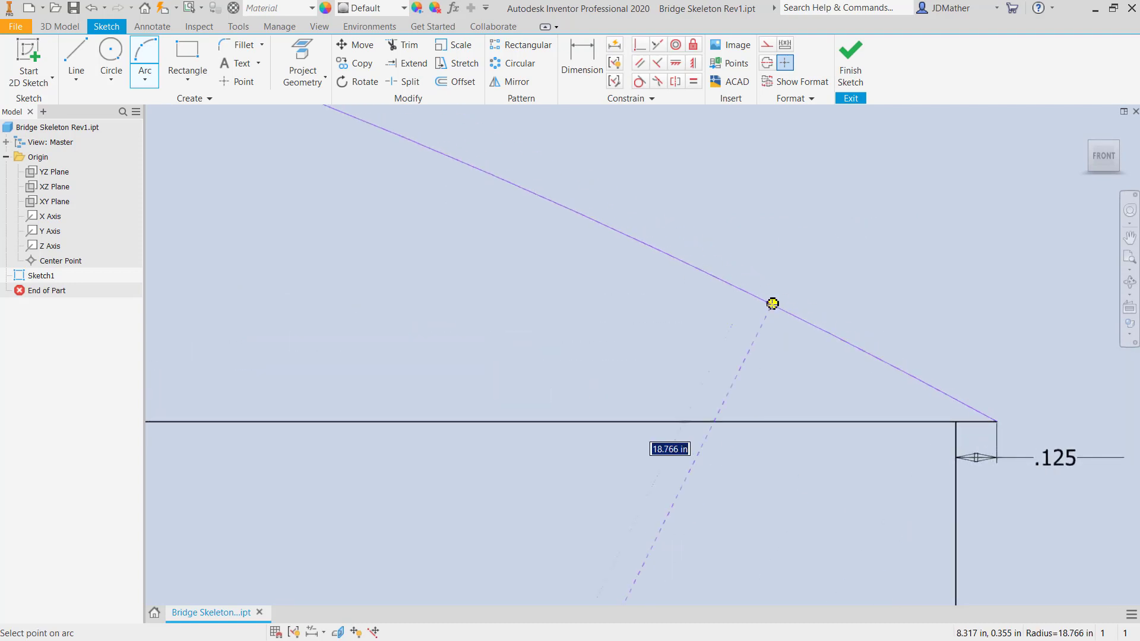
scroll(772, 304, up, 5)
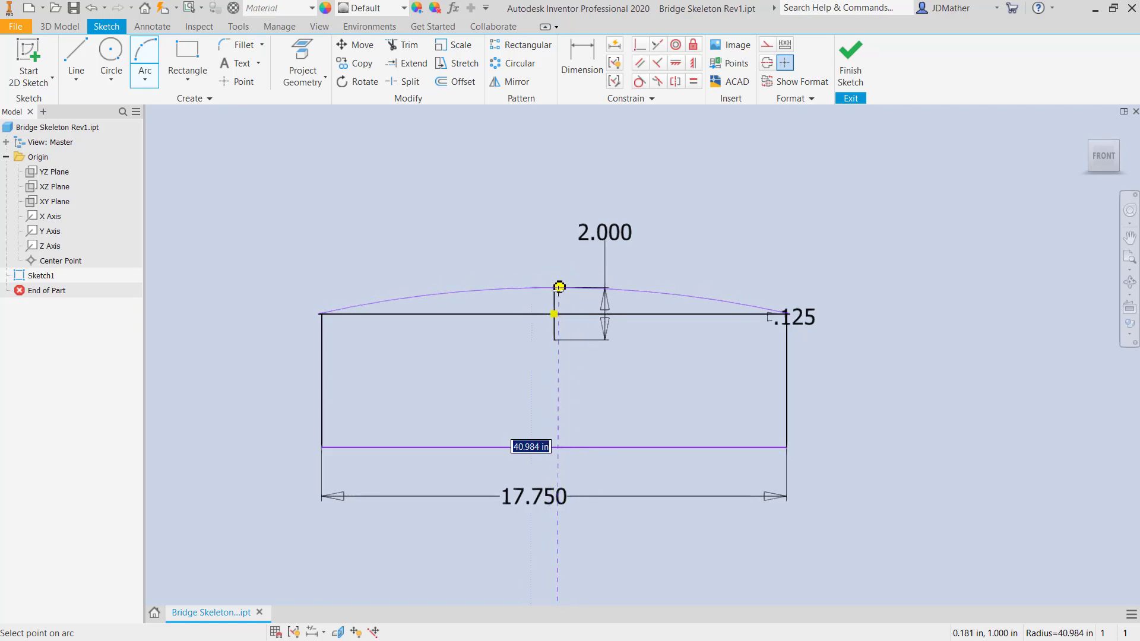
click(554, 287)
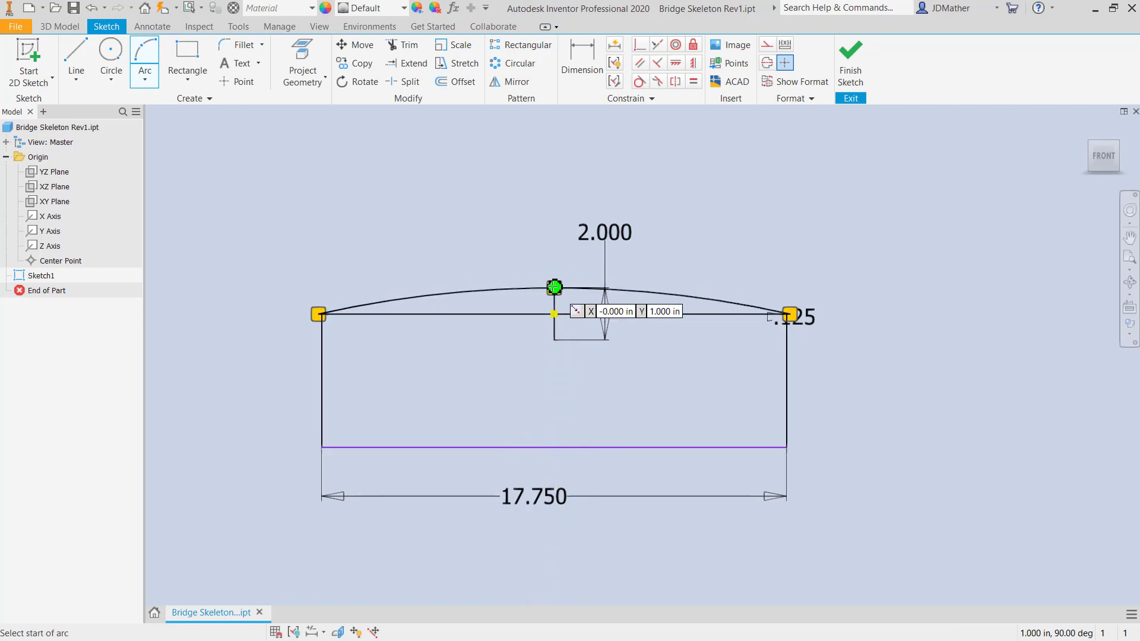
key(Escape)
scroll(343, 282, up, 1)
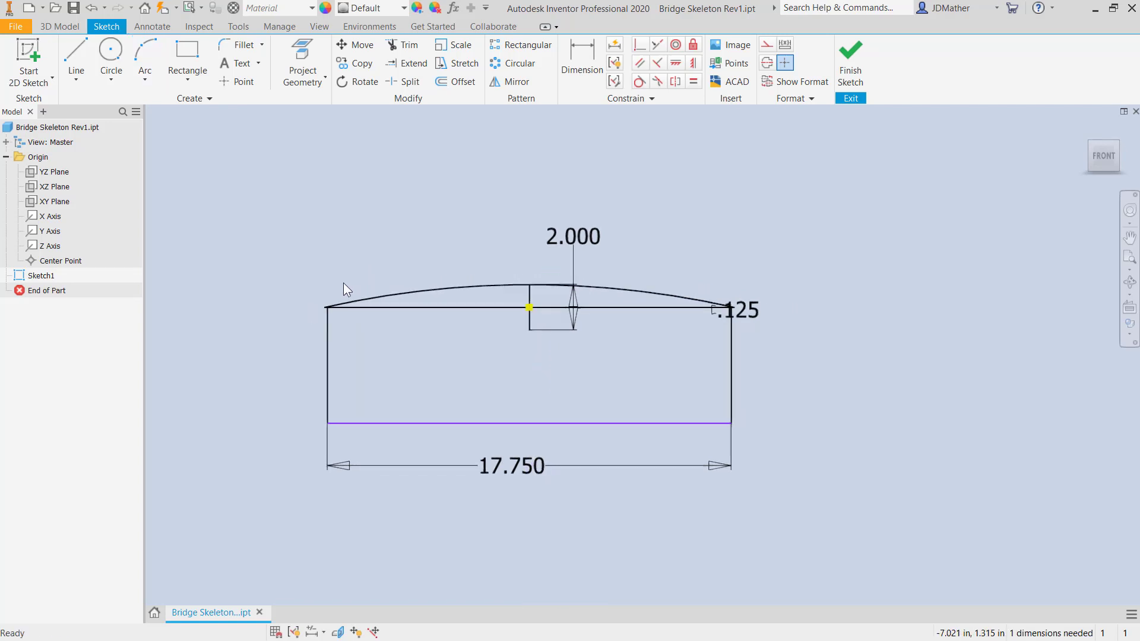
- Convert the rectangle's four edges and the 2 in vertical line to construction geometry
scroll(314, 261, down, 3)
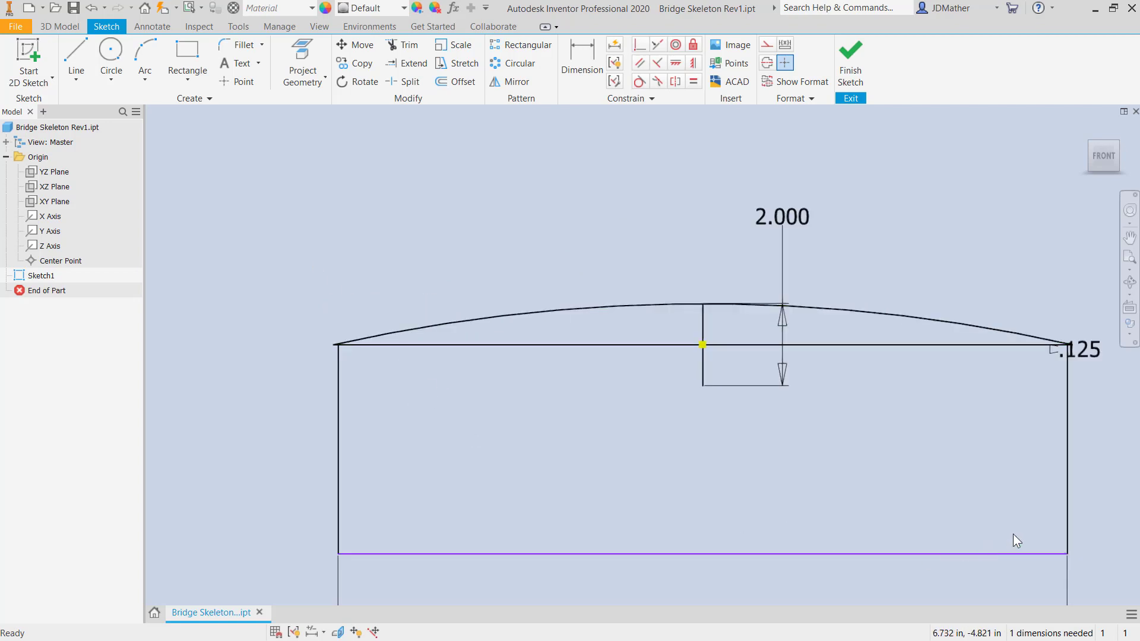
mouse_move(1091, 564)
mouse_down()
mouse_move(422, 346)
mouse_move(259, 354)
mouse_up()
right_click(474, 428)
click(537, 422)
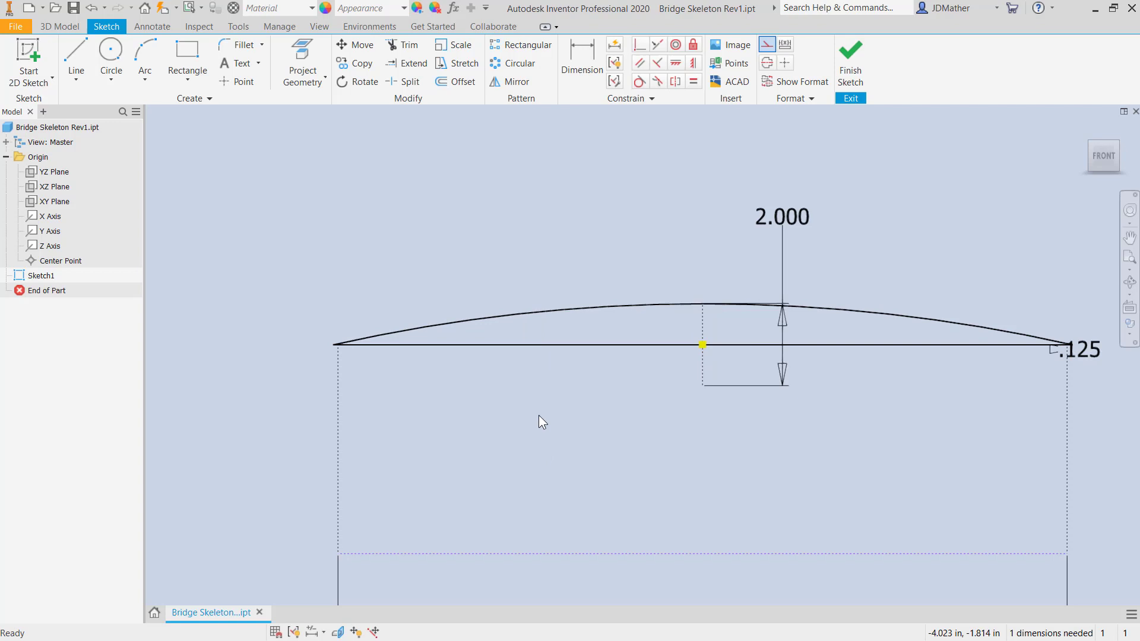
right_click(591, 345)
click(642, 342)
scroll(466, 279, up, 2)
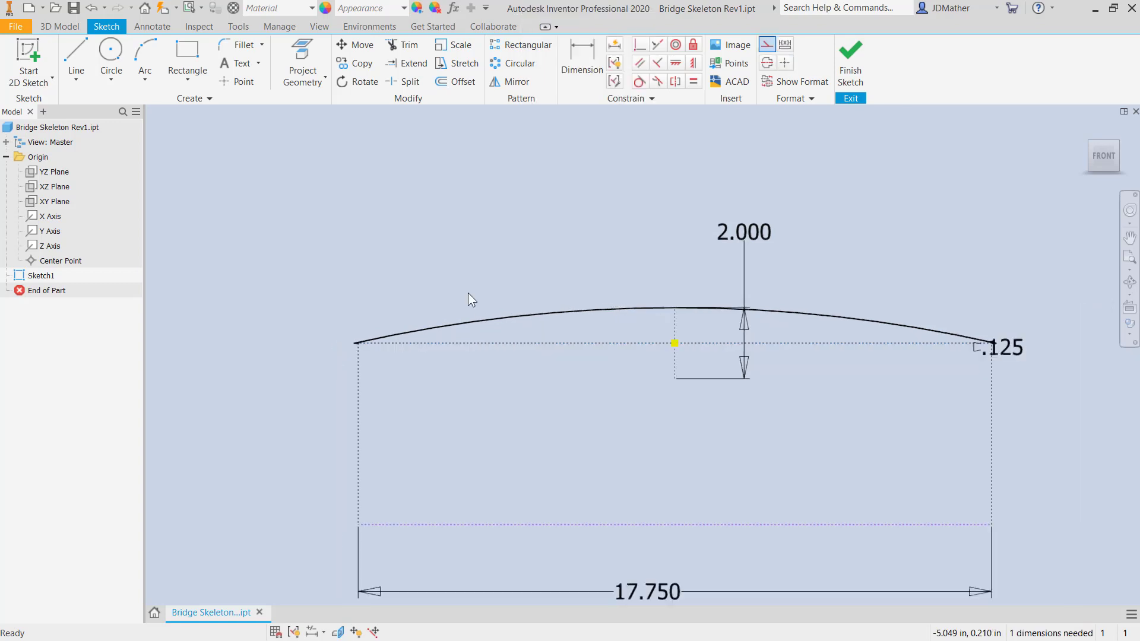
- Sketch a second three-point arc, radius about 39.2 in, extending past both rectangle sides and passing through the 2 in line's lower end
click(145, 59)
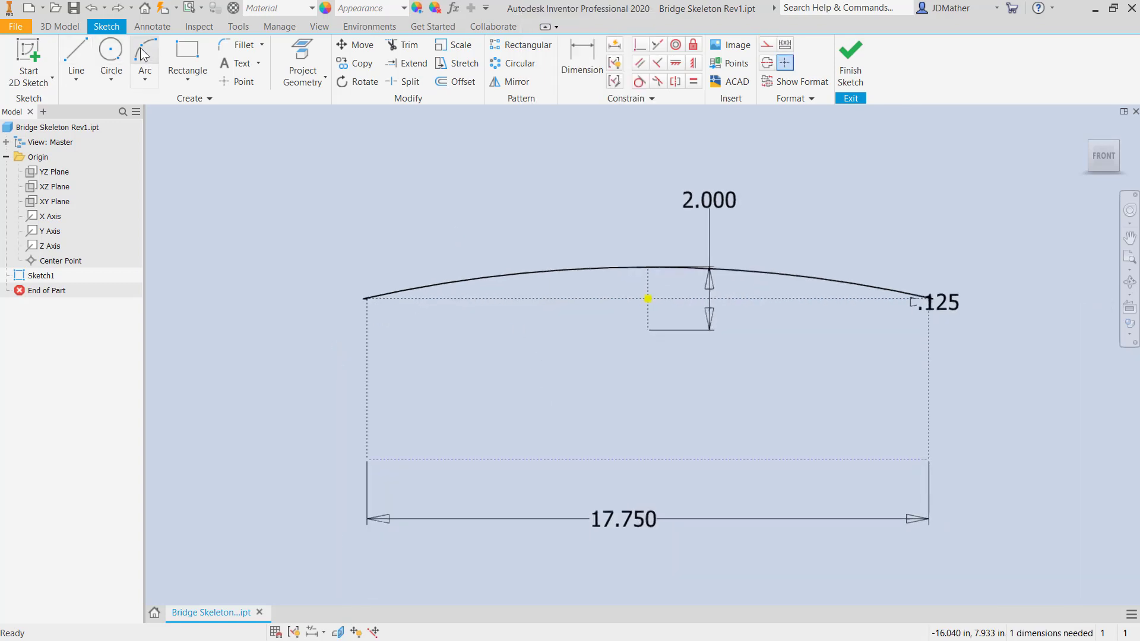
click(311, 379)
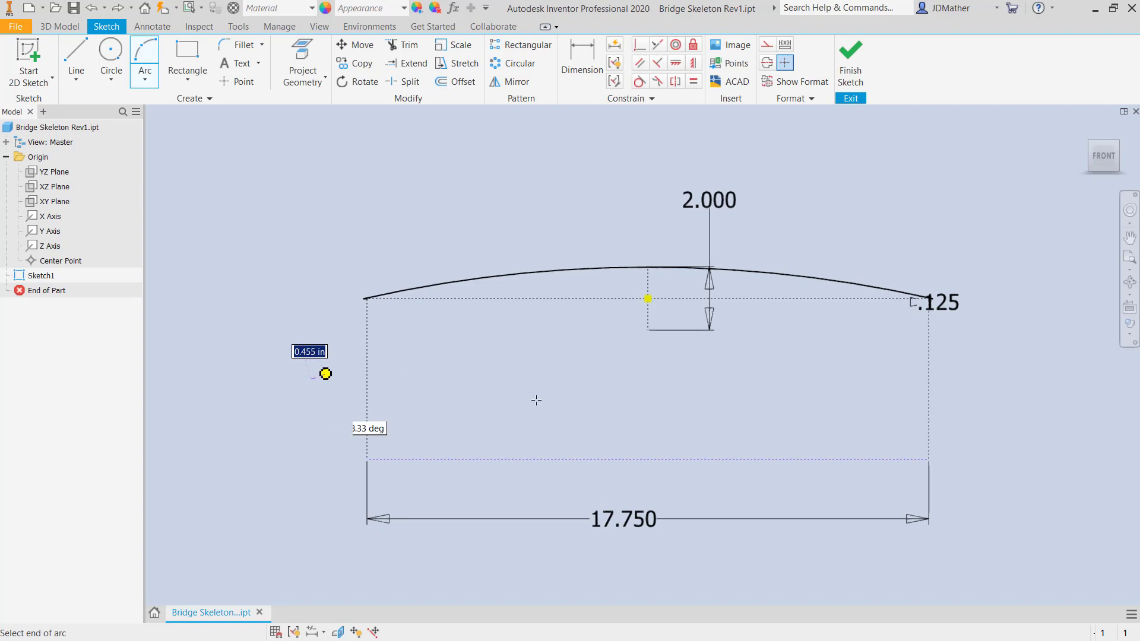
click(1001, 378)
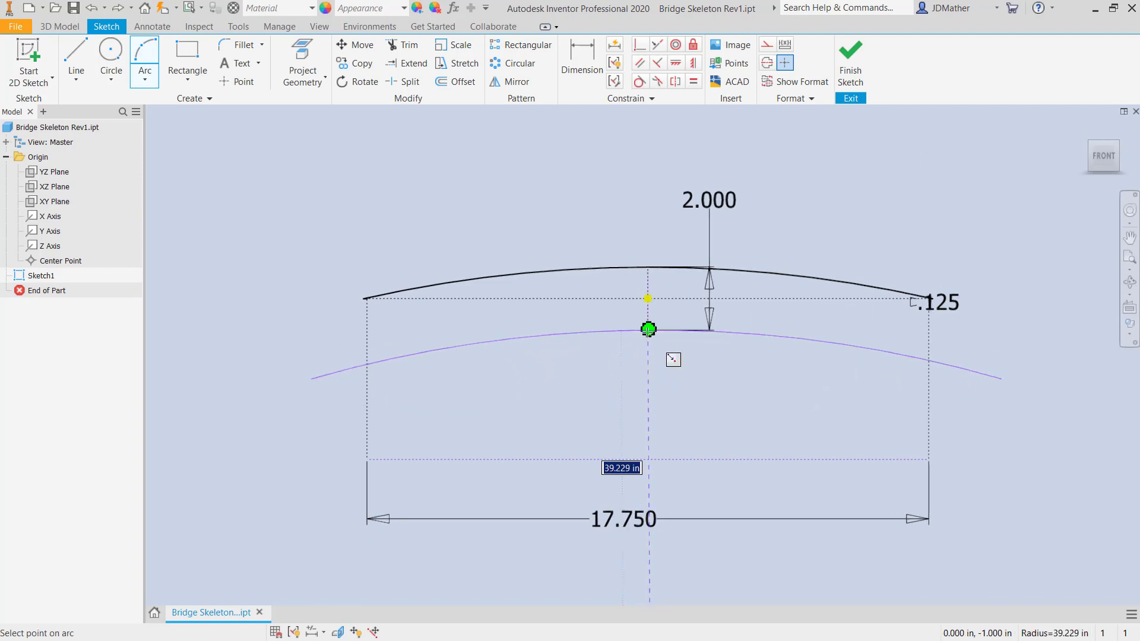
click(648, 329)
right_click(597, 201)
click(603, 166)
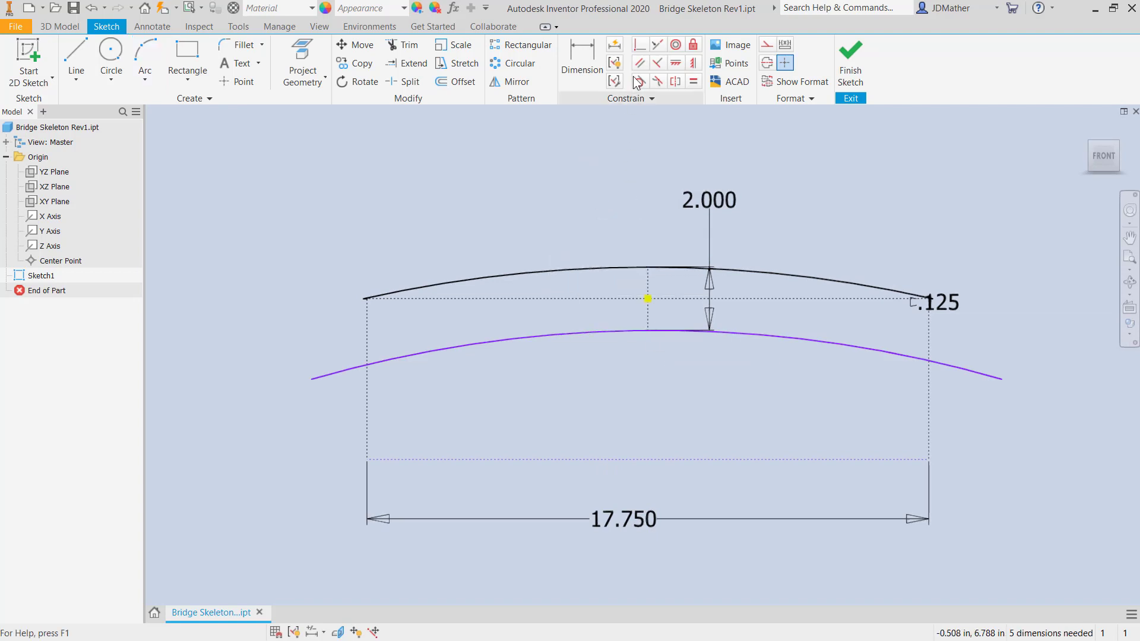
- Apply a concentric constraint between the upper and lower arcs
click(675, 45)
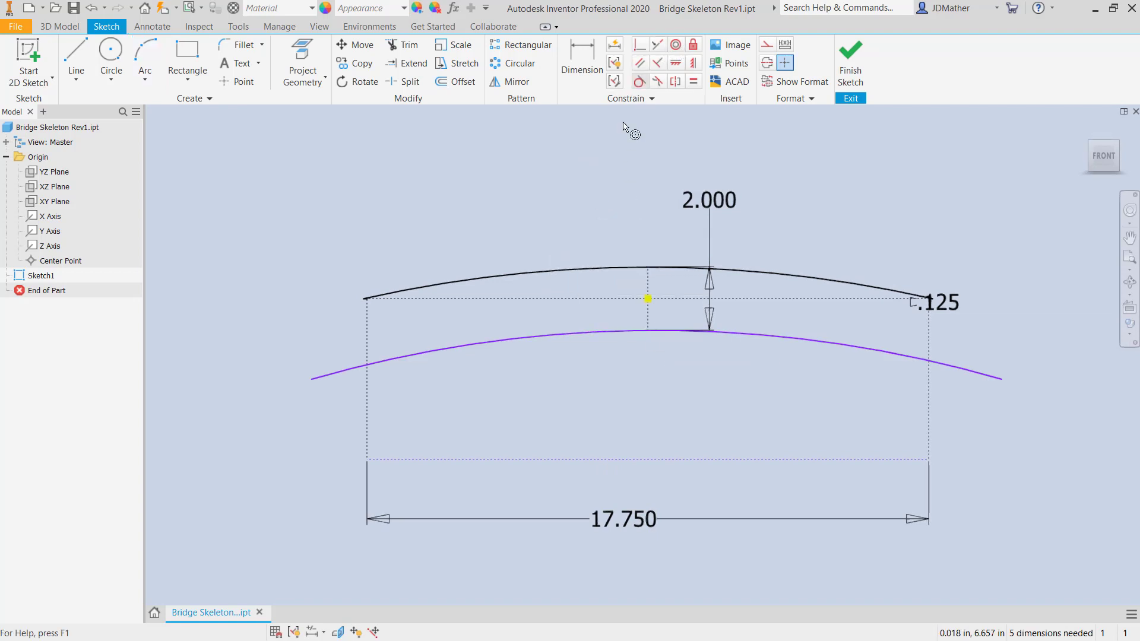
click(596, 267)
click(589, 333)
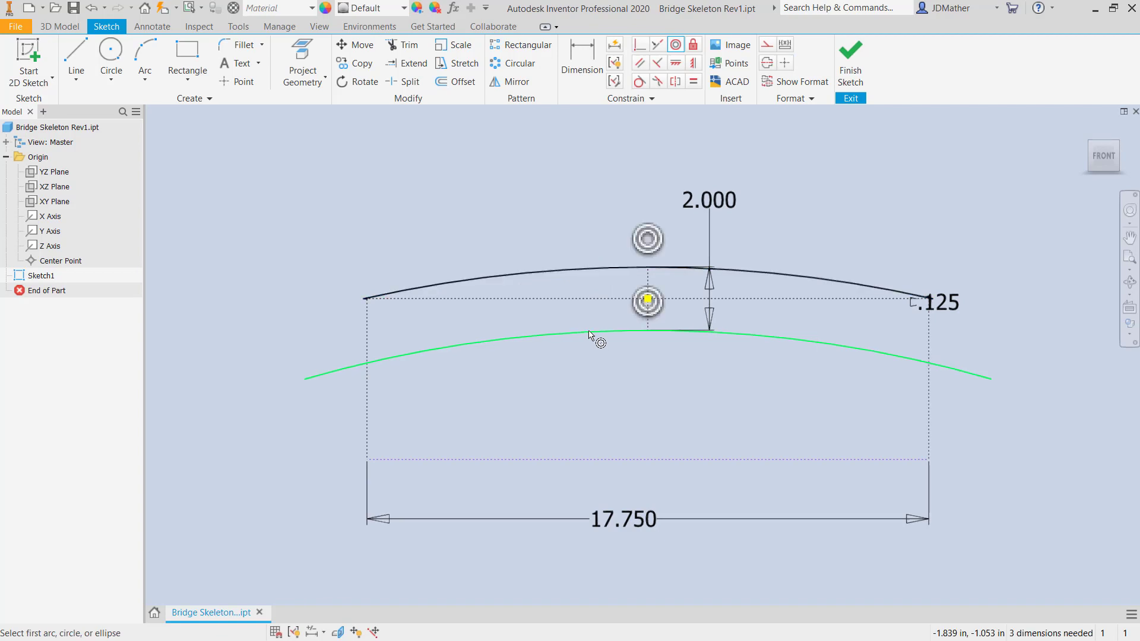
right_click(507, 181)
click(556, 185)
- Trim both ends of the lower arc where they extend beyond the rectangle's sides
scroll(396, 358, down, 2)
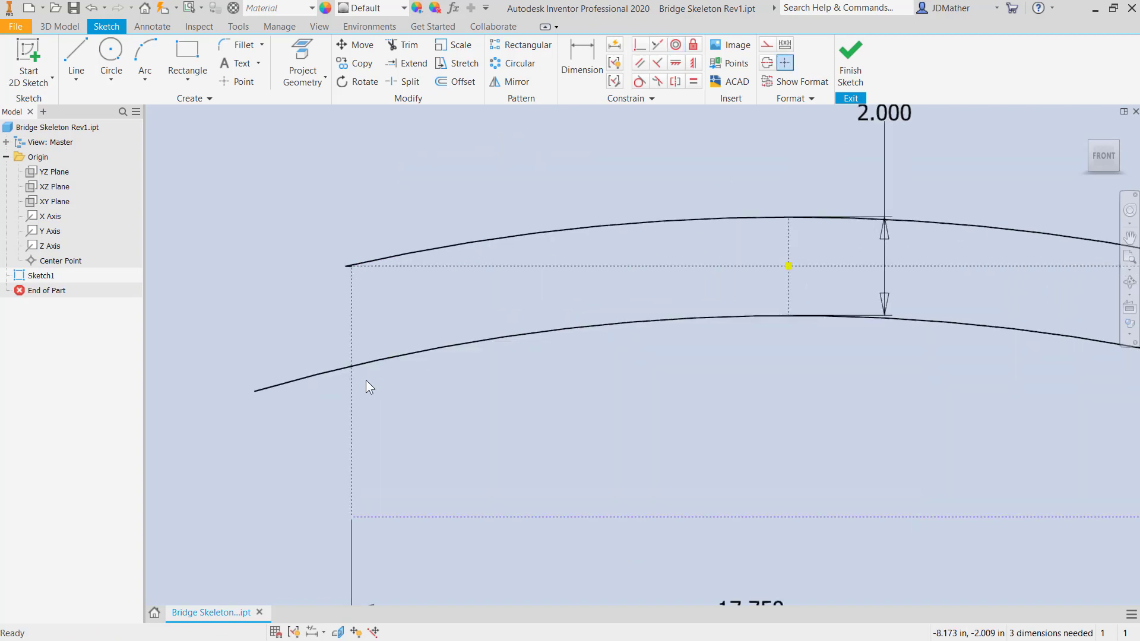
scroll(350, 370, down, 2)
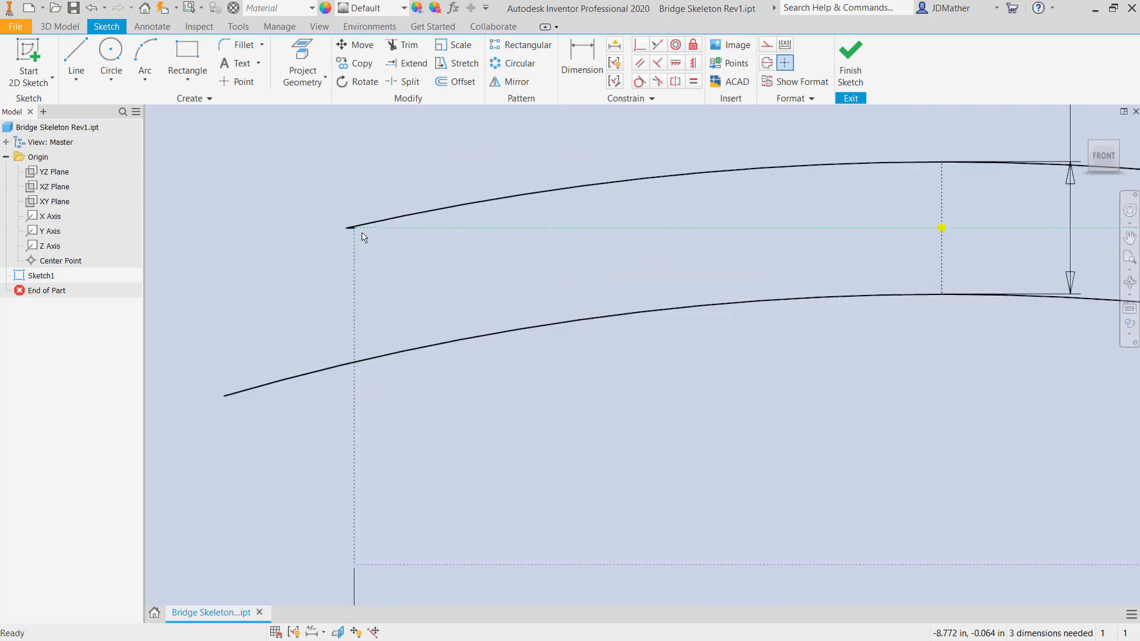
scroll(340, 231, up, 2)
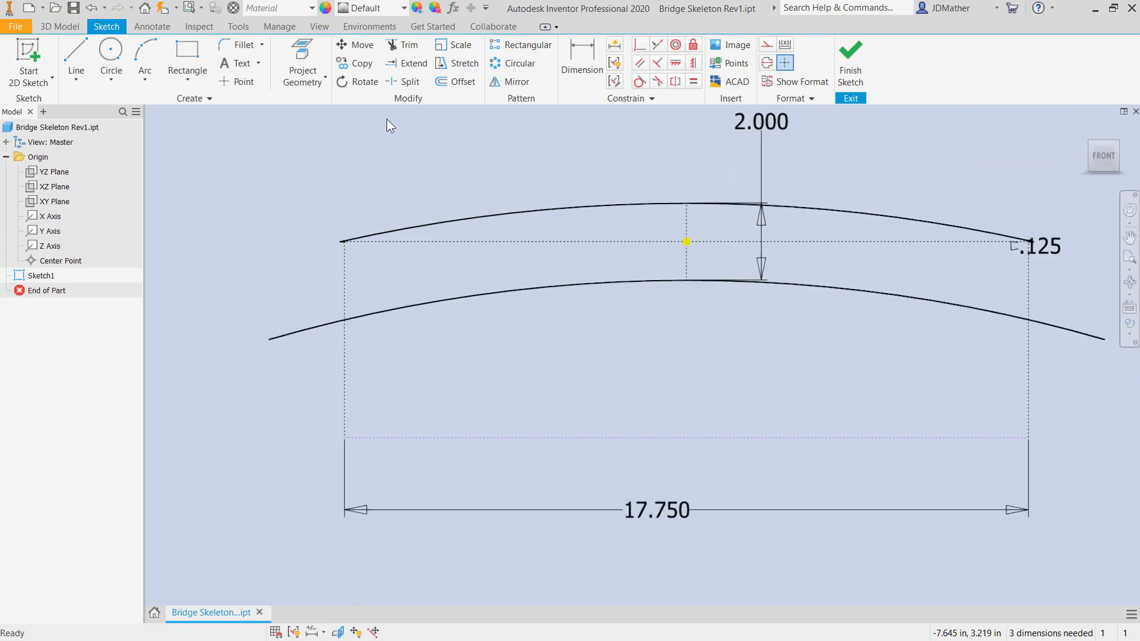
key(x)
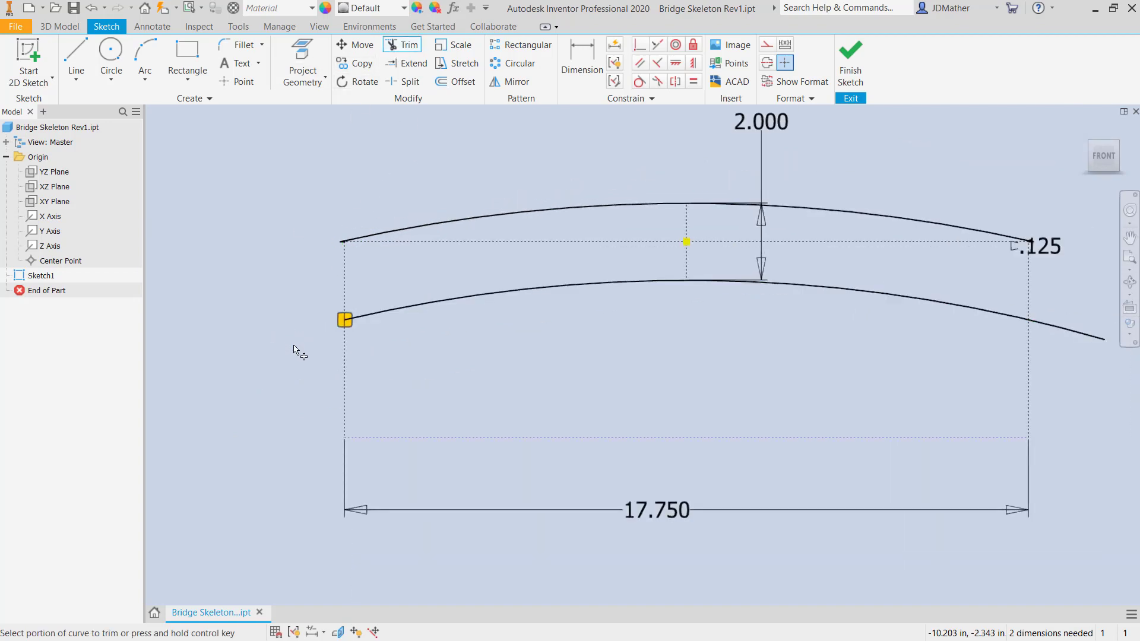
scroll(268, 351, up, 2)
click(724, 340)
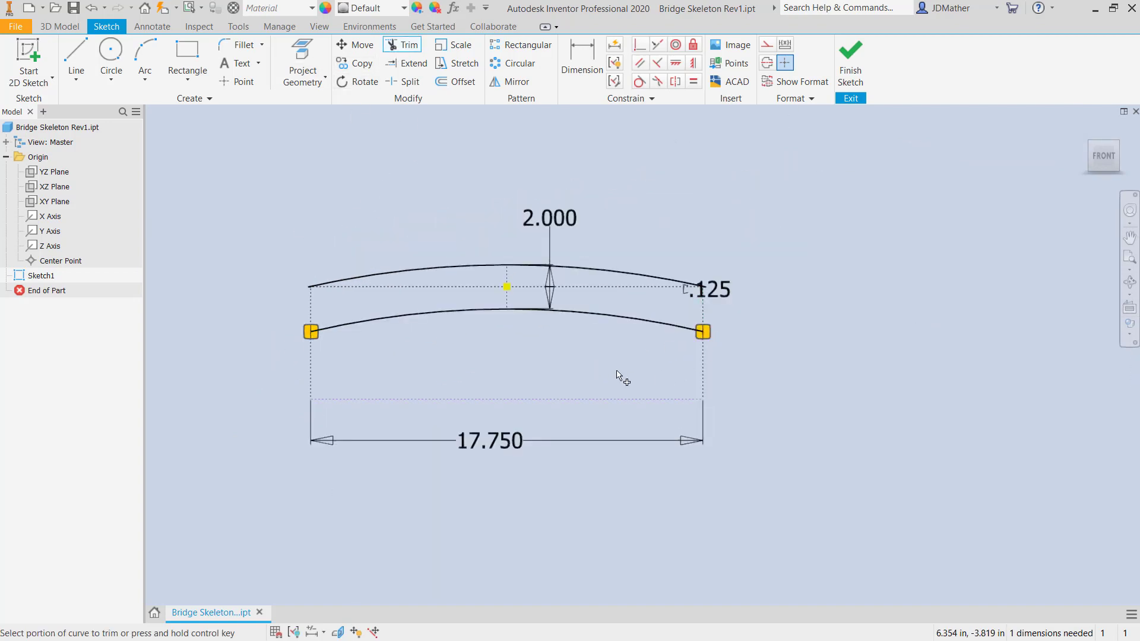
key(Escape)
- Convert the trimmed lower arc to construction geometry
scroll(443, 340, down, 3)
right_click(449, 329)
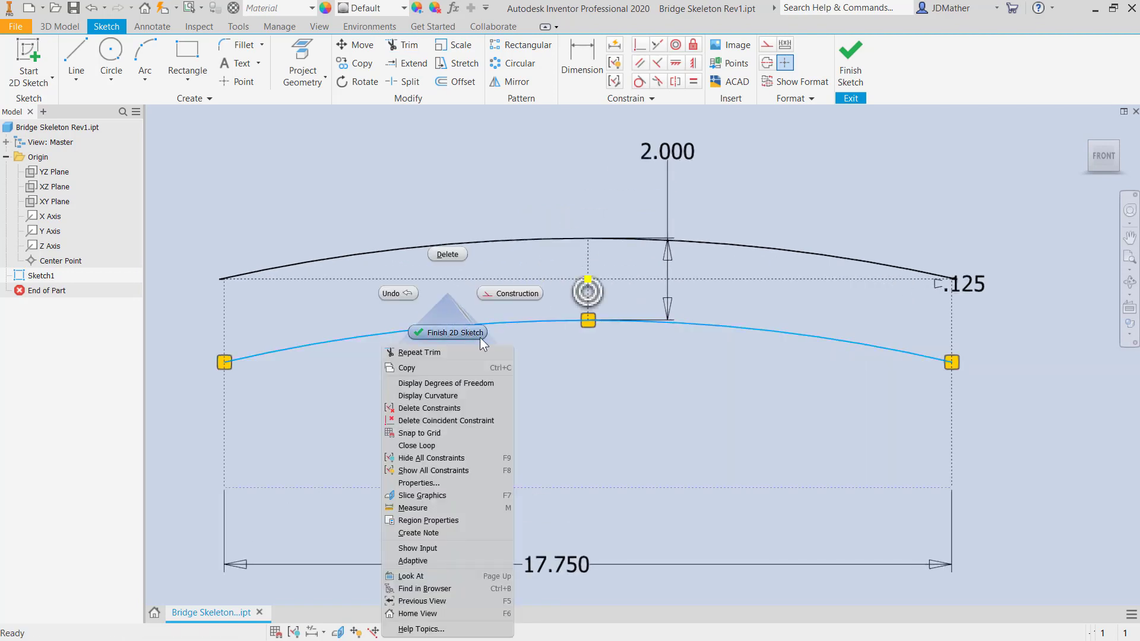
click(502, 297)
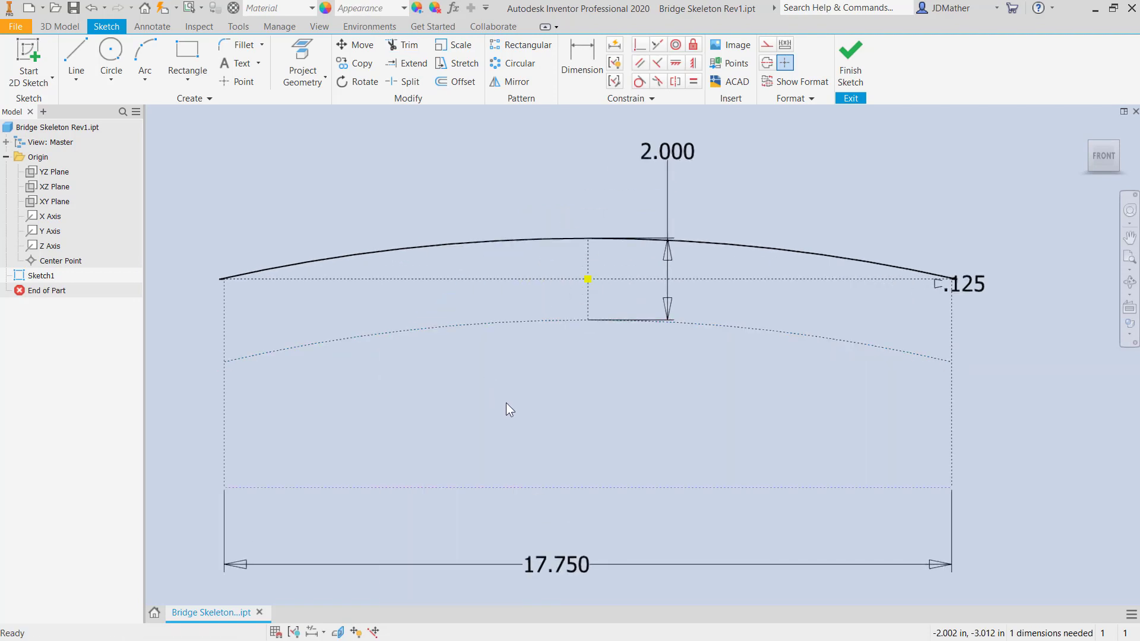
- Snap the rectangle's lower right corner onto the lower arc's right endpoint and finish the sketch
drag(953, 492, 952, 362)
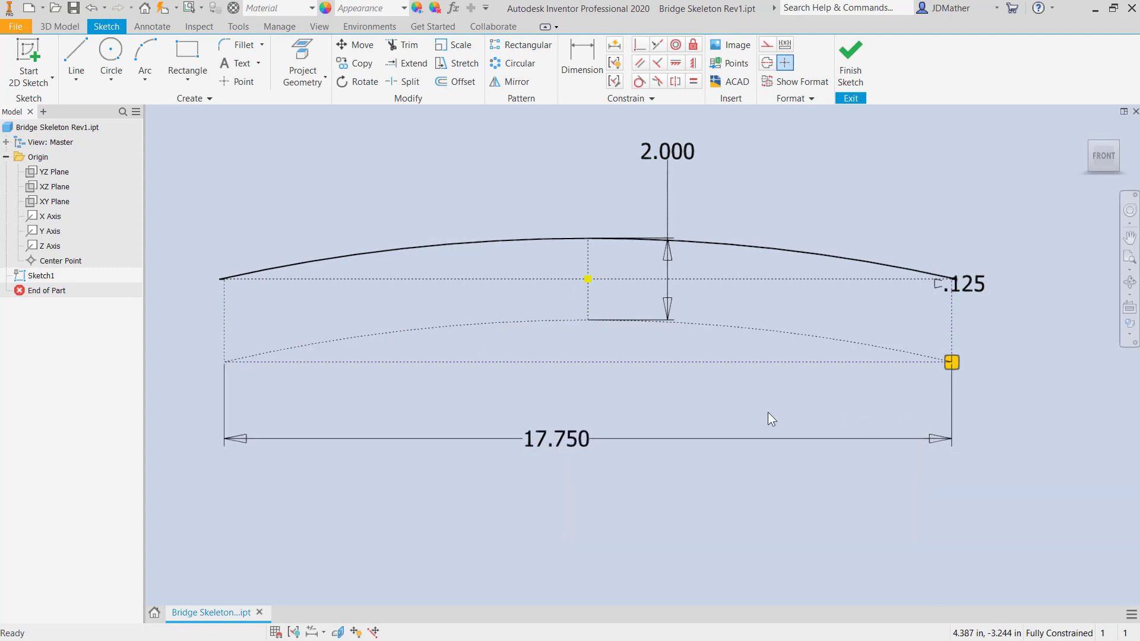
click(850, 62)
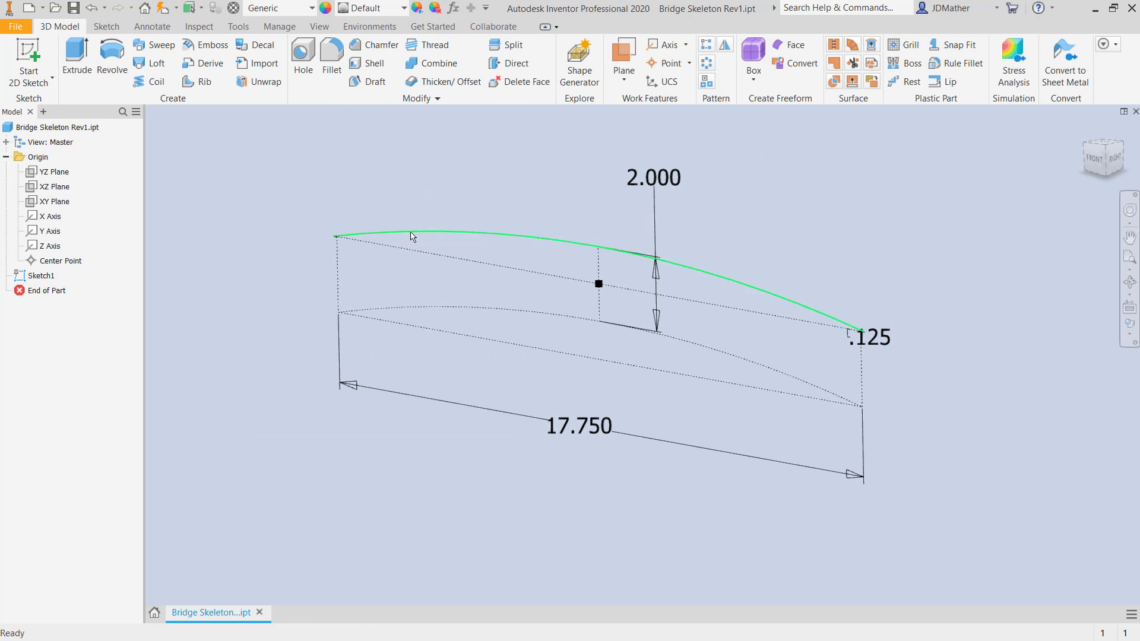
- Reopen Sketch1 for editing and add a driven arc length dimension above the upper arc
right_click(47, 279)
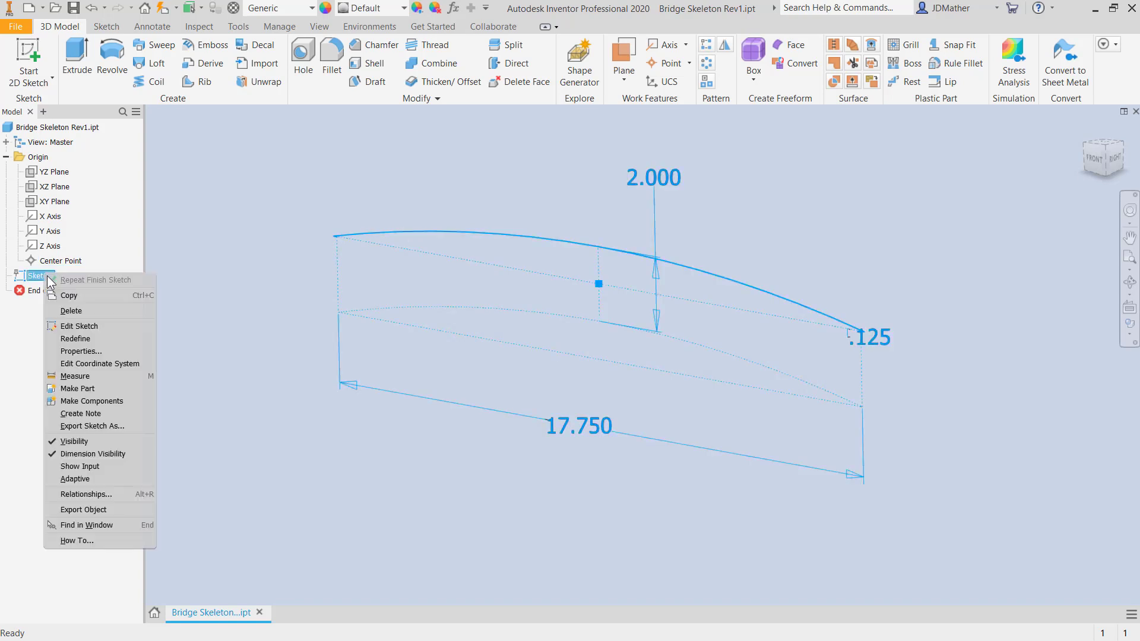
click(113, 308)
click(571, 65)
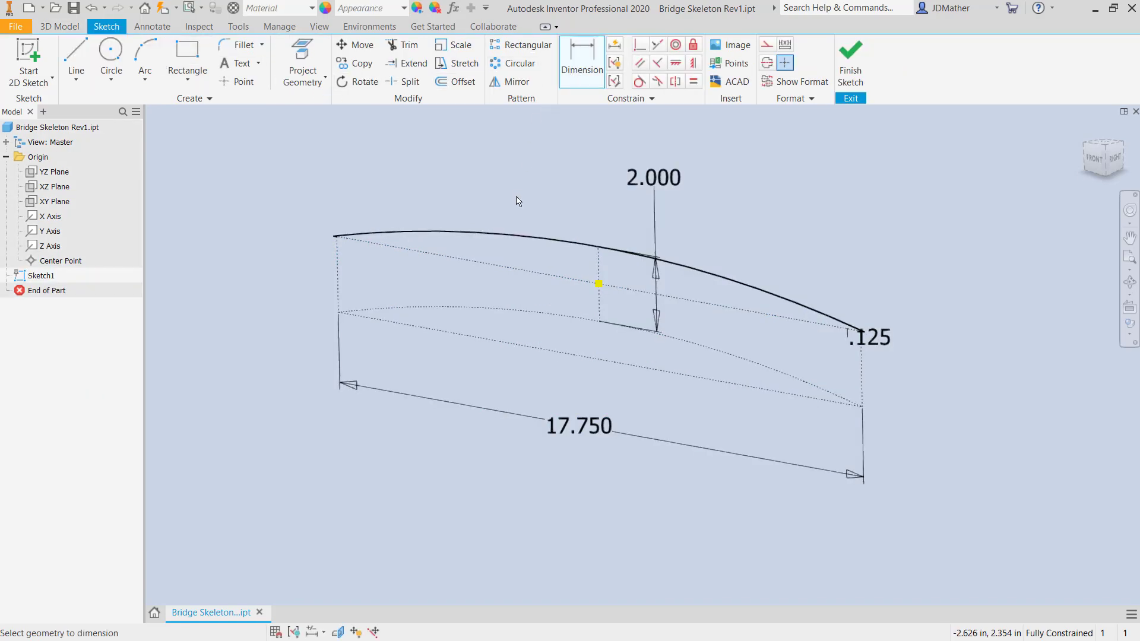
click(522, 236)
right_click(542, 201)
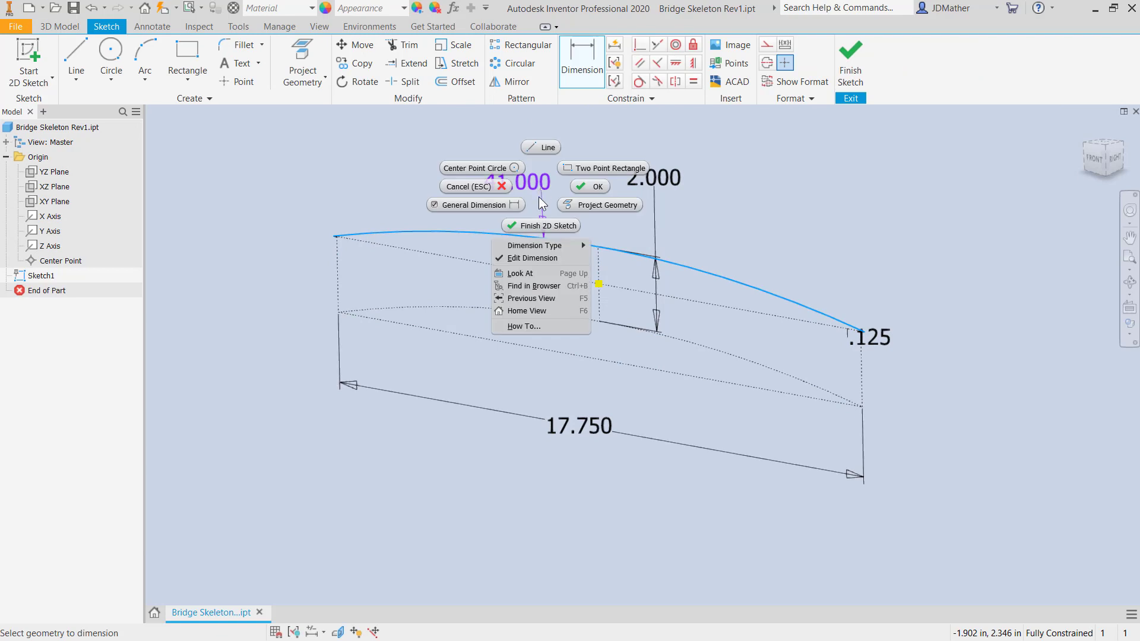
mouse_move(533, 245)
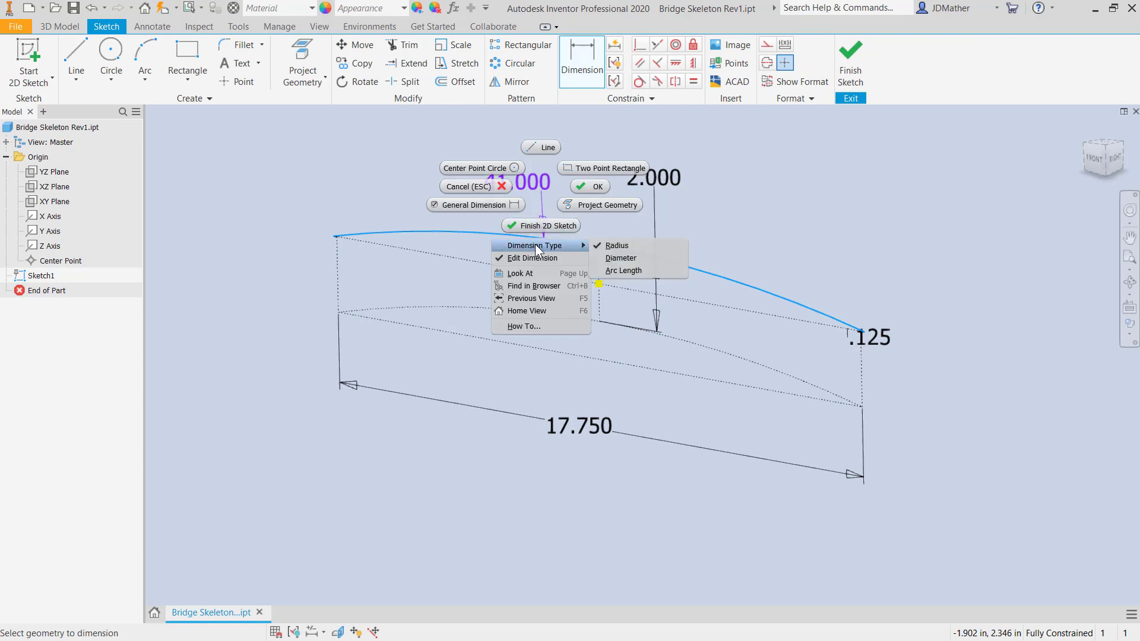
click(623, 270)
click(578, 188)
click(300, 126)
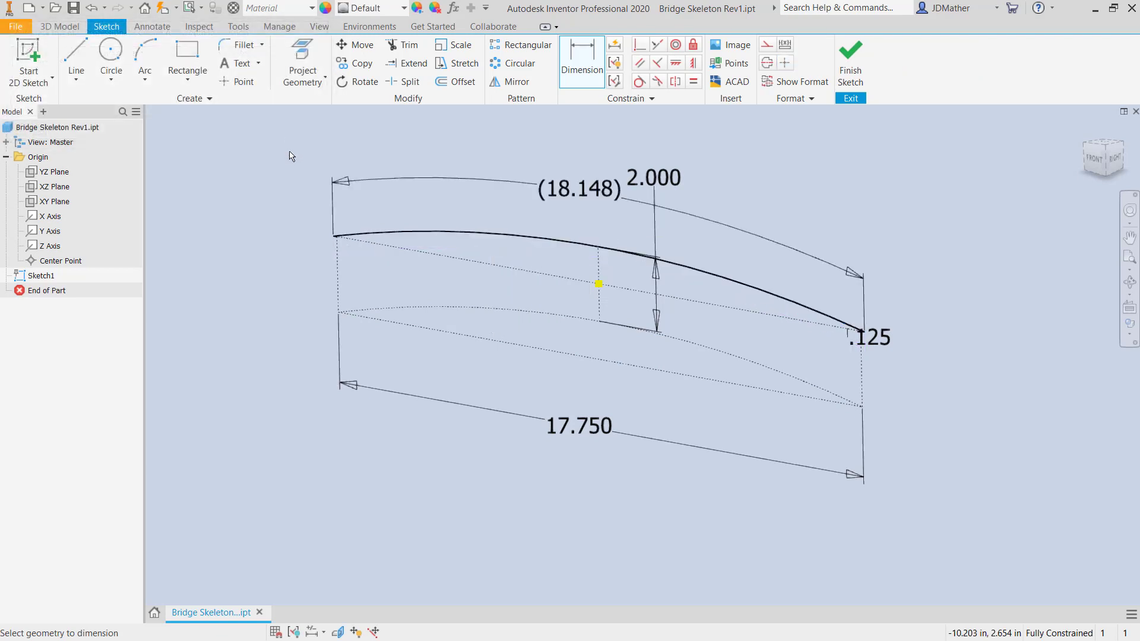
right_click(254, 190)
click(295, 192)
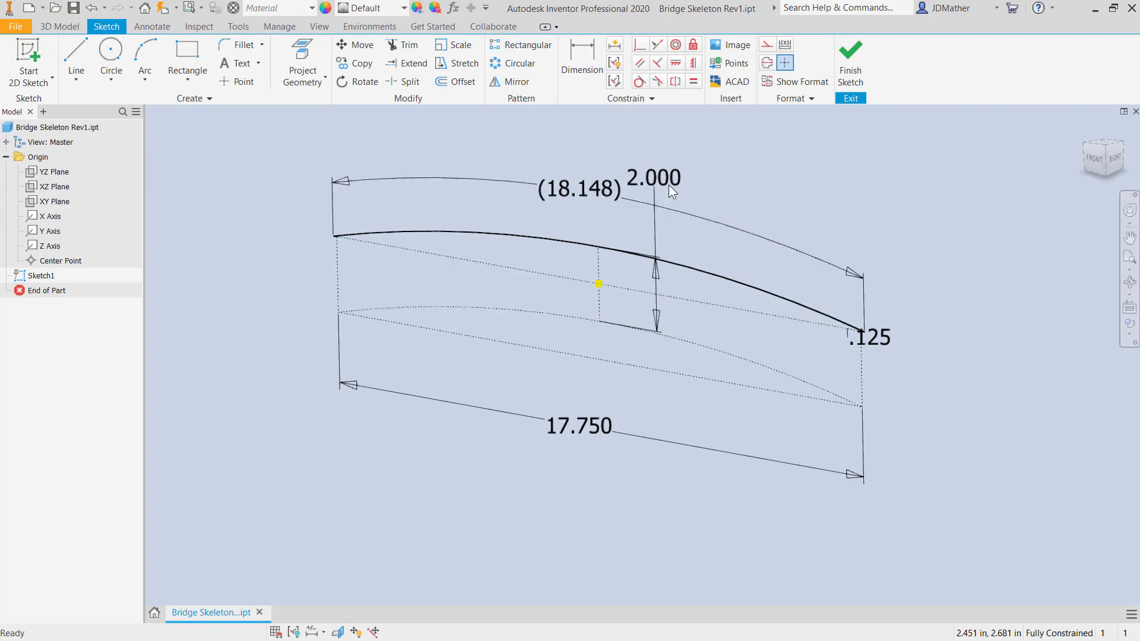
- Reposition the 2.000 height dimension below the lower arc and finish the sketch
drag(668, 175, 664, 352)
click(780, 180)
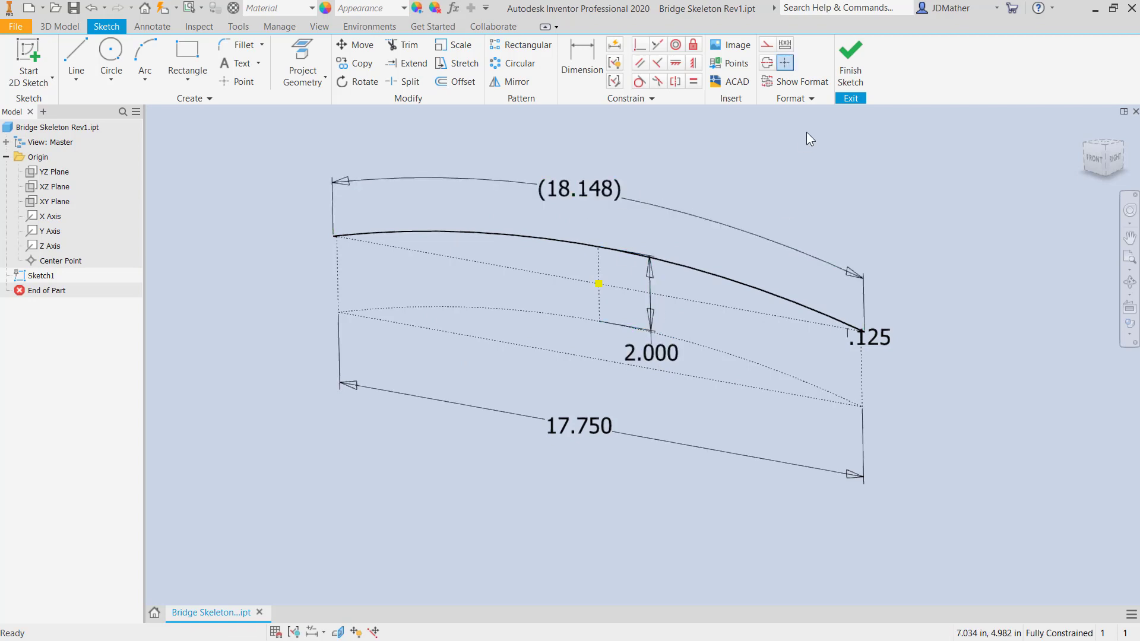
click(855, 66)
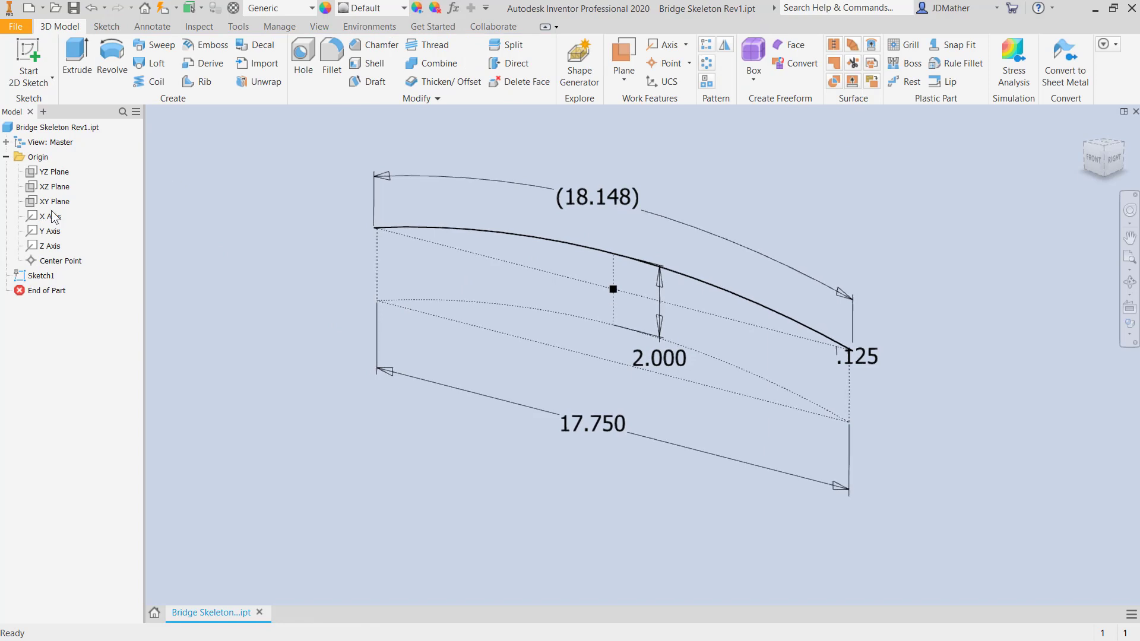
- Start a sketch on the YZ plane and draw a horizontal line about 4.19 in long above the arcs
click(52, 173)
right_click(52, 174)
click(72, 204)
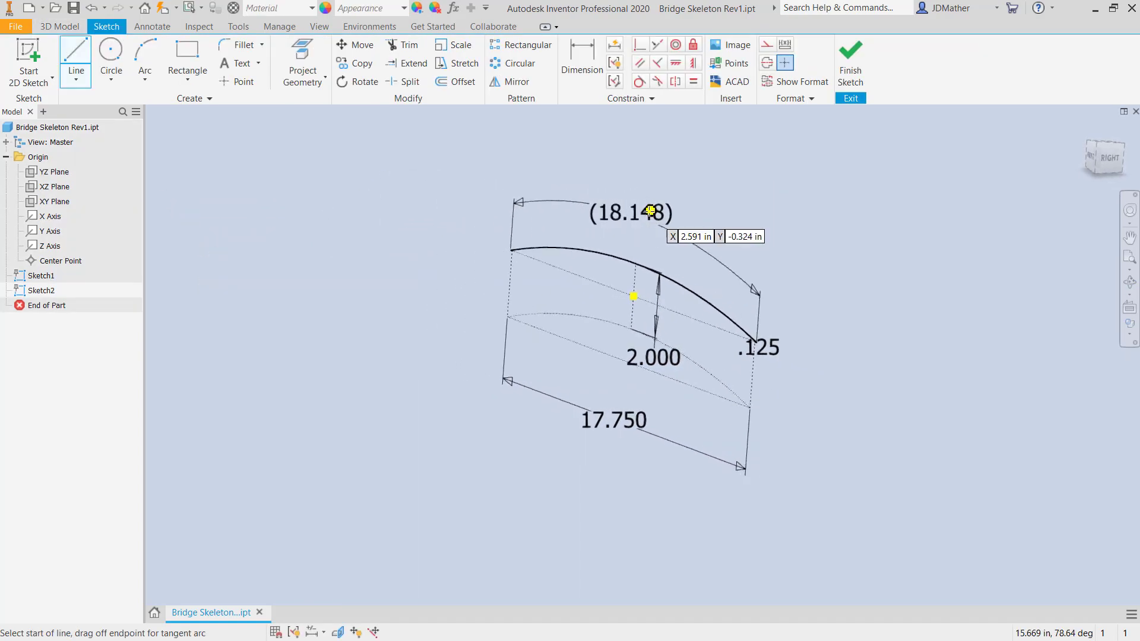
click(550, 170)
click(688, 160)
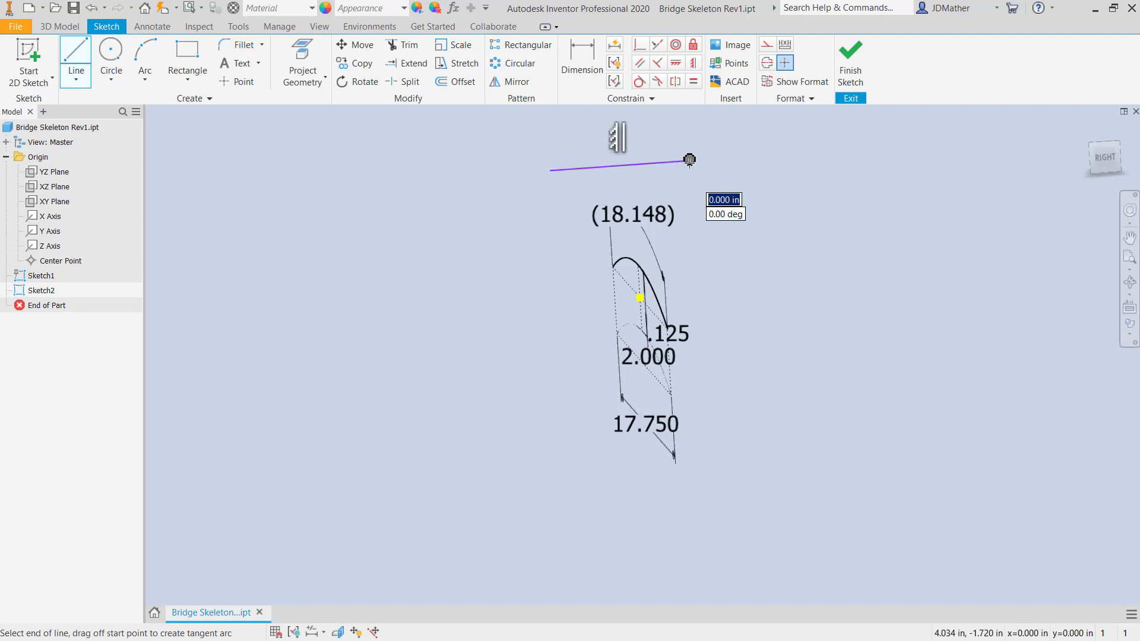
right_click(691, 161)
click(649, 141)
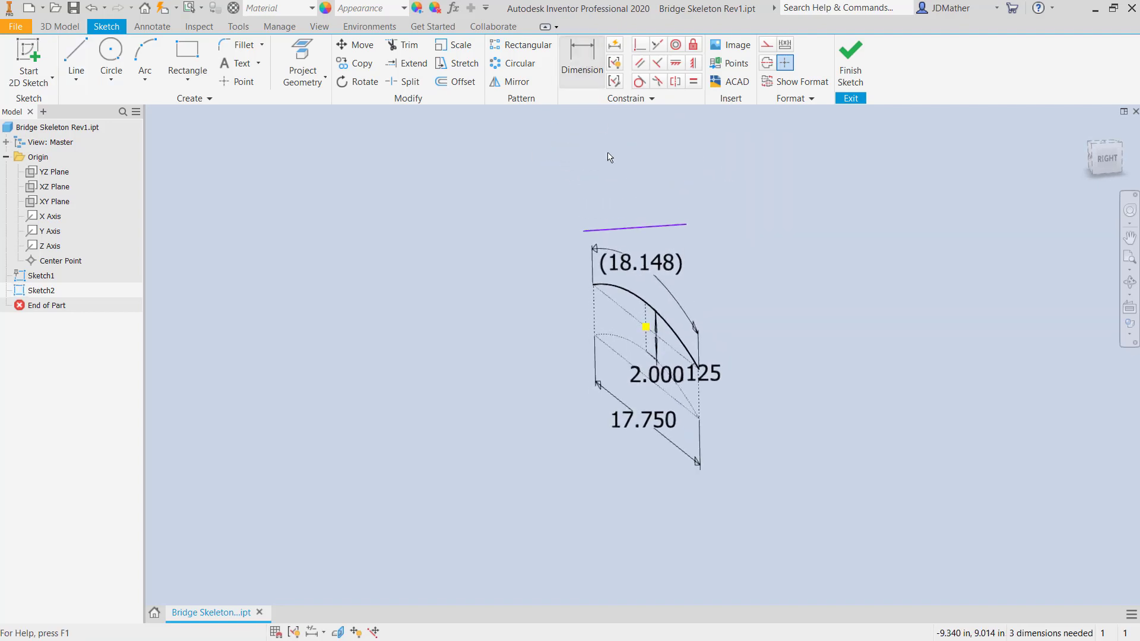
- Dimension the horizontal line's length to 2.5 in
key(d)
click(624, 228)
click(629, 199)
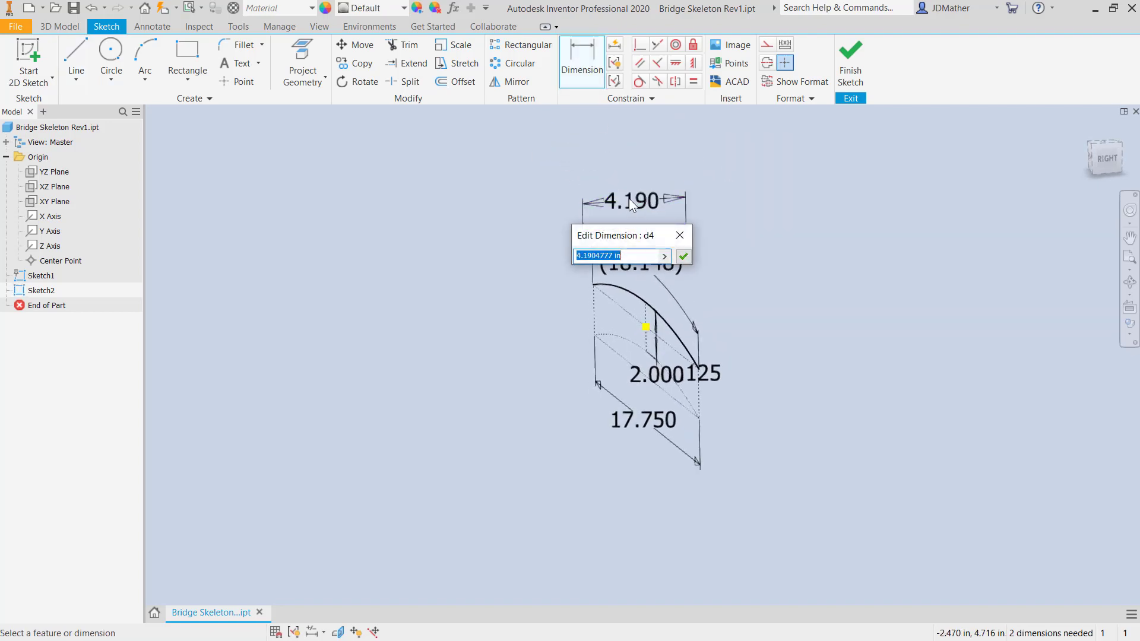
text(2.5)
key(Return)
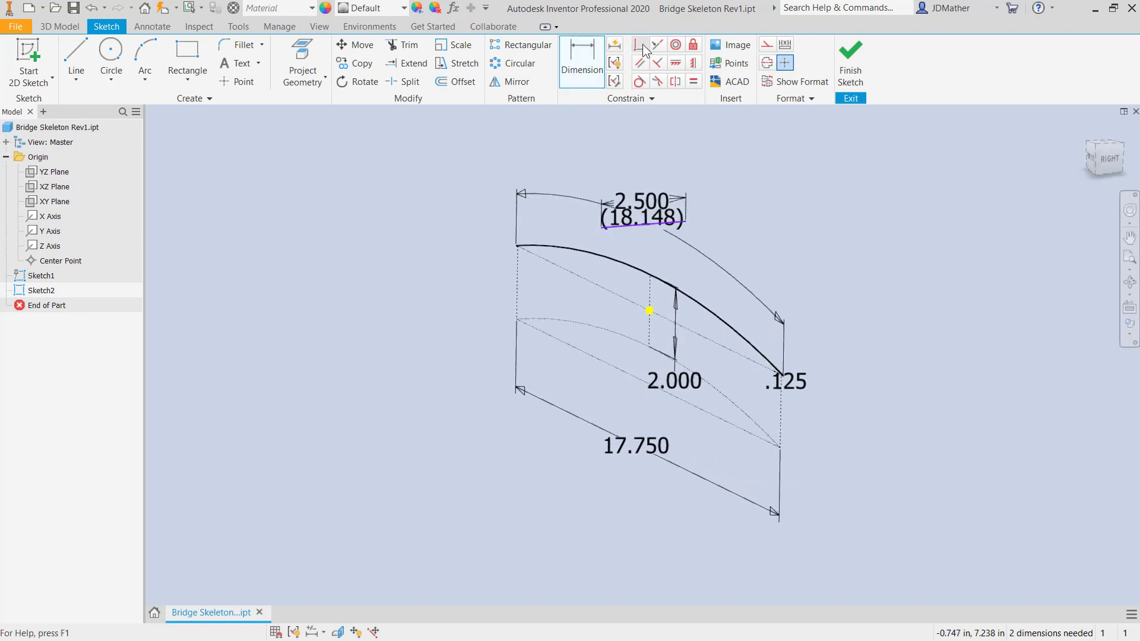
- Project the upper arc's midpoint and constrain the 2.5 in line's midpoint coincident with it
click(639, 46)
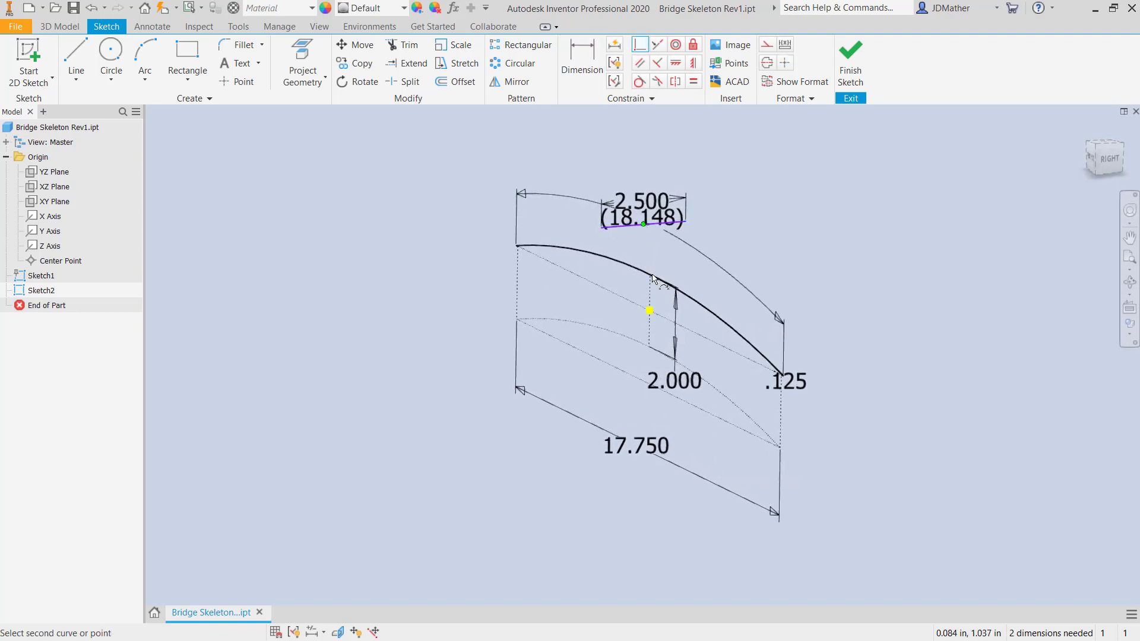
click(302, 56)
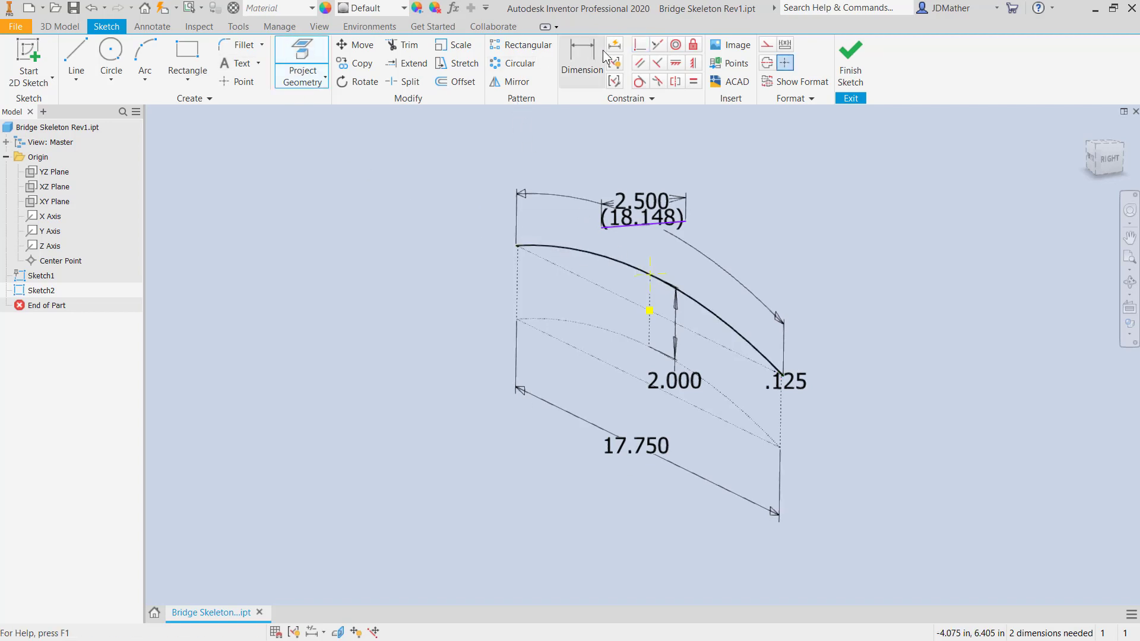
click(645, 225)
click(653, 274)
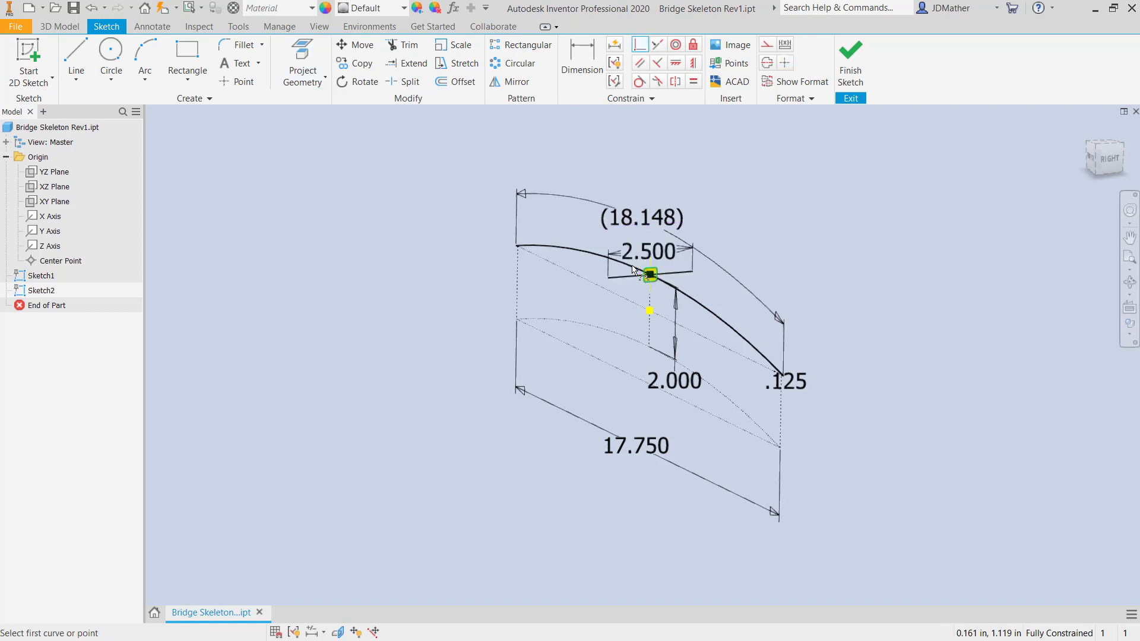
right_click(407, 159)
click(449, 166)
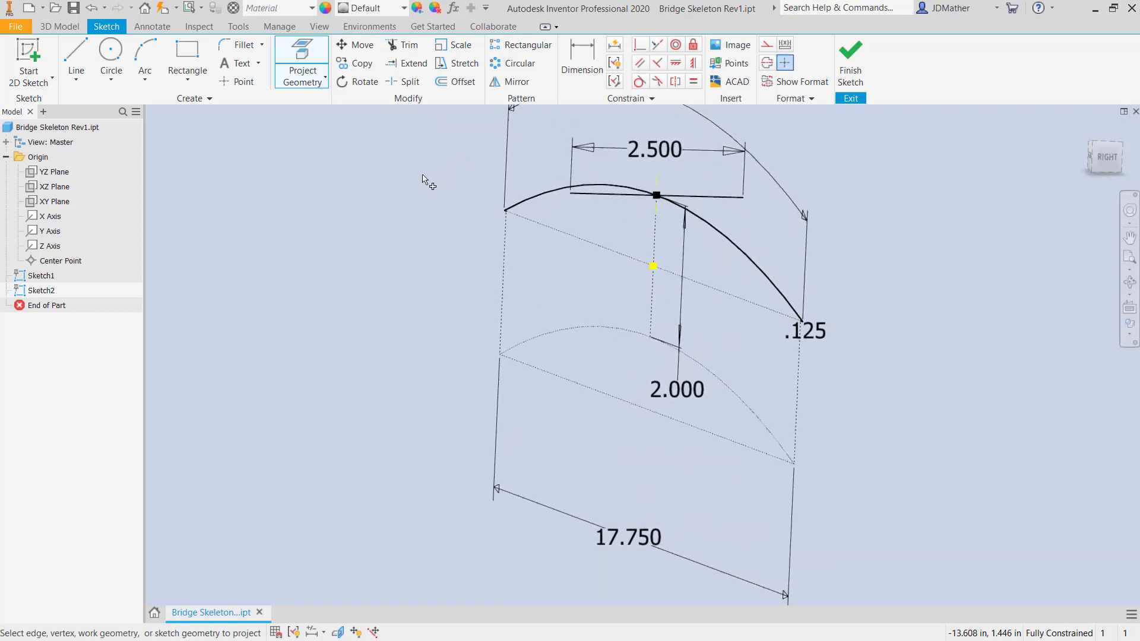
- Project the lower arc's midpoint into the YZ sketch
key(l)
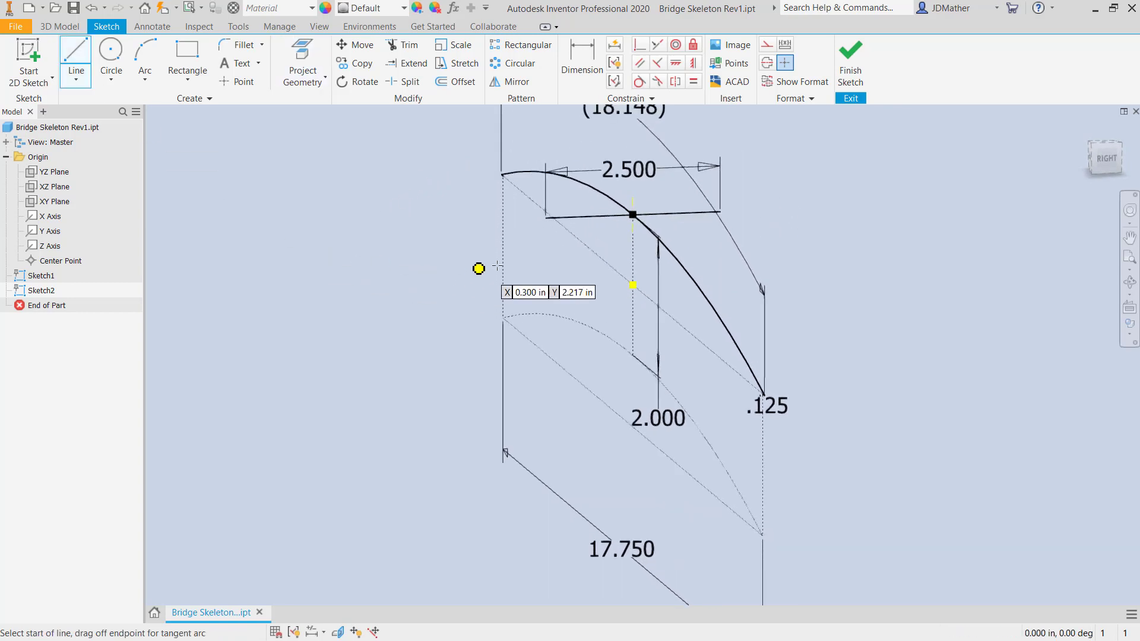
click(546, 216)
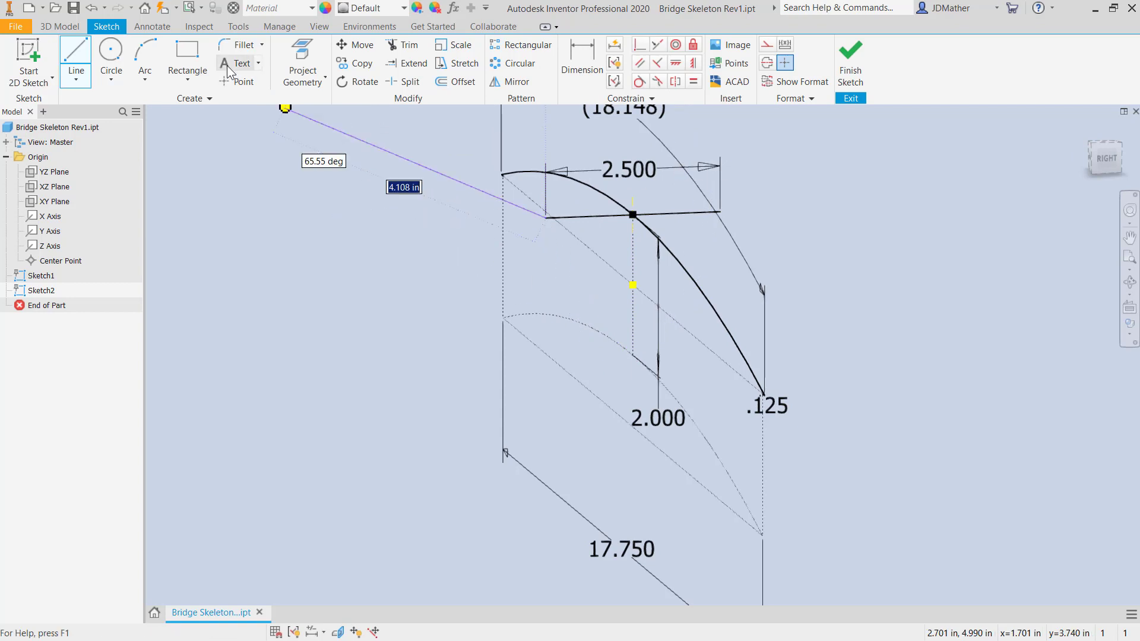
click(304, 59)
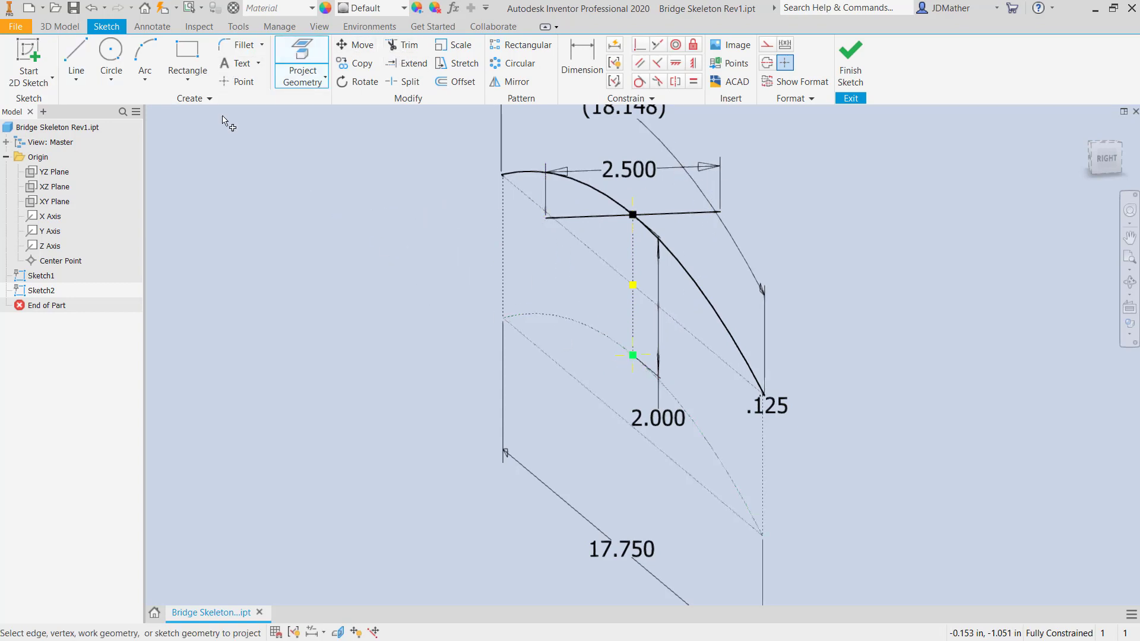
- Draw two diagonal lines forming a V from the horizontal line's endpoints to the projected lower arc midpoint
click(76, 56)
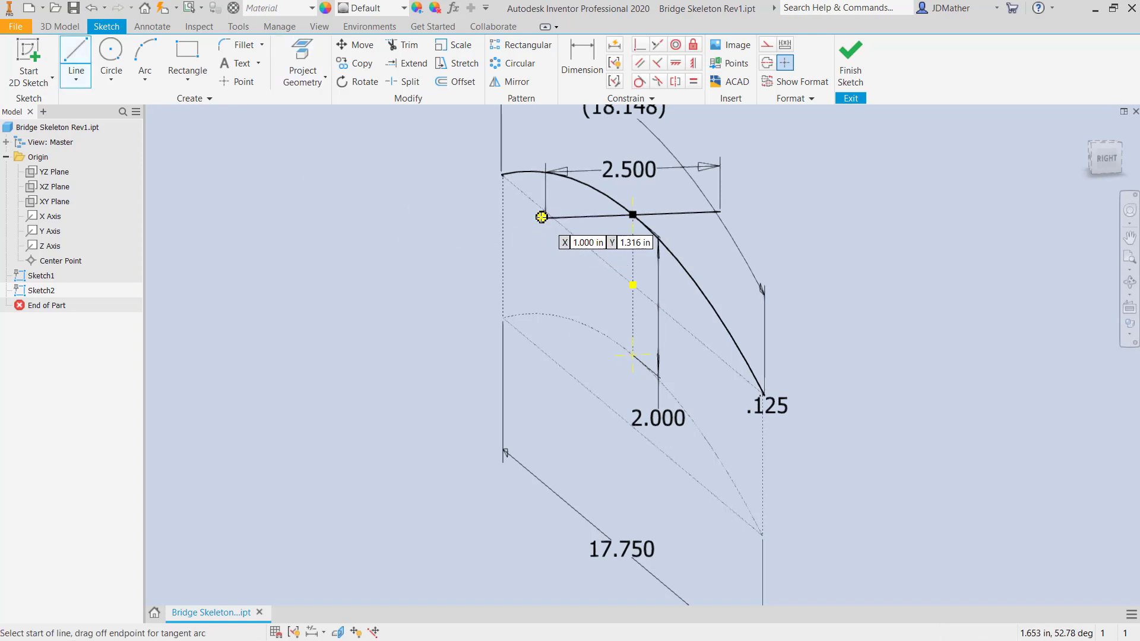
click(545, 218)
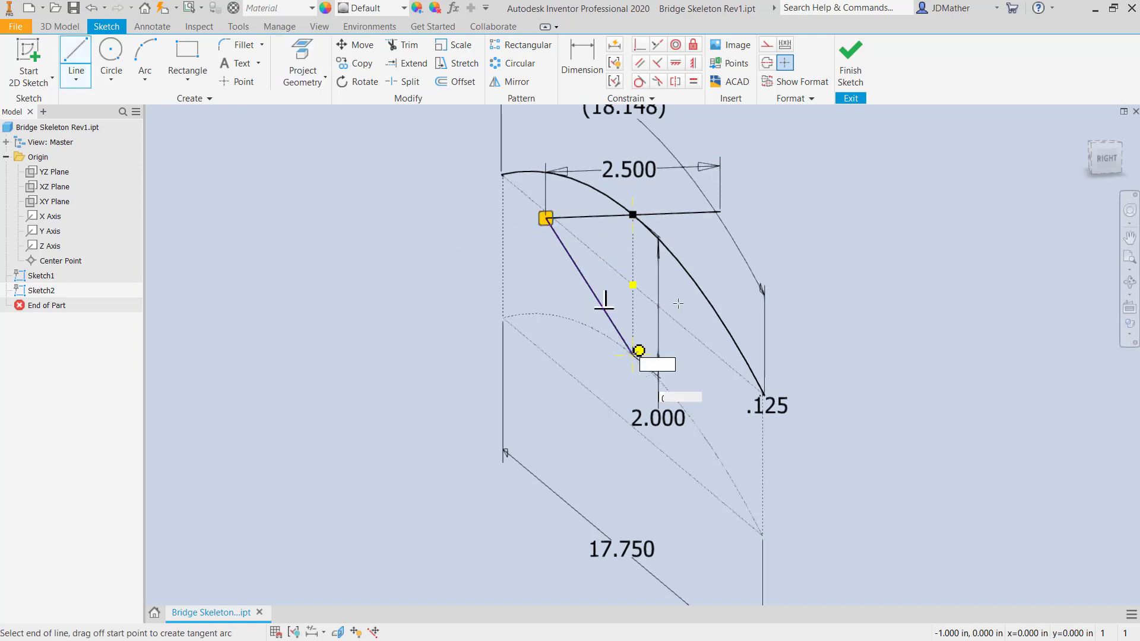
click(632, 355)
click(719, 212)
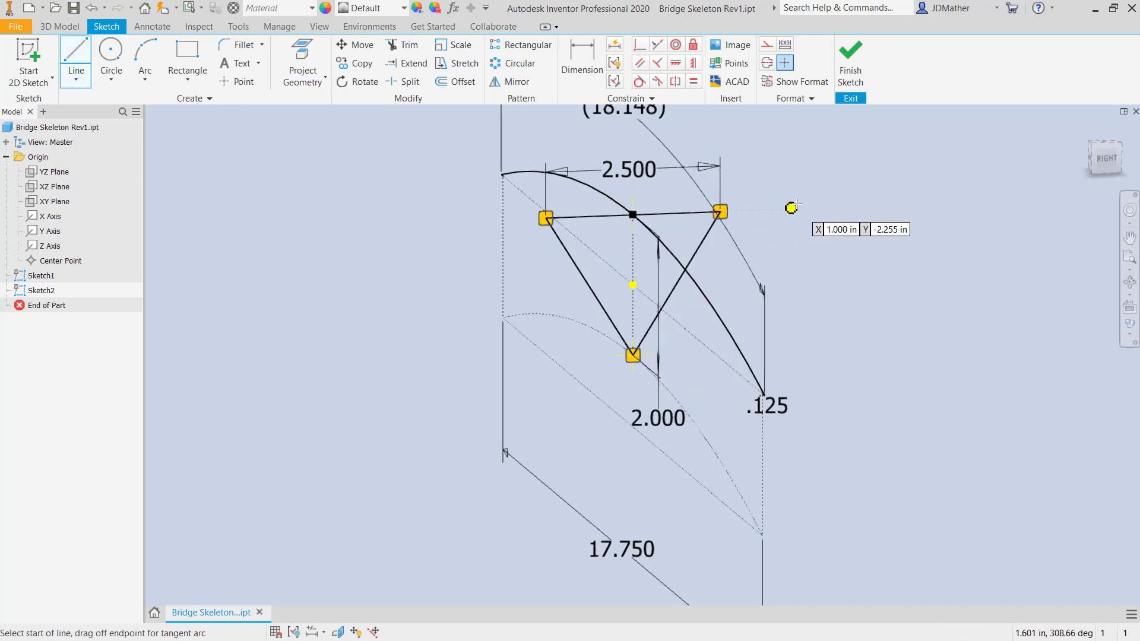
right_click(796, 204)
click(839, 203)
- Convert the two diagonal lines of the triangle to construction geometry
scroll(511, 134, down, 1)
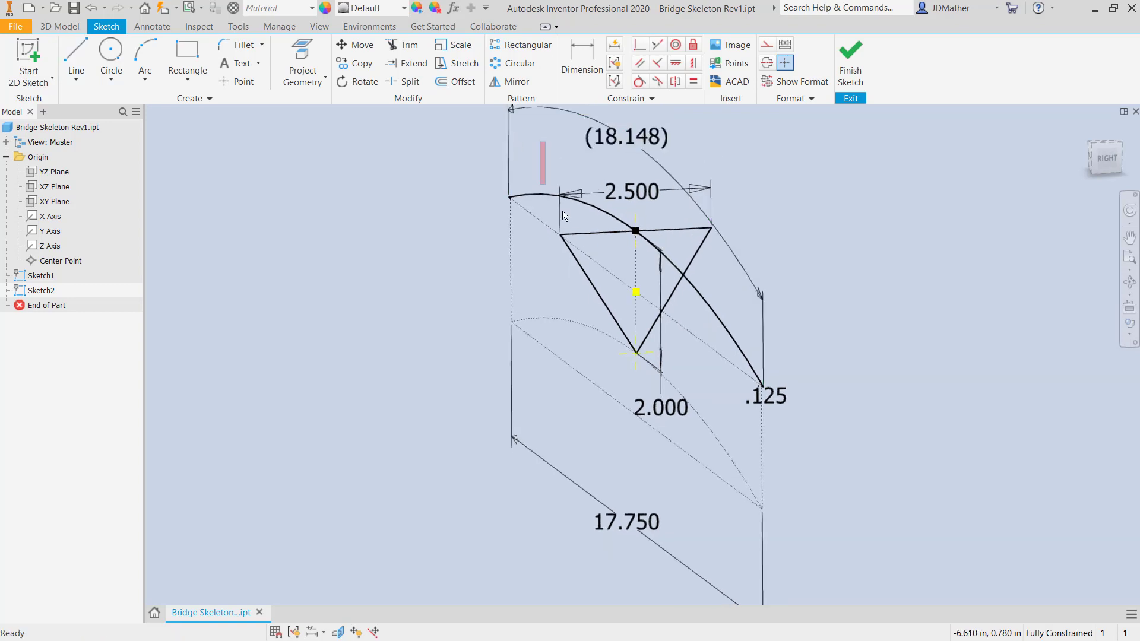
drag(564, 216, 525, 169)
drag(678, 315, 588, 284)
right_click(404, 248)
click(462, 250)
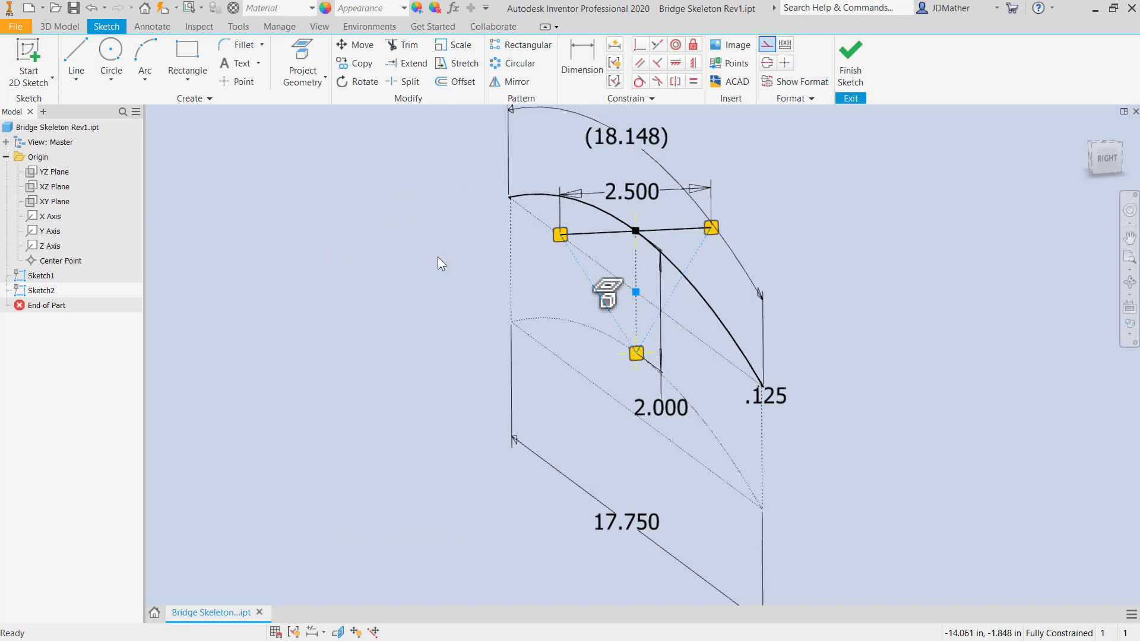
click(437, 256)
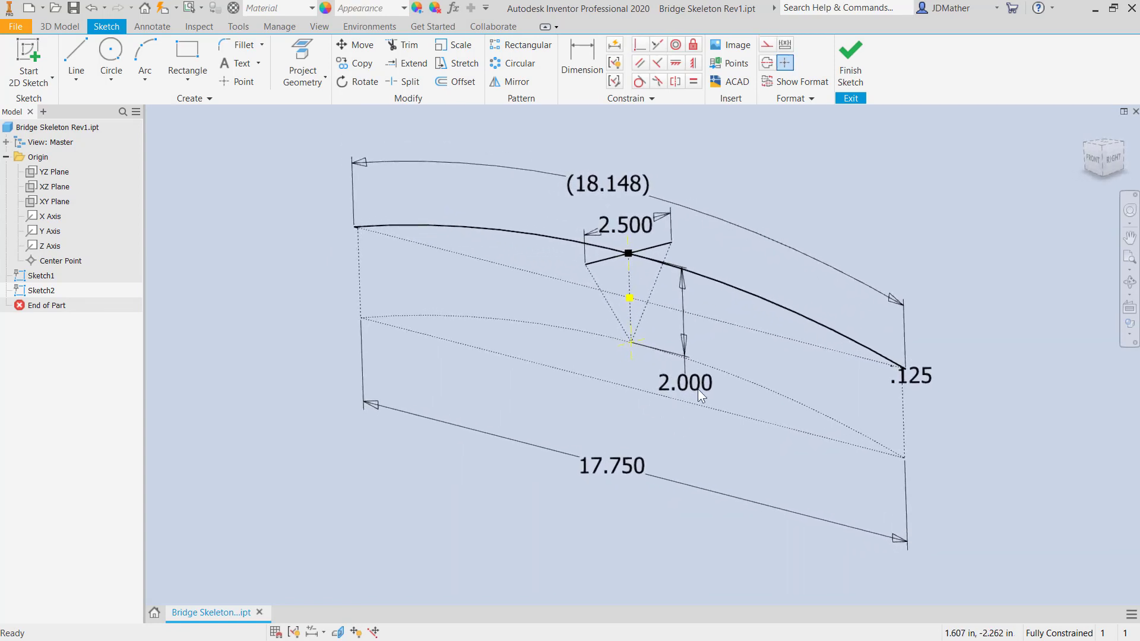
- Finish the sketch and turn off Dimension Visibility for Sketch2
click(850, 59)
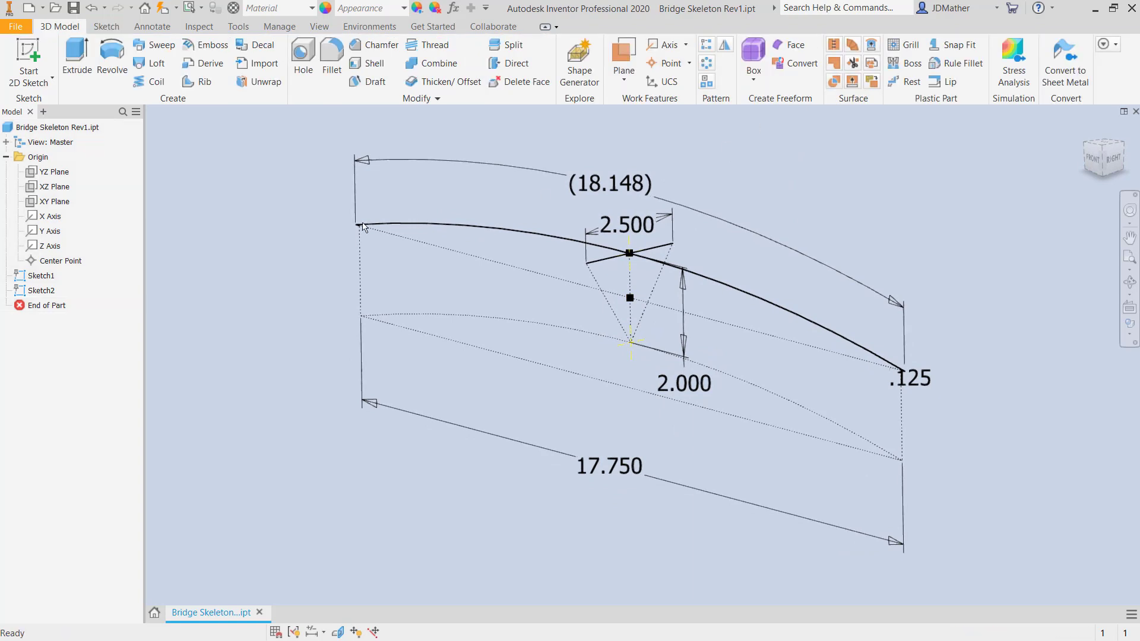
right_click(51, 287)
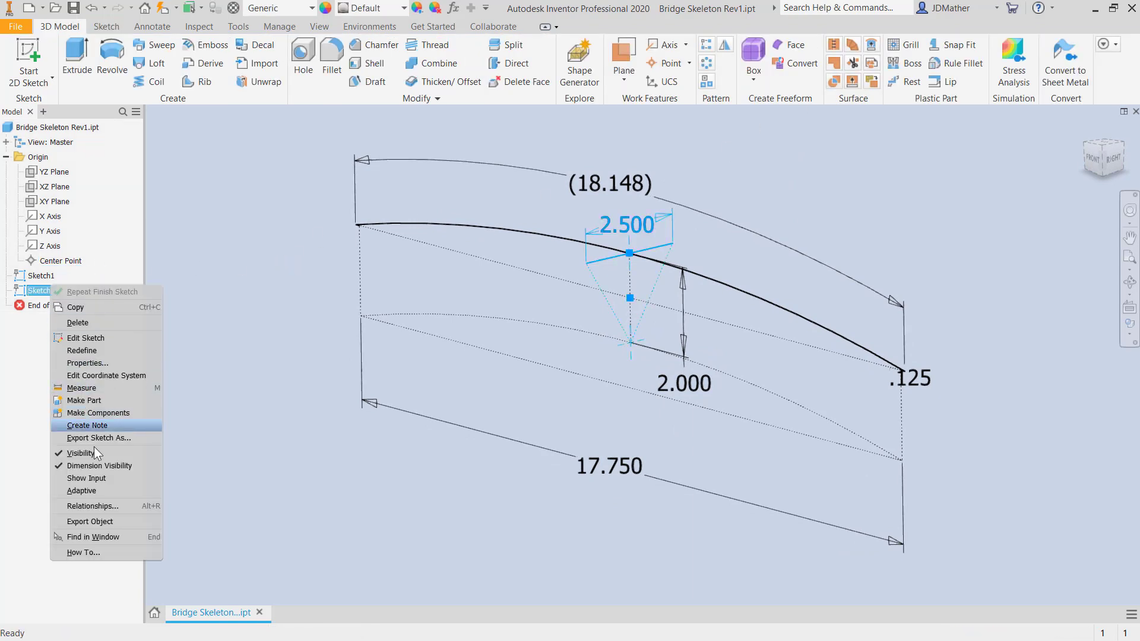
click(101, 464)
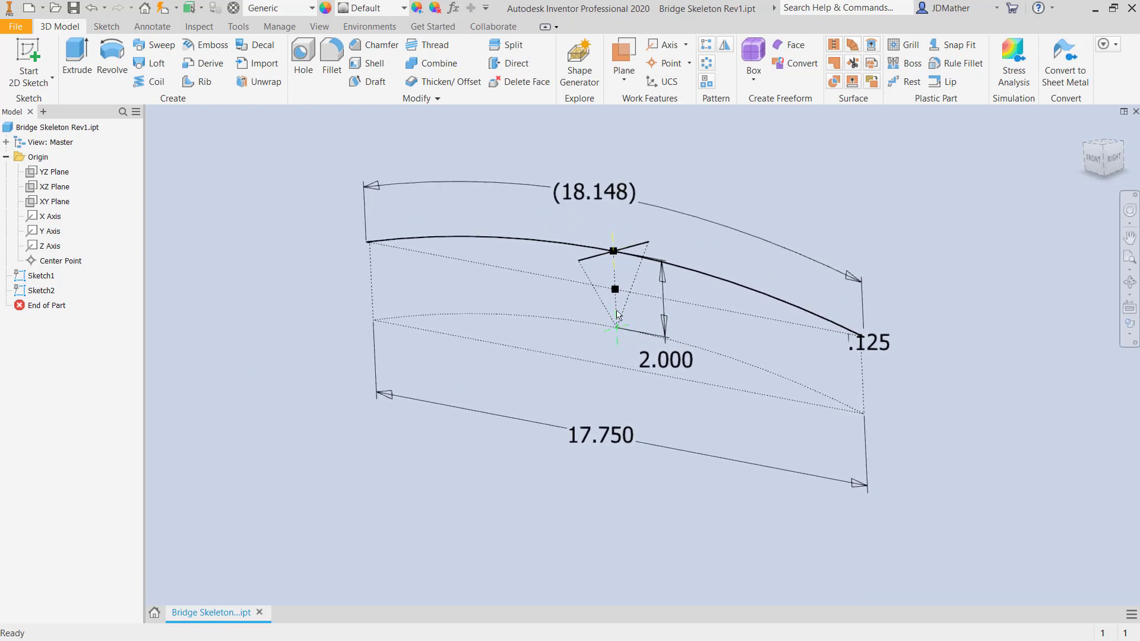
- Make the YZ plane visible and set up a Rectangular Pattern of it along the X Axis
right_click(49, 171)
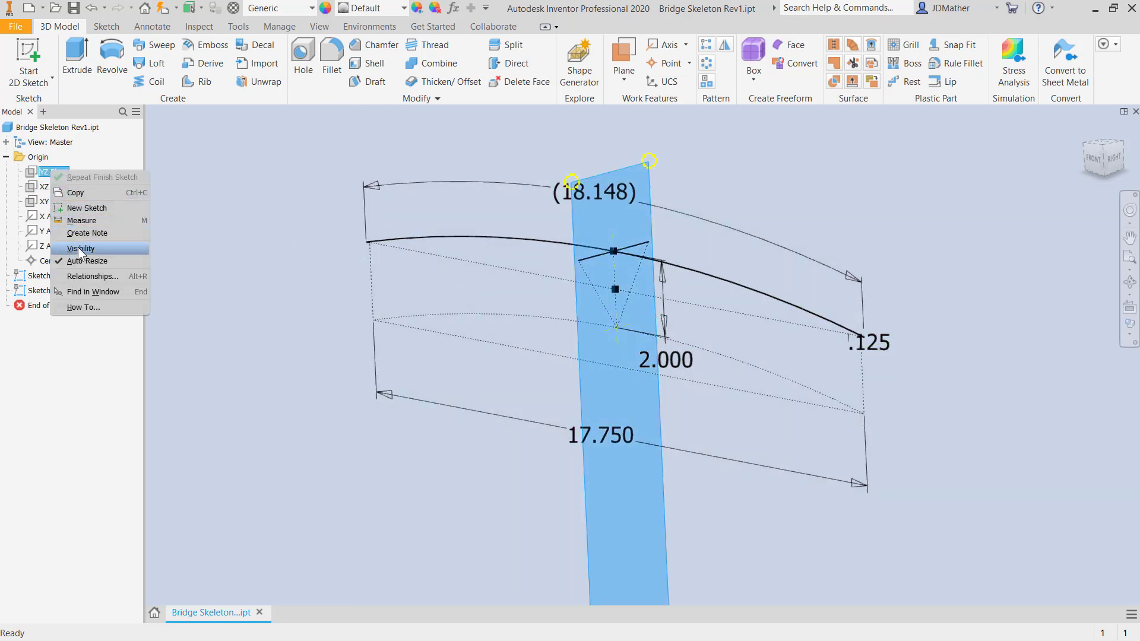
click(80, 250)
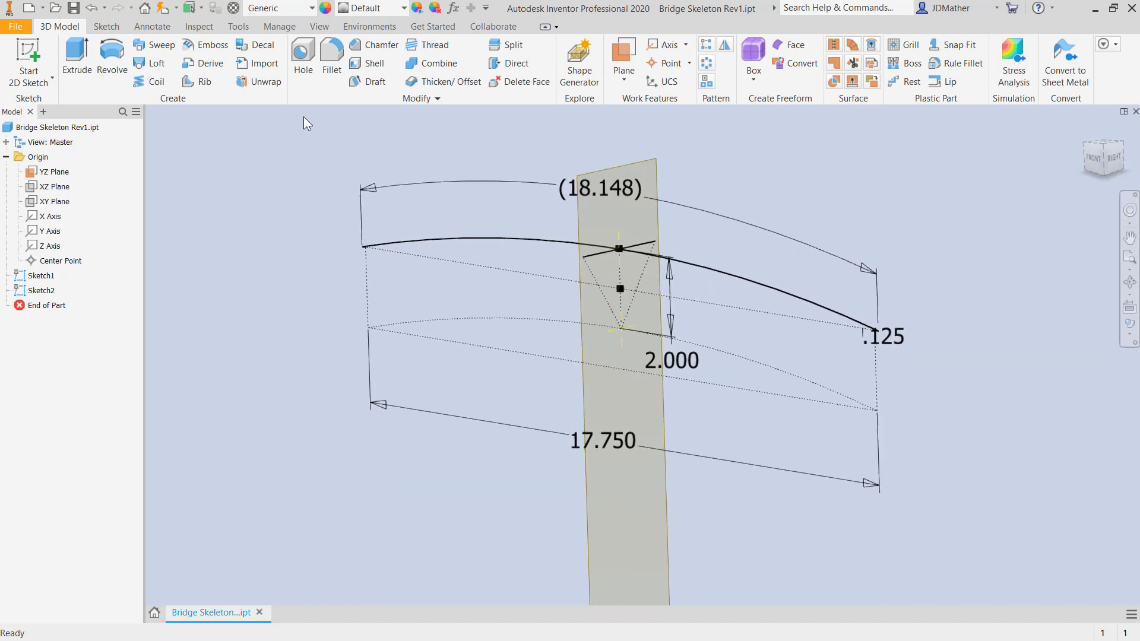
click(706, 46)
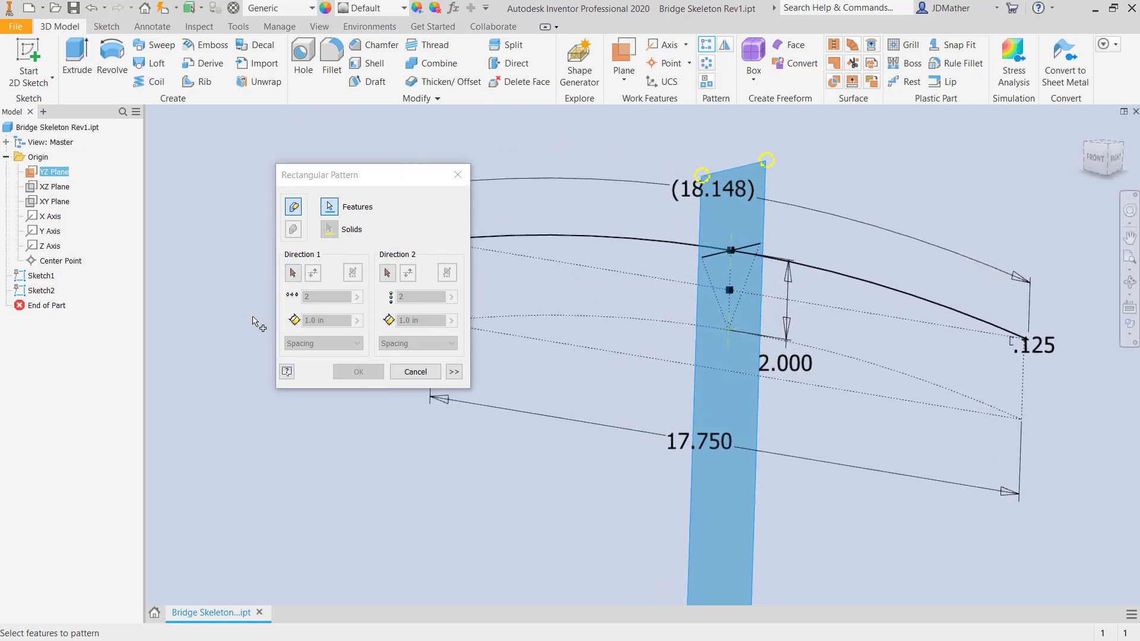
click(293, 274)
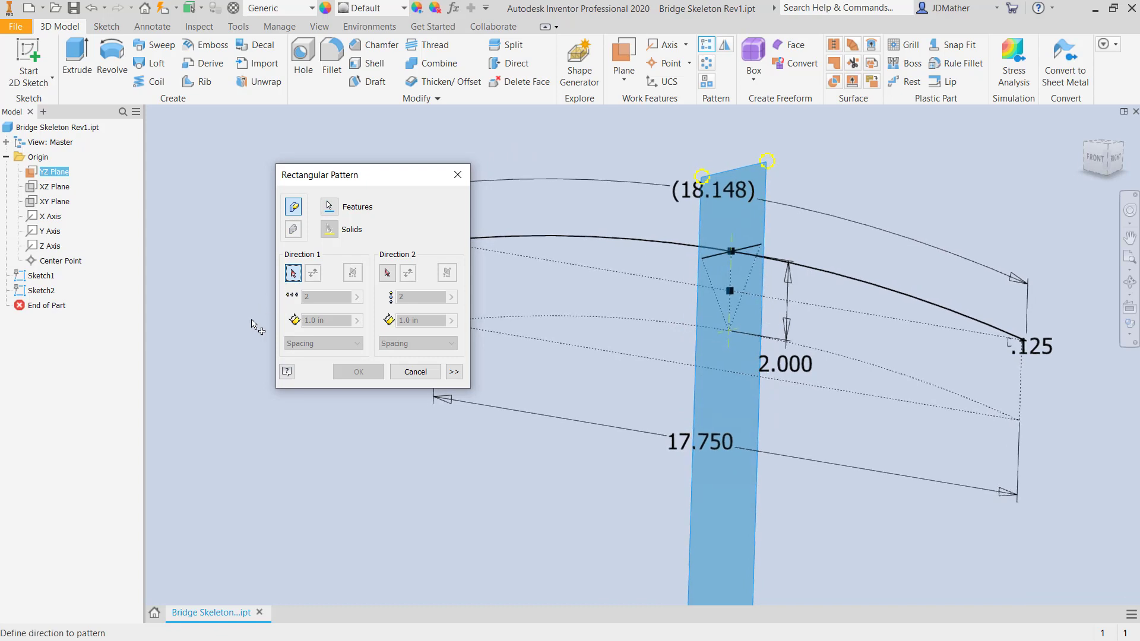
click(50, 217)
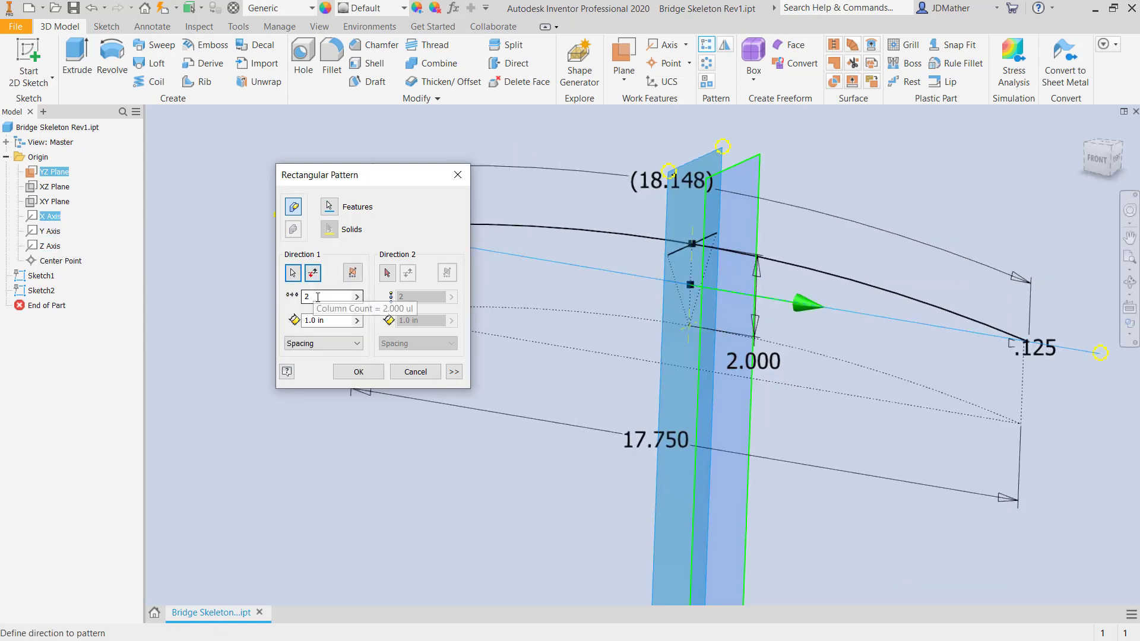
- Create the plane pattern with 7 occurrences, Midplane distribution and a spacing of d0/6
text(7)
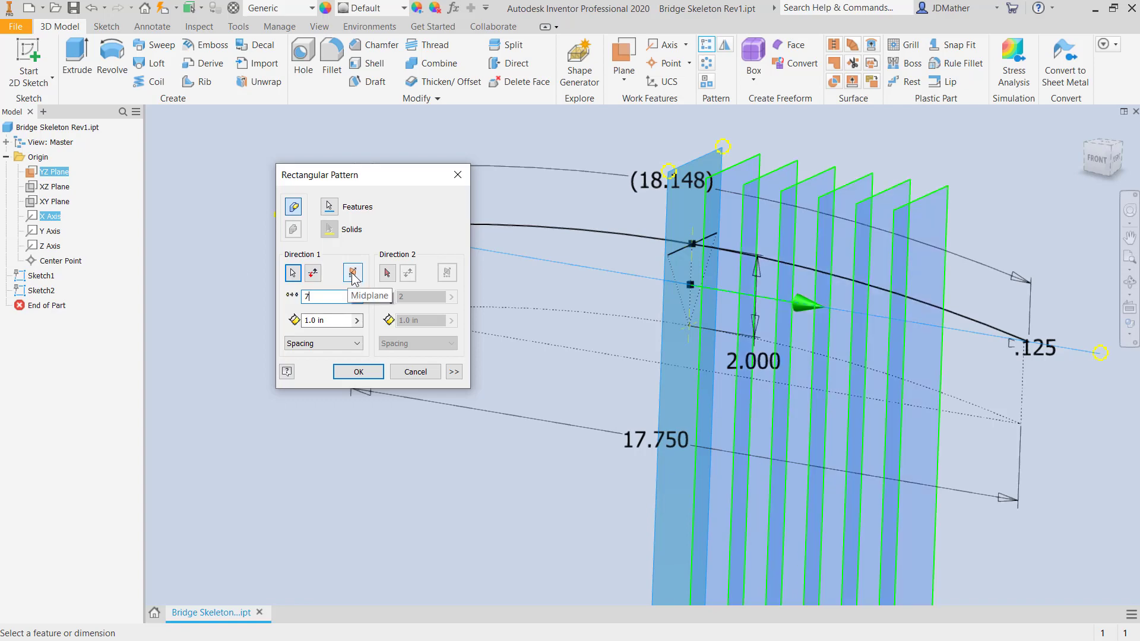
click(352, 274)
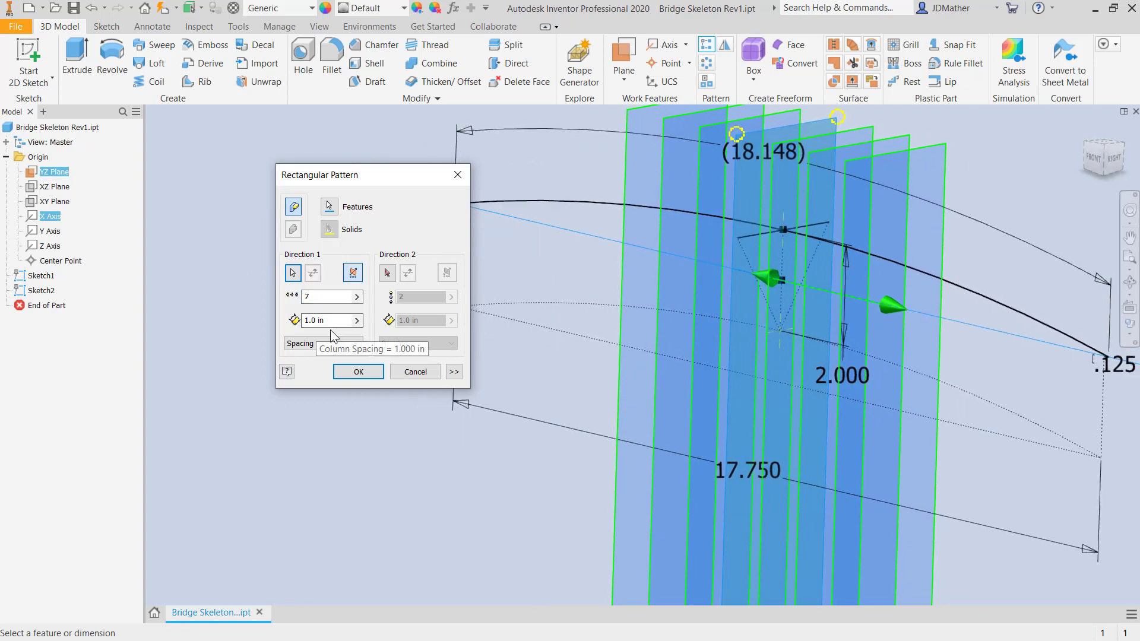
click(335, 321)
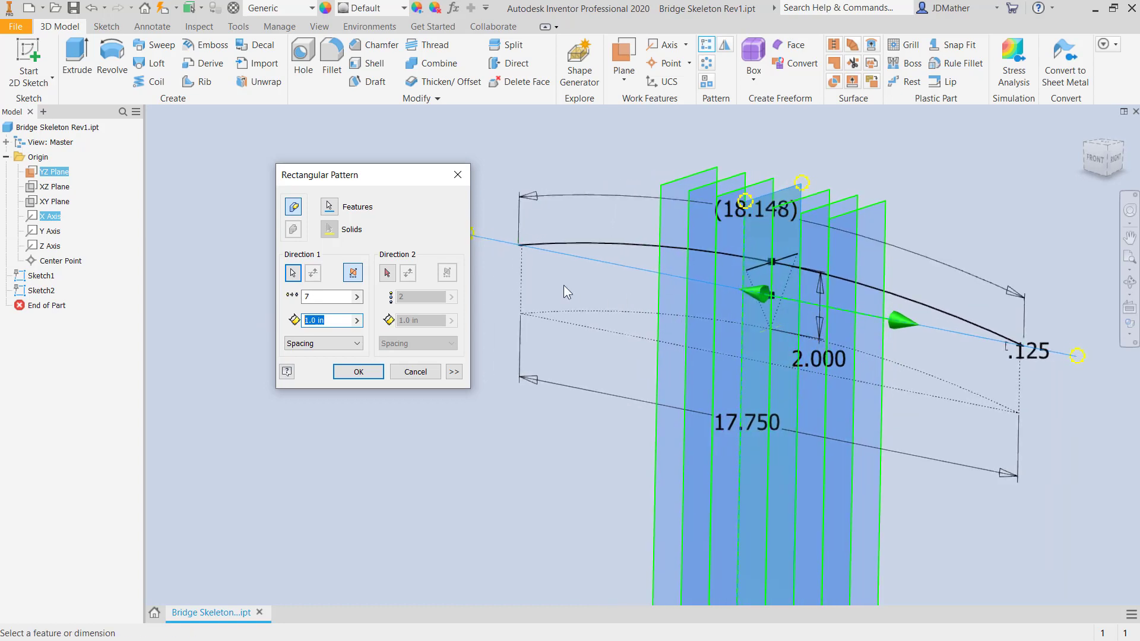
text(/7)
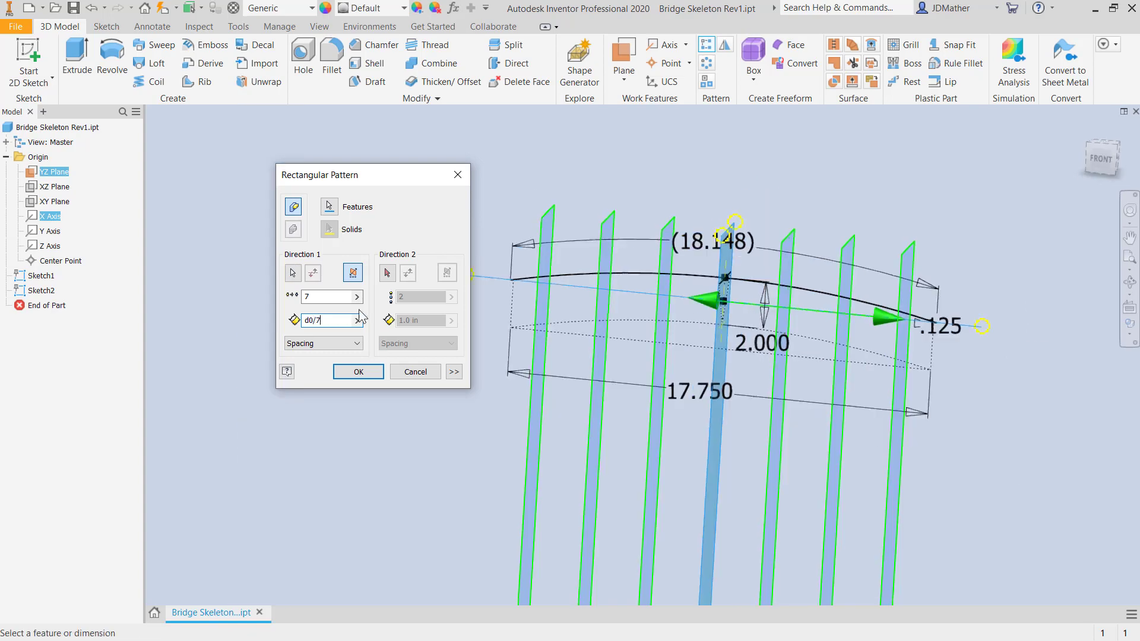
key(BackSpace)
text(6)
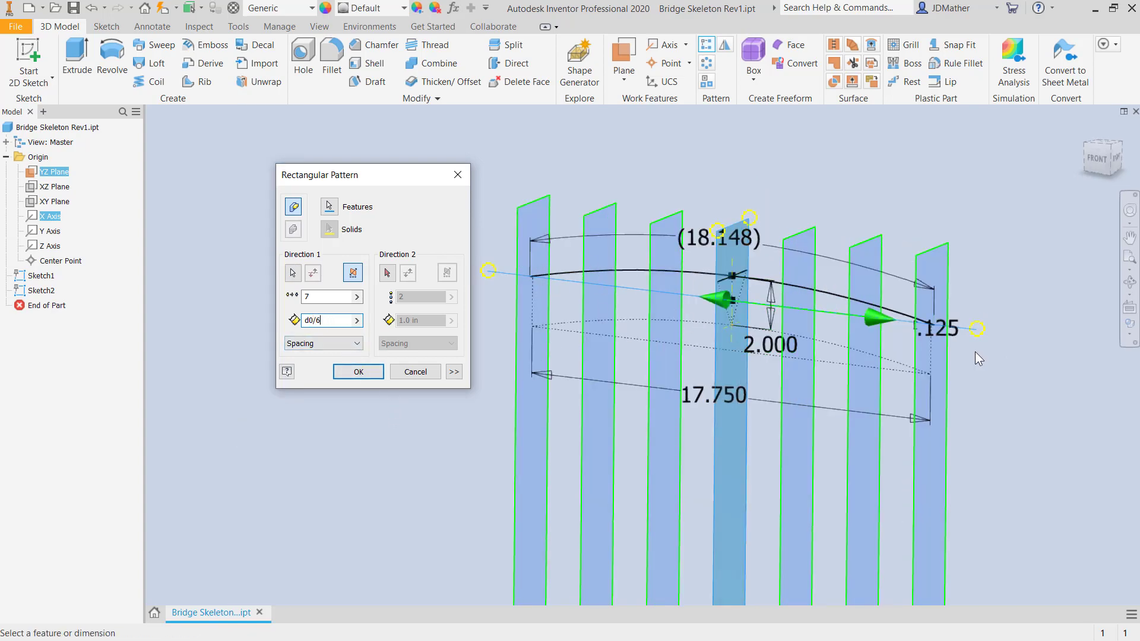
shift+middle_drag(975, 352, 937, 315)
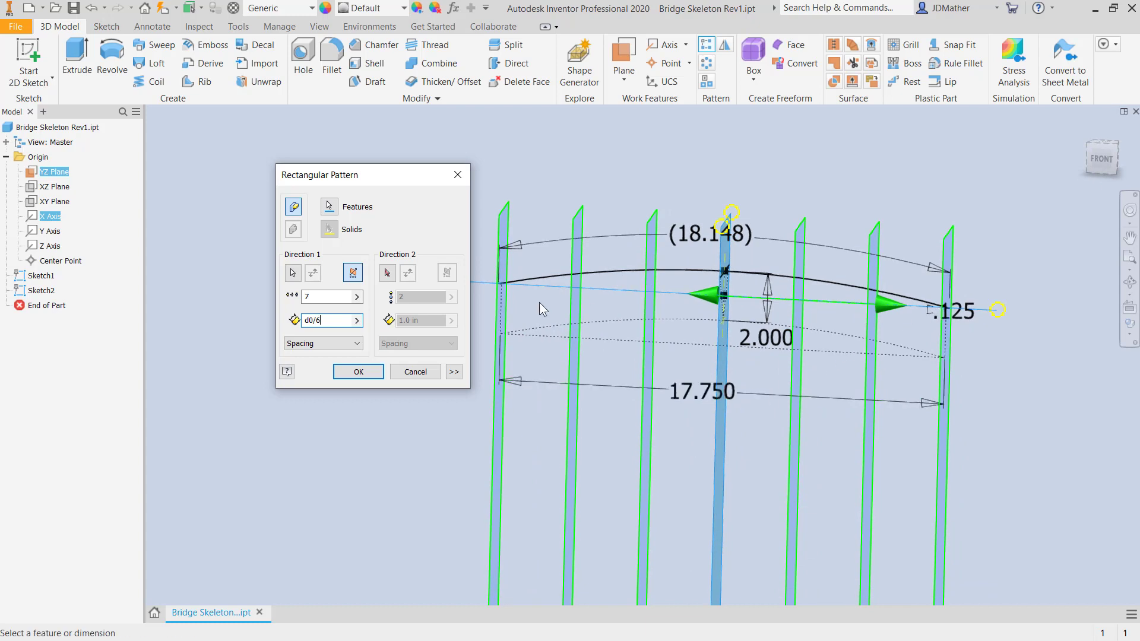
click(358, 372)
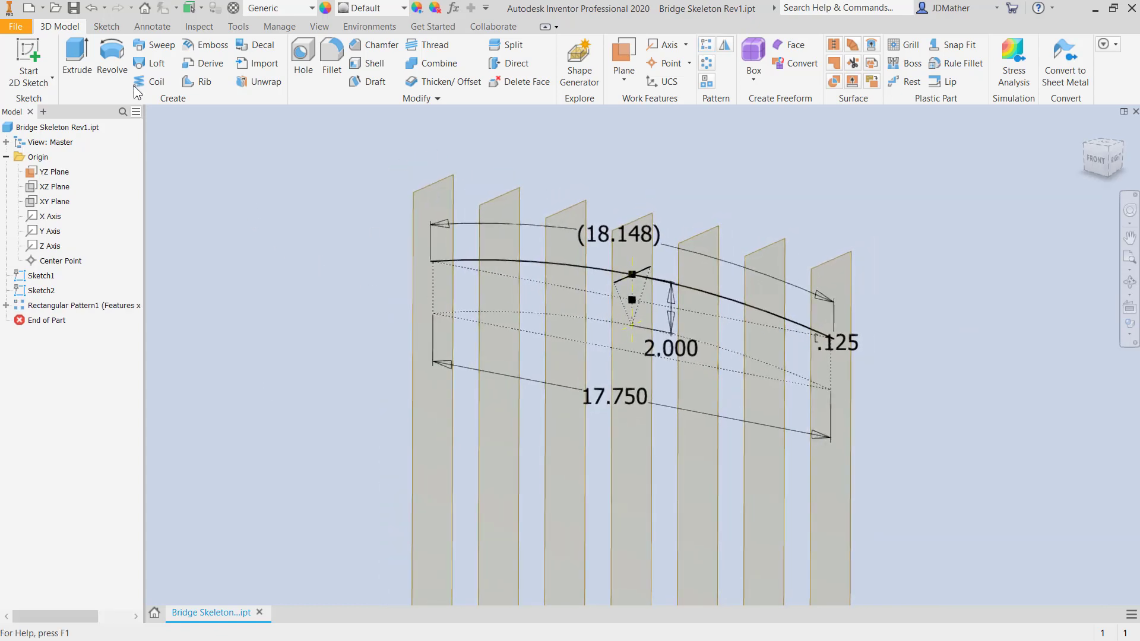
- Sweep the top line of the triangular sketch along the upper arc as a surface
click(154, 45)
click(624, 286)
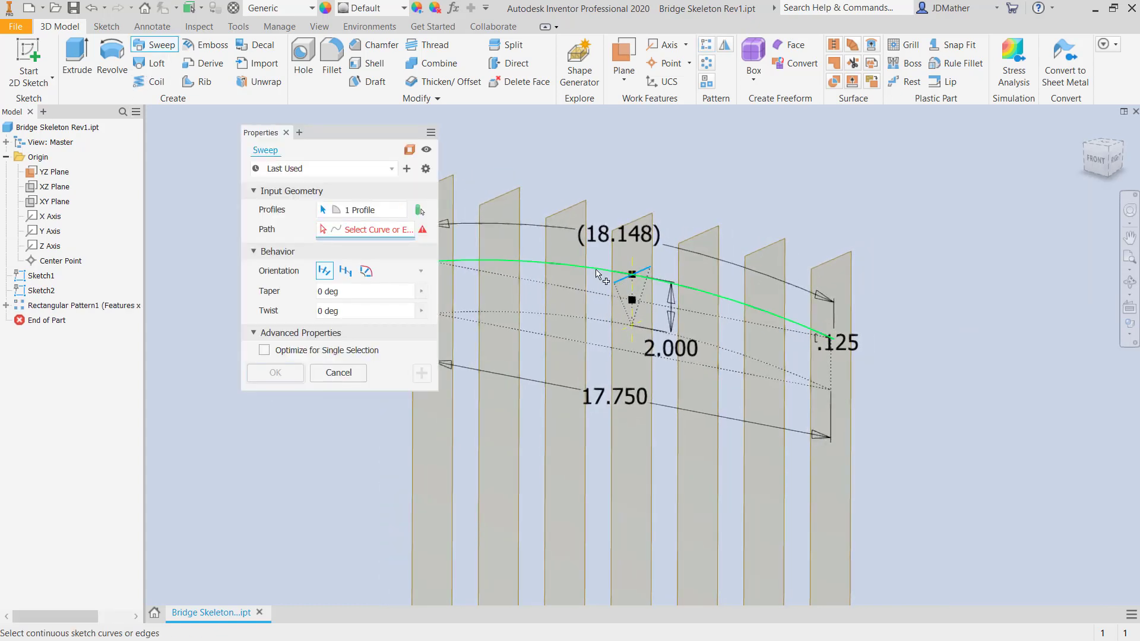
click(596, 271)
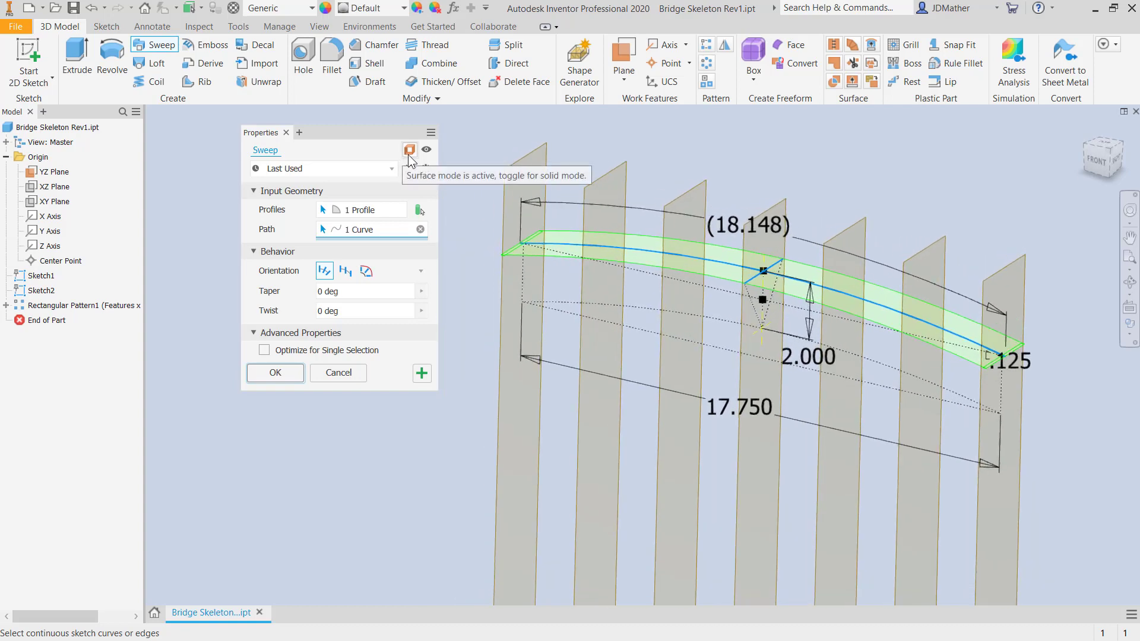
click(285, 372)
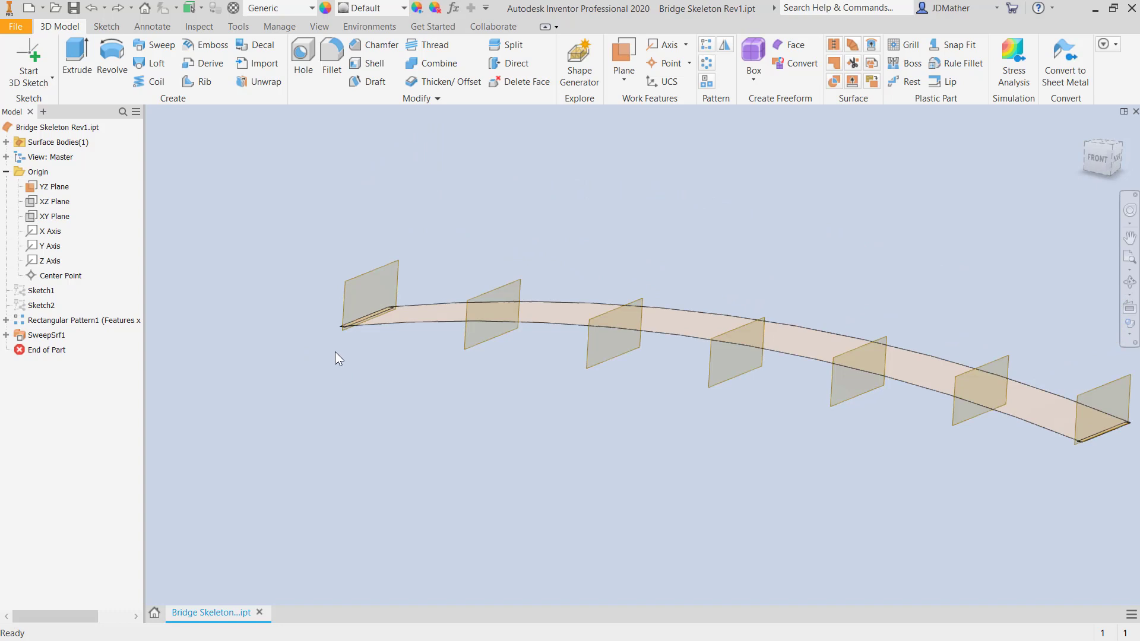
- Edit Sketch1 and convert the short line at the first end of the upper arc to construction geometry
scroll(338, 341, down, 8)
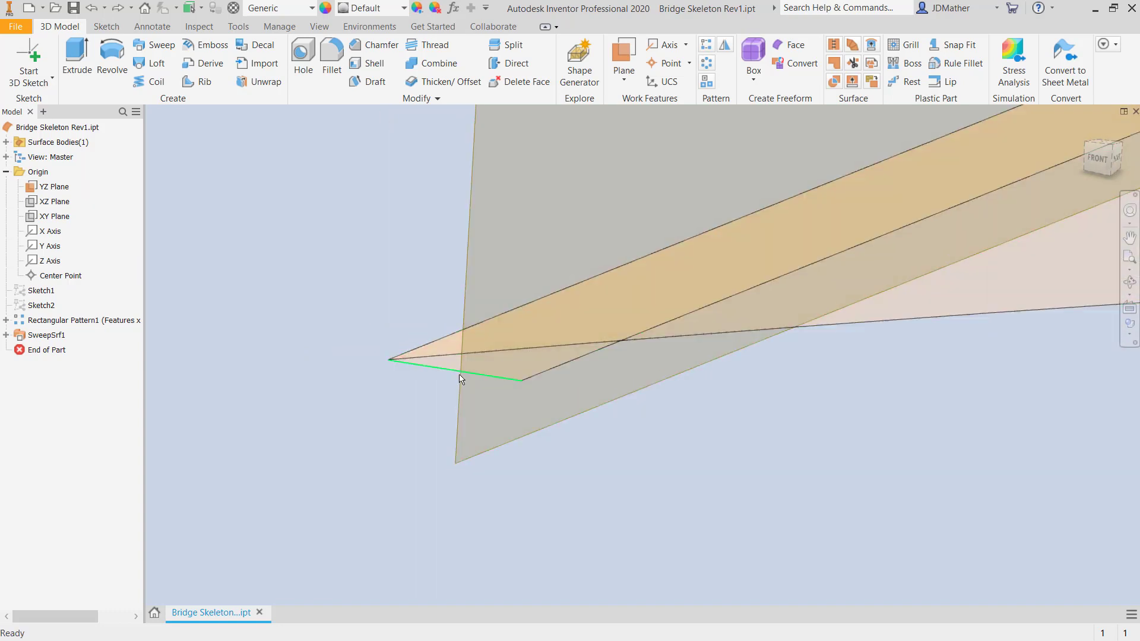
scroll(294, 359, up, 3)
scroll(293, 358, up, 2)
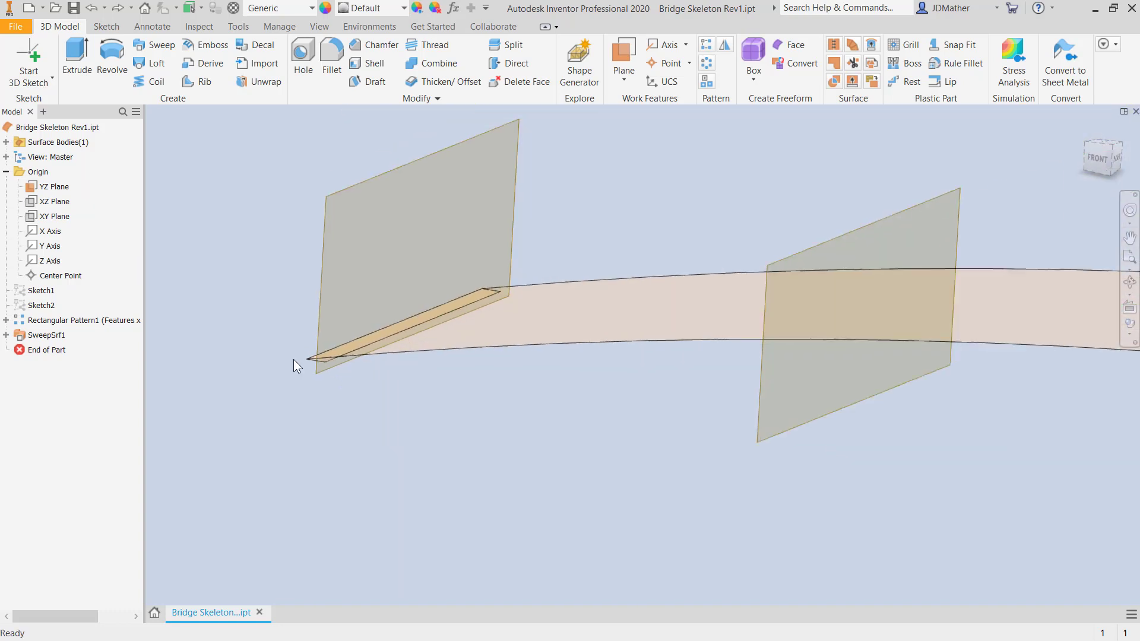
right_click(34, 290)
click(59, 297)
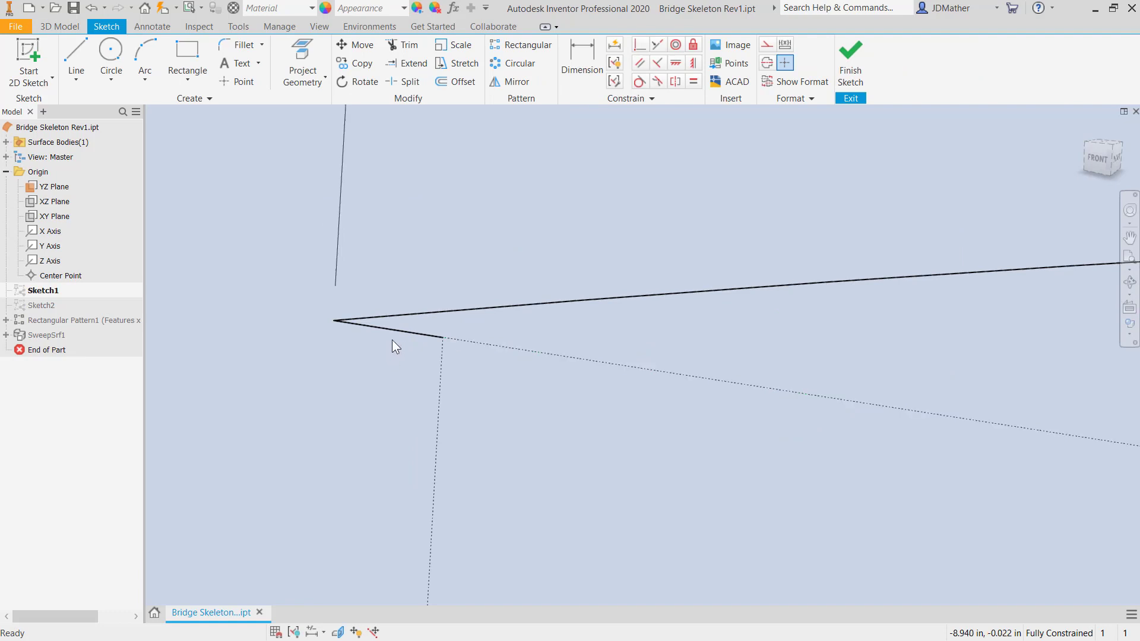
right_click(400, 336)
click(451, 302)
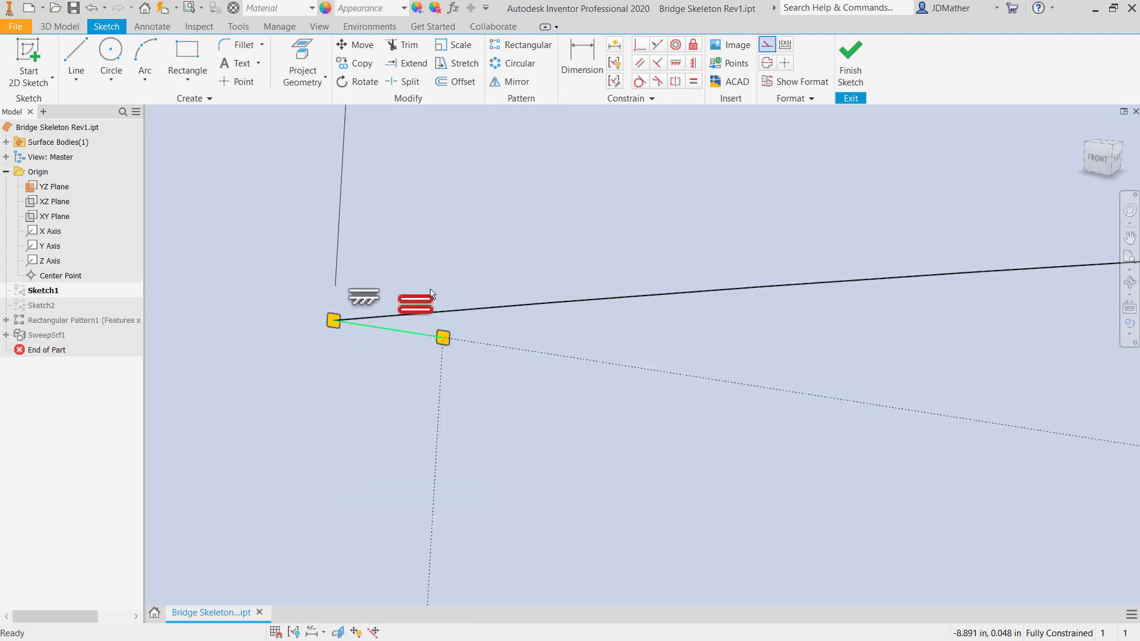
- Convert the short line at the arc's opposite end to construction geometry and finish editing Sketch1
scroll(288, 345, down, 5)
scroll(492, 361, down, 8)
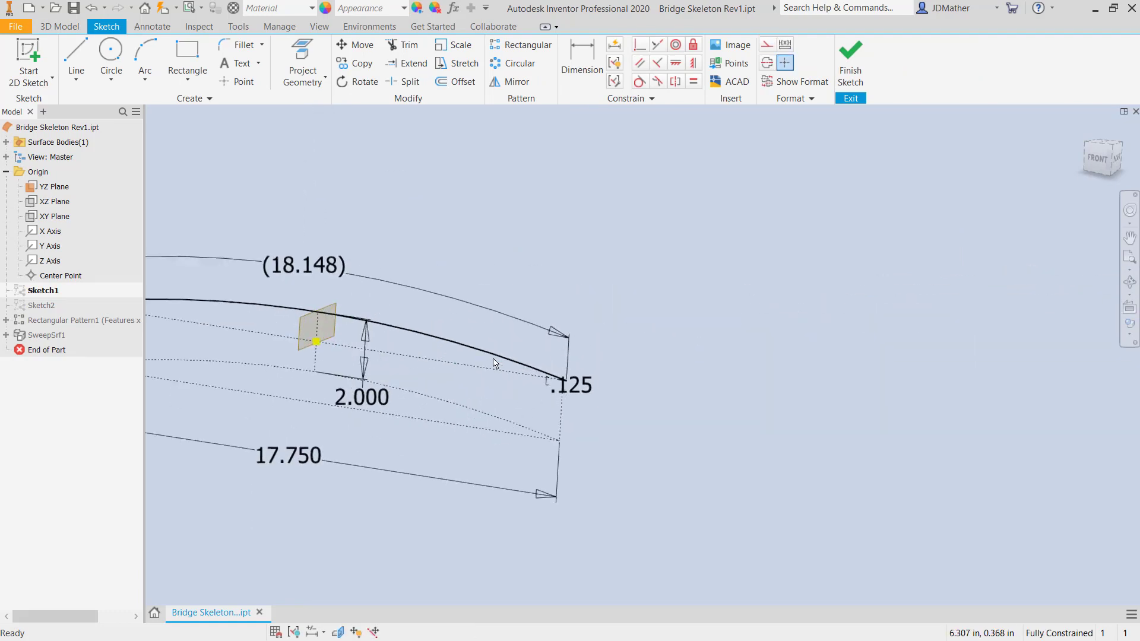
scroll(718, 381, up, 8)
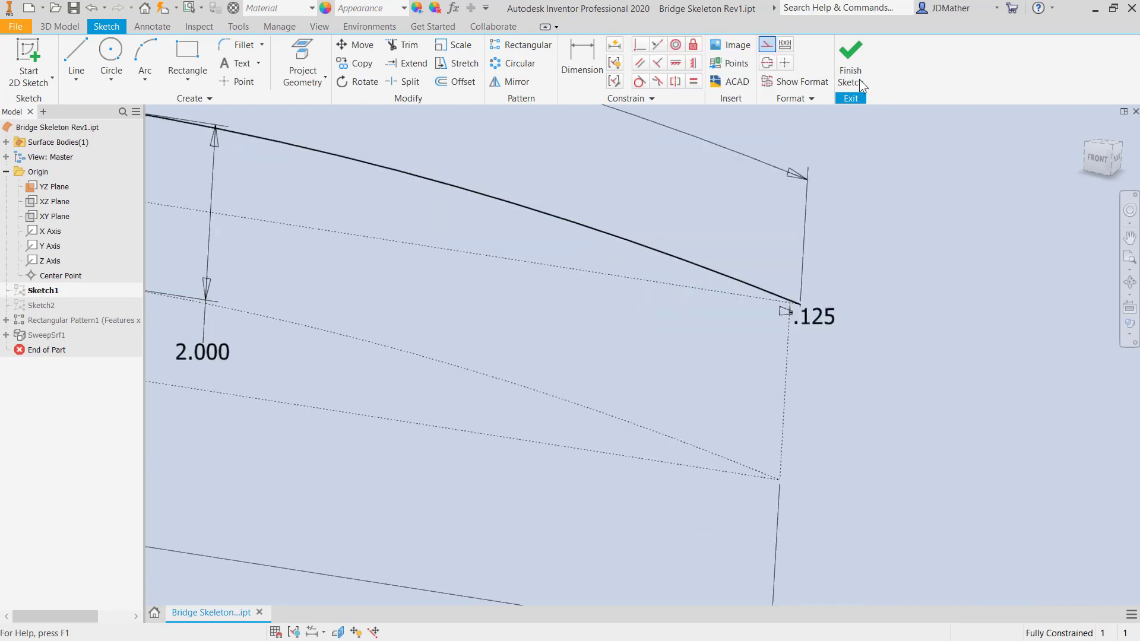
click(856, 52)
scroll(705, 288, down, 5)
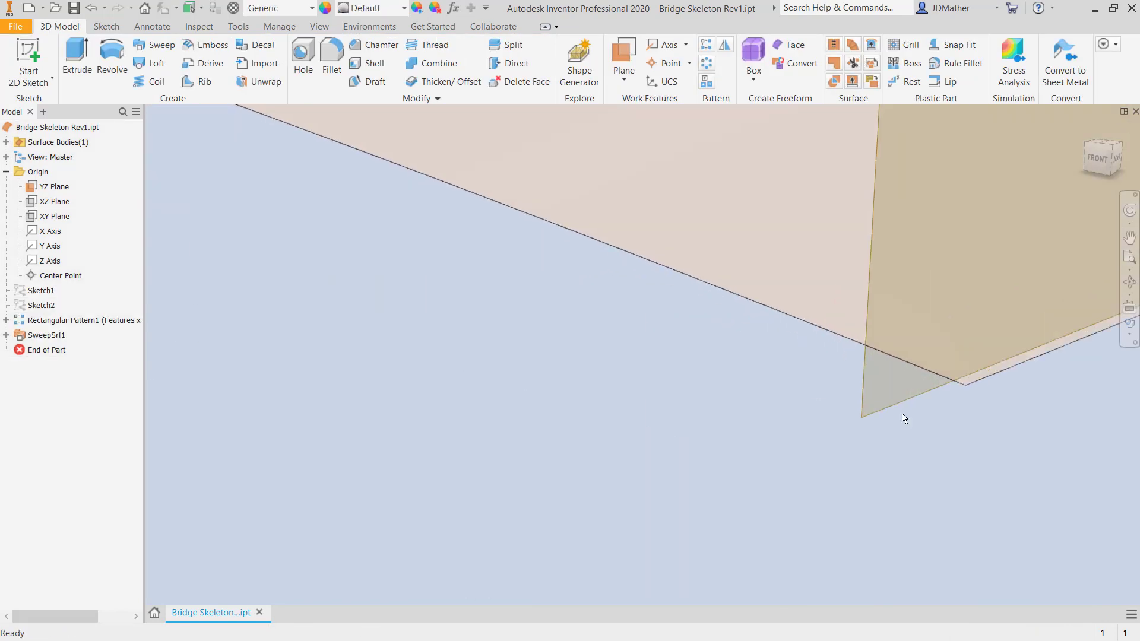
scroll(719, 466, up, 8)
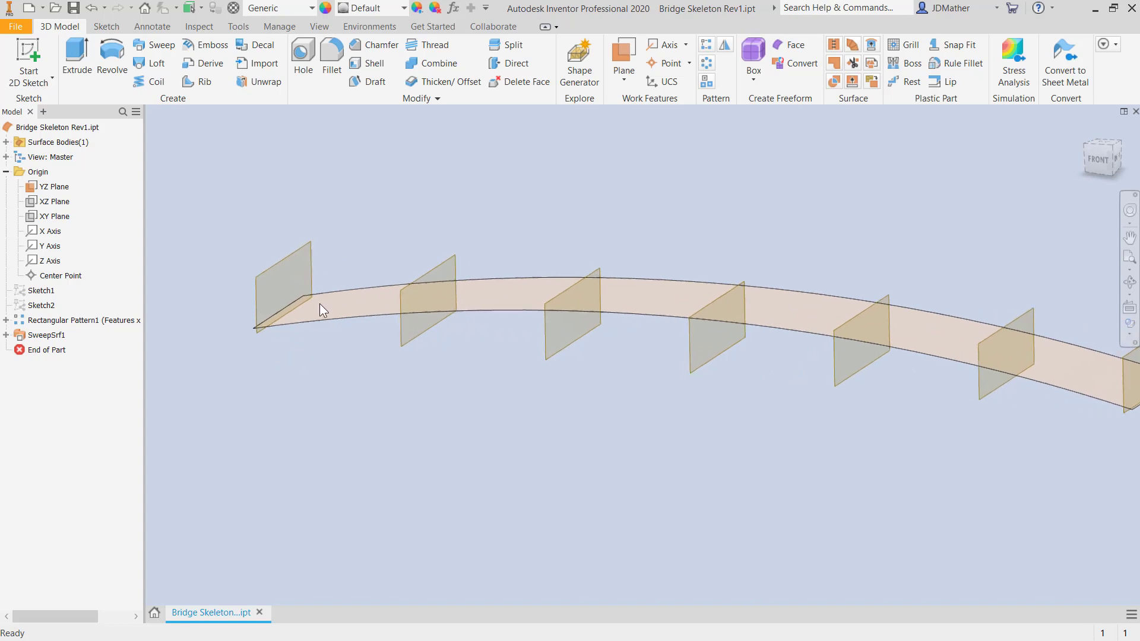
- Start a 3D sketch and create an intersection curve between the first end plane and the swept surface
click(47, 79)
click(45, 134)
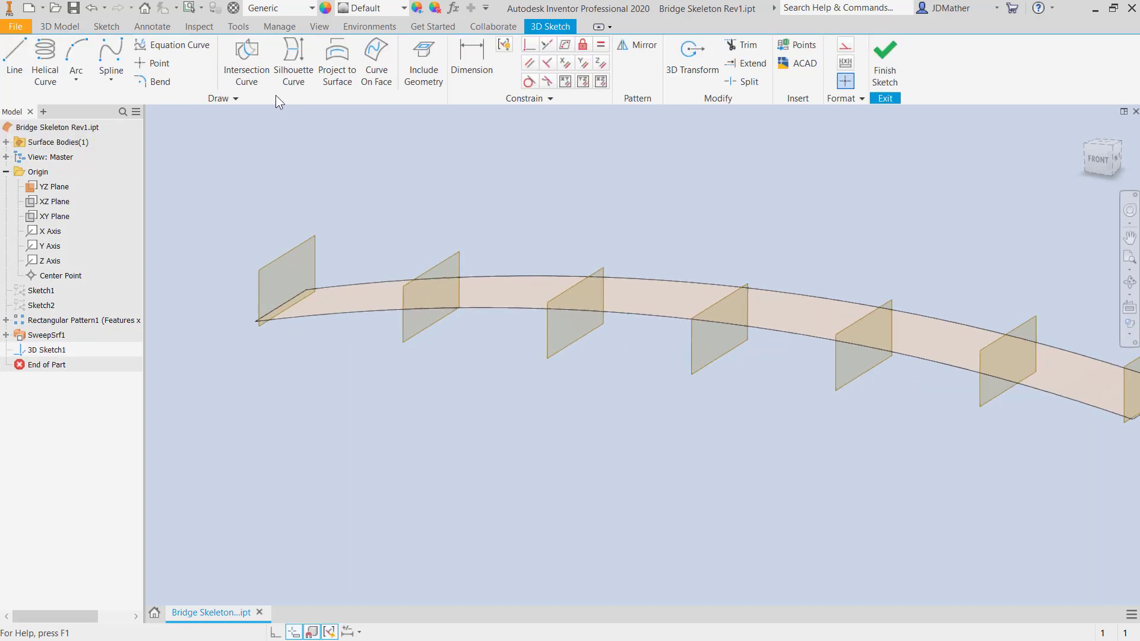
click(254, 57)
click(294, 261)
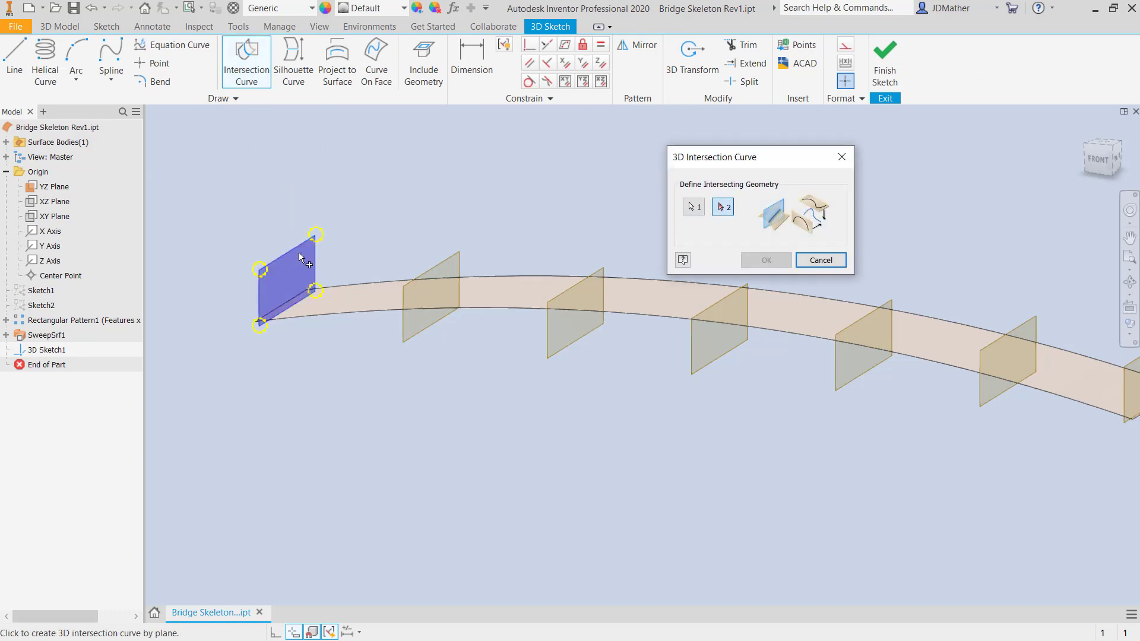
click(346, 304)
click(763, 260)
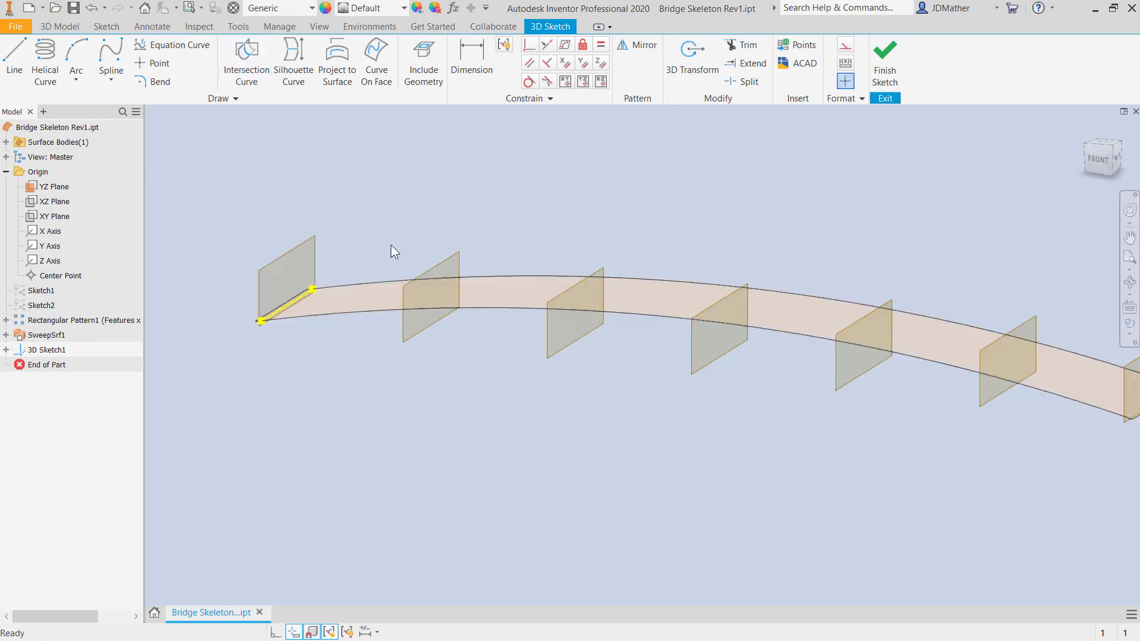
- Create a 3D intersection curve between the second work plane and the swept surface
scroll(390, 245, up, 5)
scroll(438, 261, down, 5)
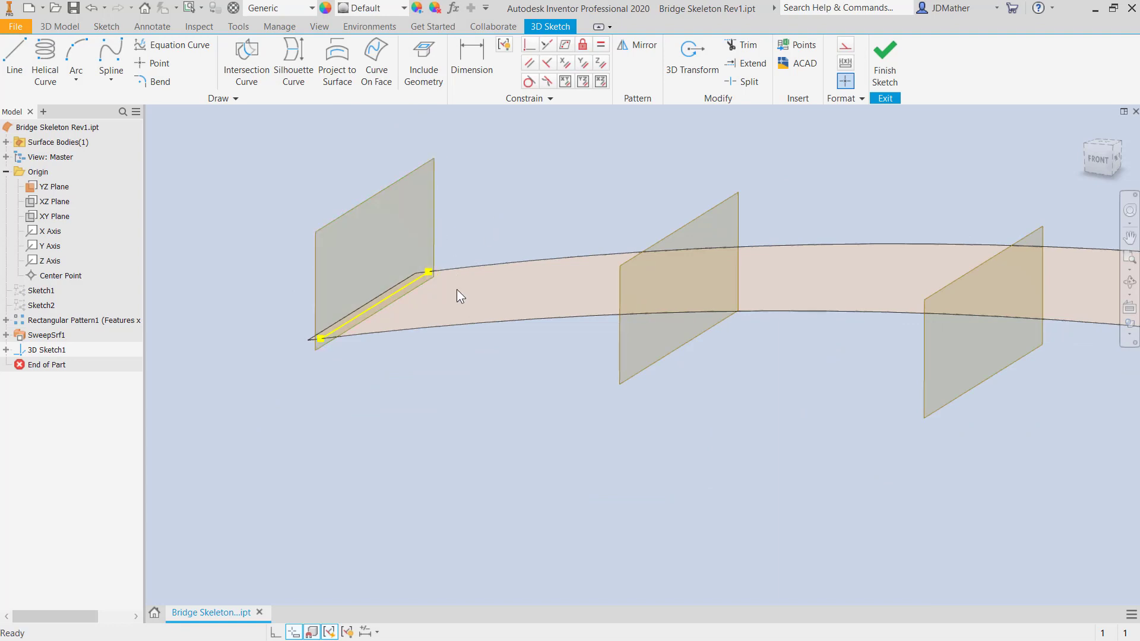
key(Return)
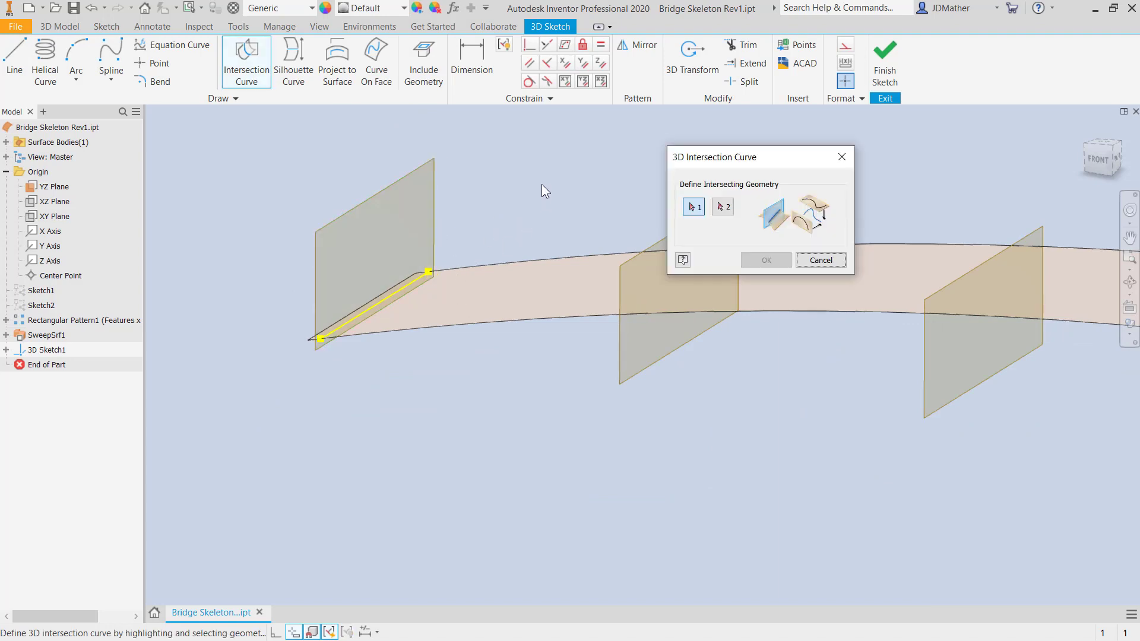
click(261, 87)
scroll(507, 163, down, 4)
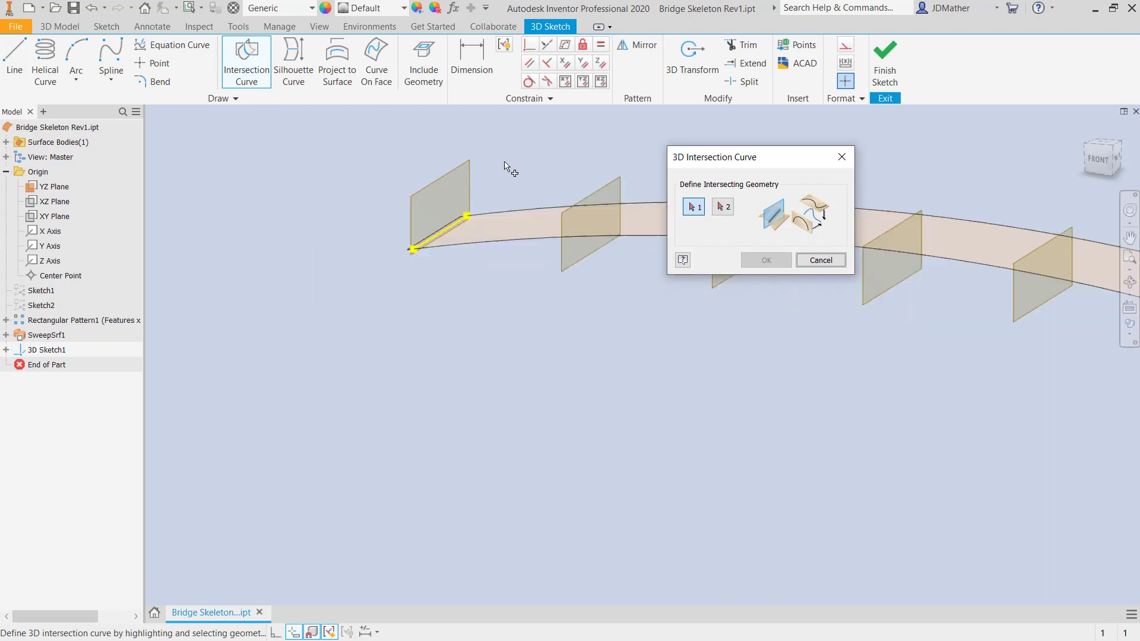
scroll(610, 150, up, 3)
click(561, 214)
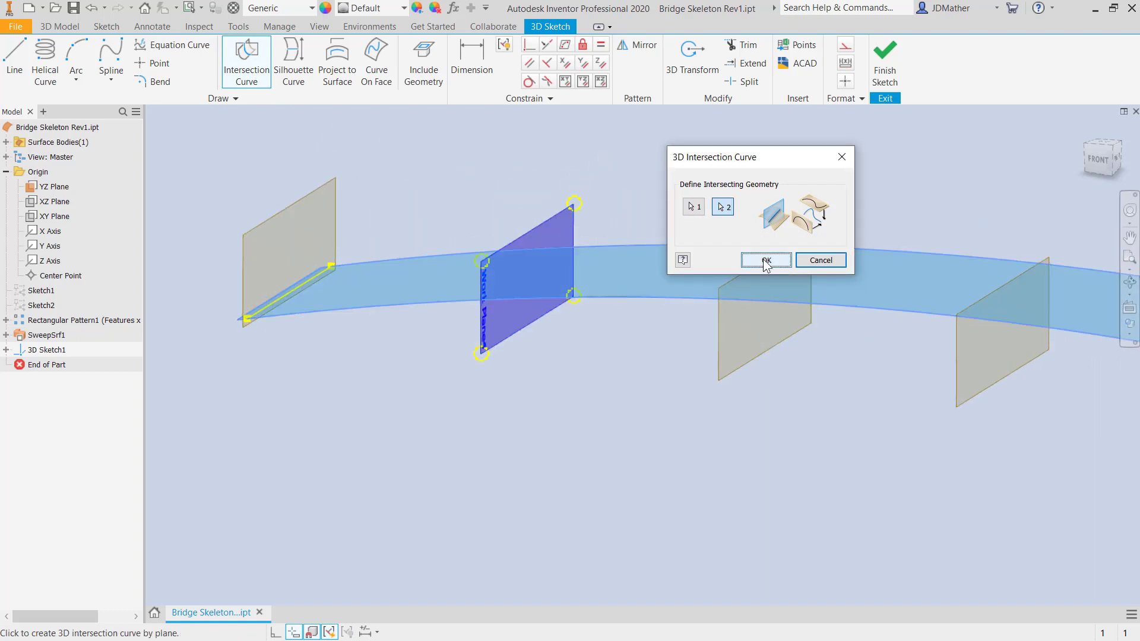
click(763, 261)
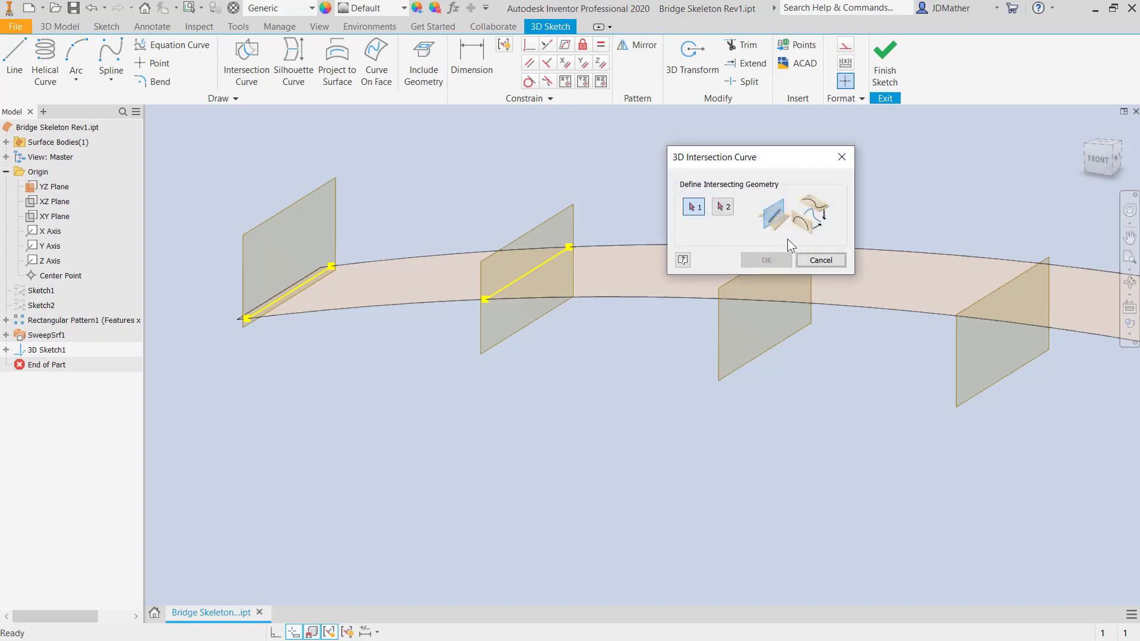
- Create 3D intersection curves where the third and middle work planes cut the swept surface
click(725, 324)
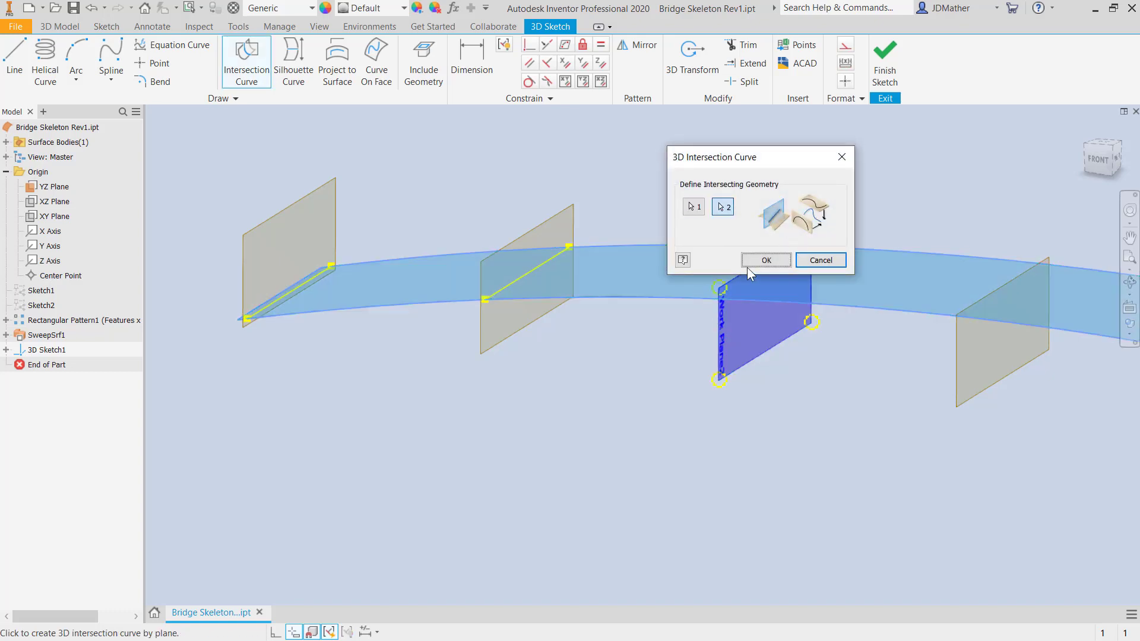
click(747, 266)
scroll(882, 318, down, 5)
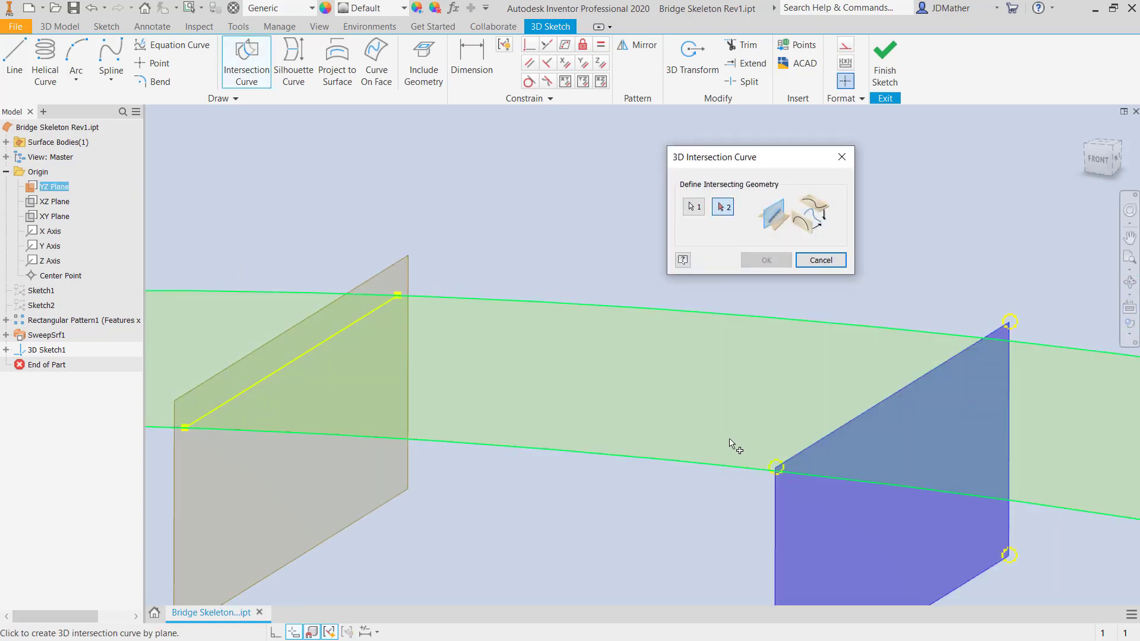
click(728, 440)
scroll(661, 348, up, 5)
key(Return)
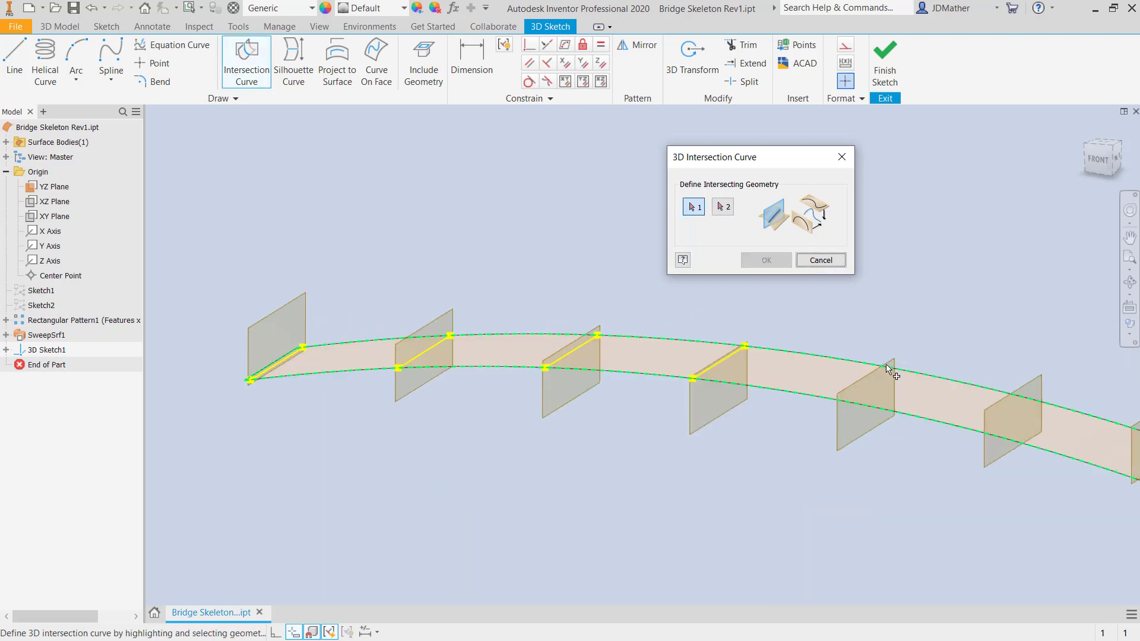
- Create 3D intersection curves where the fifth, sixth and seventh work planes cut the swept surface
click(886, 368)
scroll(902, 392, down, 4)
click(761, 260)
scroll(795, 284, up, 3)
key(Return)
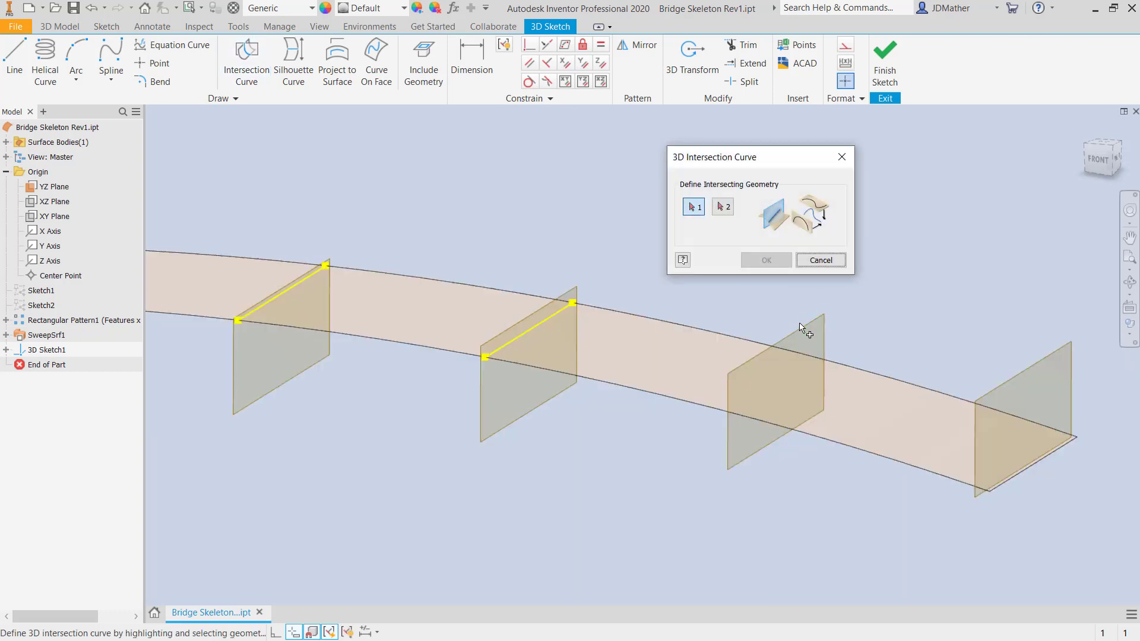
click(806, 332)
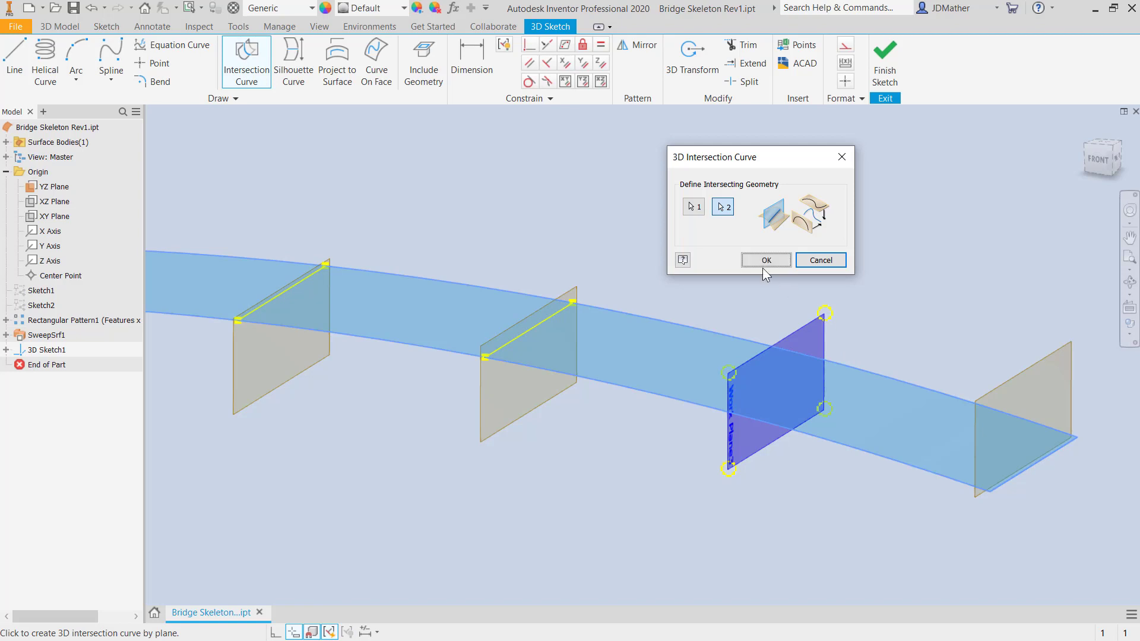
click(763, 266)
click(1007, 379)
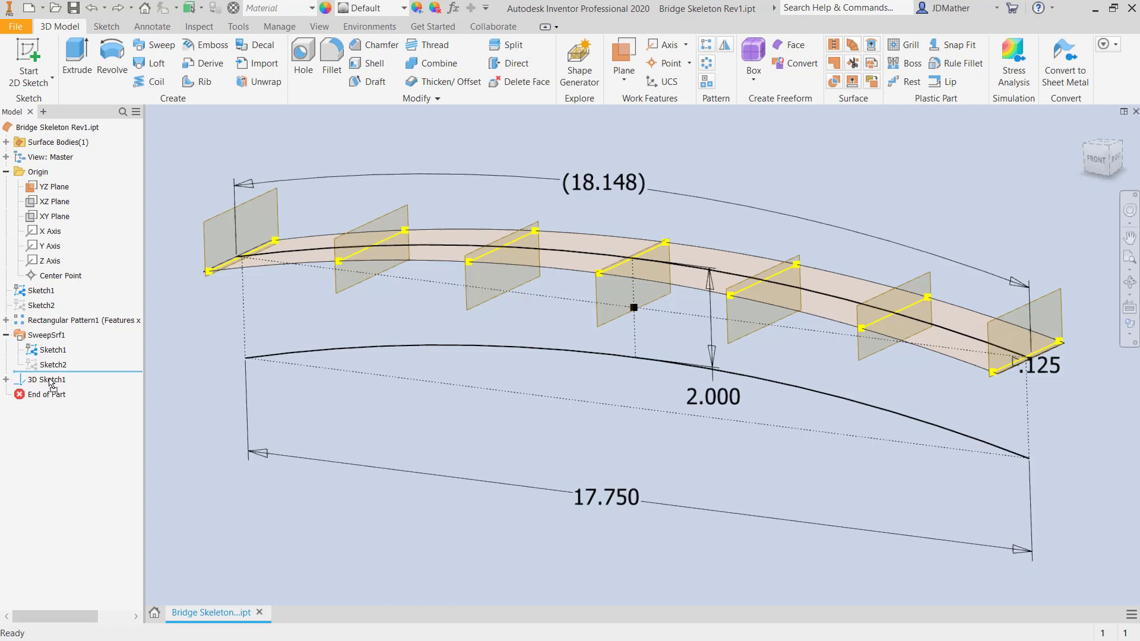
- Roll the End of Part marker back above 3D Sketch1 and place a work point at the lower arc's first endpoint
drag(50, 382, 50, 384)
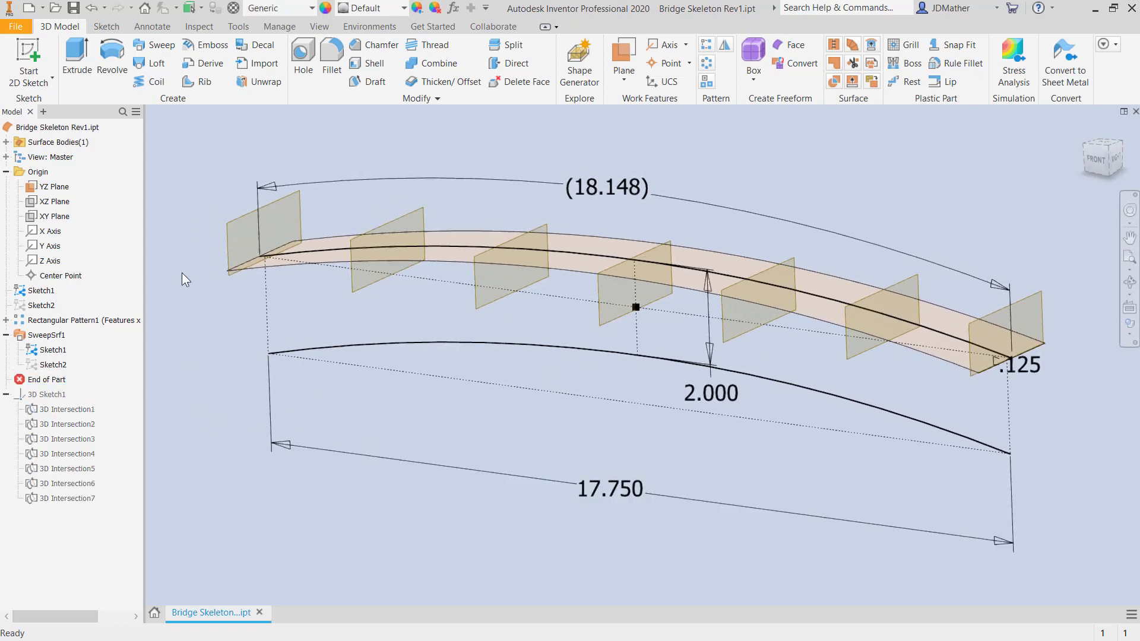
click(658, 64)
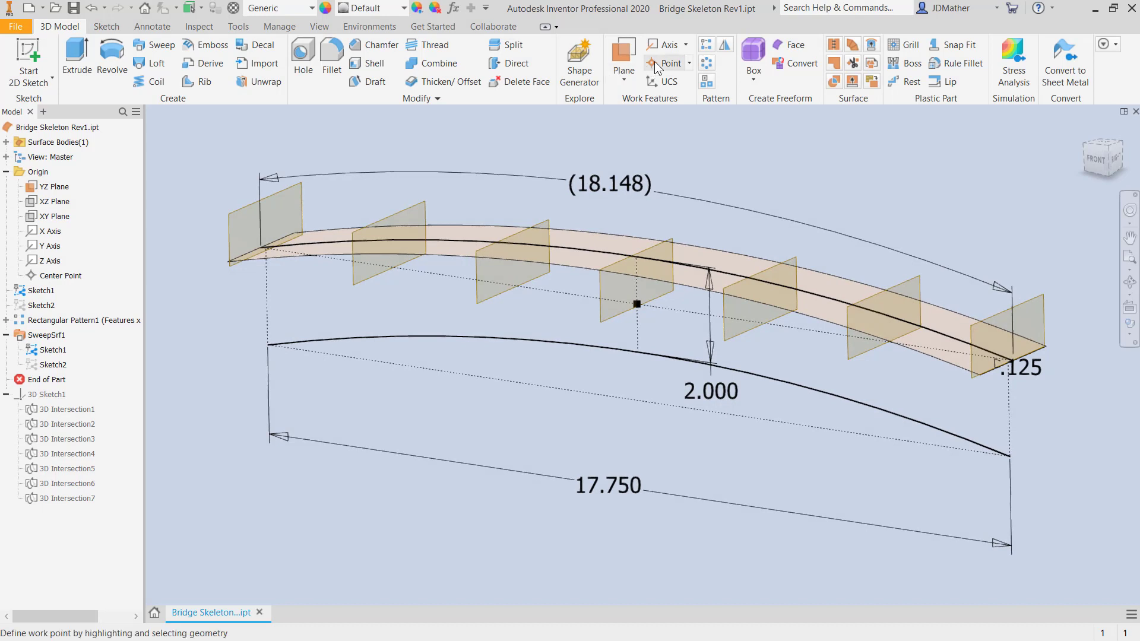
click(266, 347)
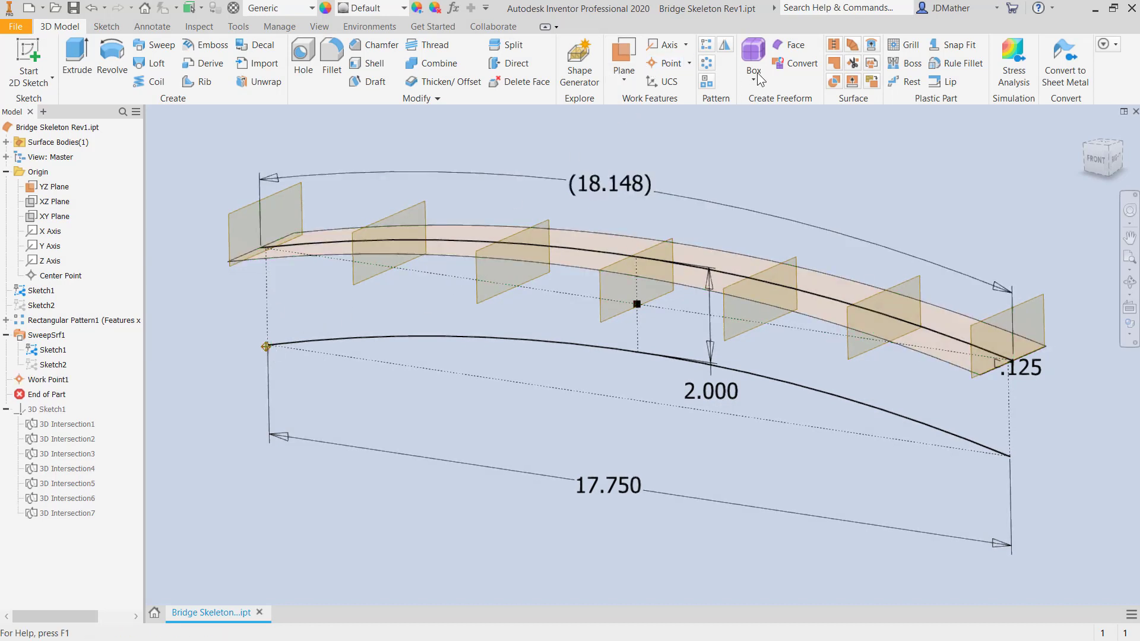
- Add work points where the second and third work planes intersect the lower arc
click(660, 63)
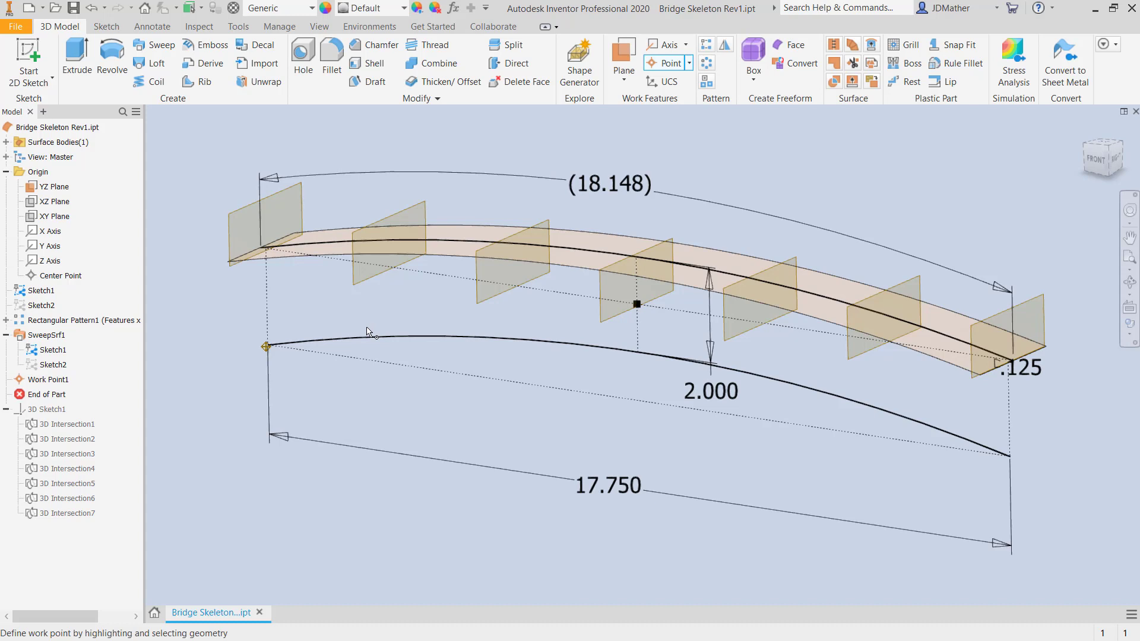
click(375, 277)
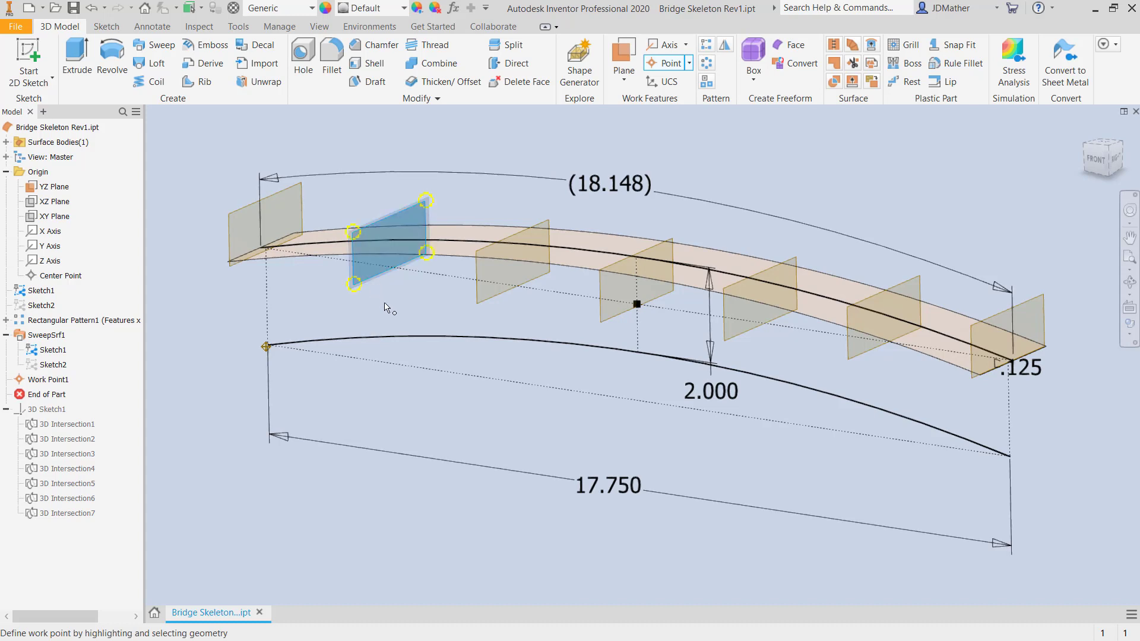
click(388, 340)
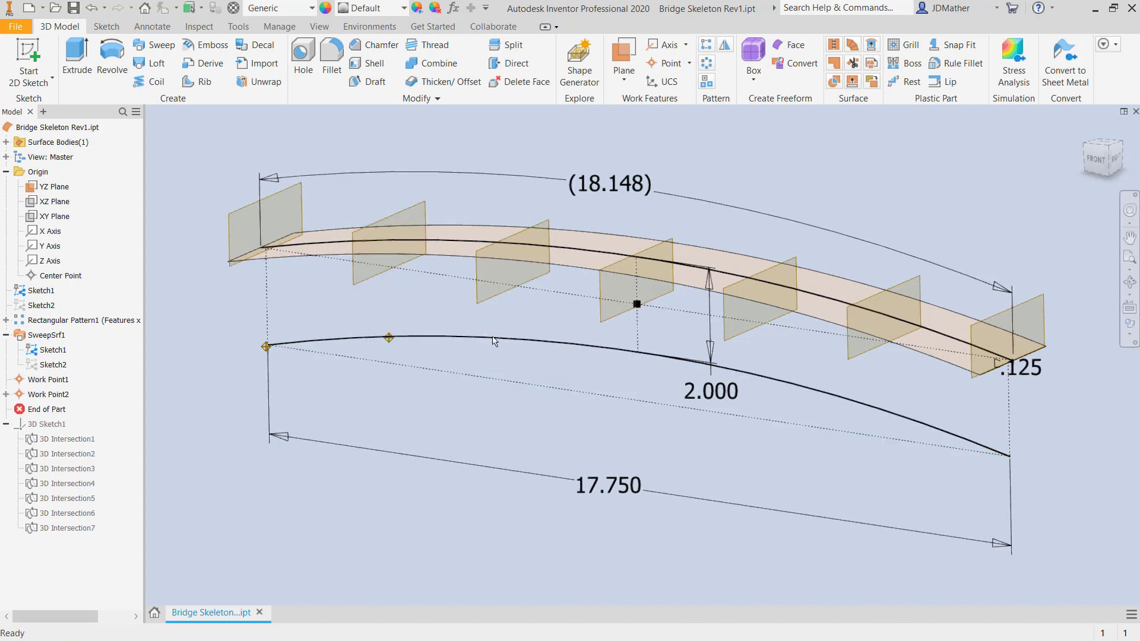
key(Return)
click(495, 297)
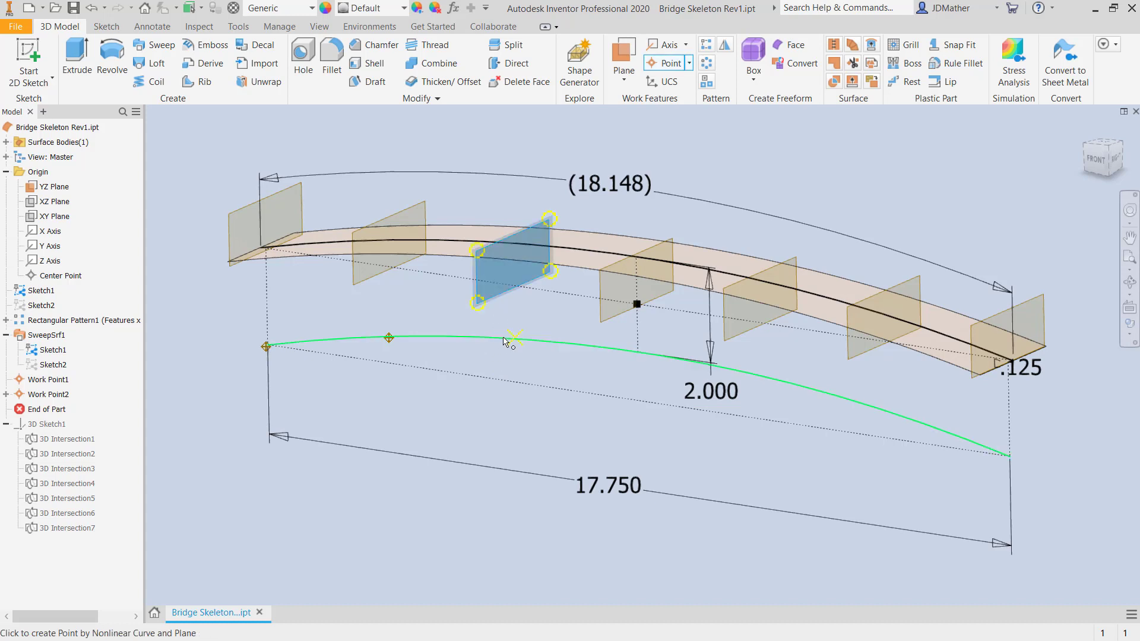
click(502, 340)
- Add work points where the fifth and sixth work planes intersect the lower arc
key(Return)
click(763, 315)
click(760, 377)
key(Return)
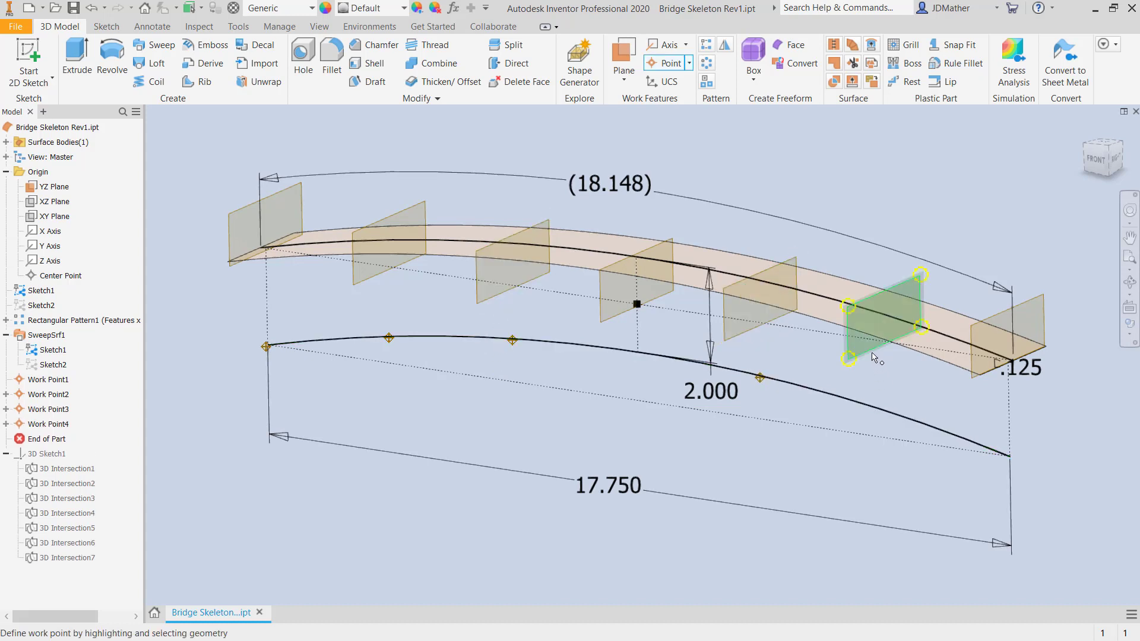
click(872, 353)
click(877, 411)
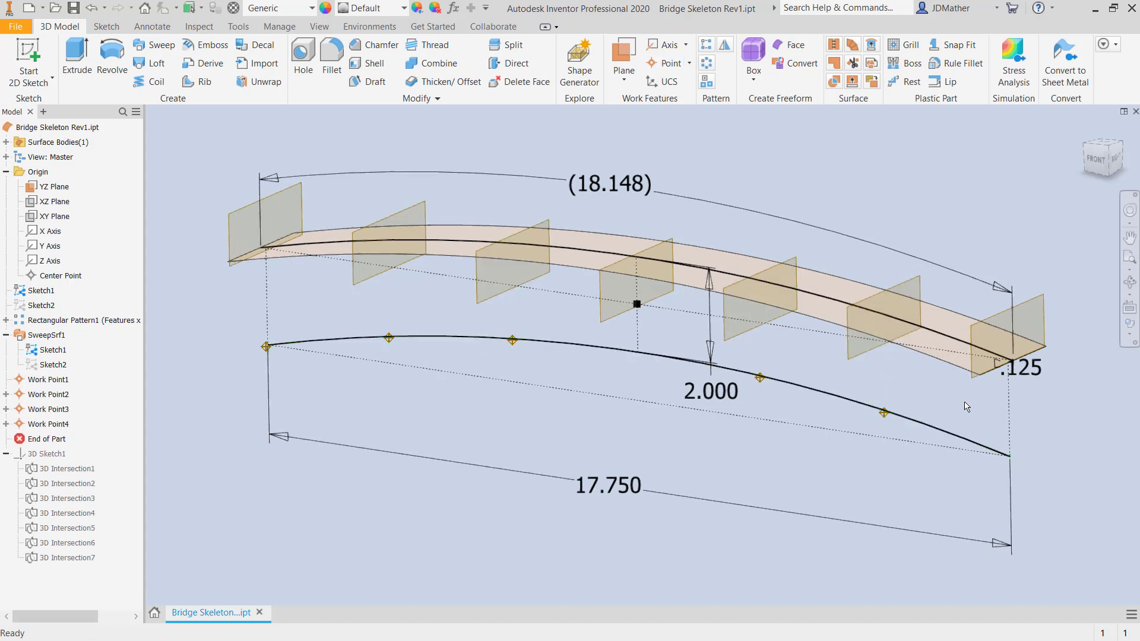
key(Return)
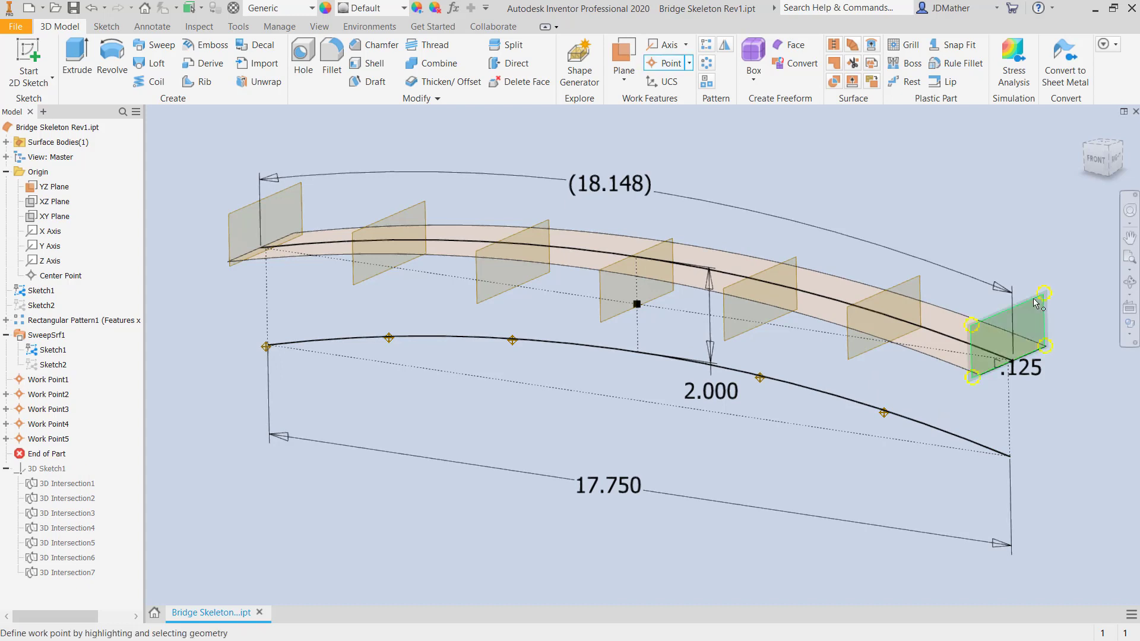
- Add work points at the lower arc's far endpoint on the seventh plane and where the fourth work plane meets the lower arc
click(988, 356)
click(987, 449)
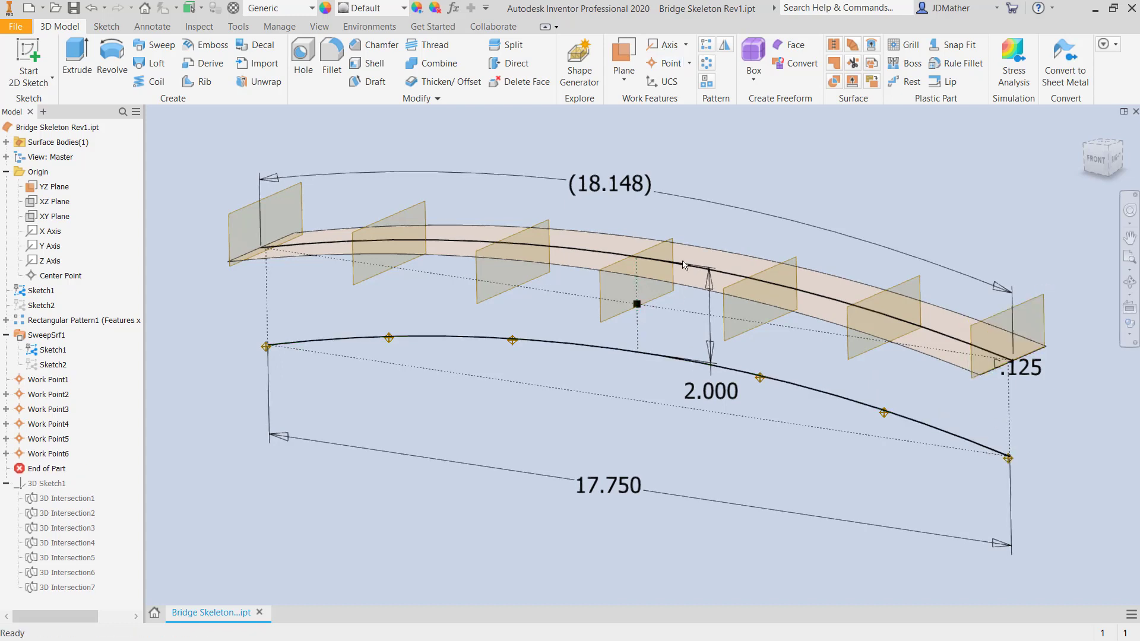
click(673, 67)
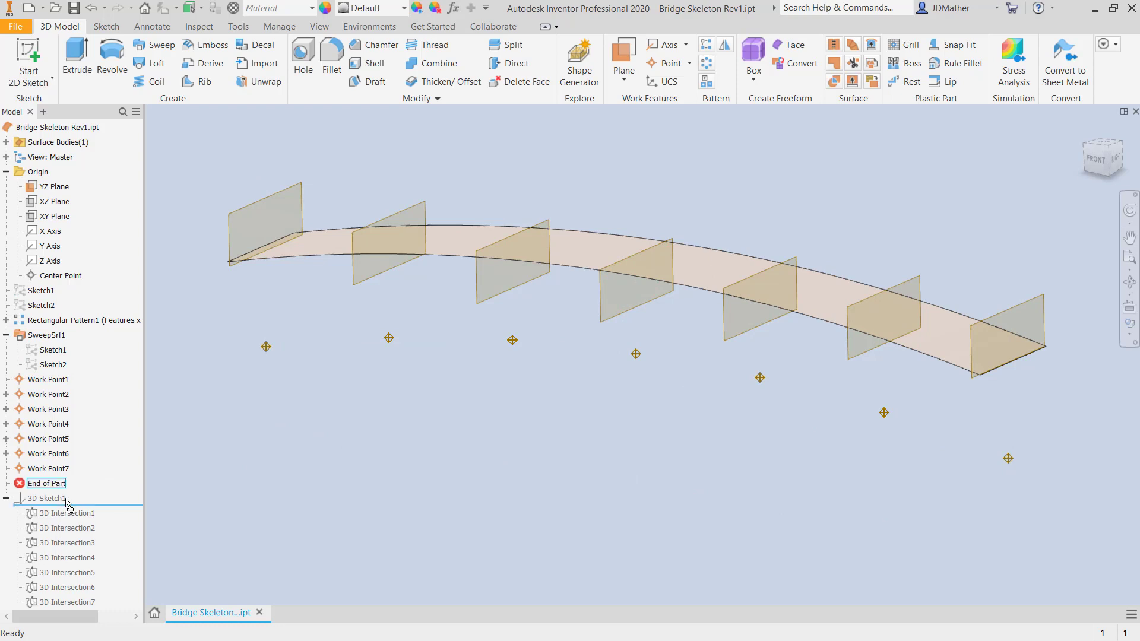
- Move the End of Part marker back below 3D Sketch1 and open that sketch for editing
drag(67, 504, 66, 505)
scroll(330, 387, up, 1)
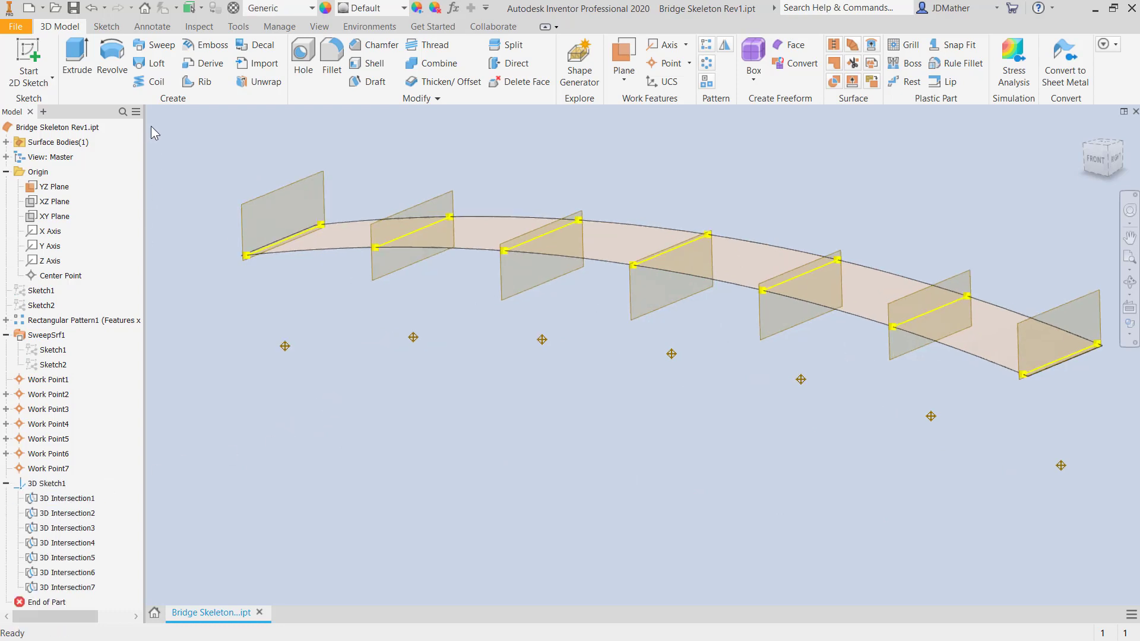
click(50, 408)
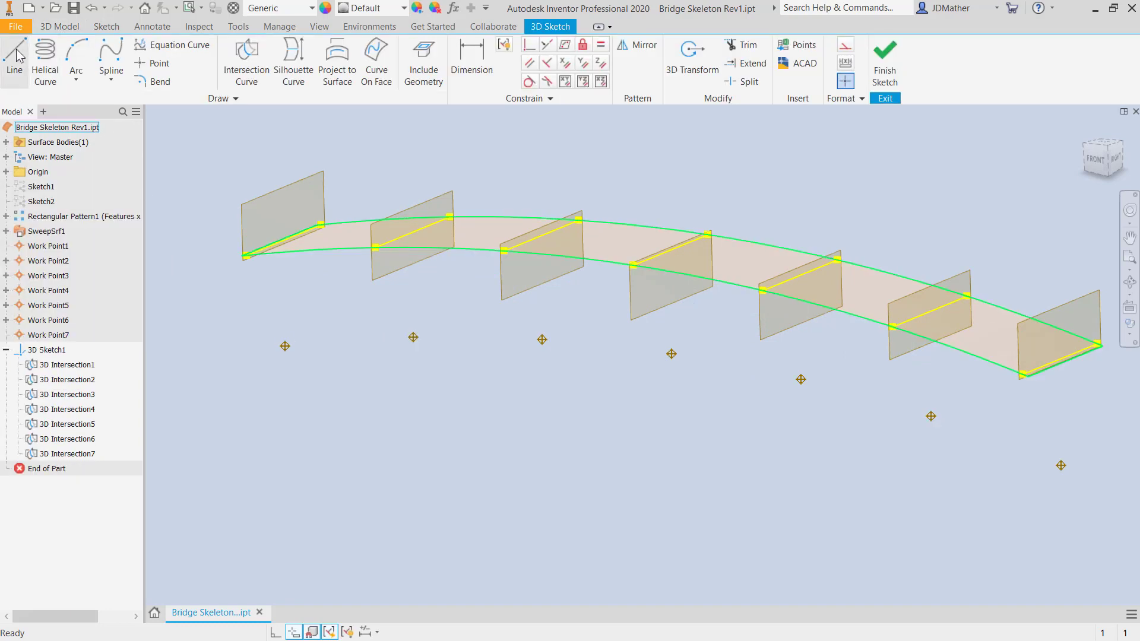
- Draw a V of two 3D lines on the first plane, joining both intersection curve endpoints to the work point below
click(17, 56)
click(247, 254)
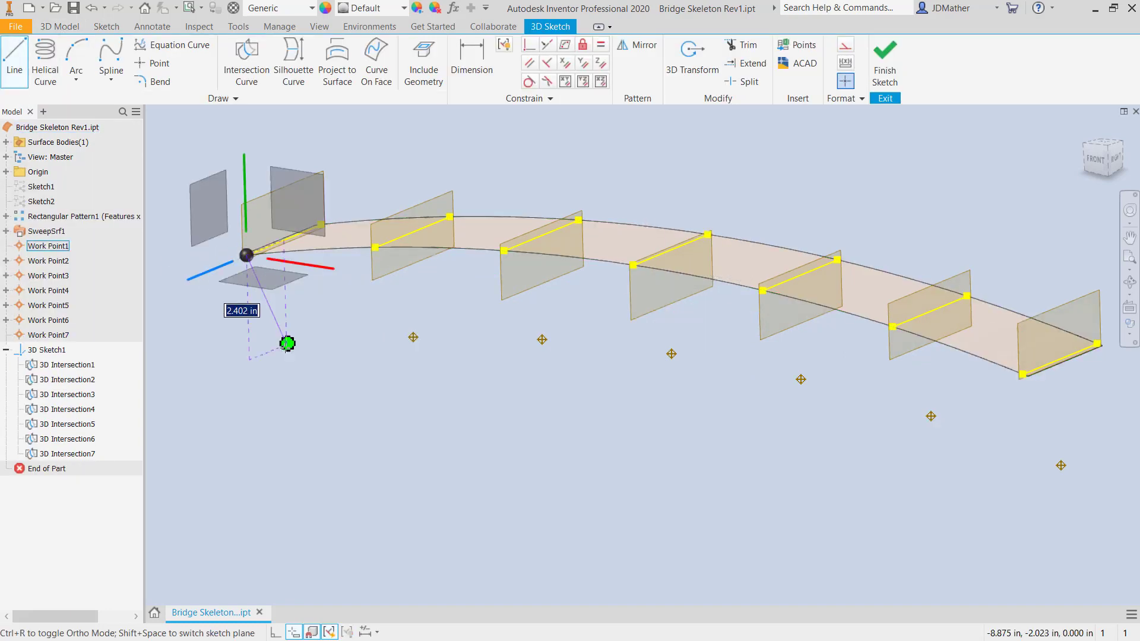
click(287, 343)
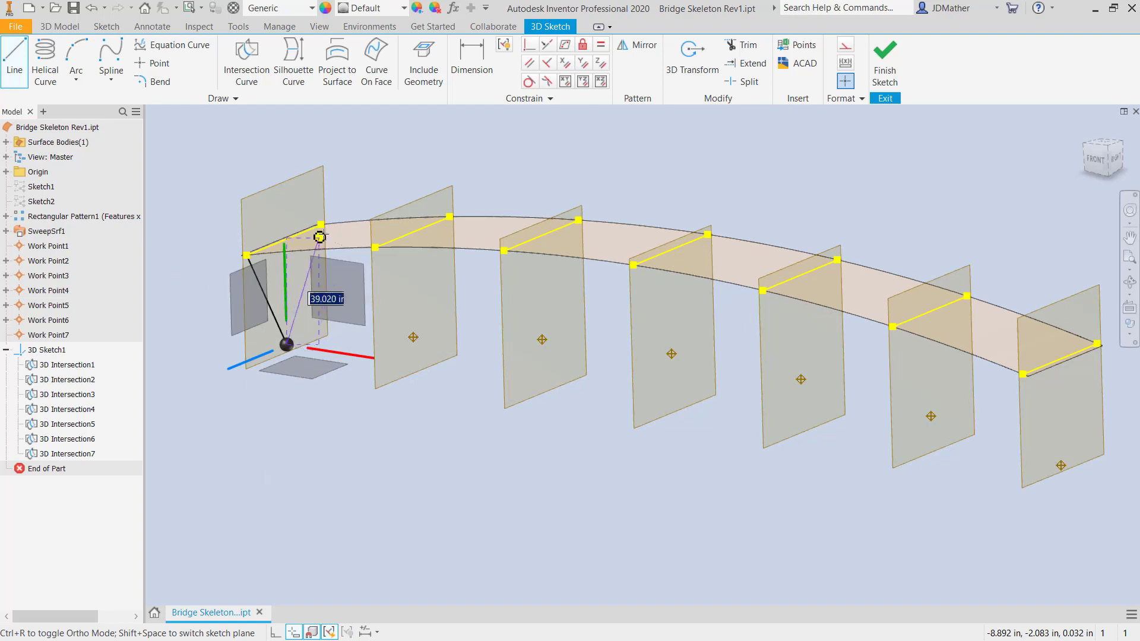
click(321, 223)
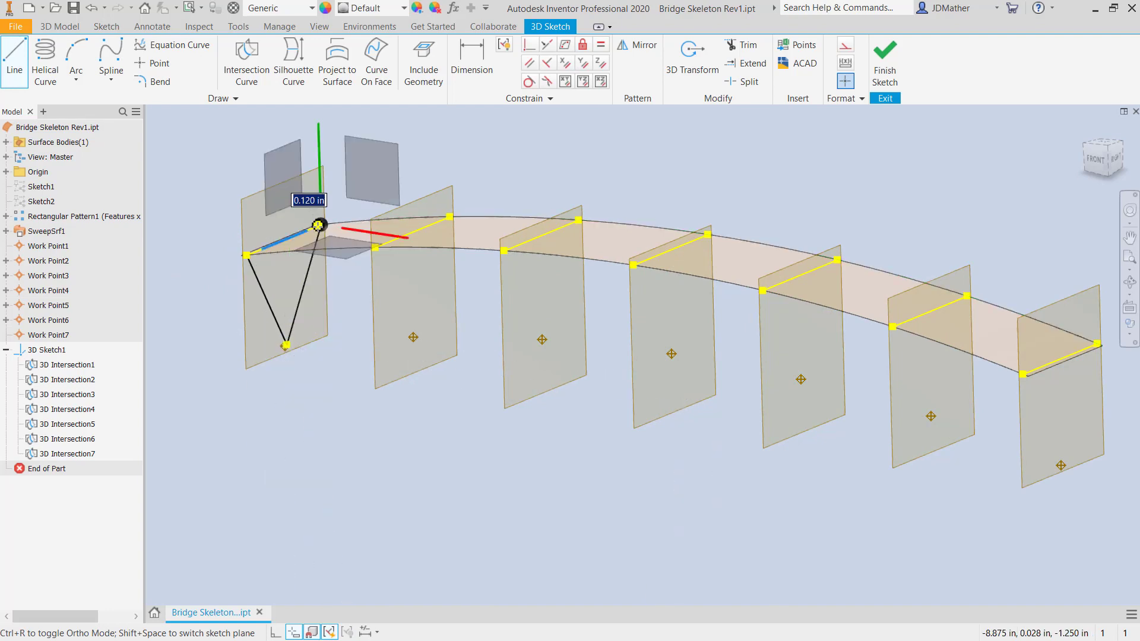
right_click(341, 339)
click(375, 346)
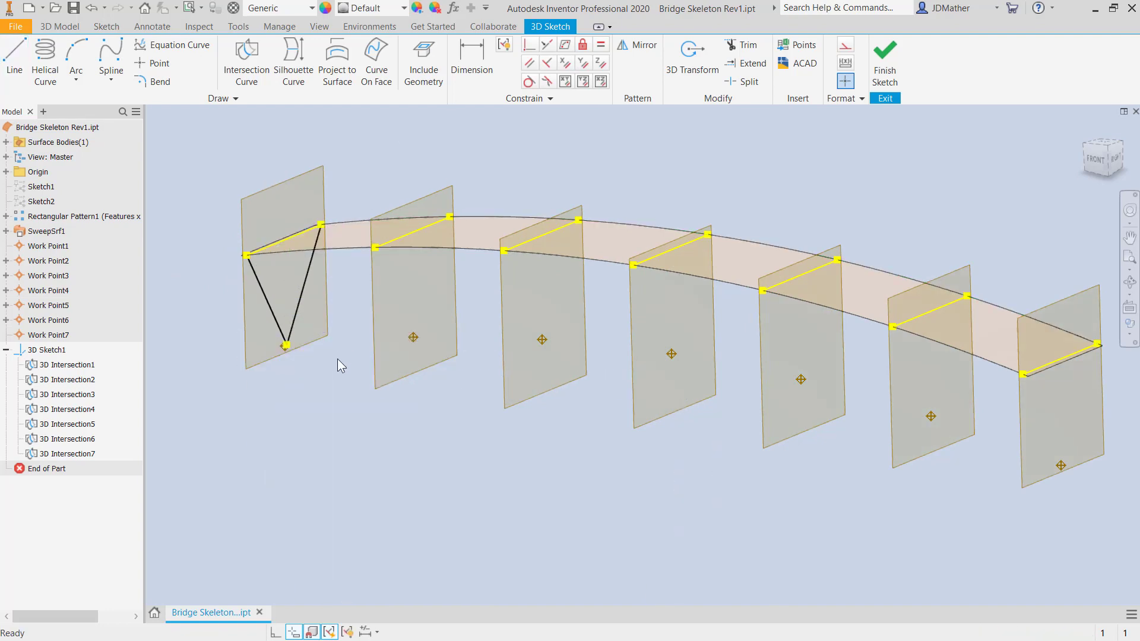
- Draw a V of two 3D lines on the second plane, from its intersection curve's endpoints to its work point
key(l)
click(376, 247)
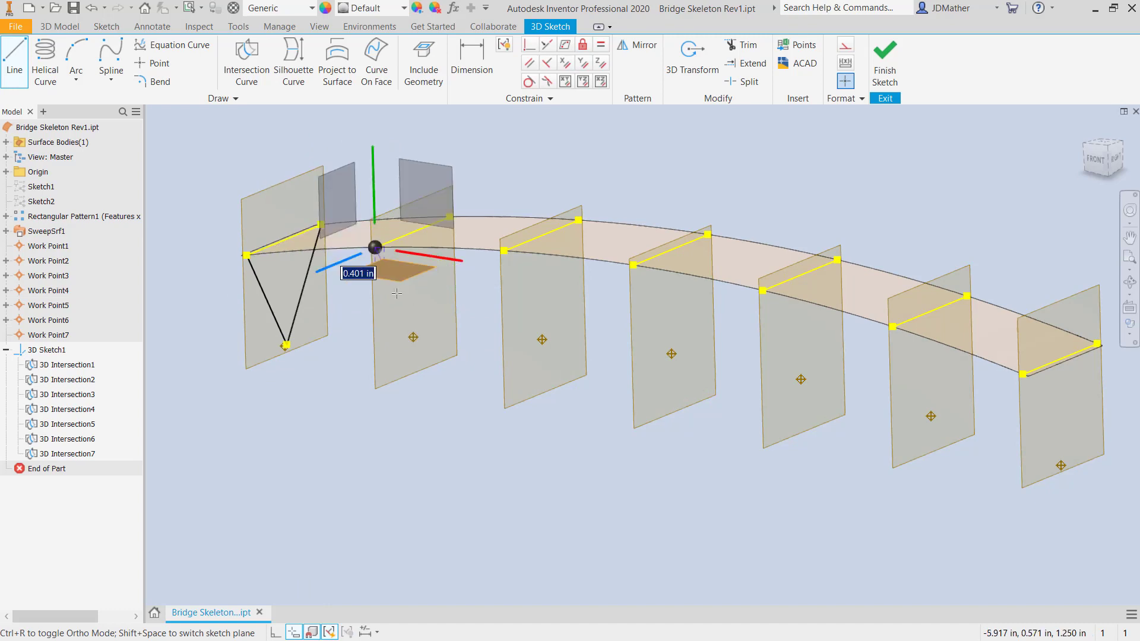
click(416, 335)
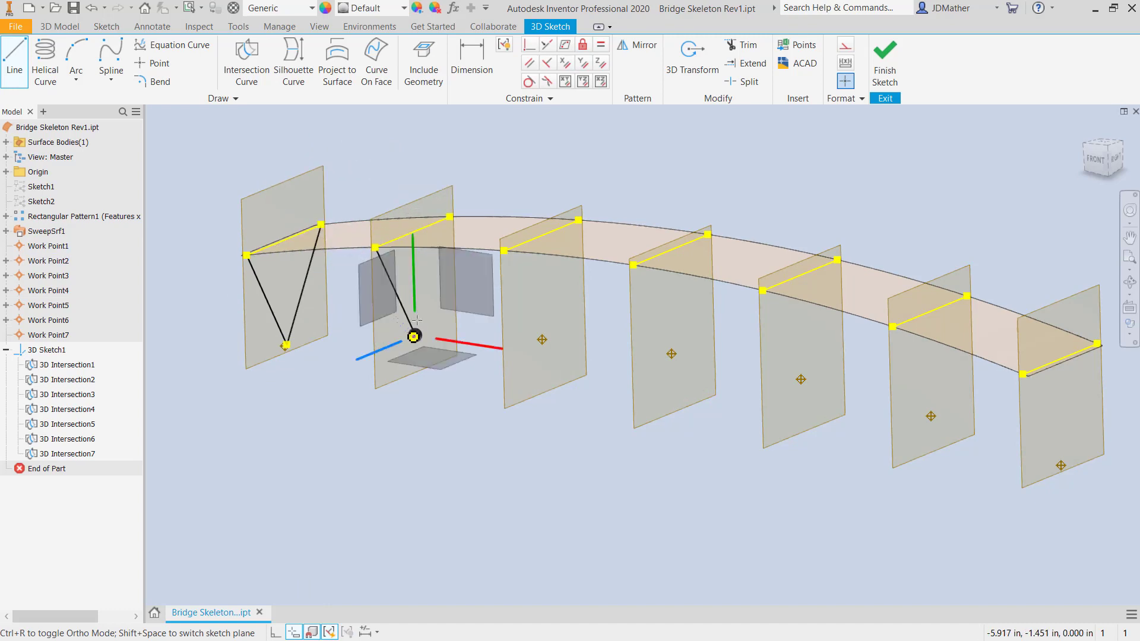
click(449, 216)
right_click(501, 177)
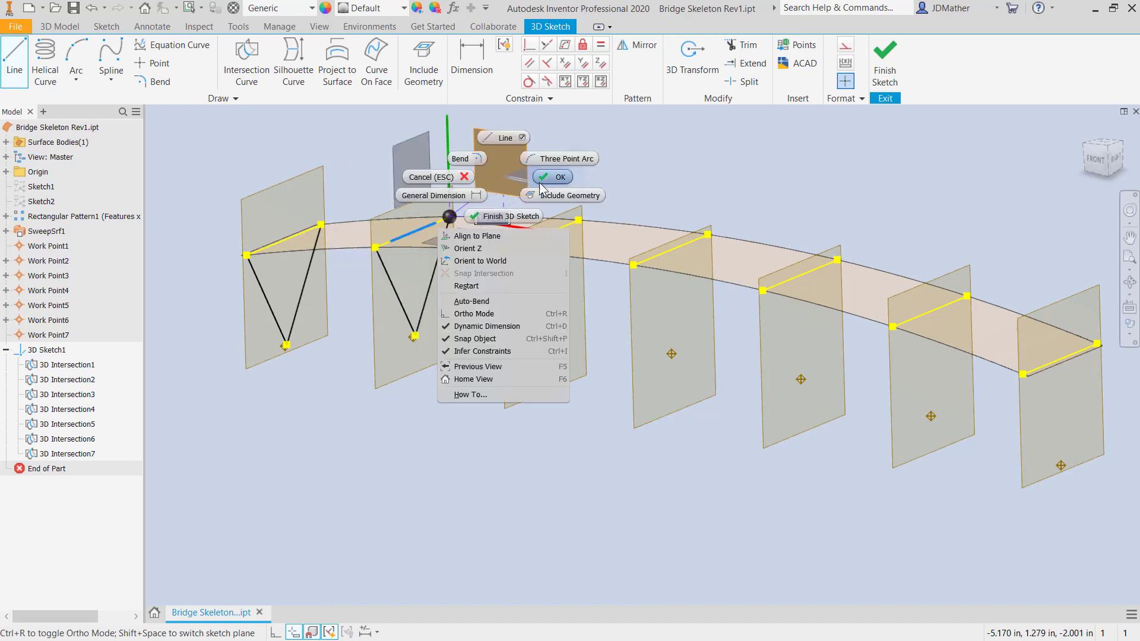
click(544, 179)
- Draw a V of two 3D lines on the third plane, from its intersection curve's endpoints to its work point
key(l)
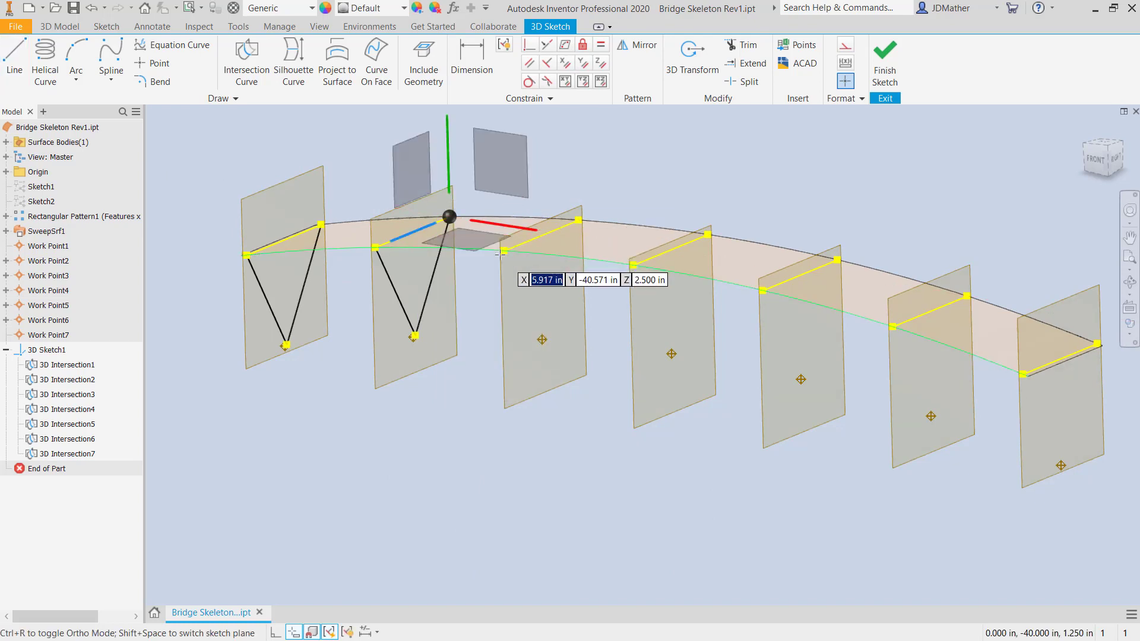
click(504, 250)
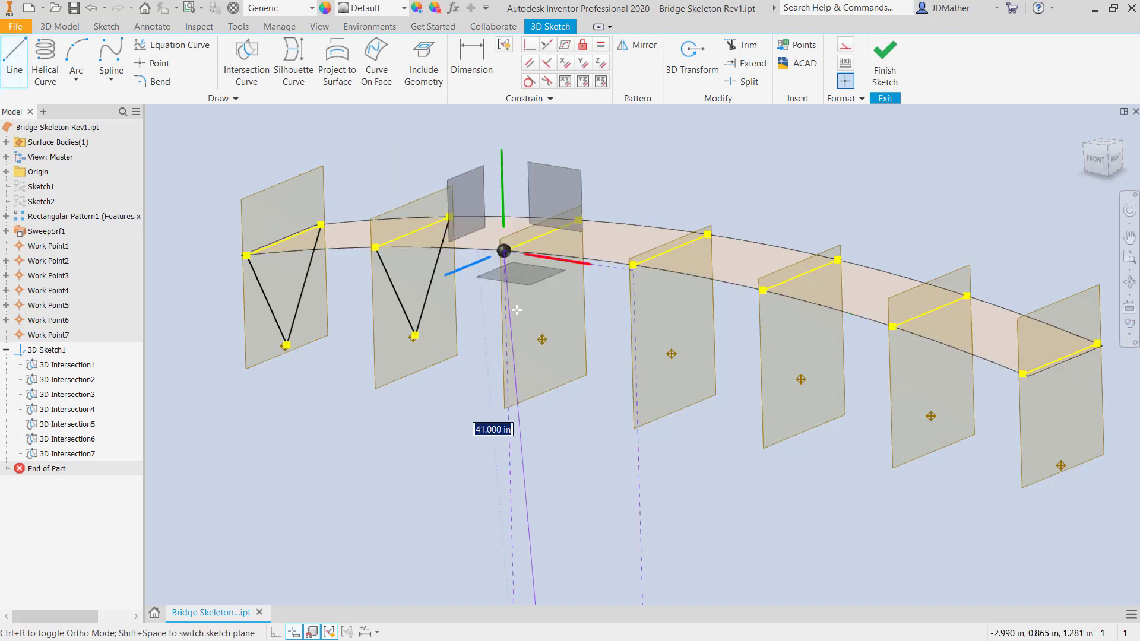
click(544, 337)
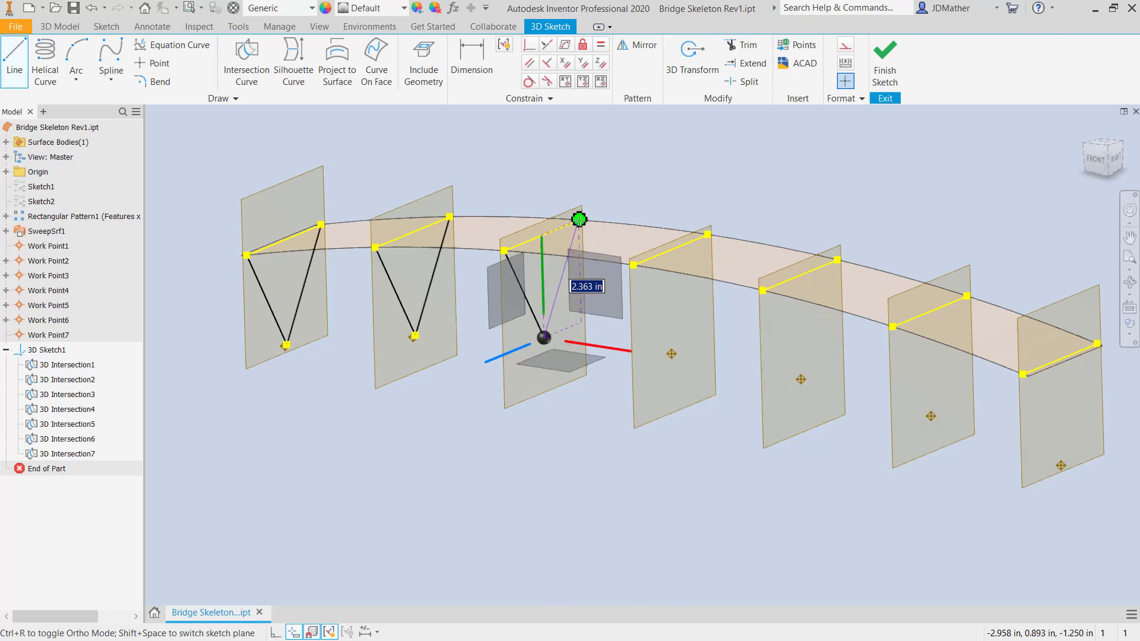
click(578, 220)
right_click(630, 190)
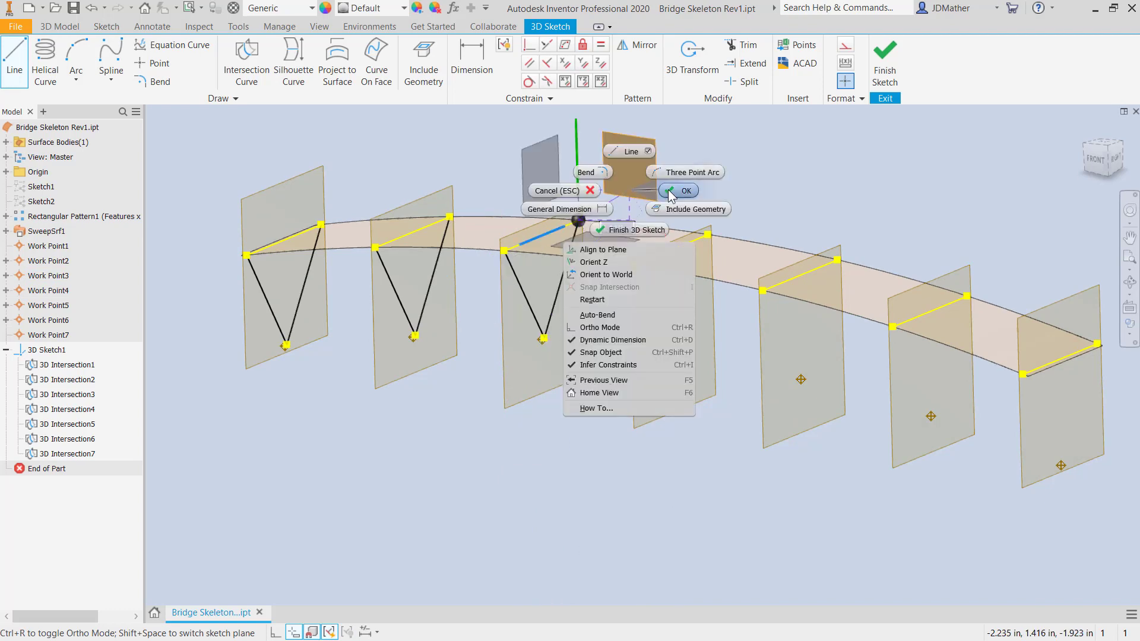
click(669, 191)
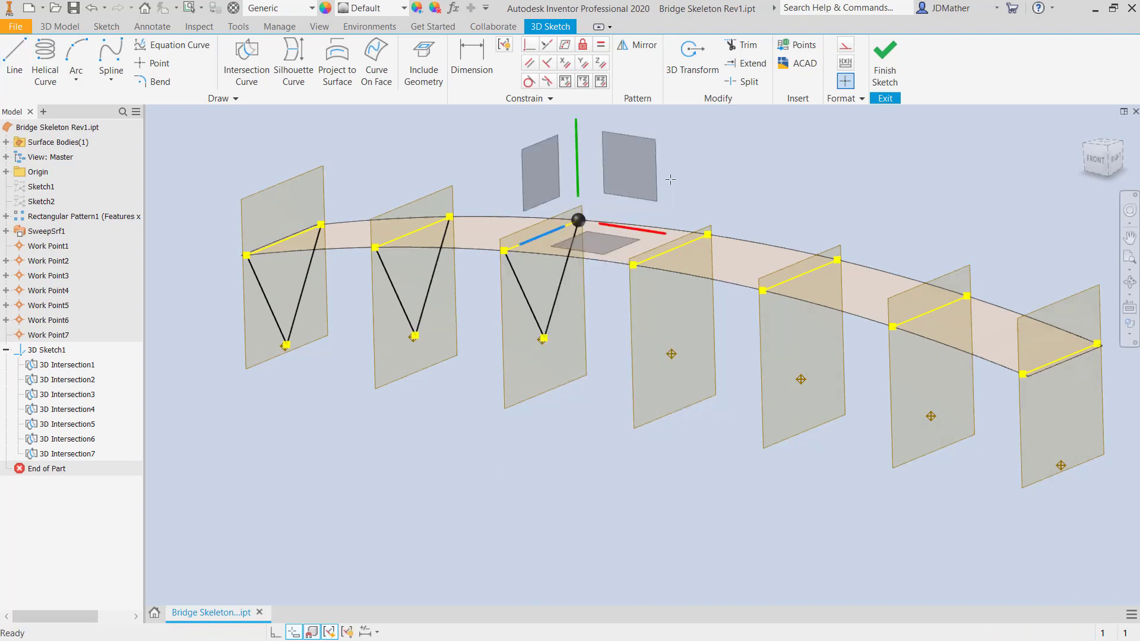
- Draw a V of two 3D lines on the fourth plane, from its intersection curve's endpoints to its work point
click(633, 265)
click(674, 351)
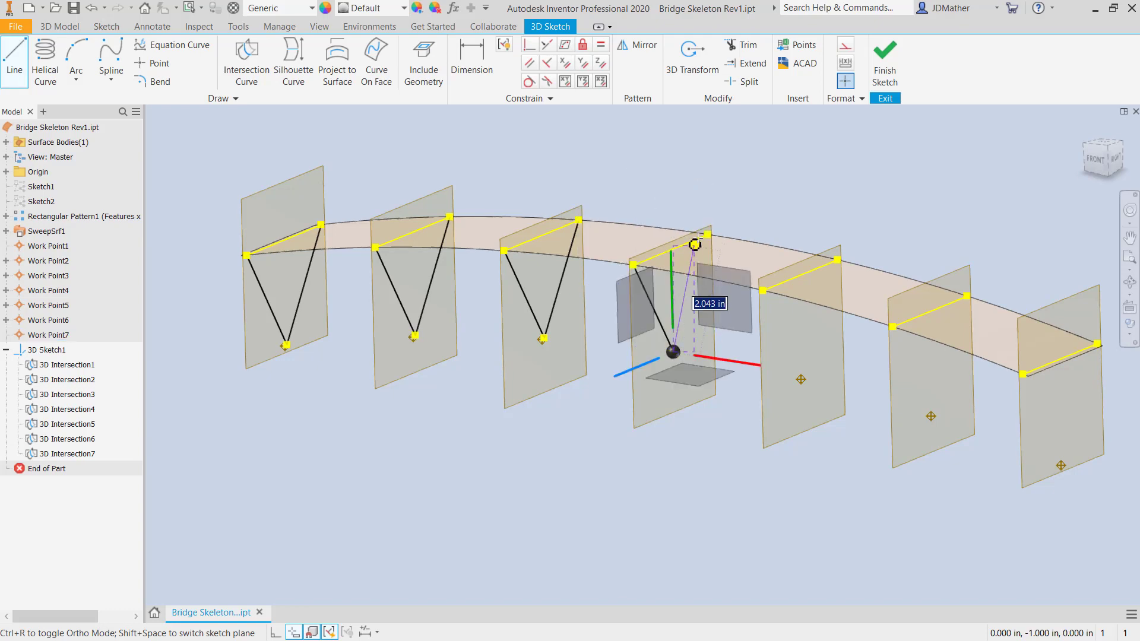
click(707, 234)
right_click(771, 195)
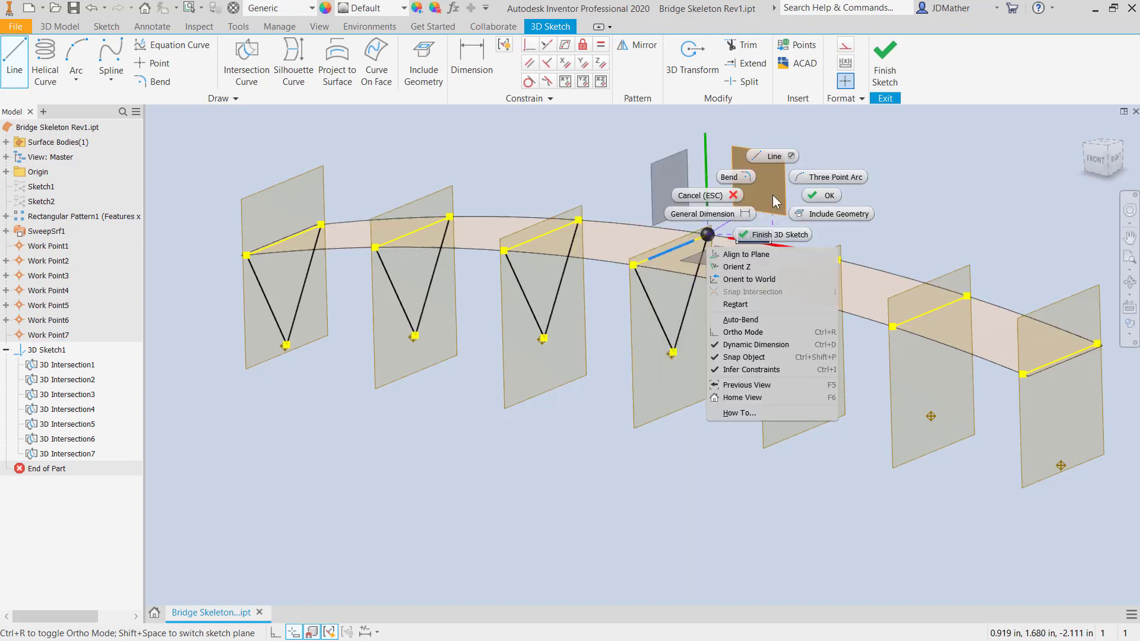
click(809, 196)
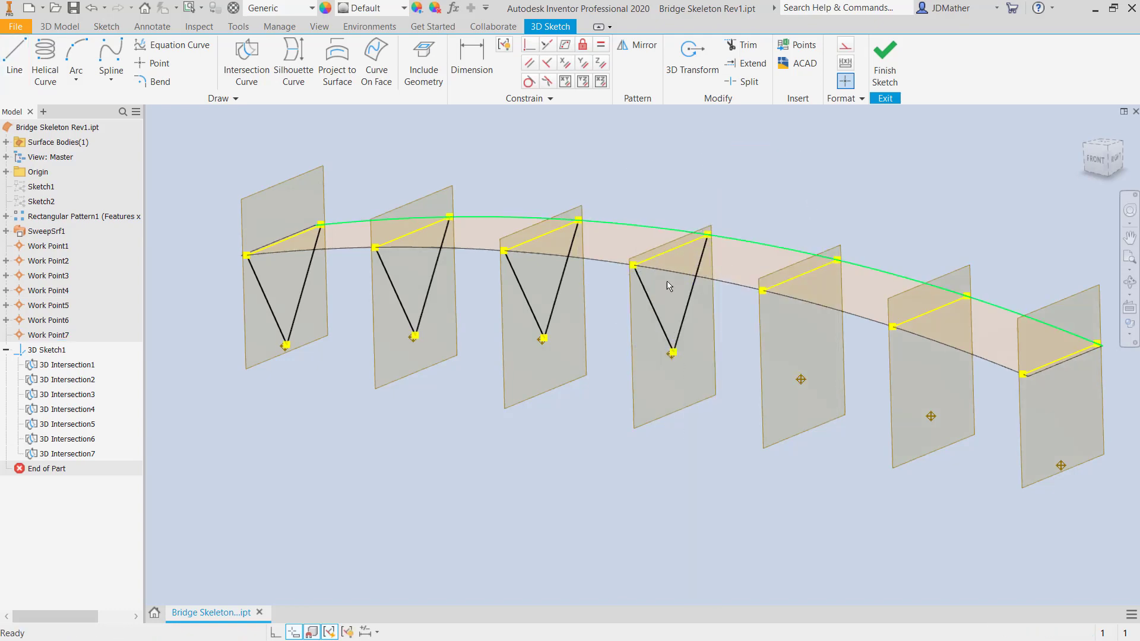
- Draw V-shaped line pairs on the fifth and sixth planes, joining each intersection curve's endpoints to the plane's work point
click(763, 290)
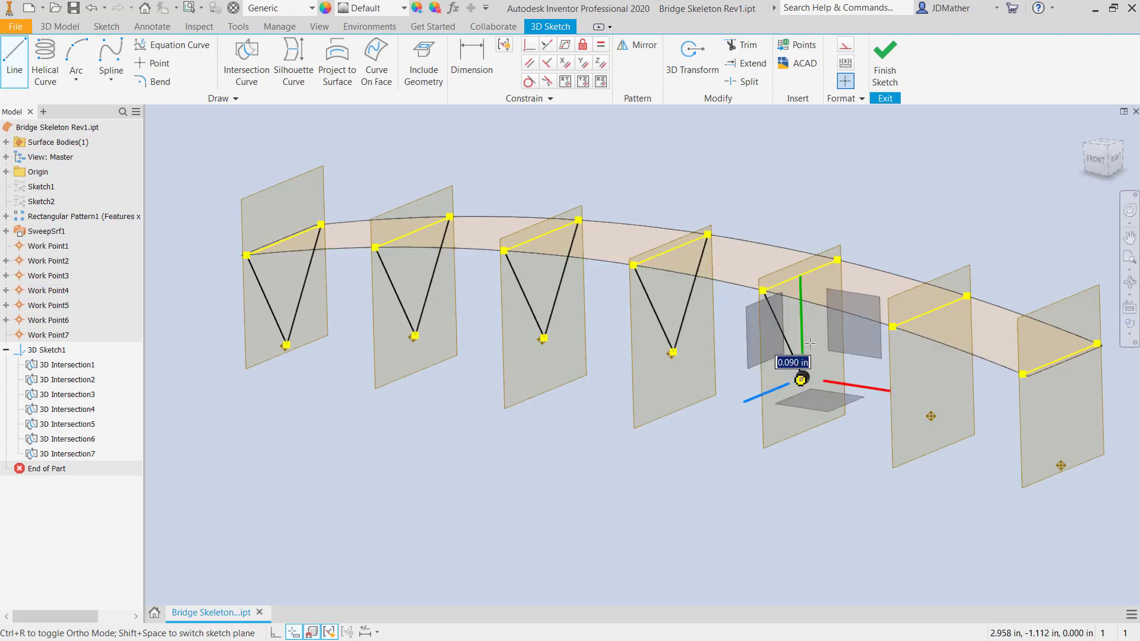
click(837, 260)
key(Escape)
key(l)
click(892, 327)
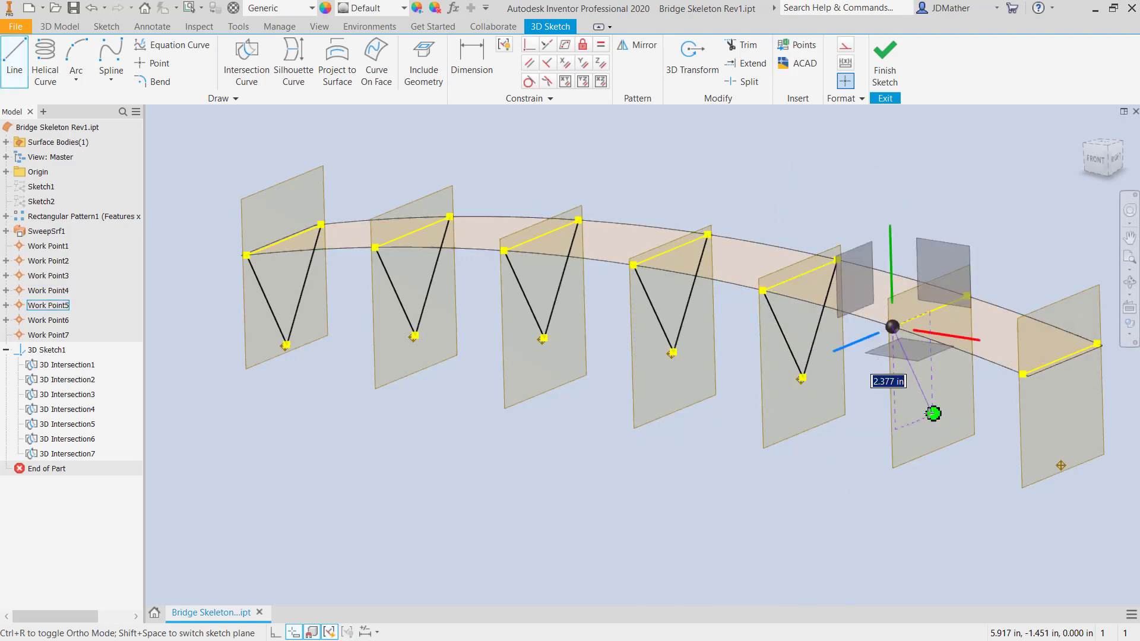
click(931, 416)
click(967, 295)
key(Escape)
- Draw a V of two 3D lines on the seventh plane, from its intersection curve's endpoints to its work point
key(l)
click(1023, 374)
click(1060, 465)
click(1096, 343)
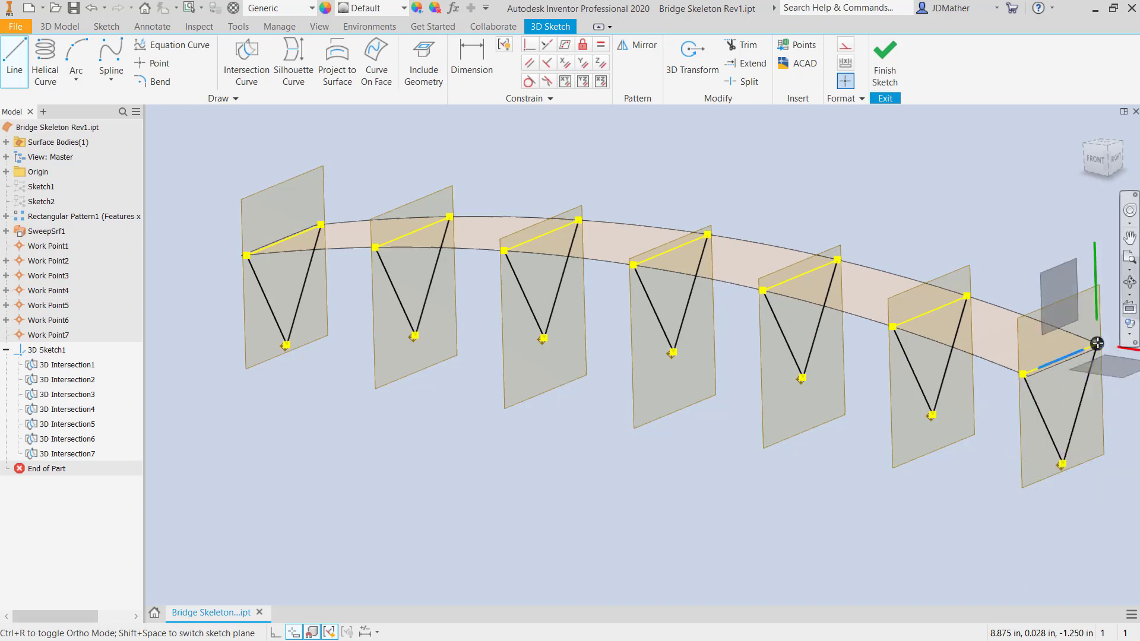
- Connect the rear endpoints of all seven intersection curves with a chain of 3D lines from the seventh plane to the first
click(967, 295)
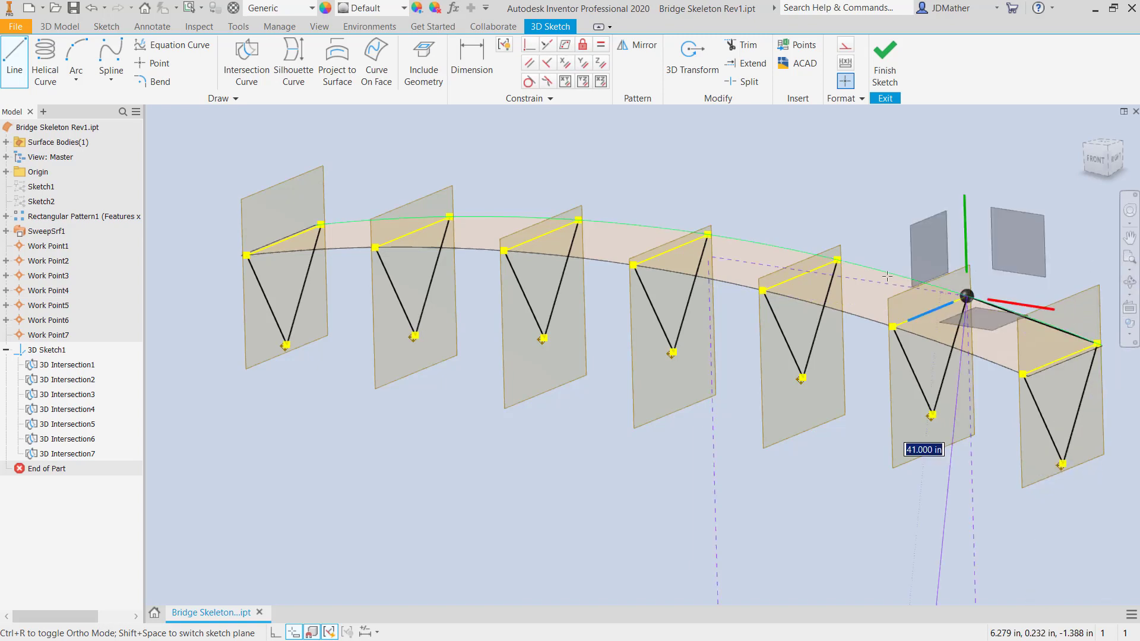
click(707, 235)
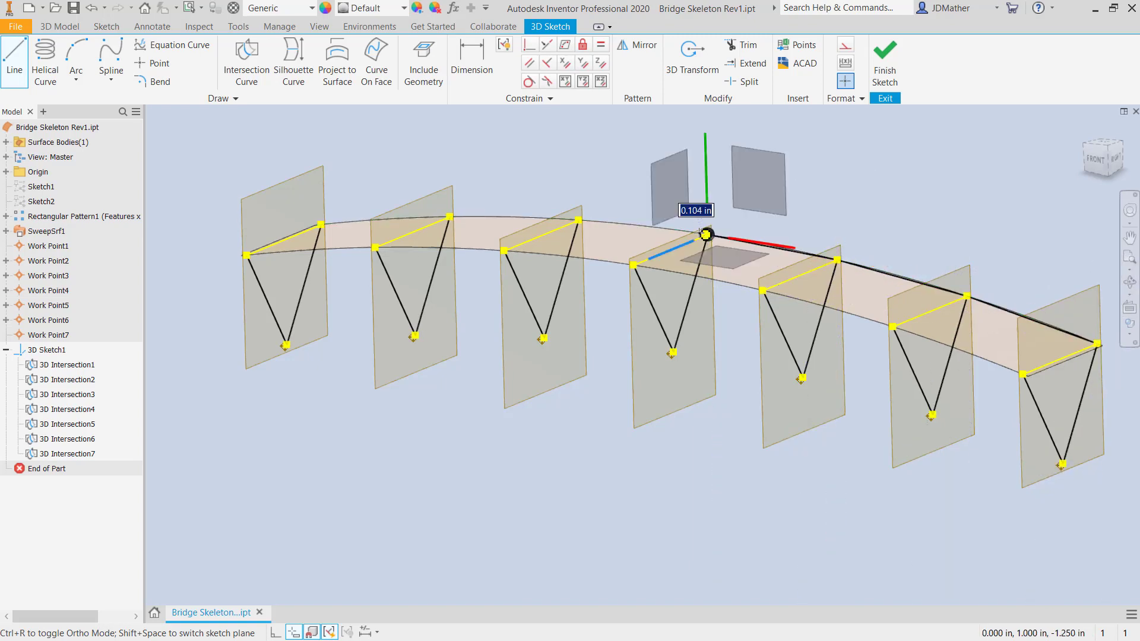
click(579, 220)
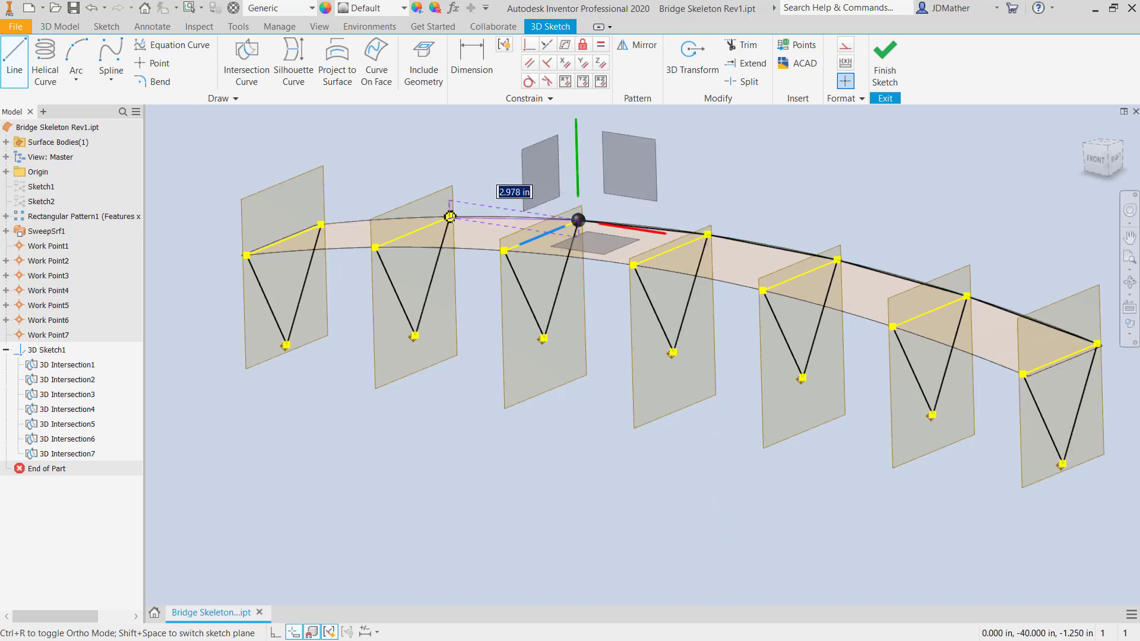
click(449, 217)
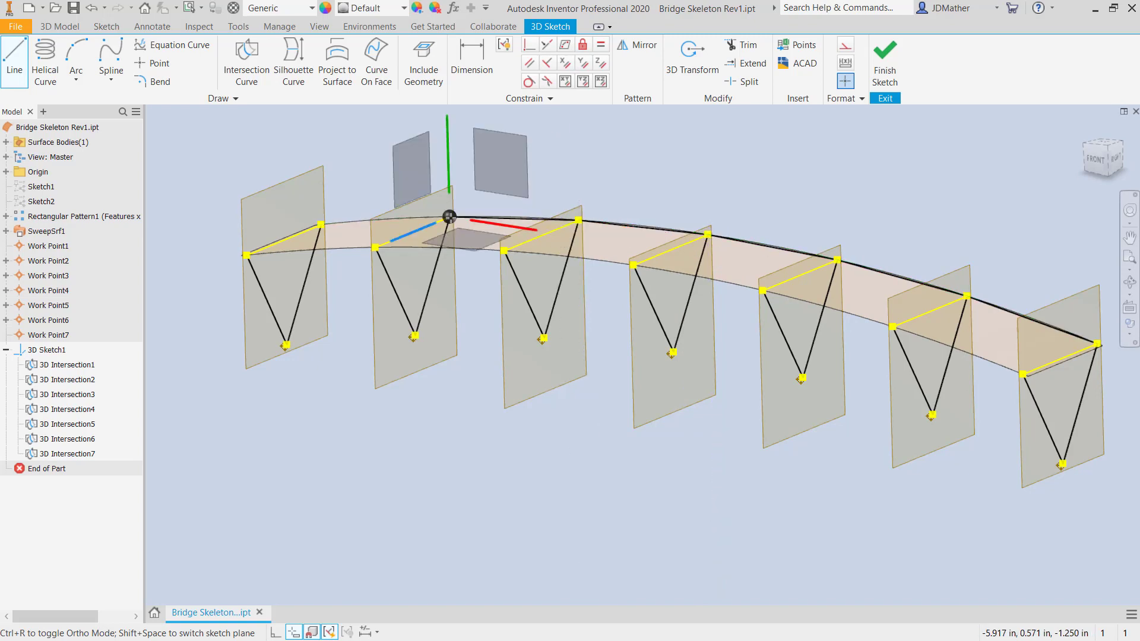
click(321, 224)
right_click(407, 160)
click(450, 158)
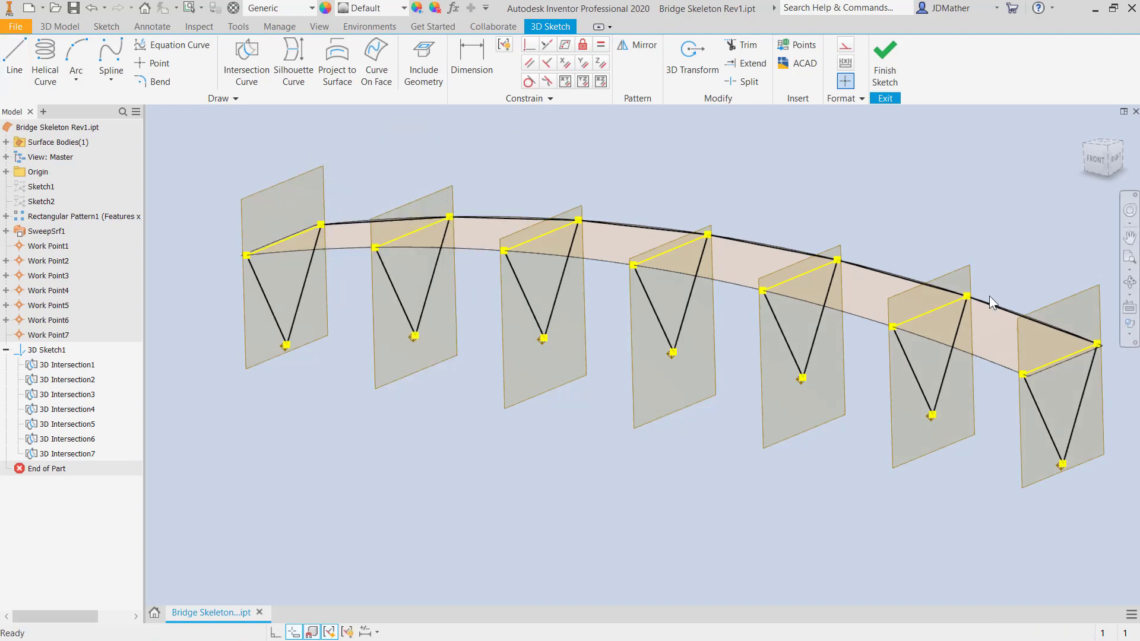
- Connect the front endpoints of all seven intersection curves with a chain of 3D lines from the first plane to the seventh
click(14, 59)
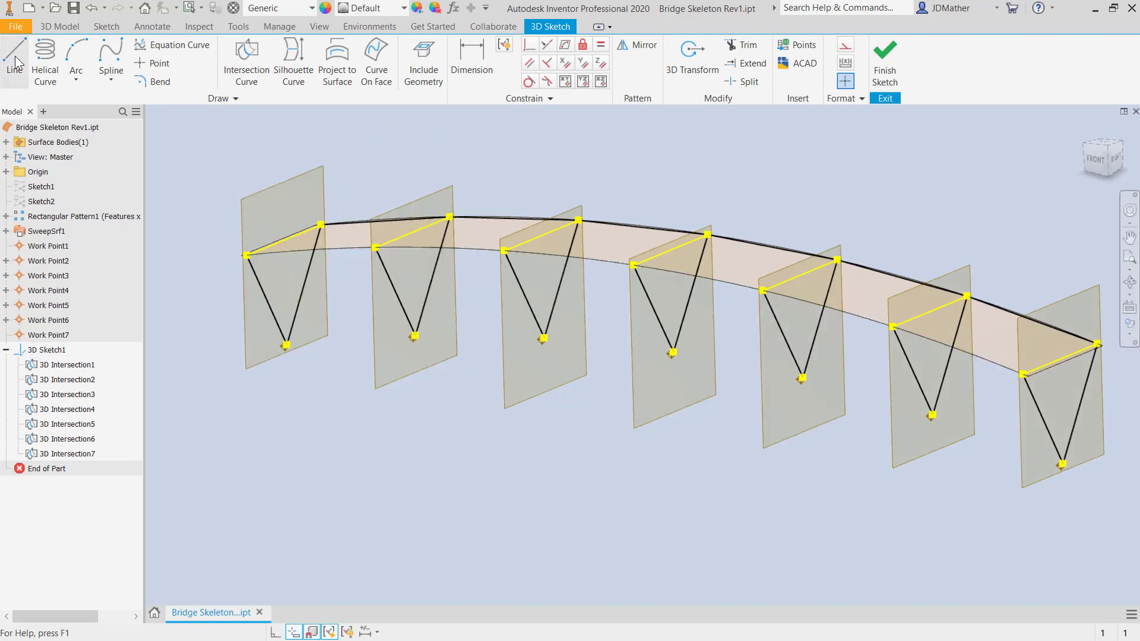
click(247, 254)
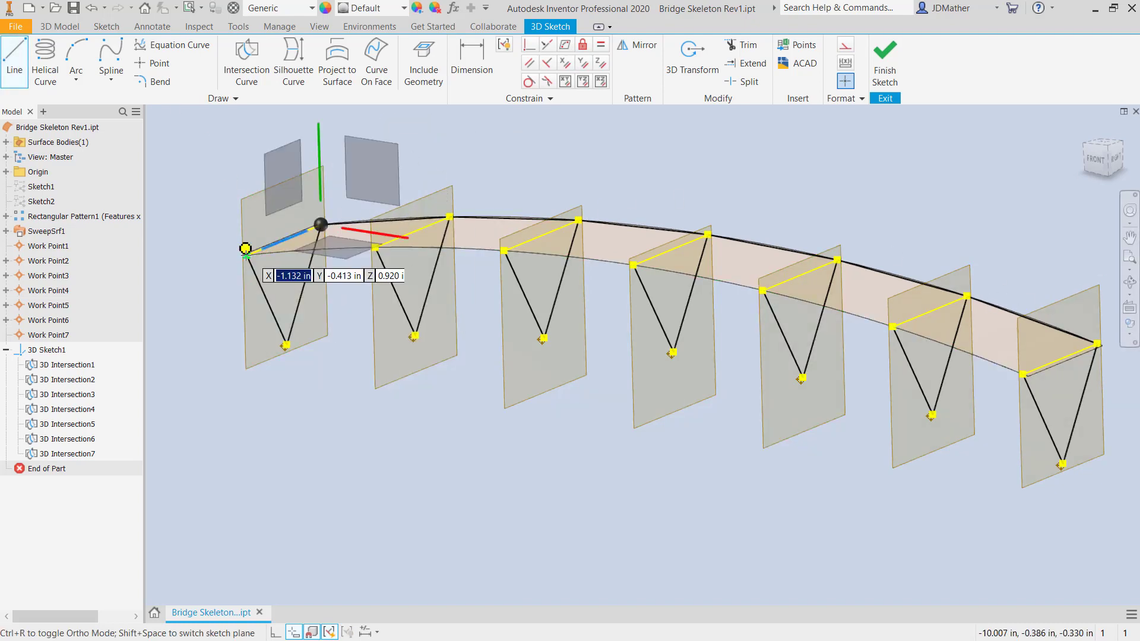
click(374, 247)
click(505, 249)
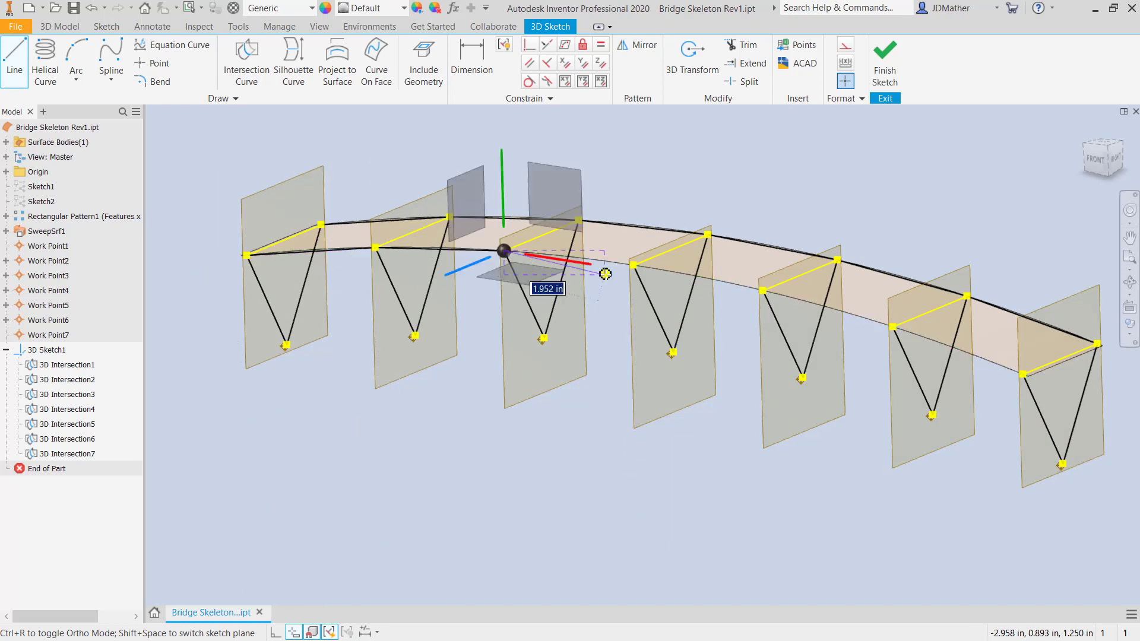
click(633, 265)
click(762, 290)
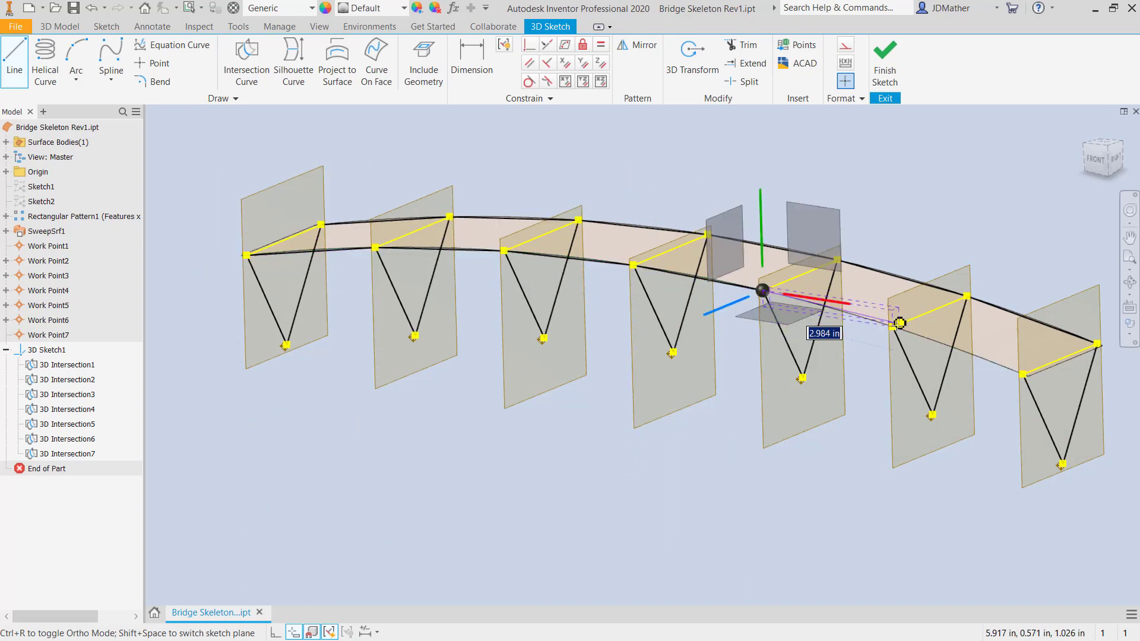
click(892, 326)
click(1022, 374)
key(Escape)
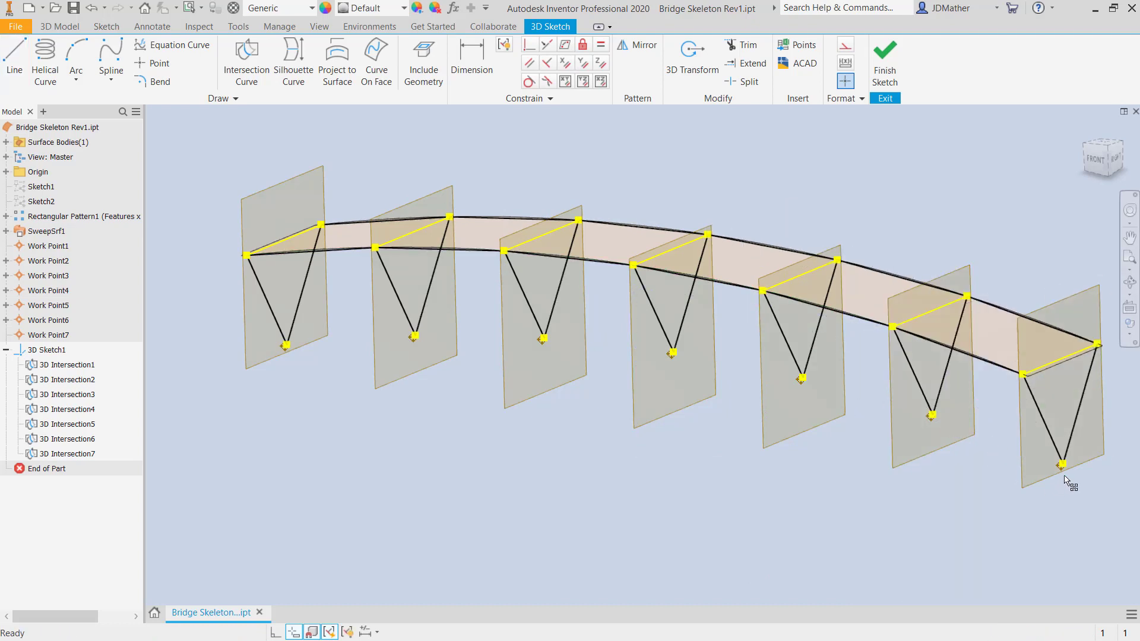
- Draw the lower chord as a chain of 3D lines through the bottom vertices of all seven Vs
key(l)
click(286, 345)
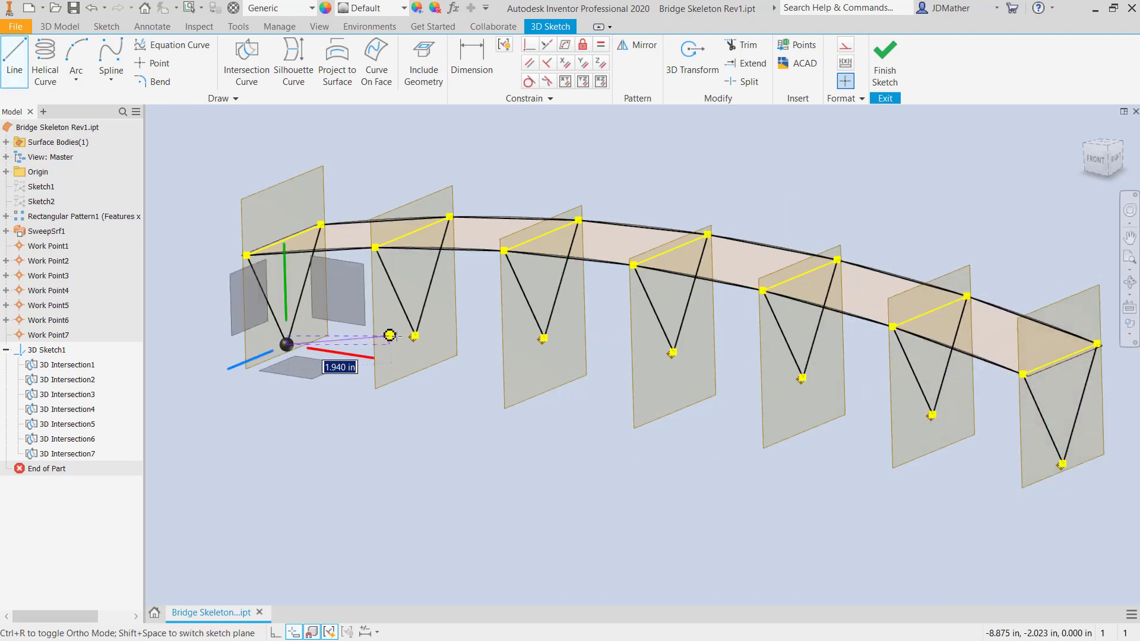
click(415, 336)
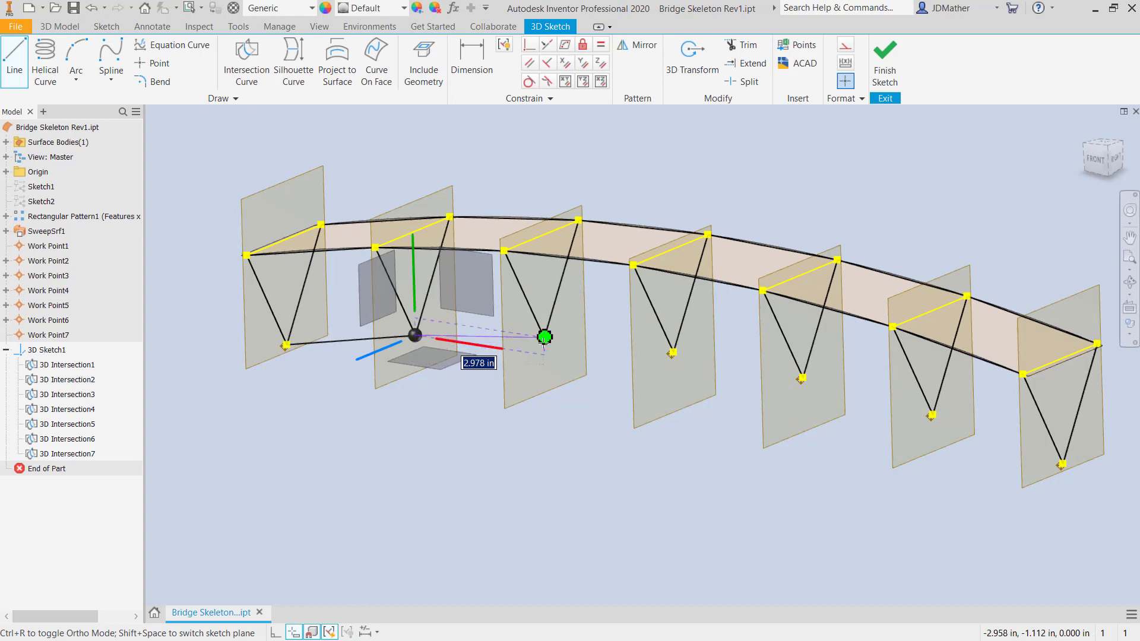
click(542, 338)
click(673, 352)
click(801, 377)
click(931, 415)
click(1062, 463)
right_click(902, 509)
click(963, 514)
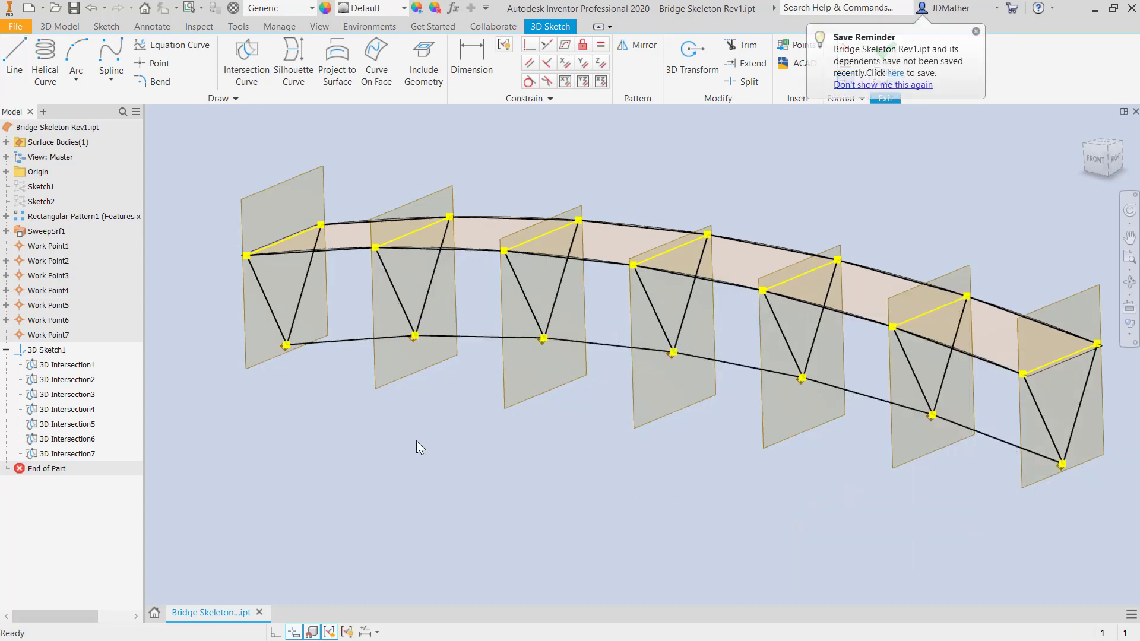
- Draw a short 3D line from the front endpoint of the first plane's intersection curve to the swept surface's front corner
scroll(218, 259, up, 10)
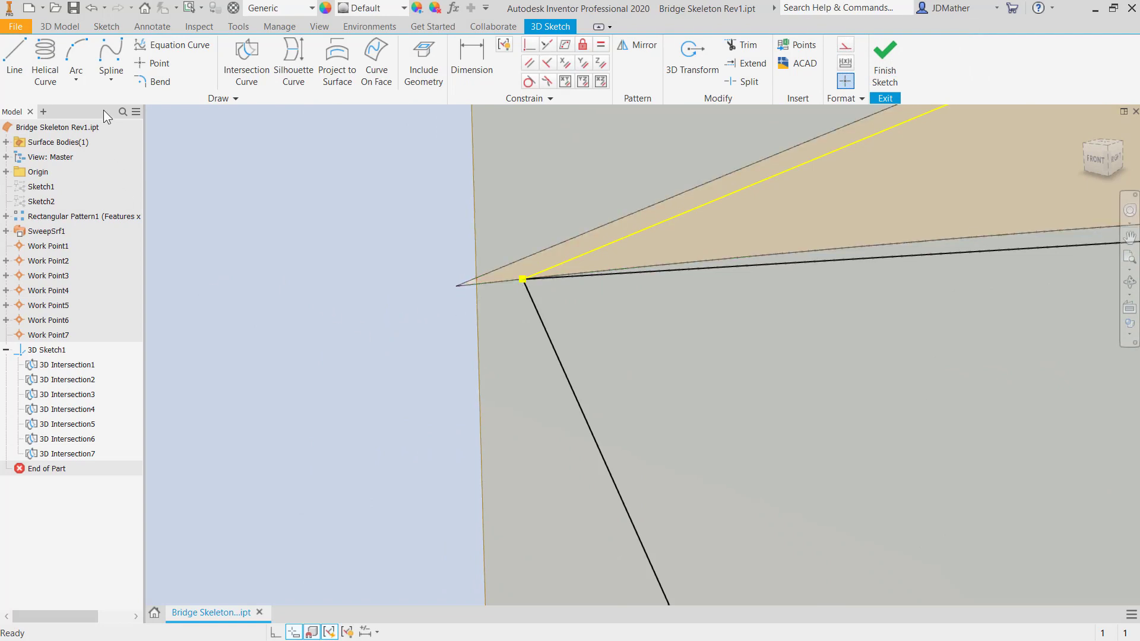
click(15, 59)
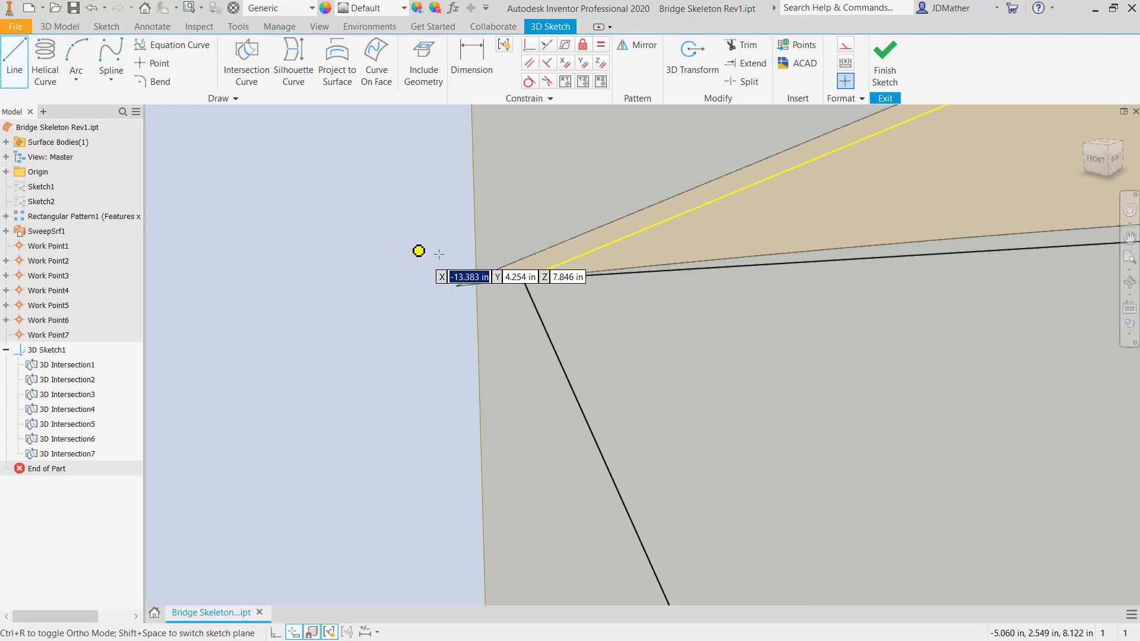
click(522, 277)
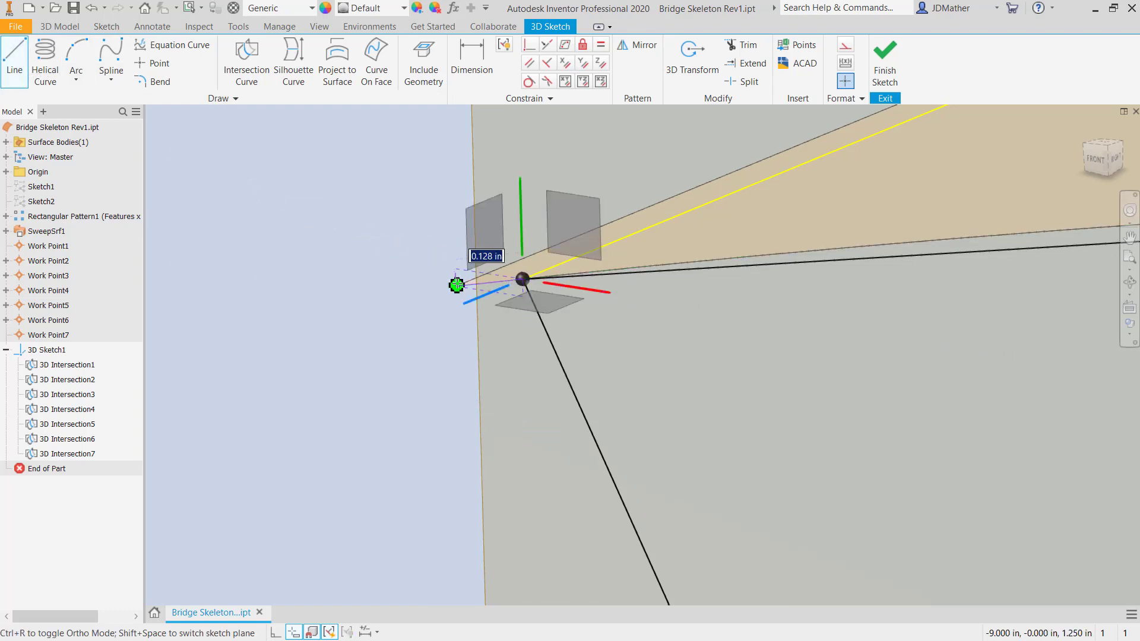
click(457, 285)
right_click(457, 285)
click(498, 283)
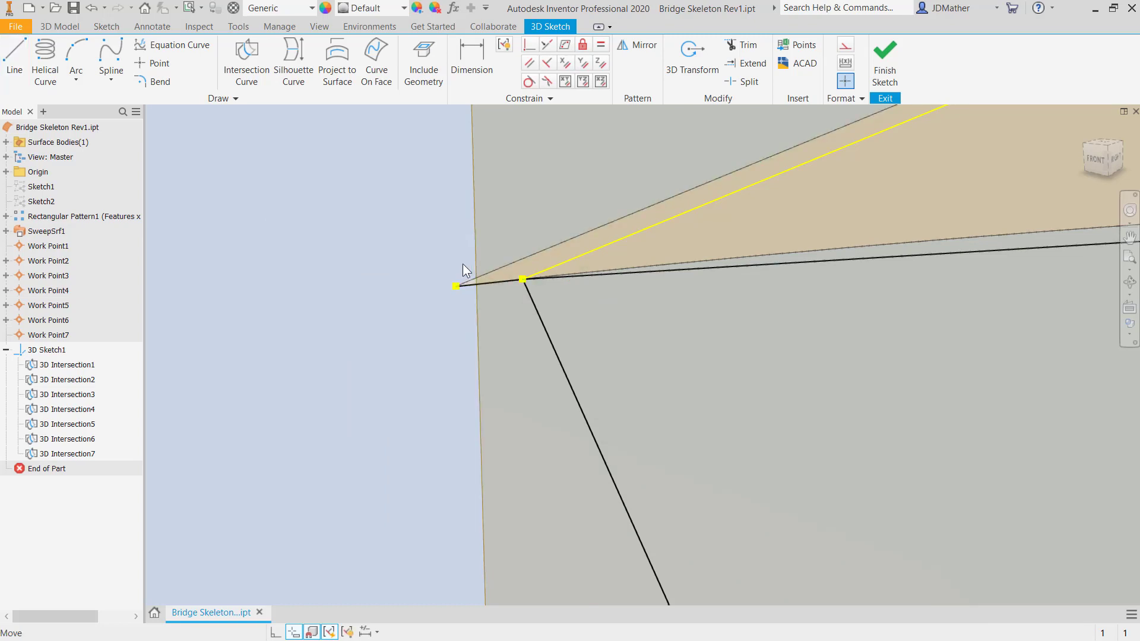
- Draw a short 3D line from the rear endpoint of the first plane's intersection curve to the swept surface's rear corner
scroll(462, 265, up, 3)
scroll(783, 136, down, 5)
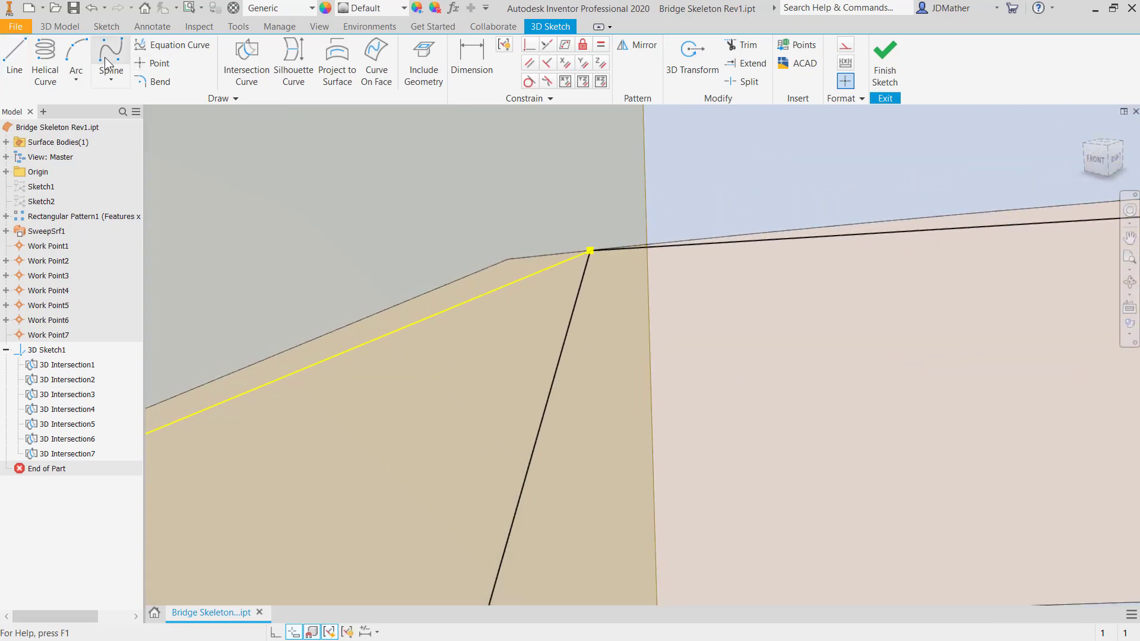
click(15, 57)
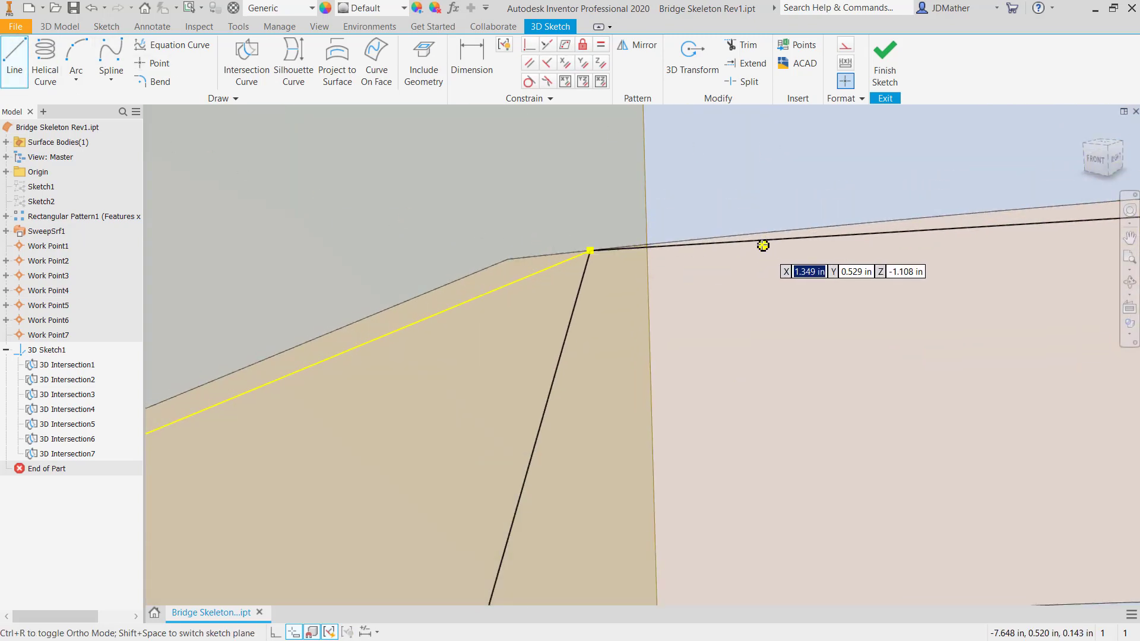
click(589, 250)
click(508, 257)
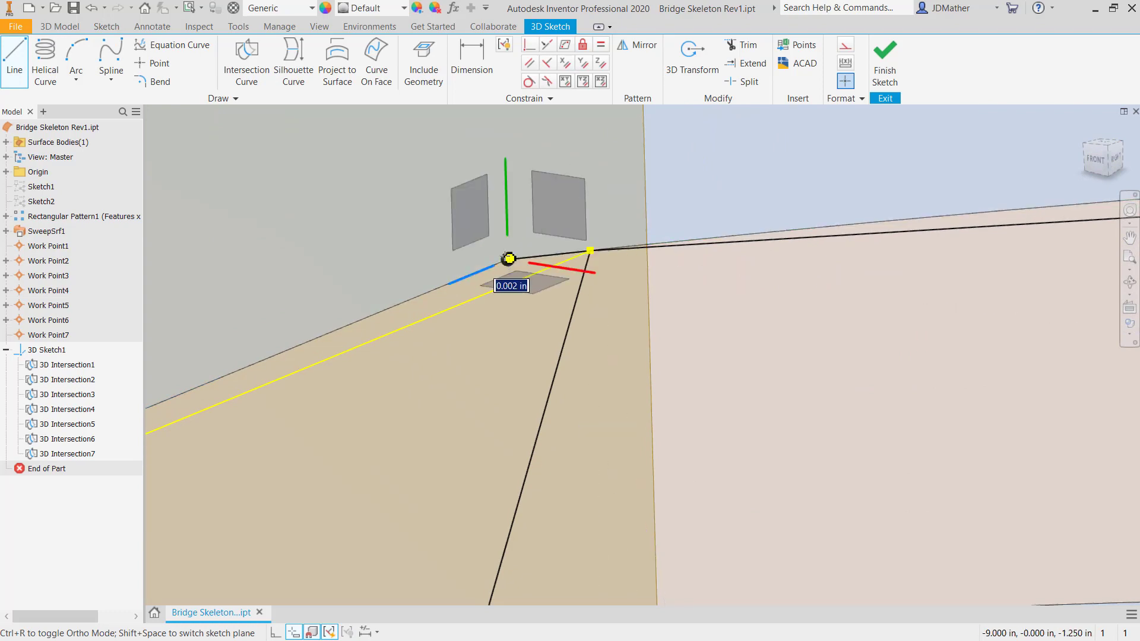
scroll(510, 252, up, 5)
scroll(519, 226, up, 5)
right_click(575, 392)
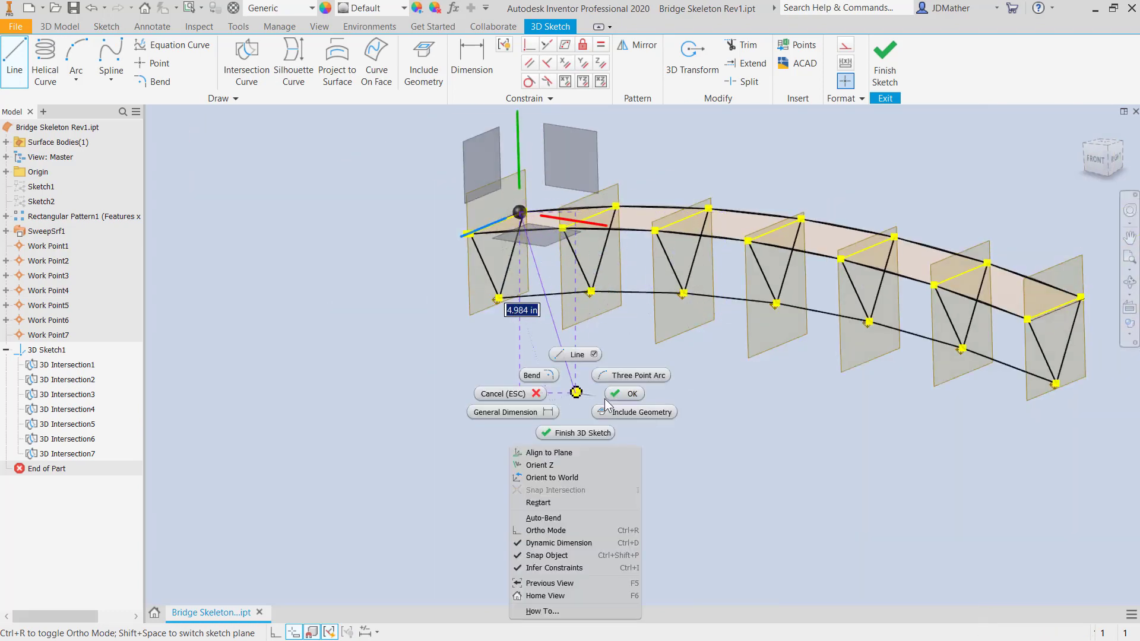
click(620, 390)
- Draw a short 3D line from the rear endpoint of the seventh plane's intersection curve to the surface's rear corner
scroll(1074, 285, down, 8)
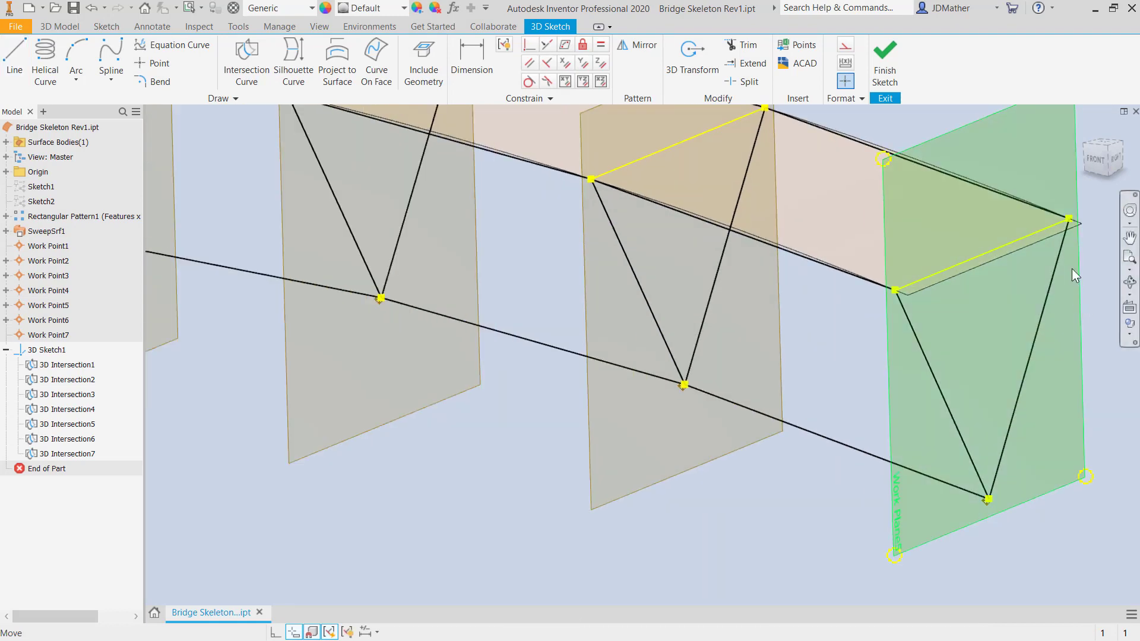
scroll(1043, 219, up, 4)
scroll(1027, 183, down, 4)
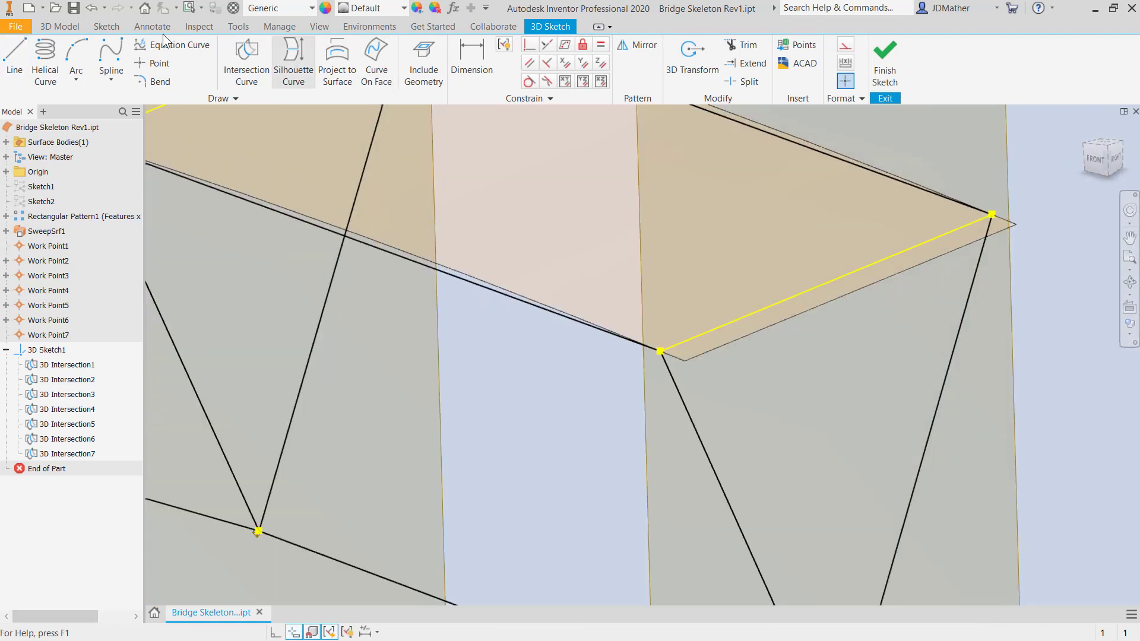
click(14, 59)
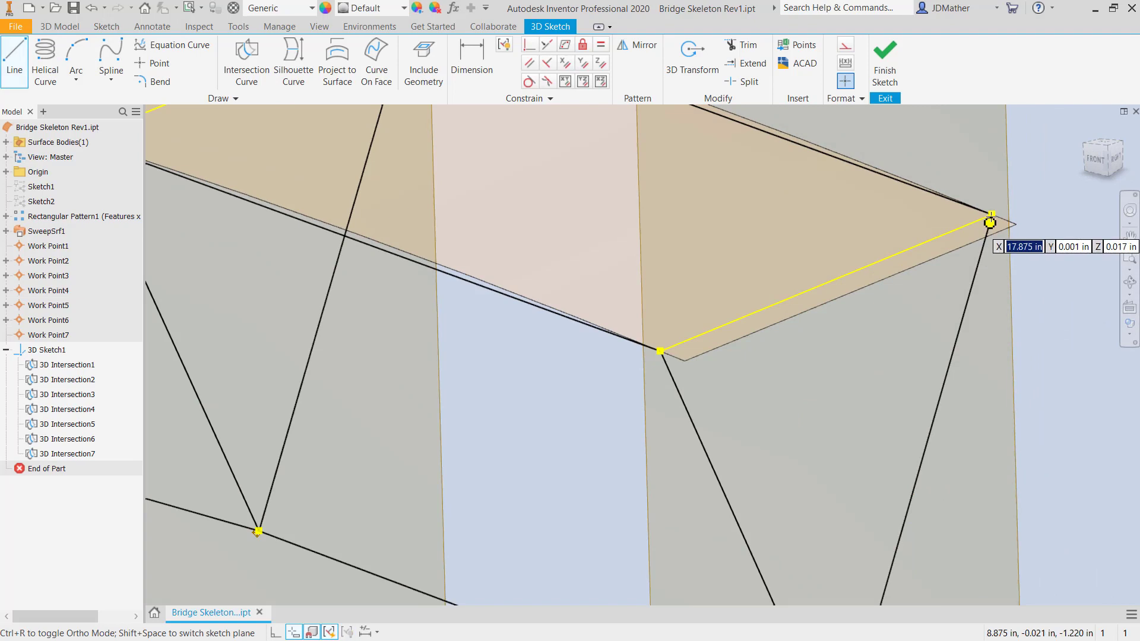
click(992, 213)
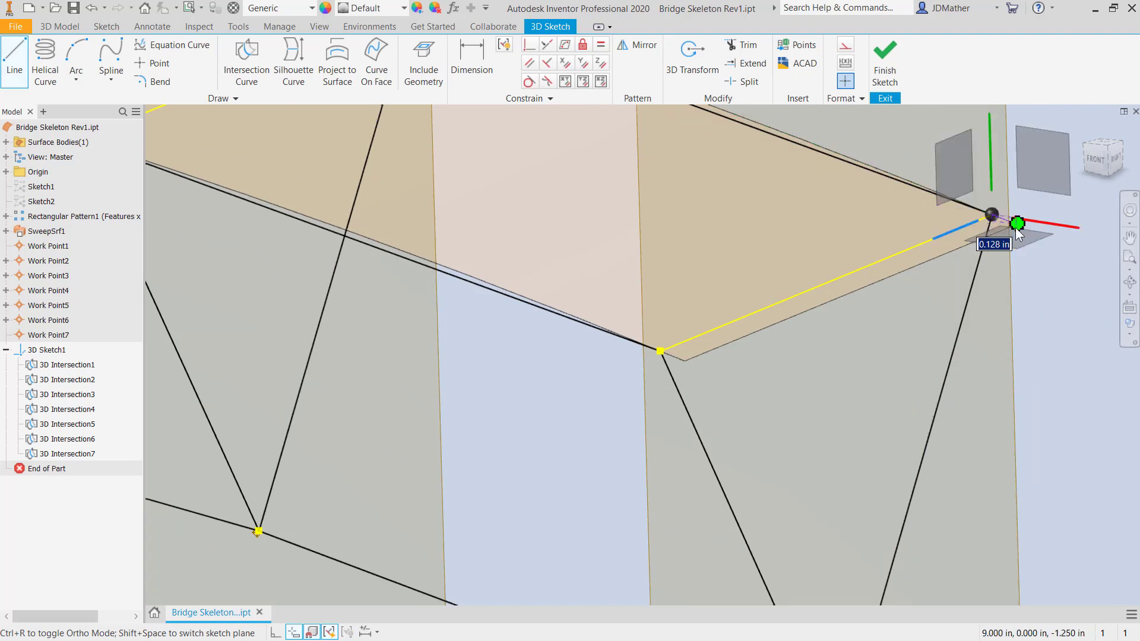
right_click(833, 403)
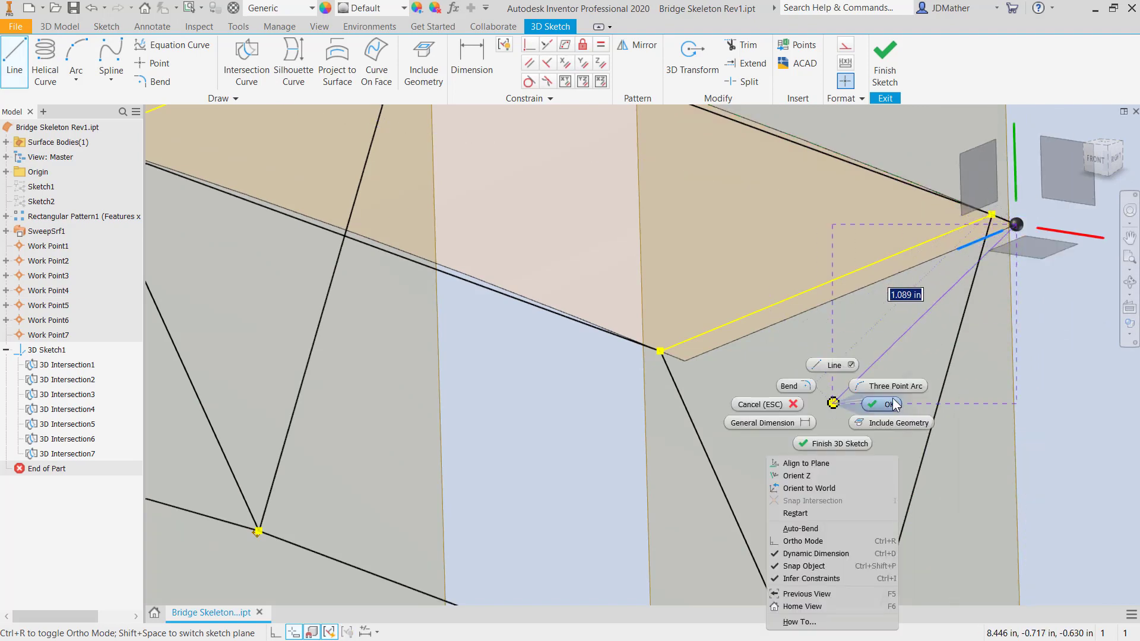
click(890, 404)
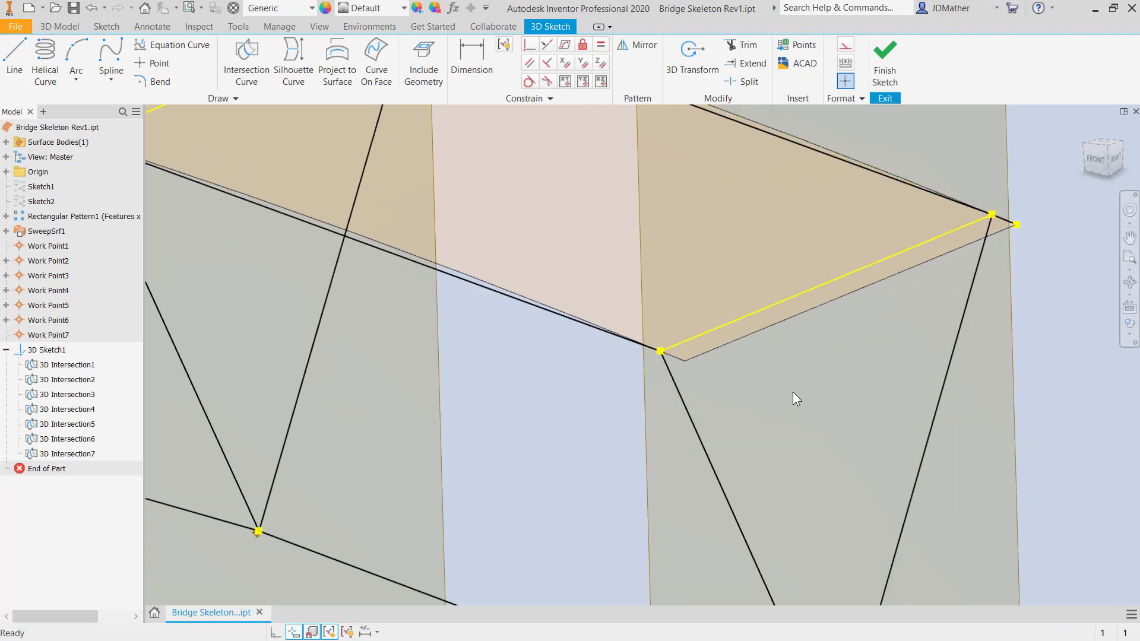
- Draw a short 3D line from the front endpoint of the seventh plane's intersection curve to the surface's front corner
click(22, 49)
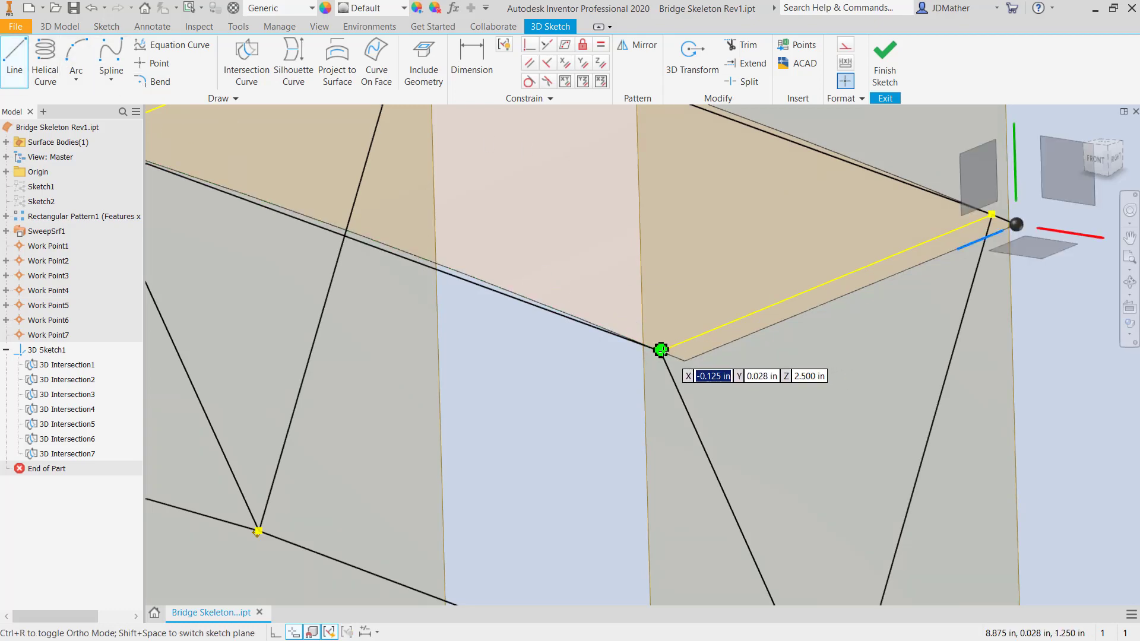
click(660, 350)
click(685, 360)
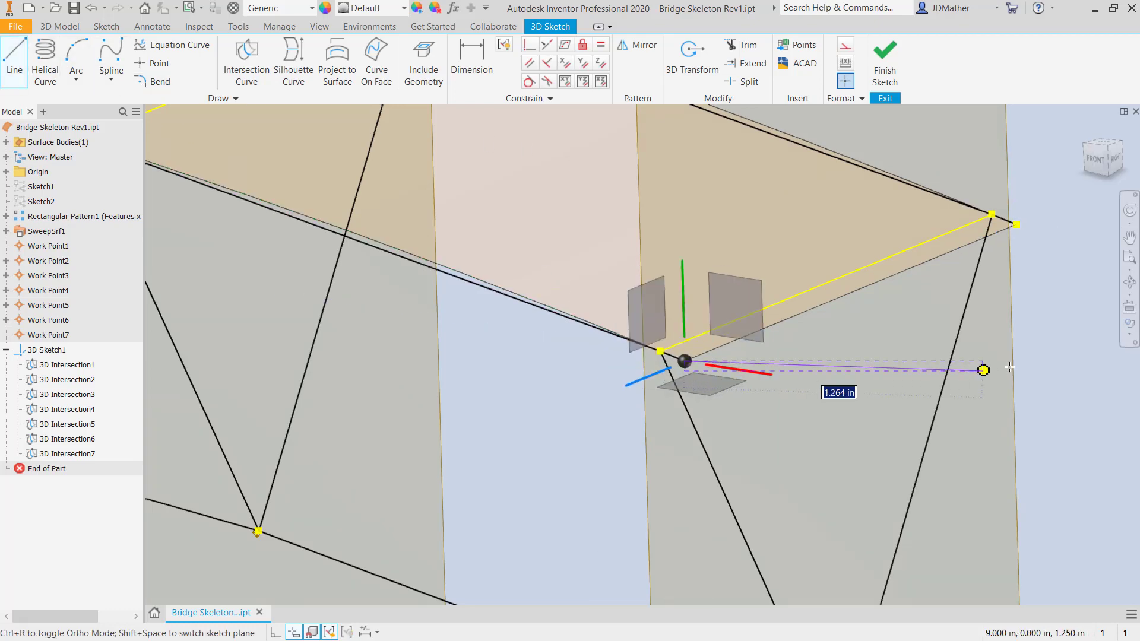
right_click(1060, 349)
click(1089, 355)
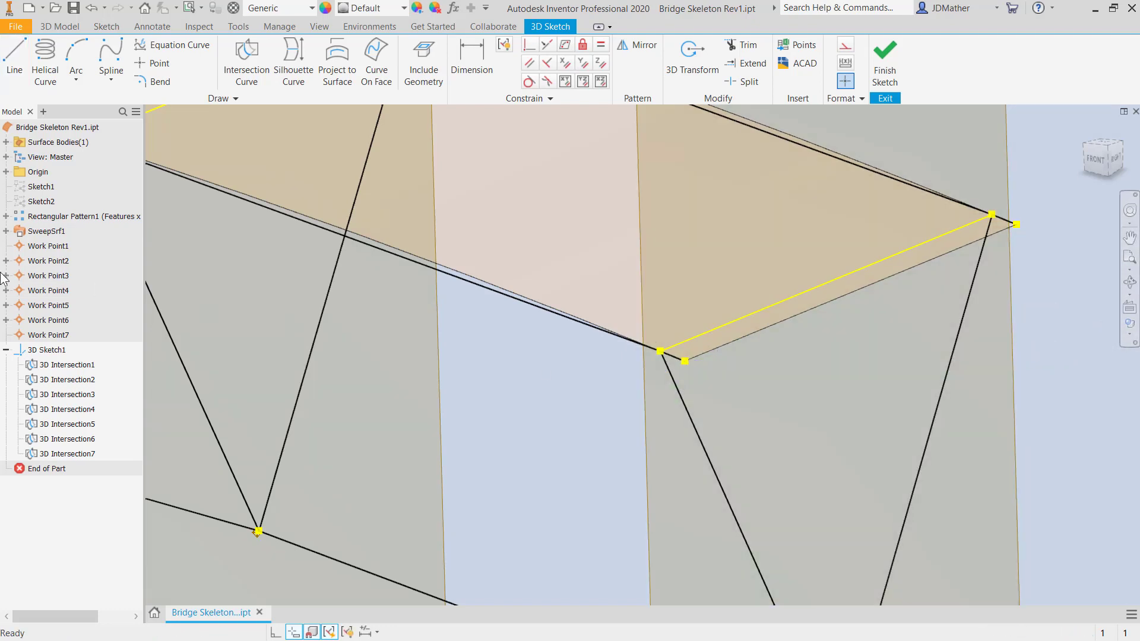
- Hide the swept surface body Srf1
click(6, 142)
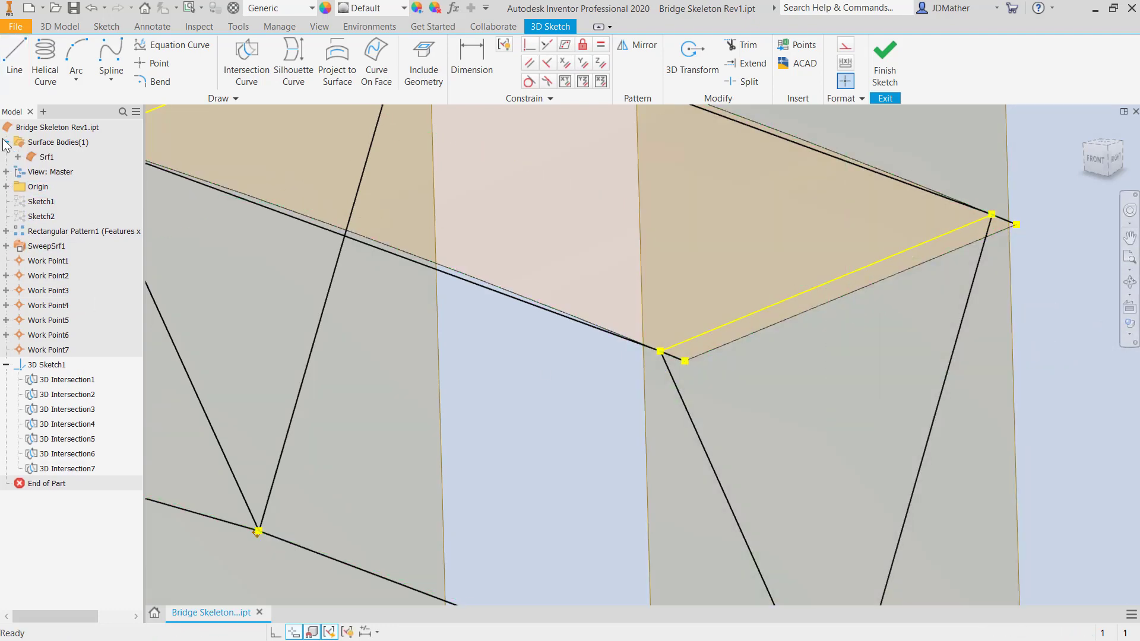
right_click(30, 156)
click(44, 240)
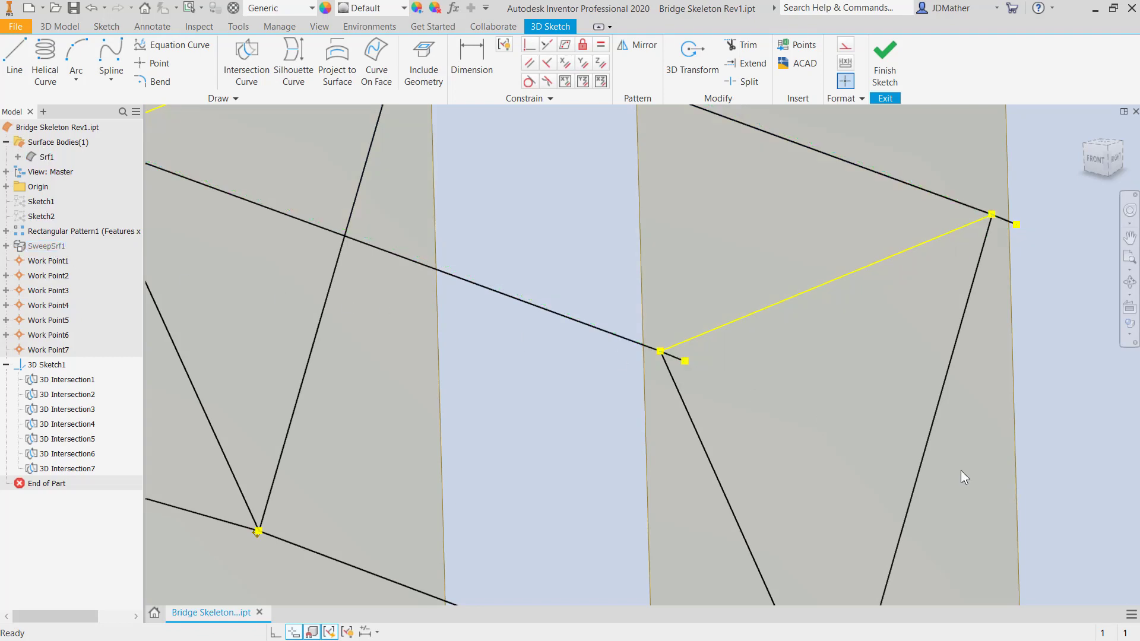
- Place sketch points at the midpoints of the two short extension lines at the seventh plane
scroll(1016, 239, down, 5)
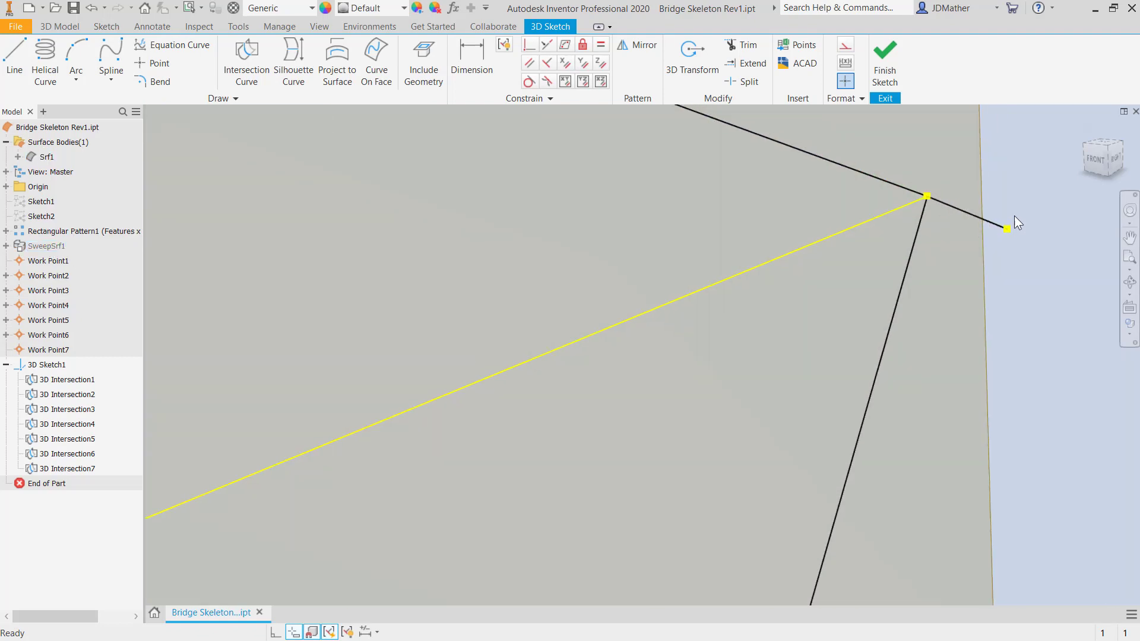
scroll(971, 221, up, 3)
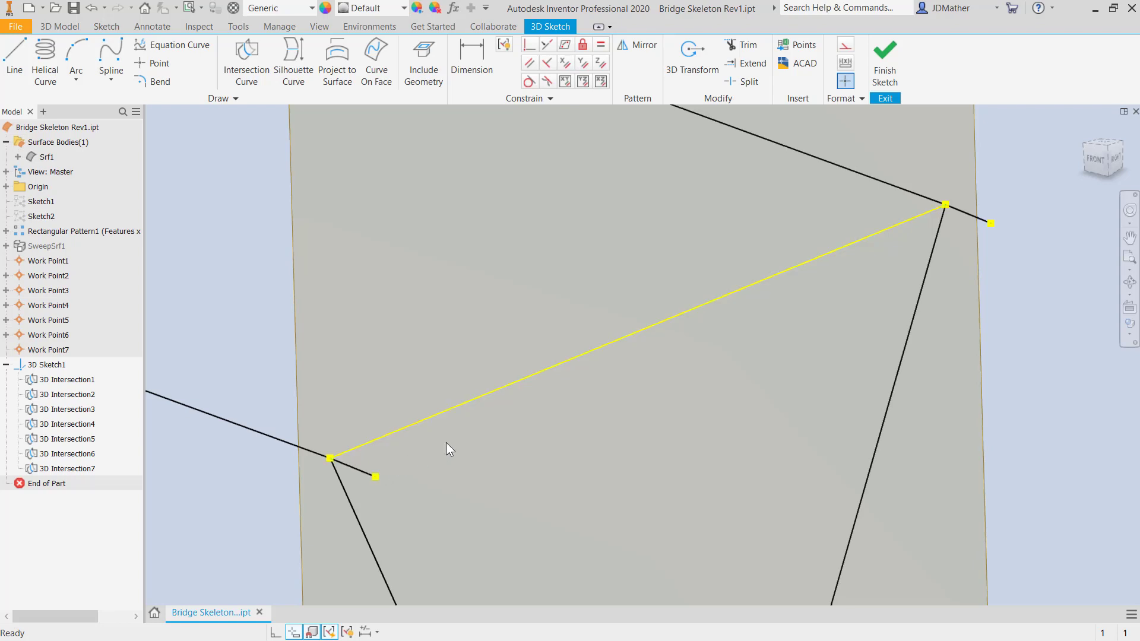
click(153, 63)
click(353, 467)
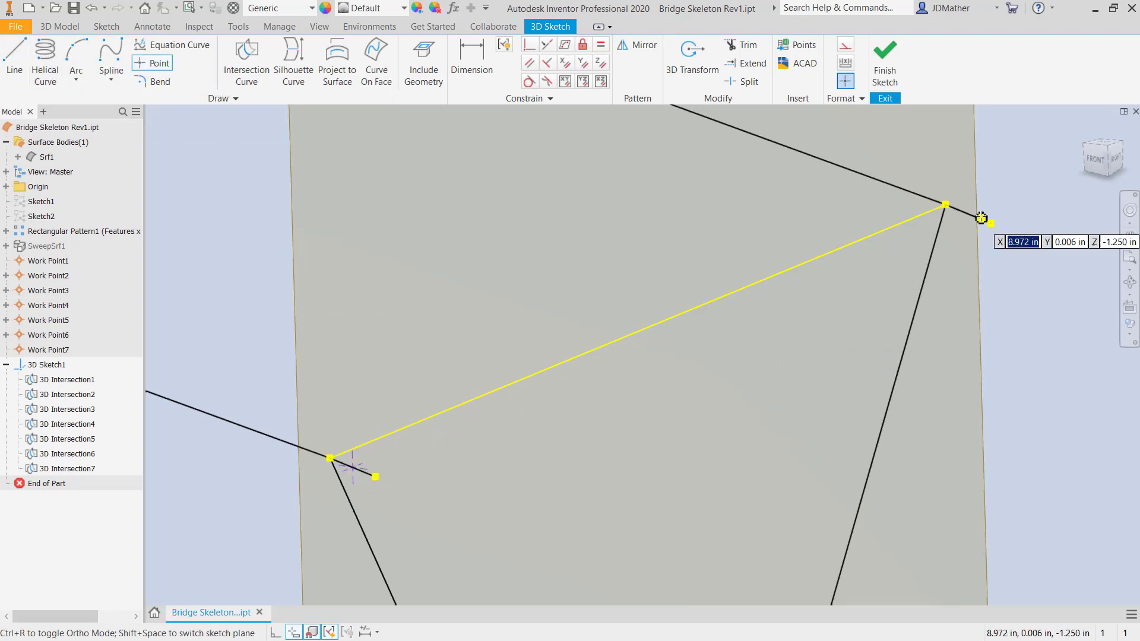
click(968, 214)
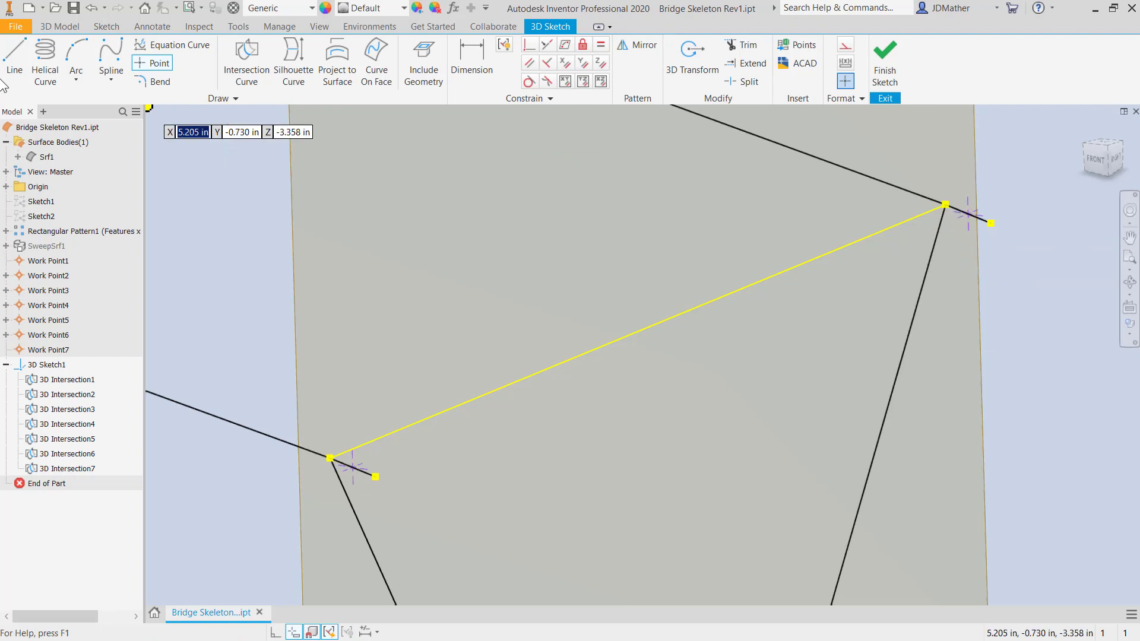
- Draw a 3D line between the two midpoint sketch points beside the seventh plane
click(14, 59)
click(352, 468)
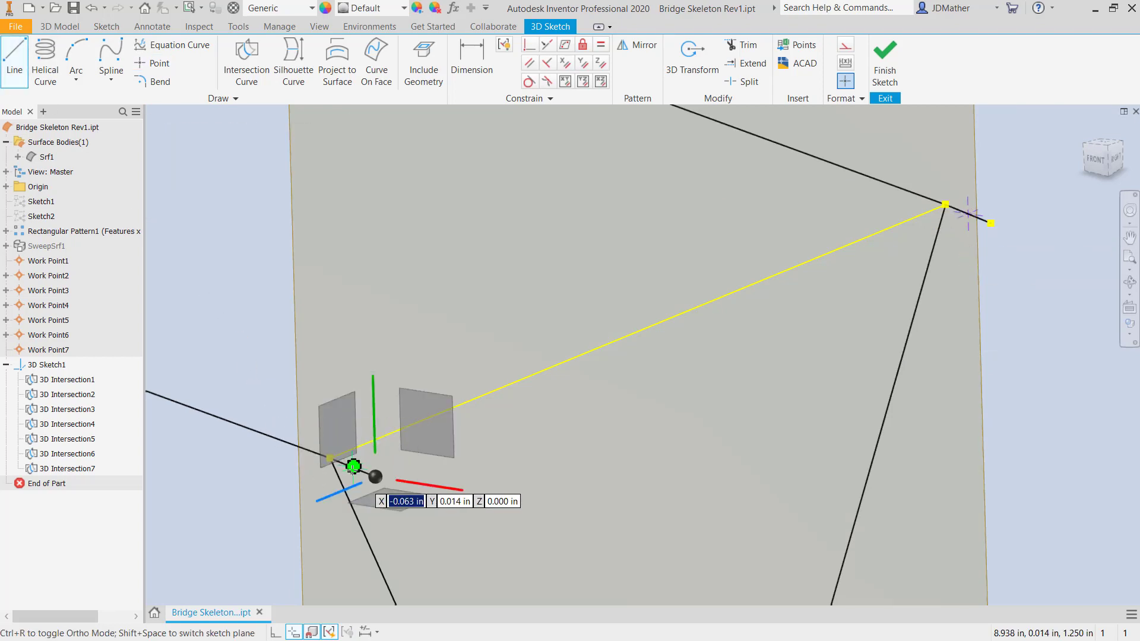
click(969, 212)
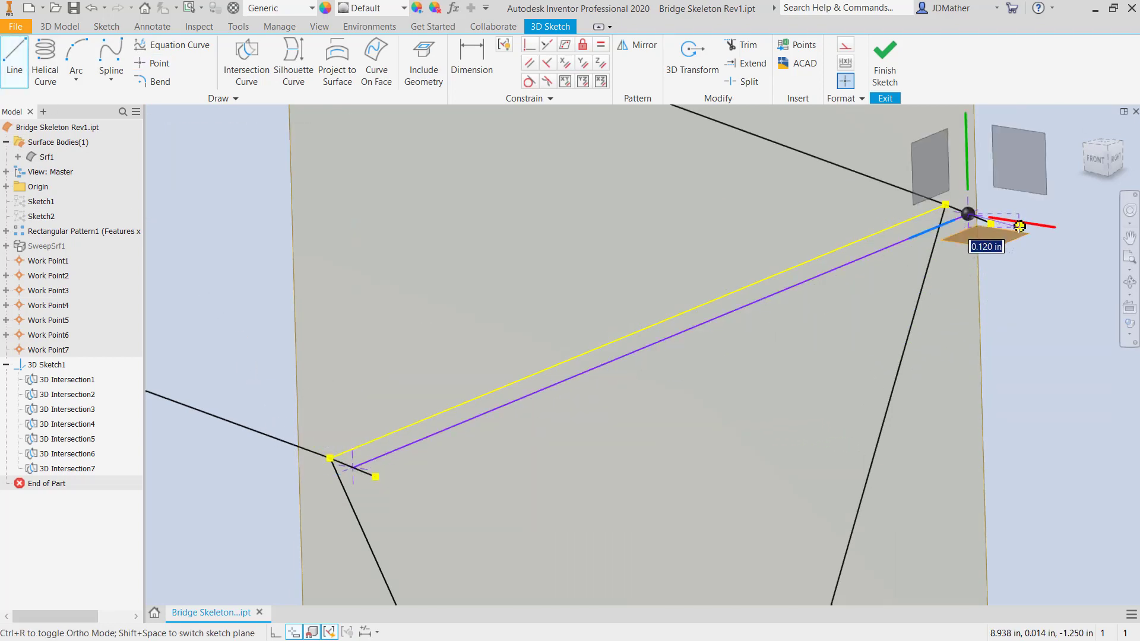
right_click(969, 217)
click(1064, 227)
- Draw a 3D line between the midpoints of the two short extension lines at the first plane and restore the previous view
scroll(793, 349, up, 8)
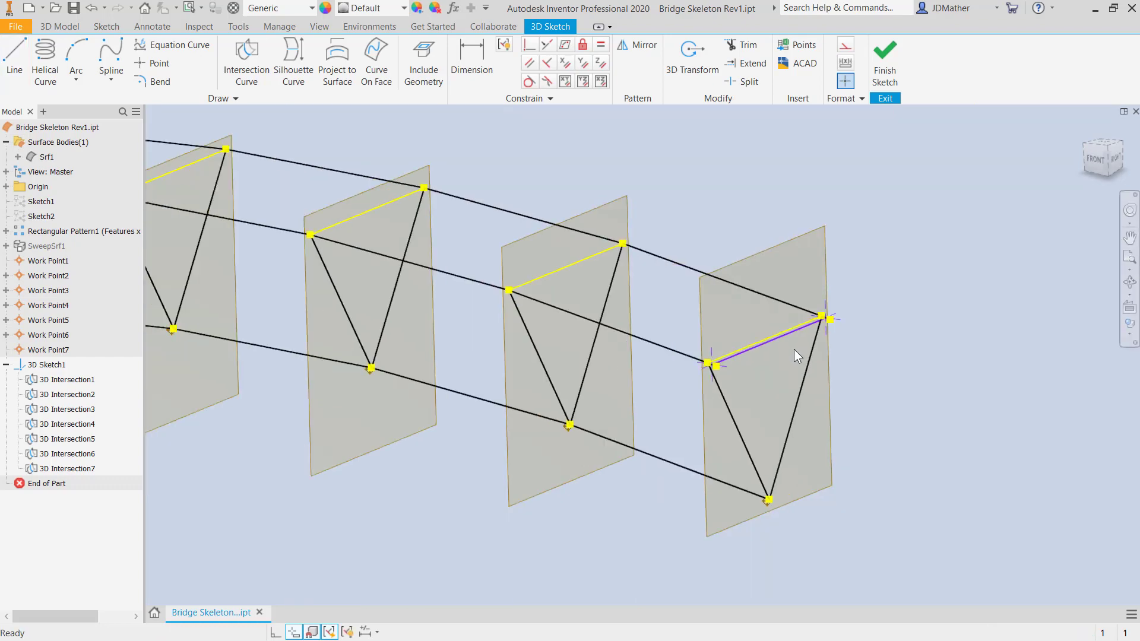
scroll(475, 308, down, 5)
scroll(203, 193, down, 3)
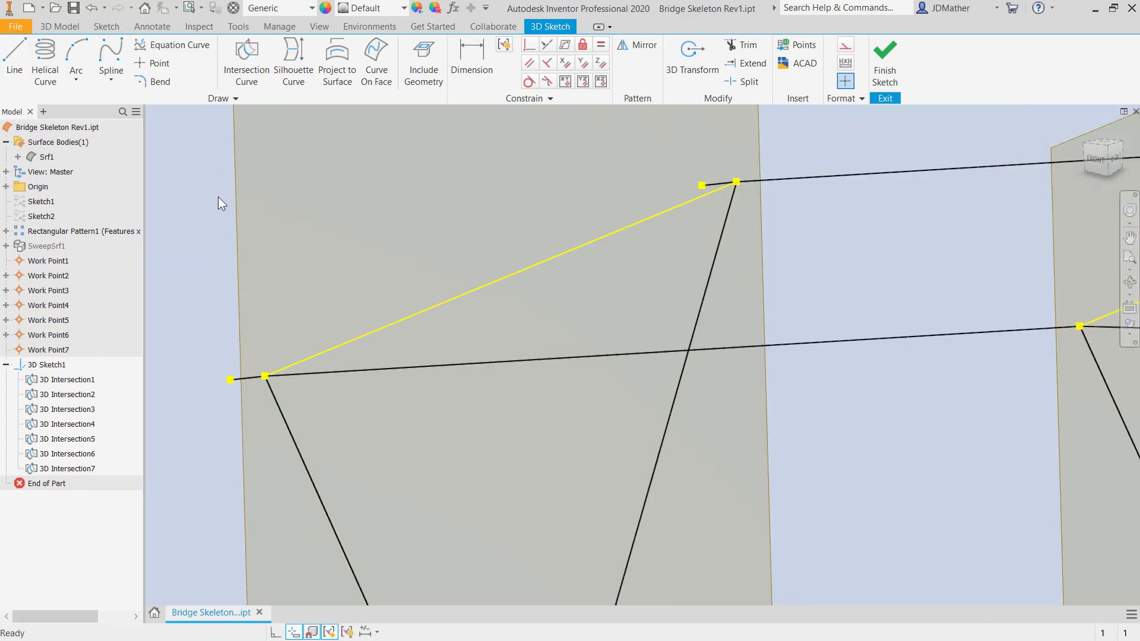
click(14, 59)
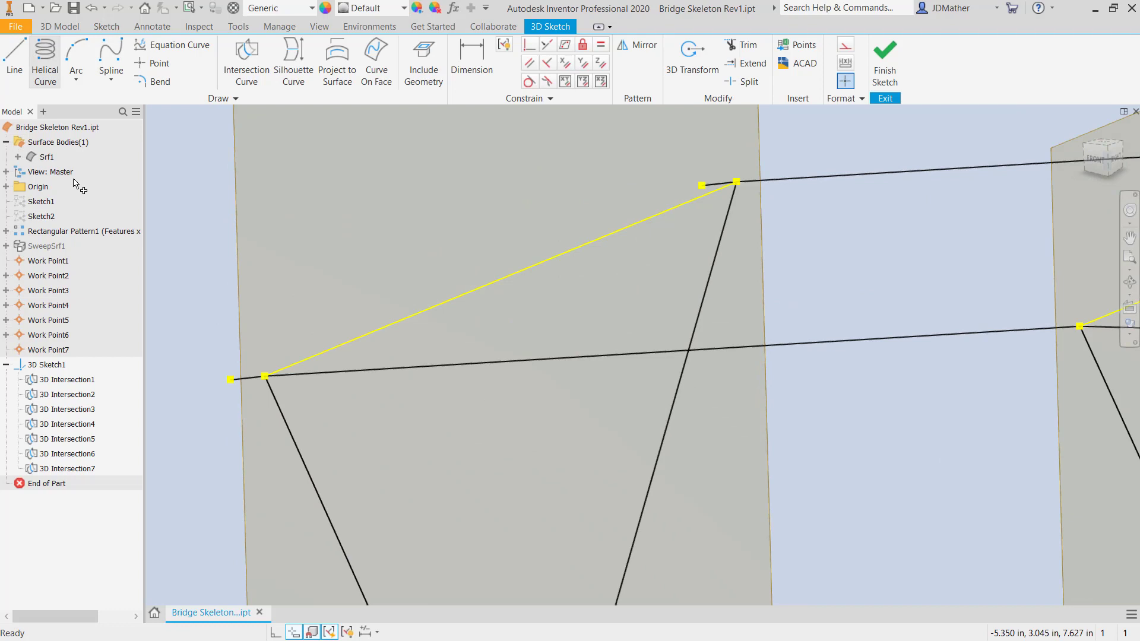
click(248, 376)
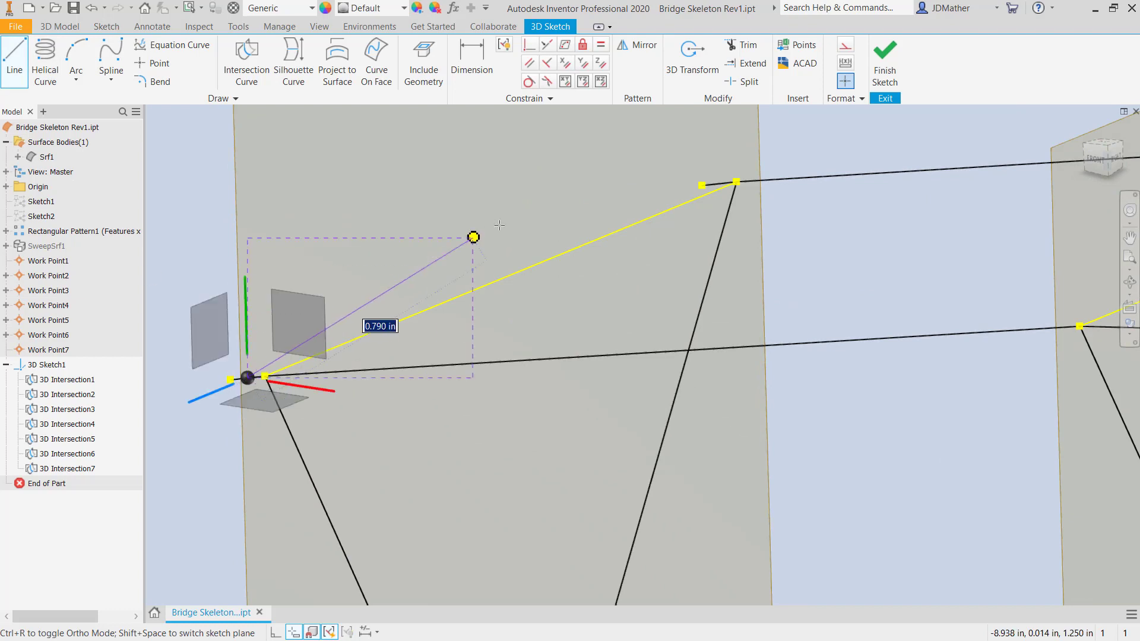
click(719, 183)
right_click(650, 176)
click(703, 178)
key(F5)
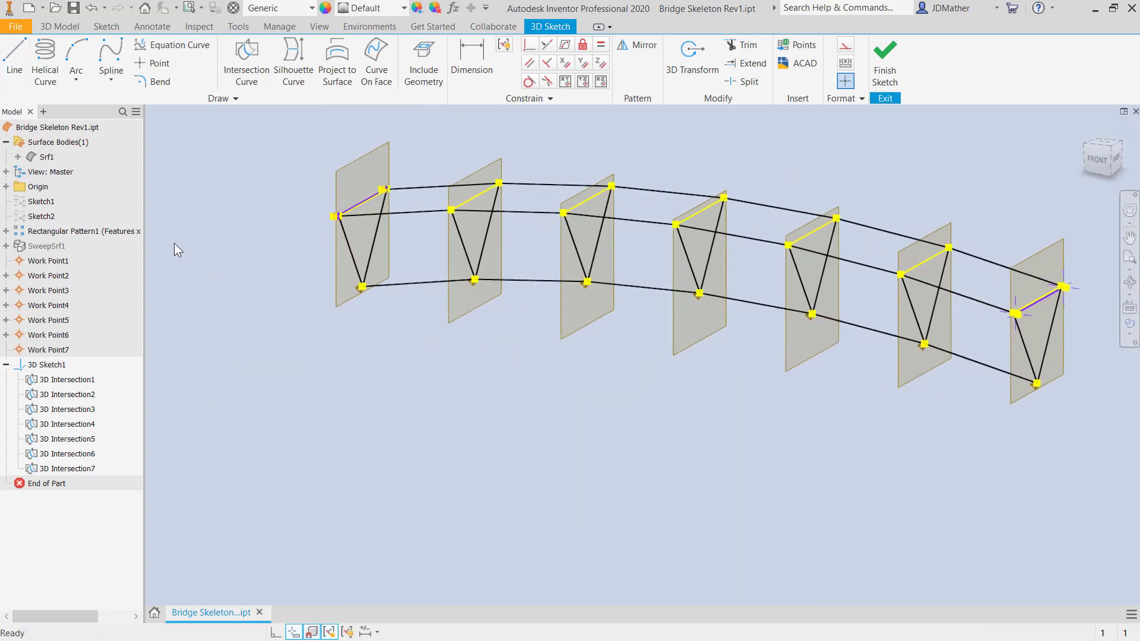
- Draw a zigzag of 3D lines along the front truss face from one end plane's bottom vertex to the other's, alternating upper and bottom vertices
click(19, 56)
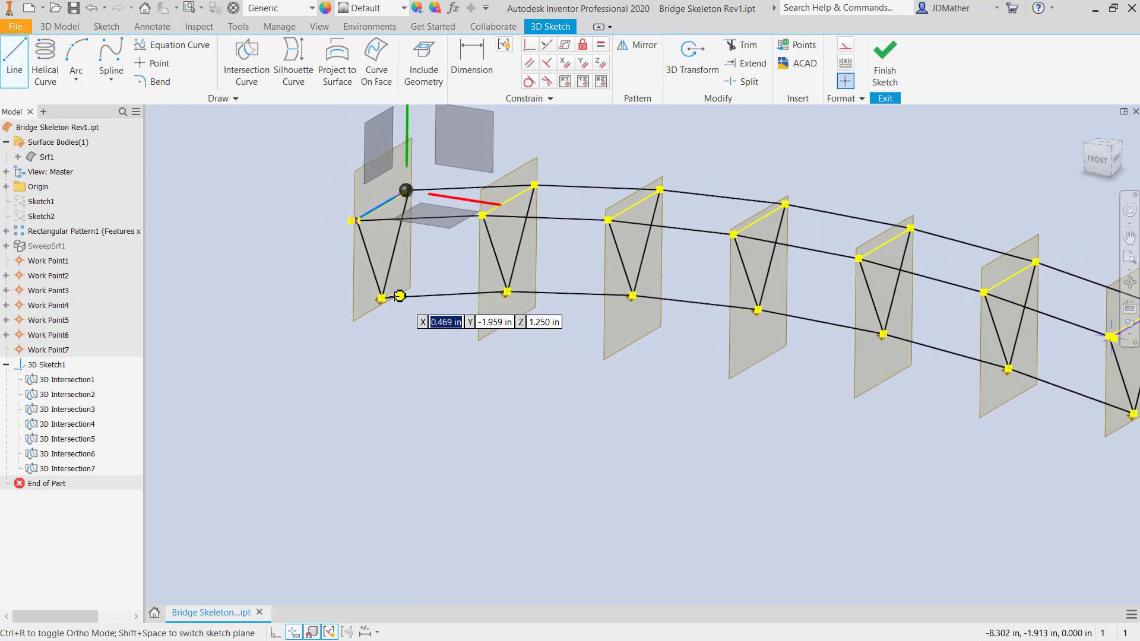
click(382, 297)
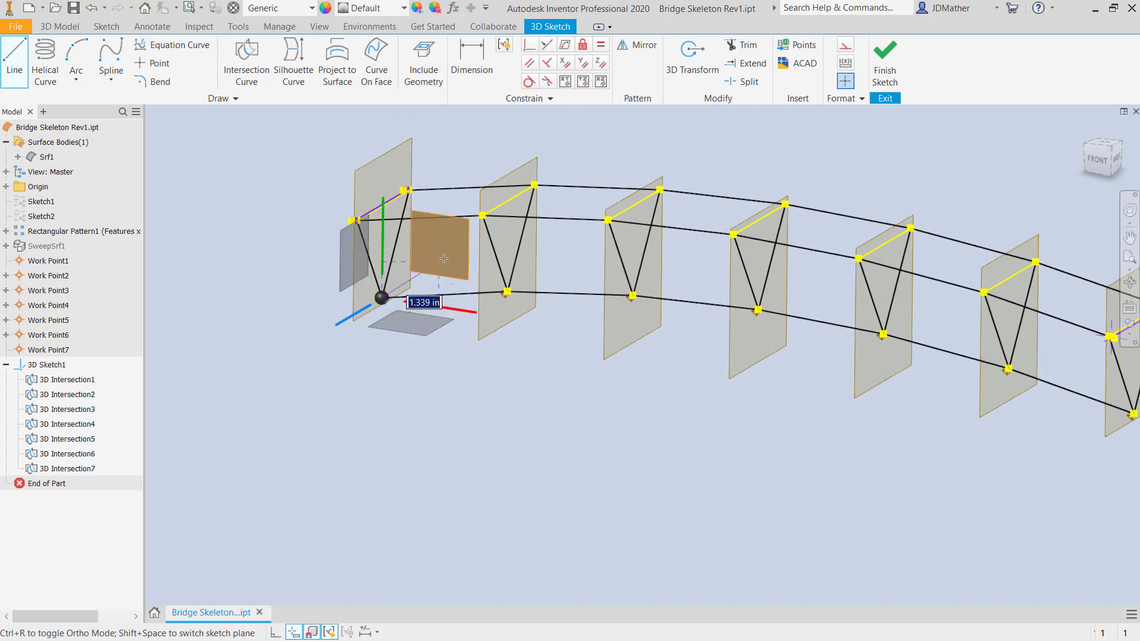
click(484, 215)
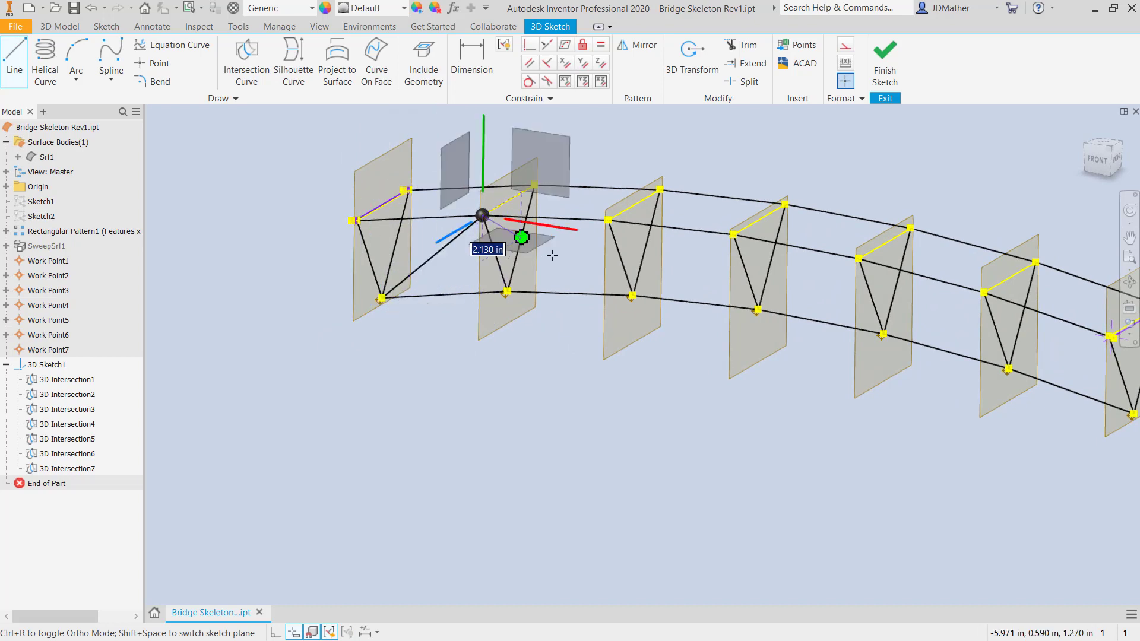
click(634, 294)
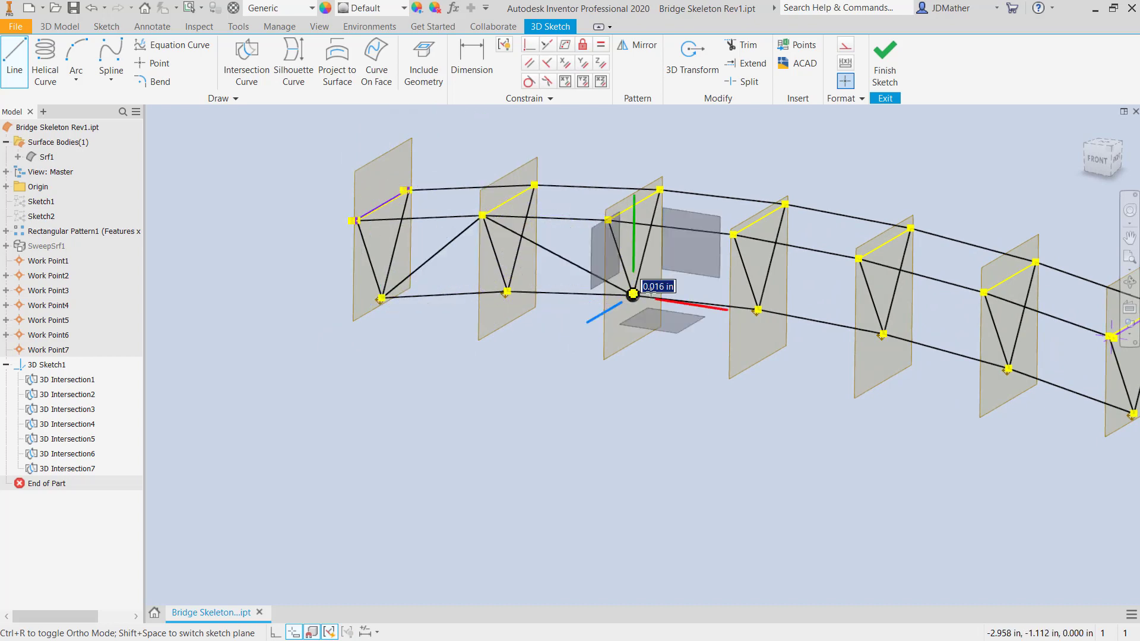
click(733, 234)
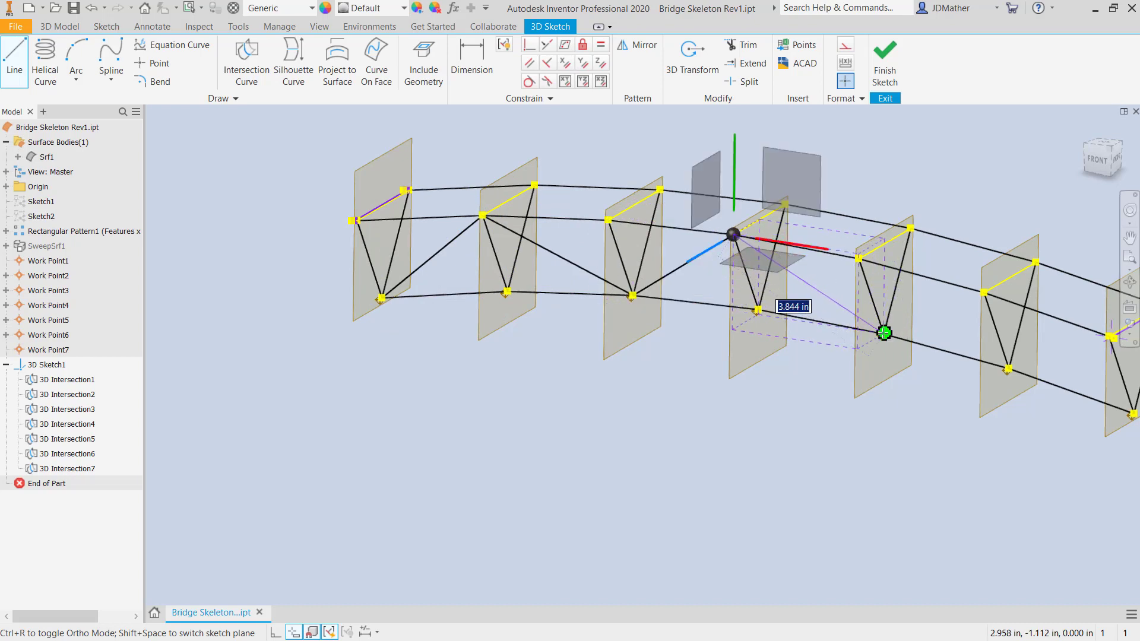
click(883, 332)
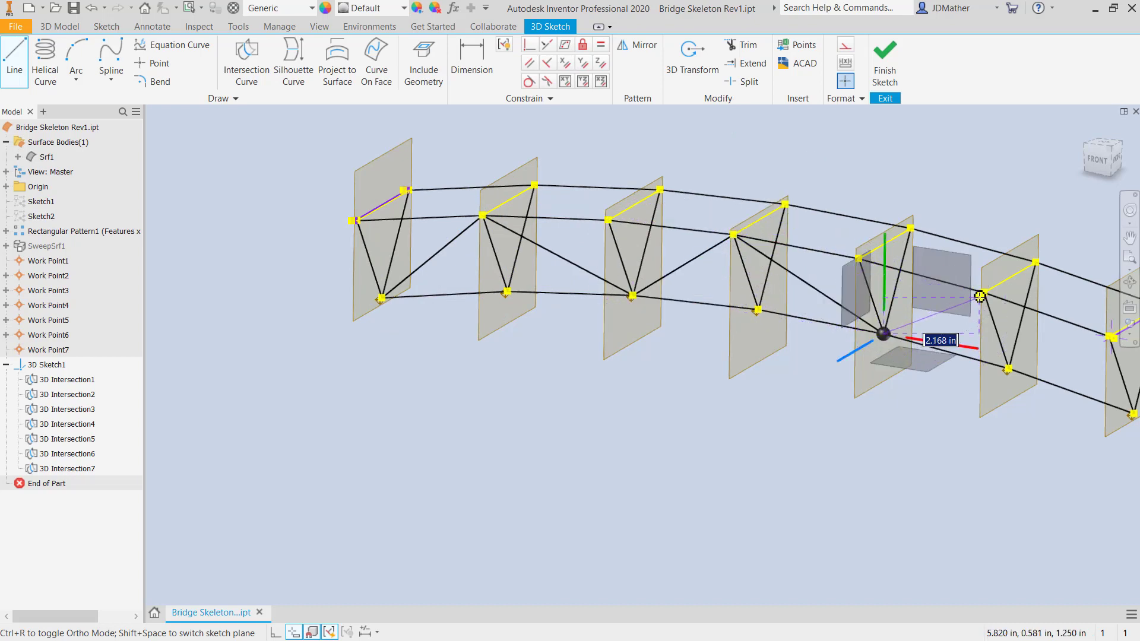
click(984, 291)
middle_drag(979, 287, 857, 407)
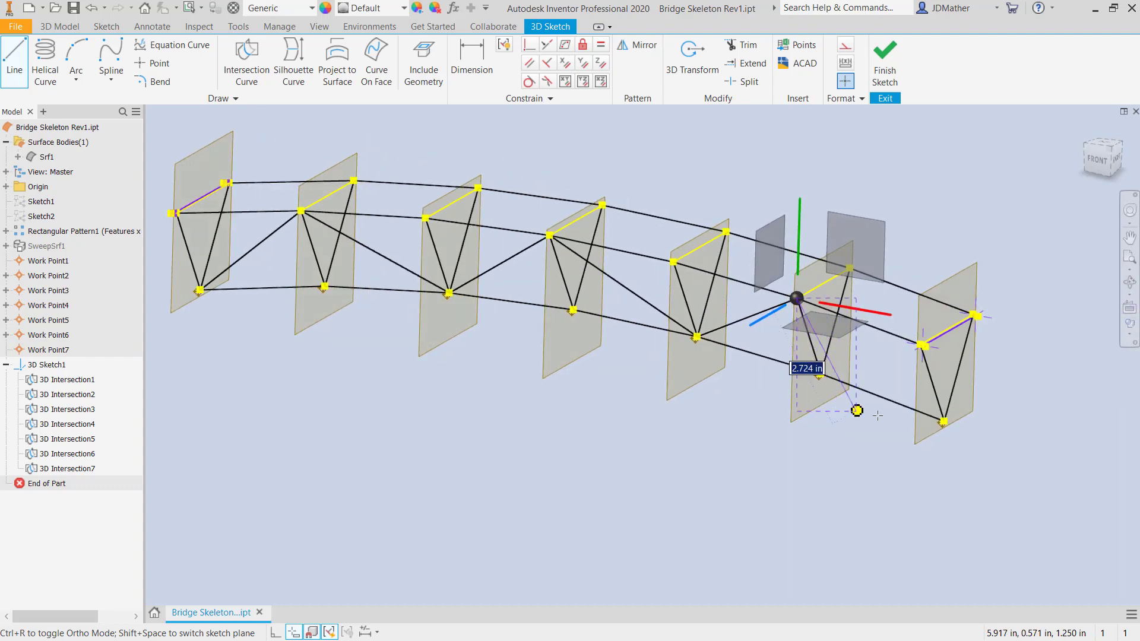
click(944, 420)
- Continue the zigzag back along the rear truss face to the starting end plane's bottom vertex, alternating upper and bottom vertices, and finish the line
shift+middle_drag(941, 415, 505, 306)
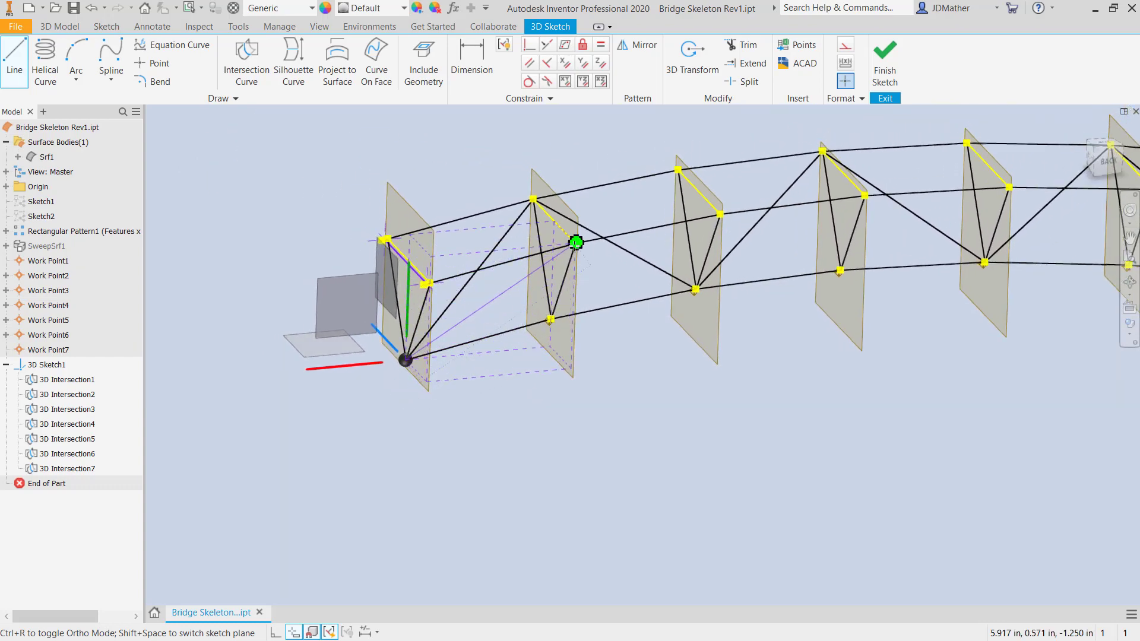
click(575, 242)
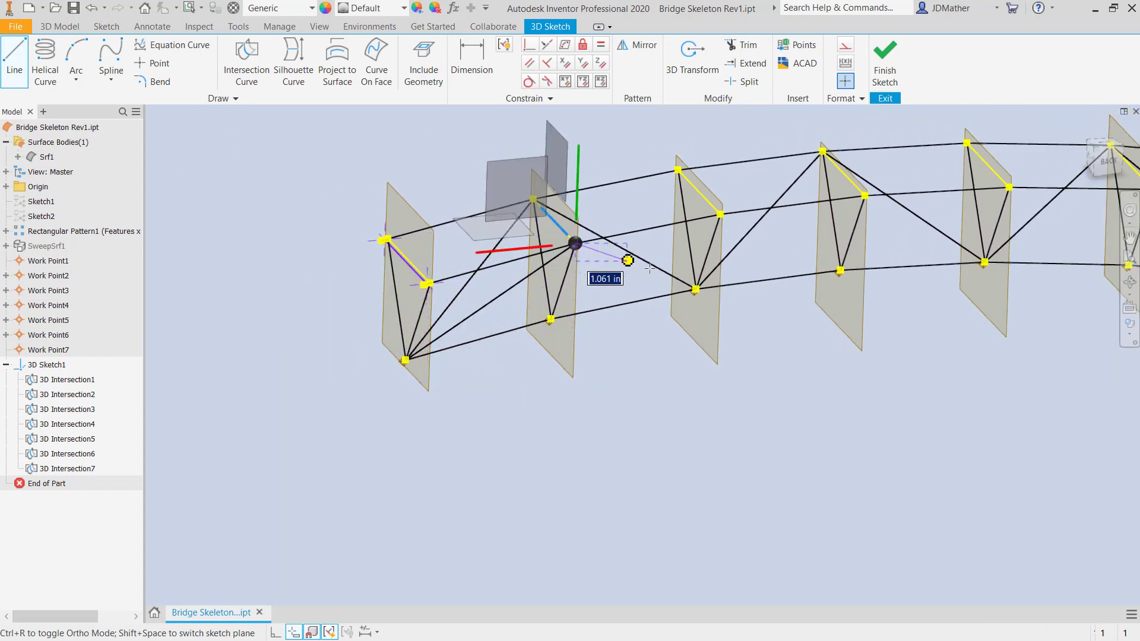
click(696, 289)
scroll(696, 288, down, 2)
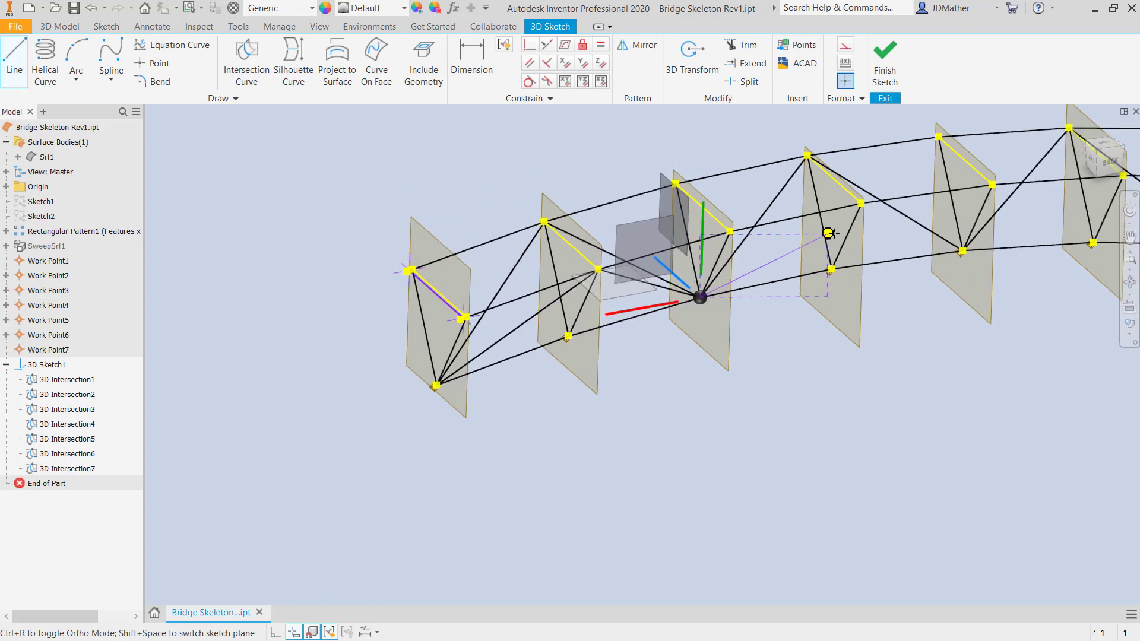
click(861, 202)
shift+middle_drag(861, 202, 859, 325)
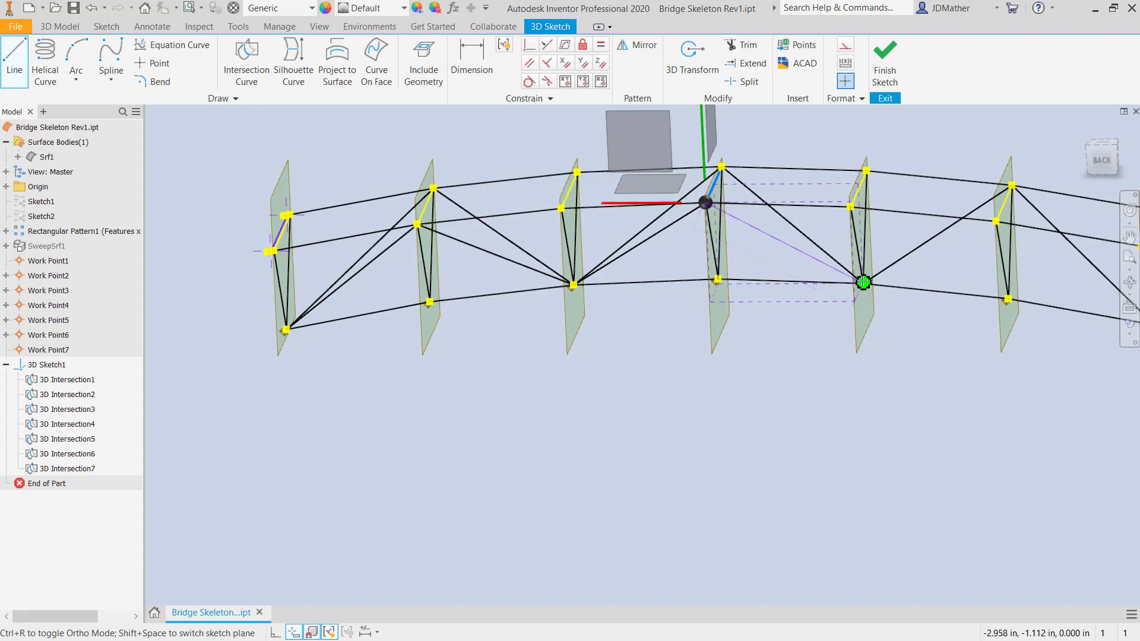
shift+middle_drag(862, 282, 1045, 318)
right_click(1006, 370)
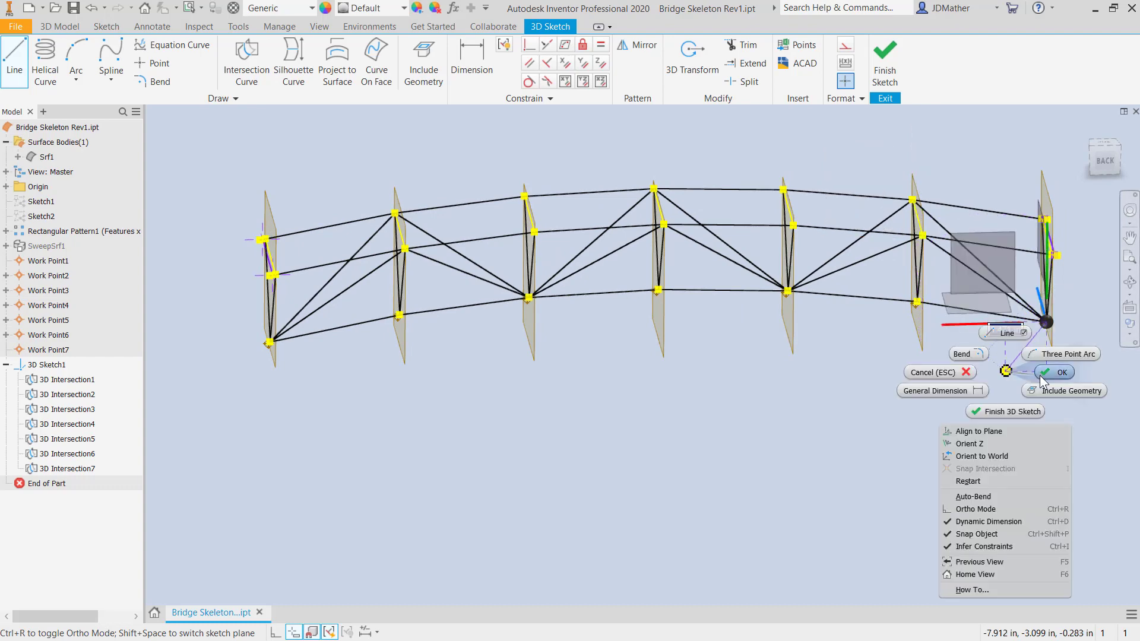
click(1042, 375)
- Draw a 3D line on the rear face from the end plane's upper vertex through the existing diagonal's midpoint to the next plane's bottom vertex
scroll(847, 439, down, 1)
shift+middle_drag(971, 386, 938, 382)
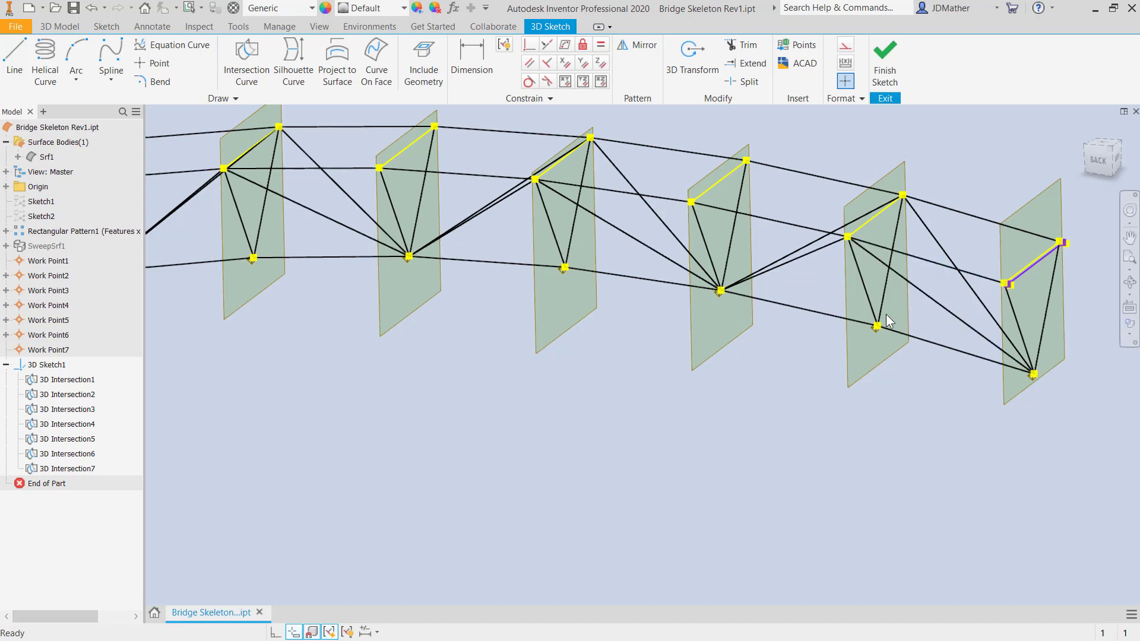
shift+middle_drag(874, 331, 973, 307)
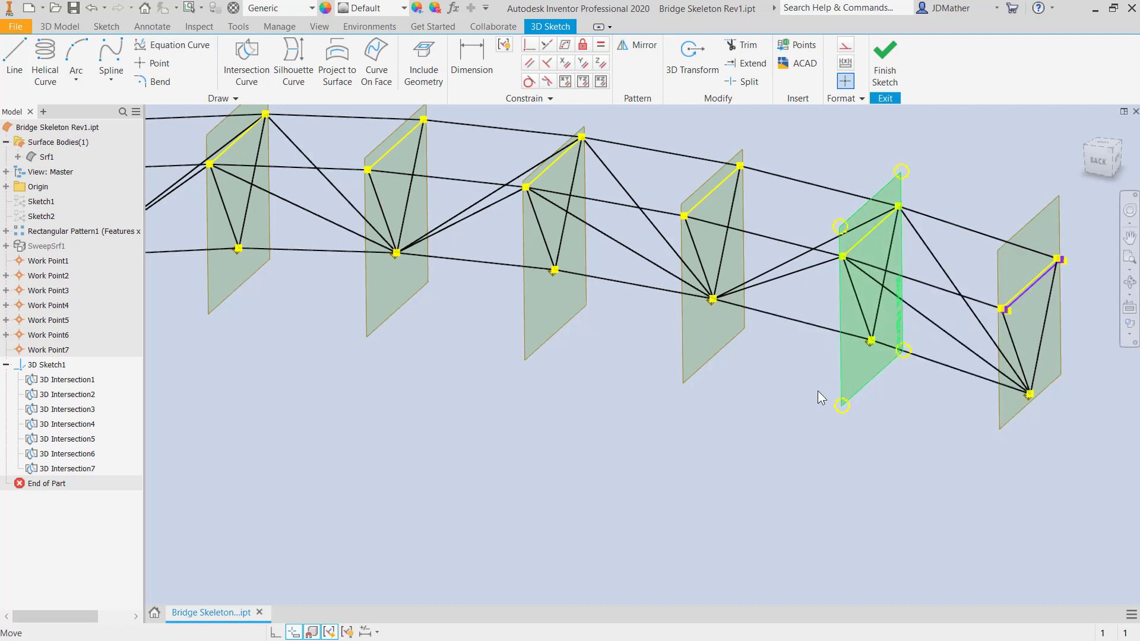
scroll(653, 380, down, 1)
click(13, 55)
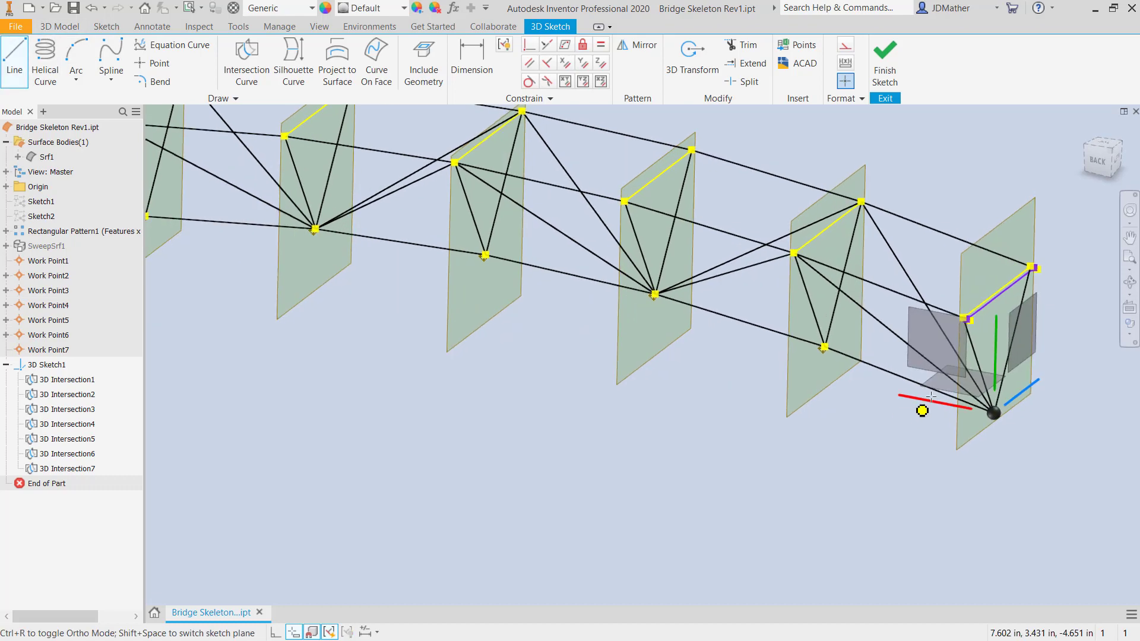
scroll(965, 351, down, 5)
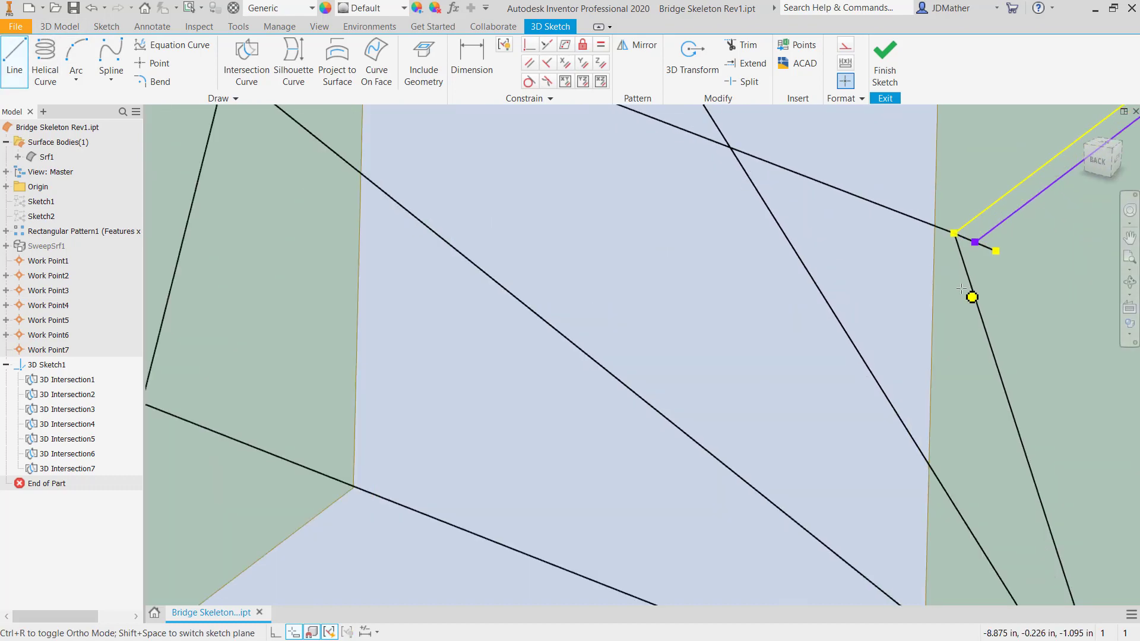
click(959, 234)
scroll(903, 255, up, 5)
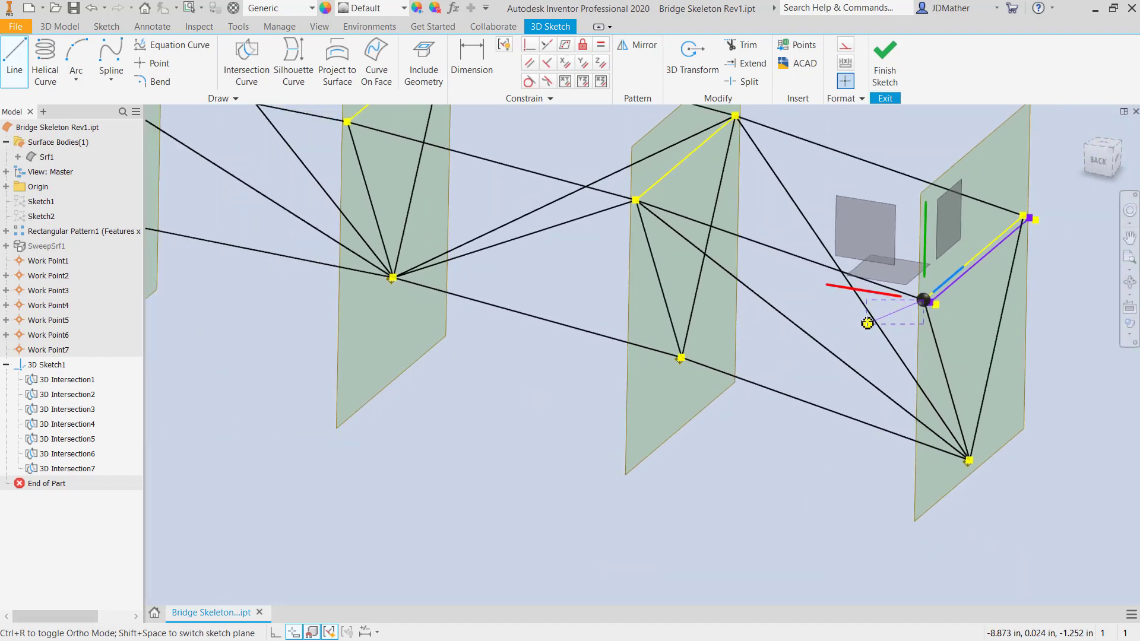
scroll(868, 324, up, 2)
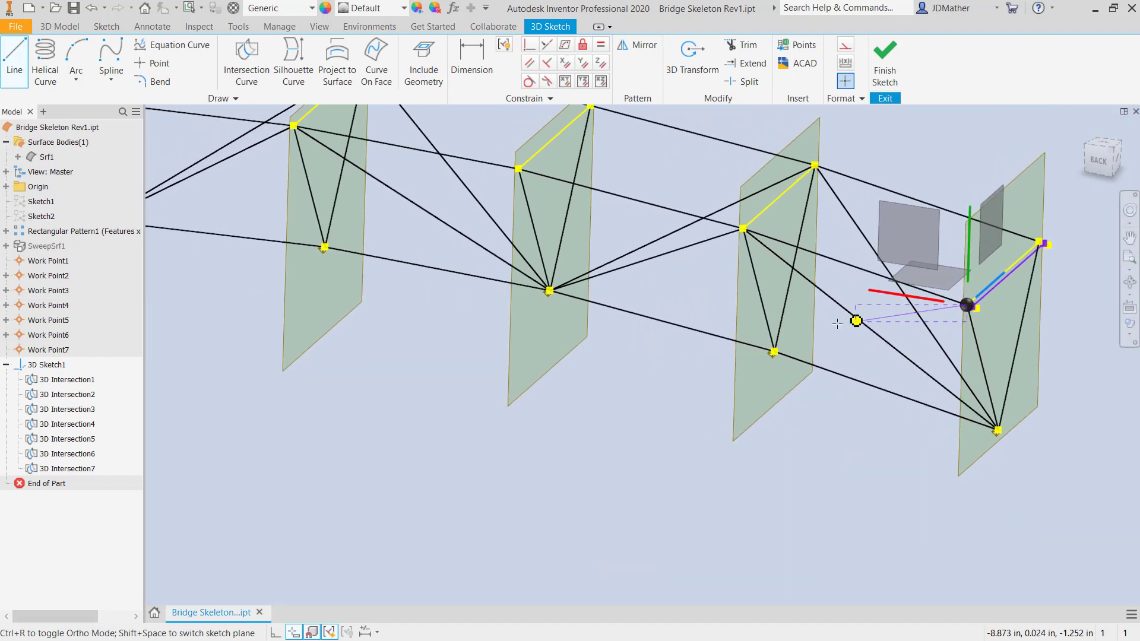
click(872, 328)
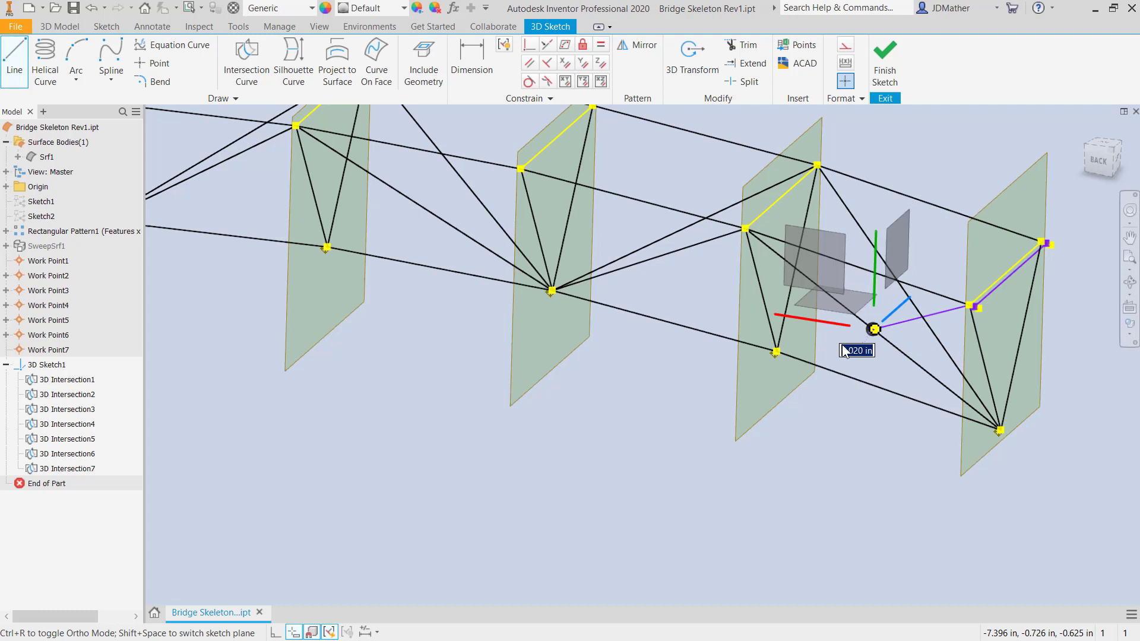
click(777, 351)
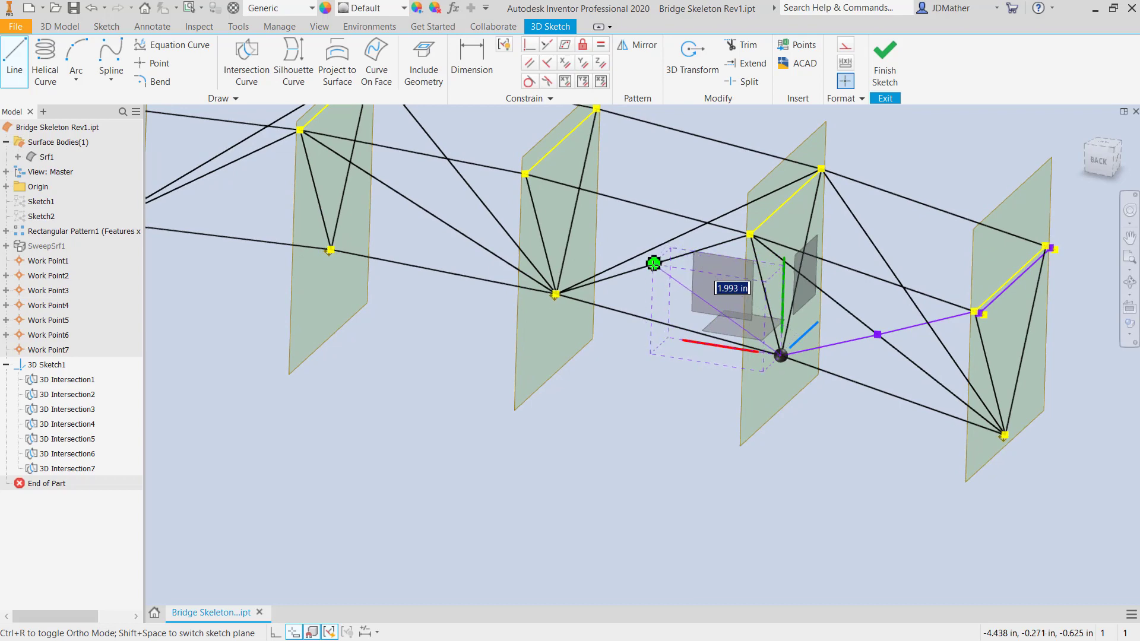
- Extend the crossing line across the next three rear bays, passing through each diagonal's midpoint and alternating upper and bottom vertices
click(653, 264)
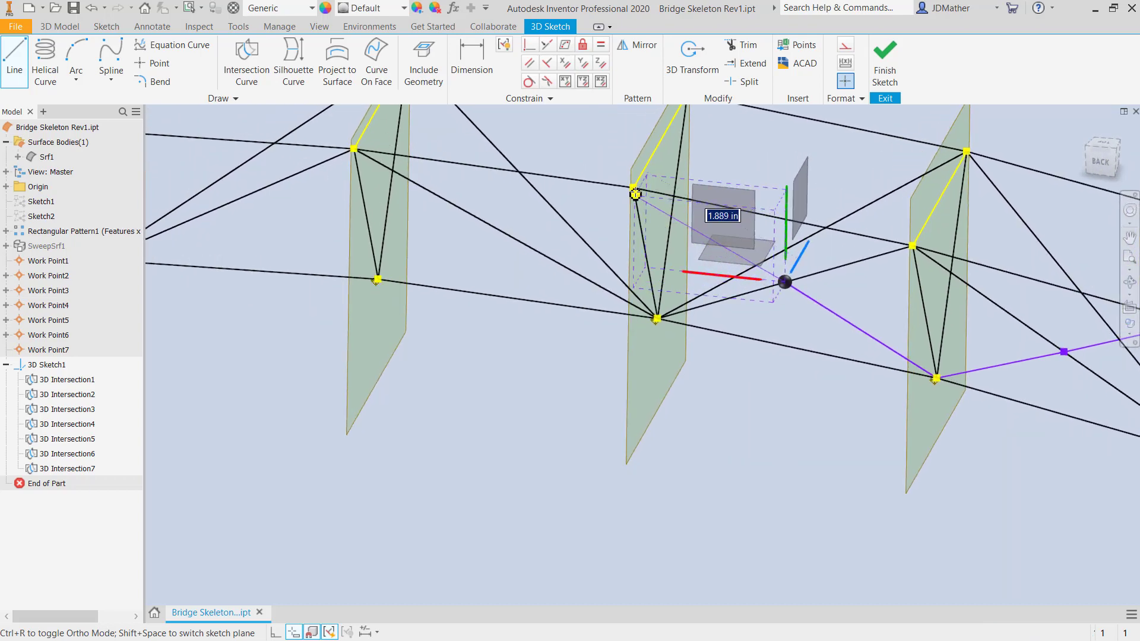
click(634, 188)
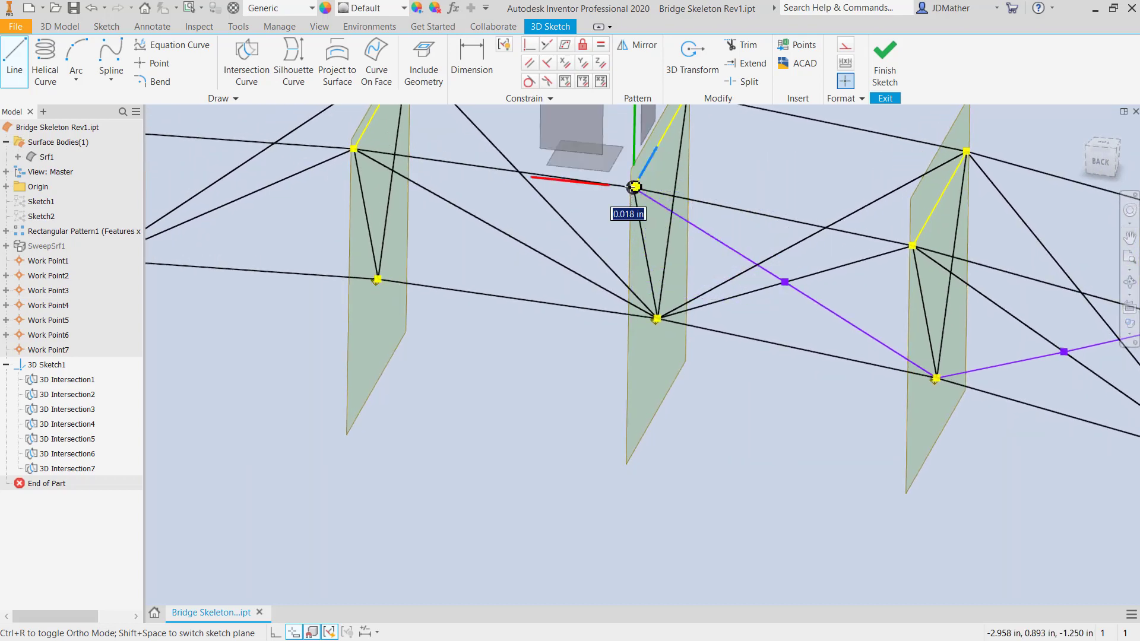
click(506, 232)
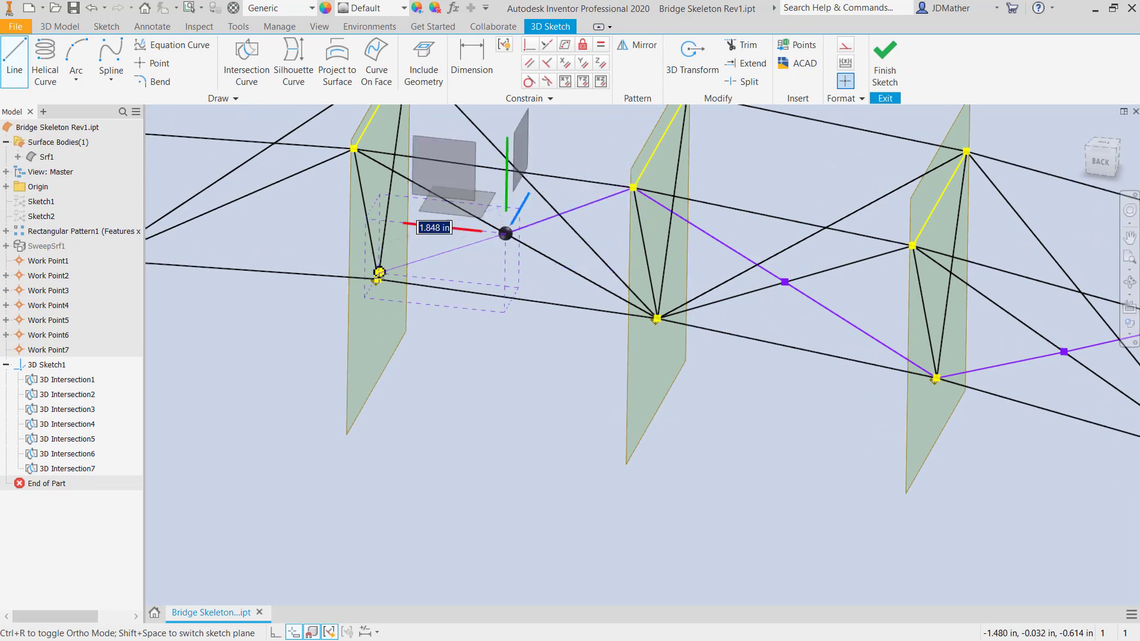
click(378, 278)
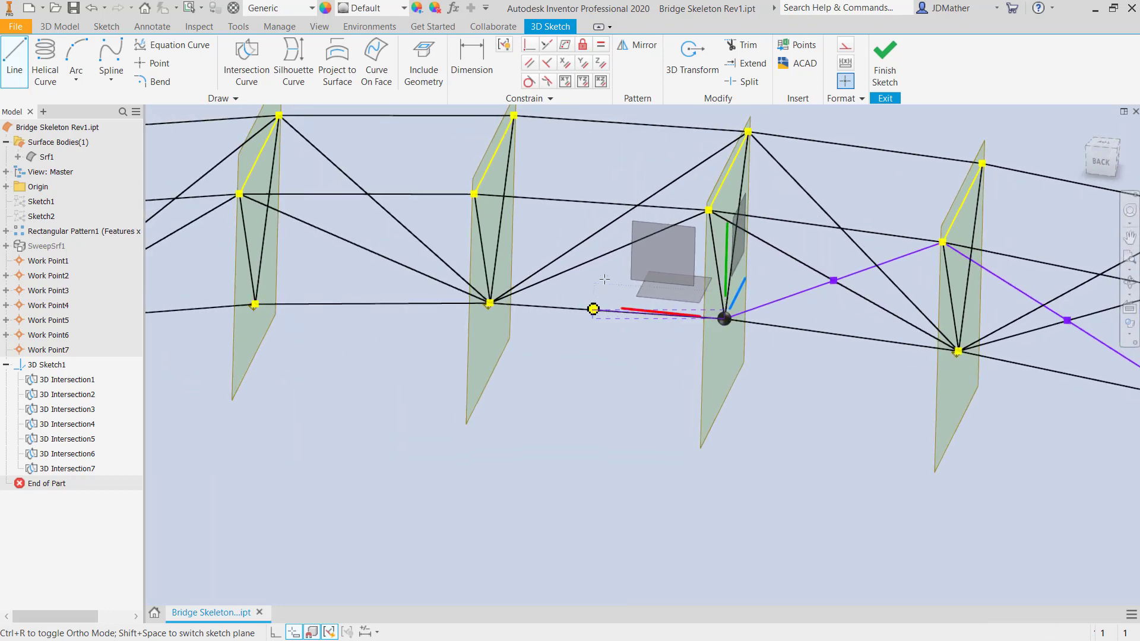
click(598, 257)
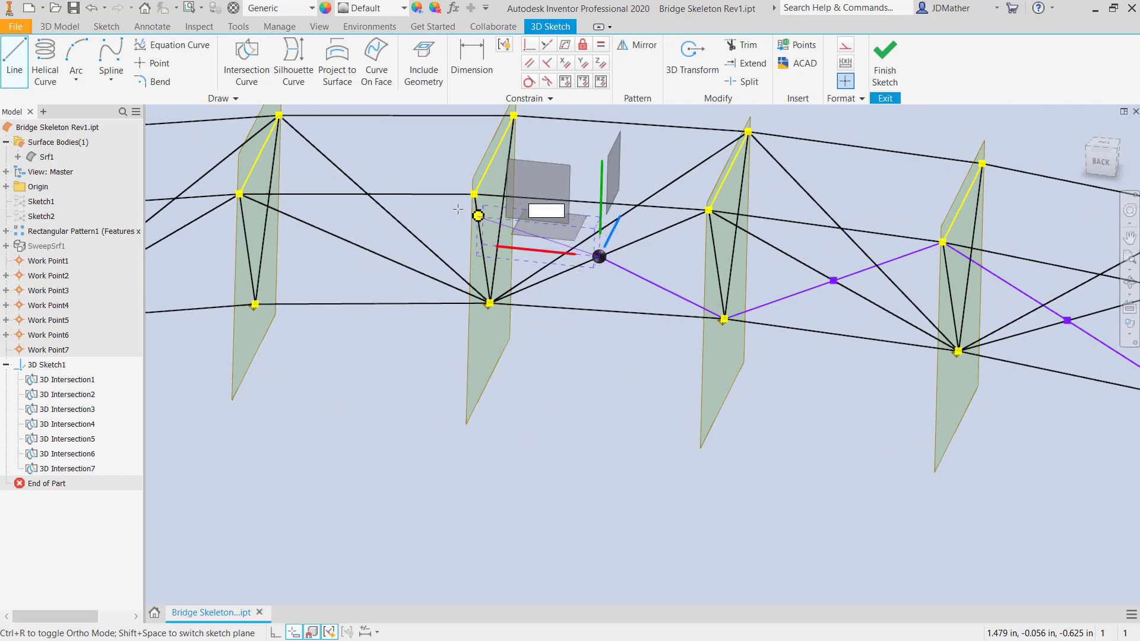
click(475, 194)
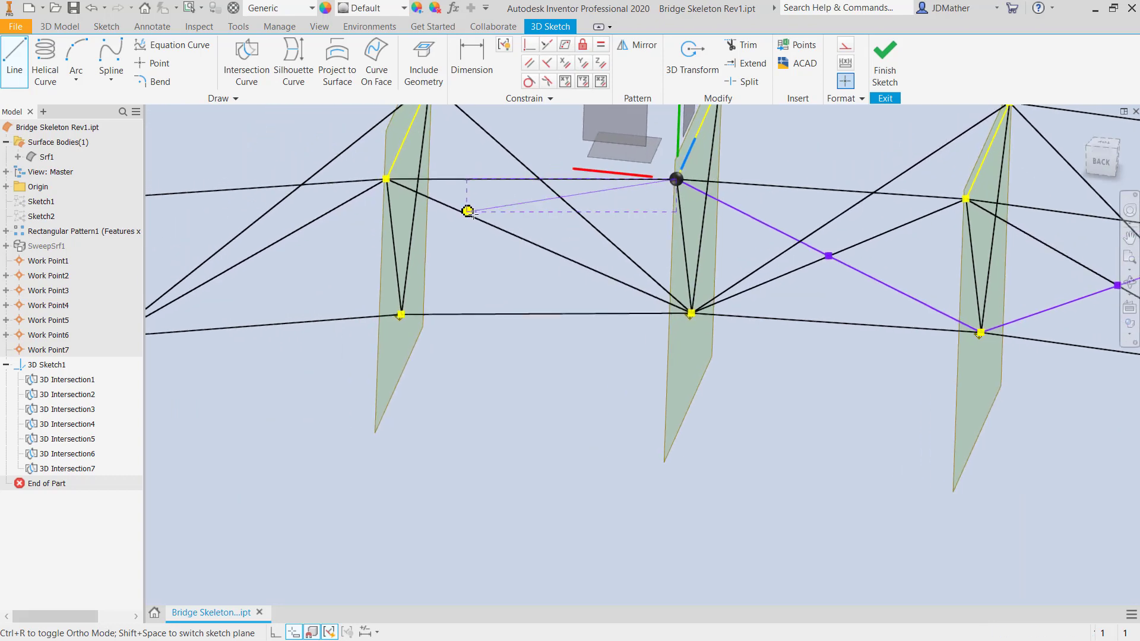
- Extend the crossing line through the diagonal midpoints of the last two rear bays to the far end plane's upper vertex and finish it
click(557, 247)
click(421, 318)
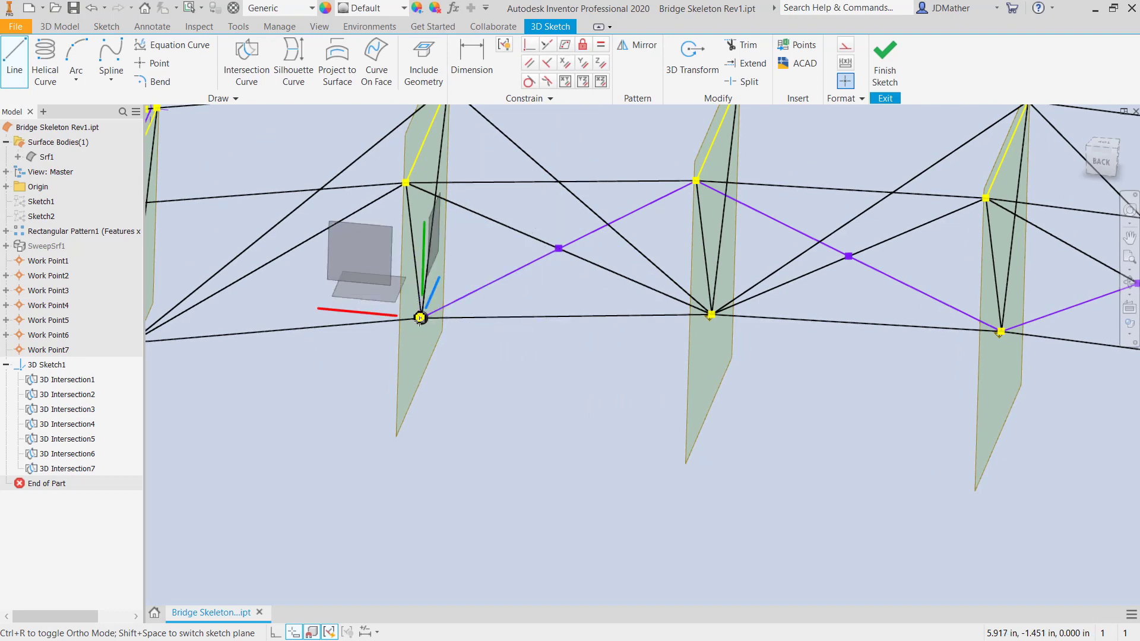
click(479, 273)
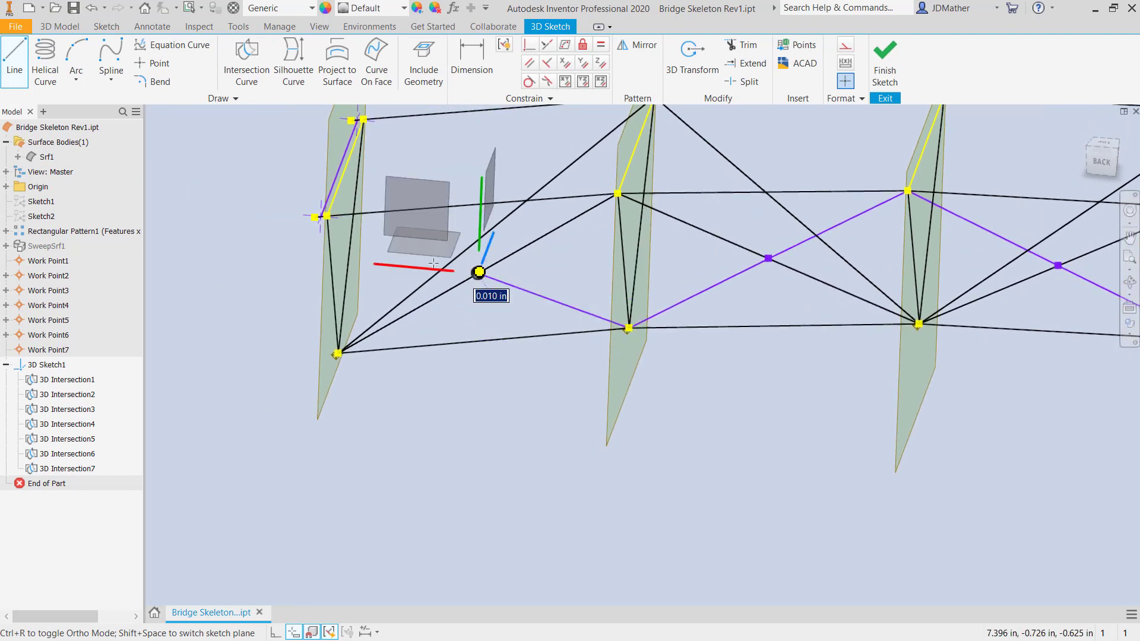
scroll(318, 201, up, 5)
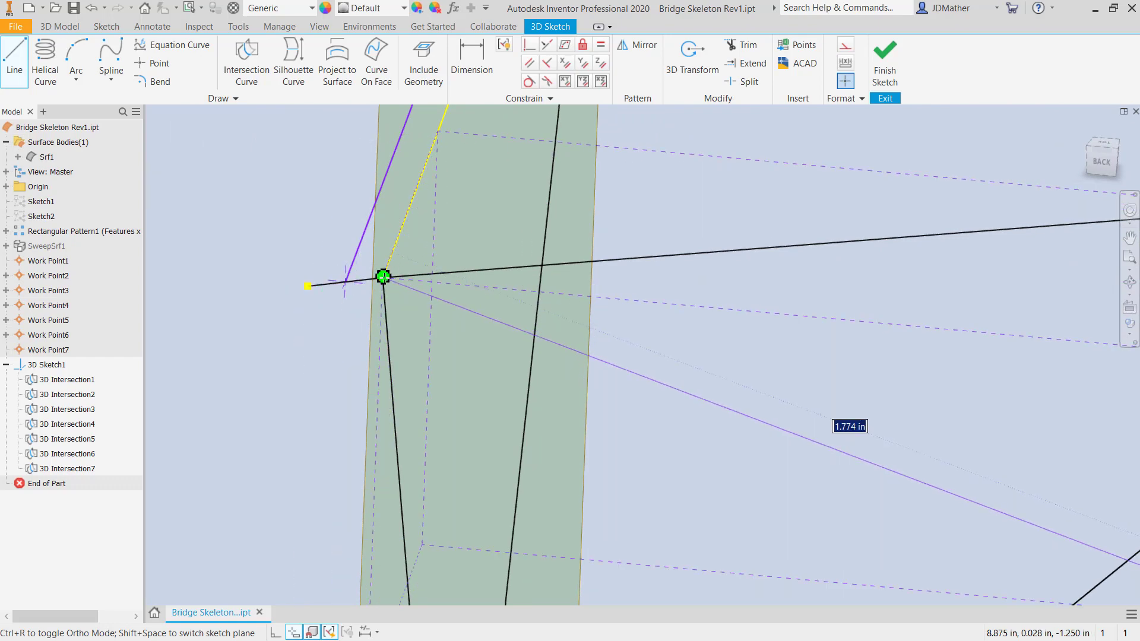
right_click(303, 208)
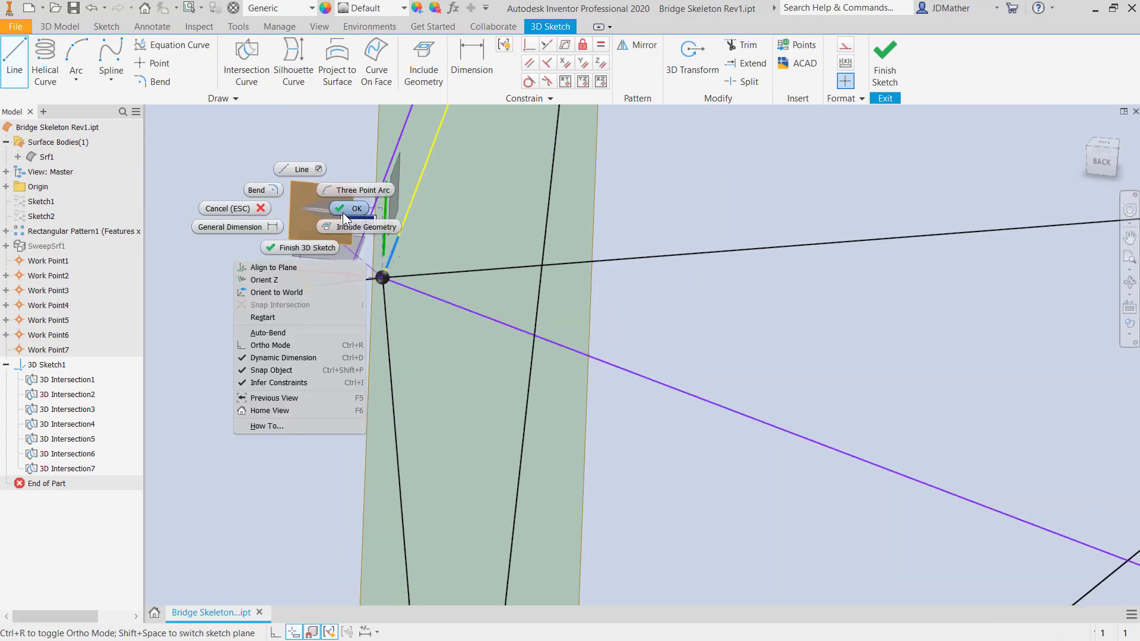
click(343, 214)
- Draw a 3D line on the front face from the end plane's upper vertex through the first bay's diagonal midpoint to the next plane's bottom vertex
scroll(323, 223, up, 8)
scroll(643, 480, up, 1)
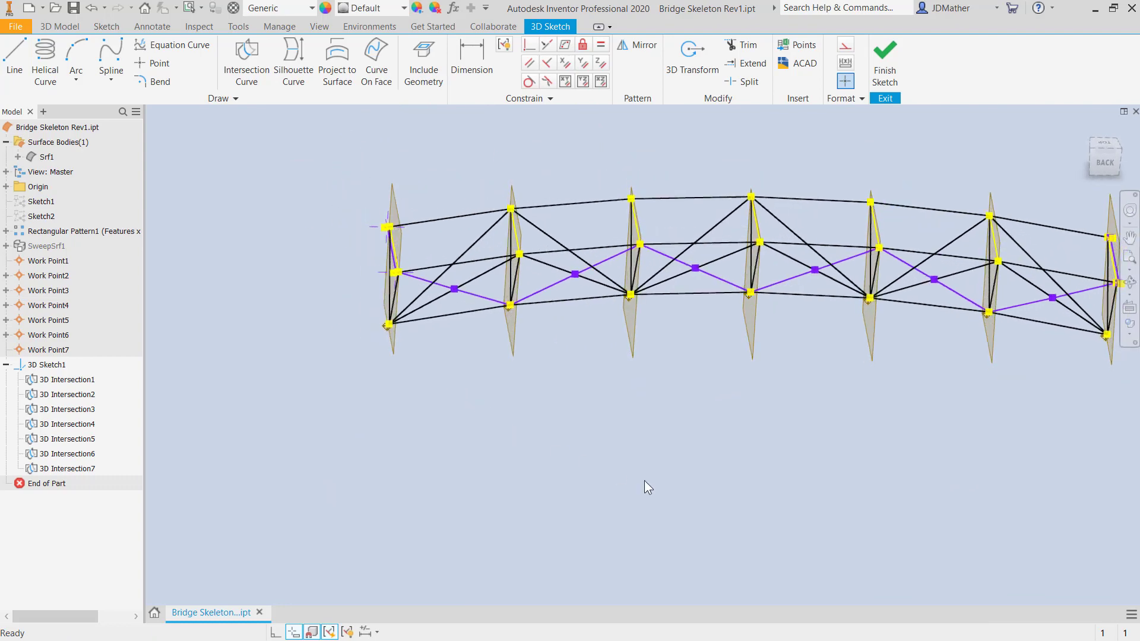
shift+middle_drag(643, 480, 871, 471)
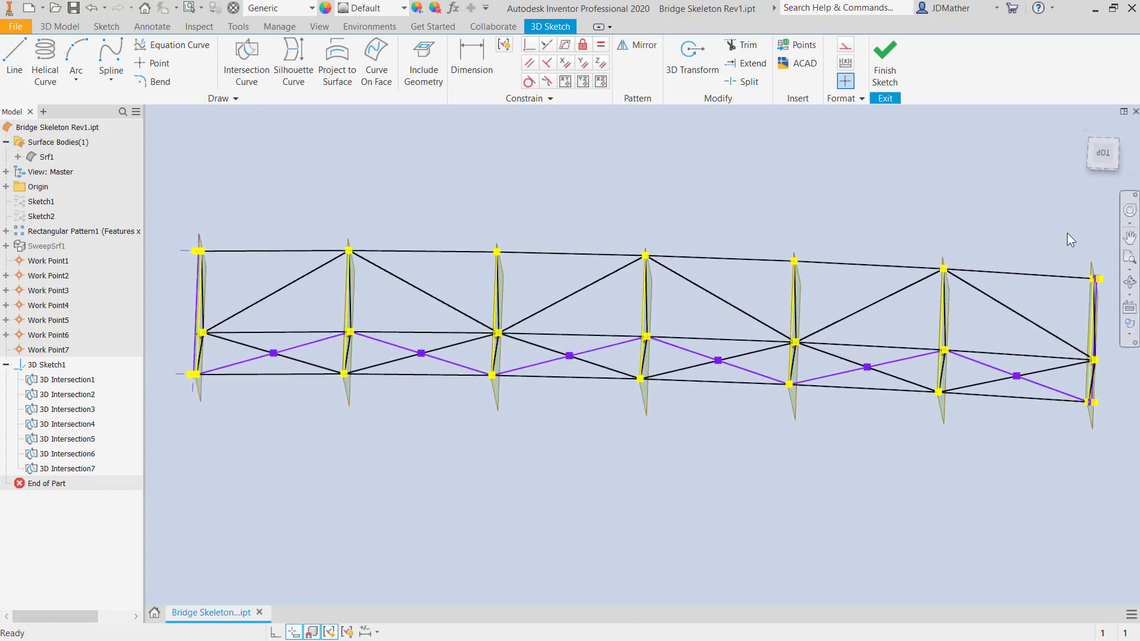
click(1107, 159)
scroll(432, 371, down, 5)
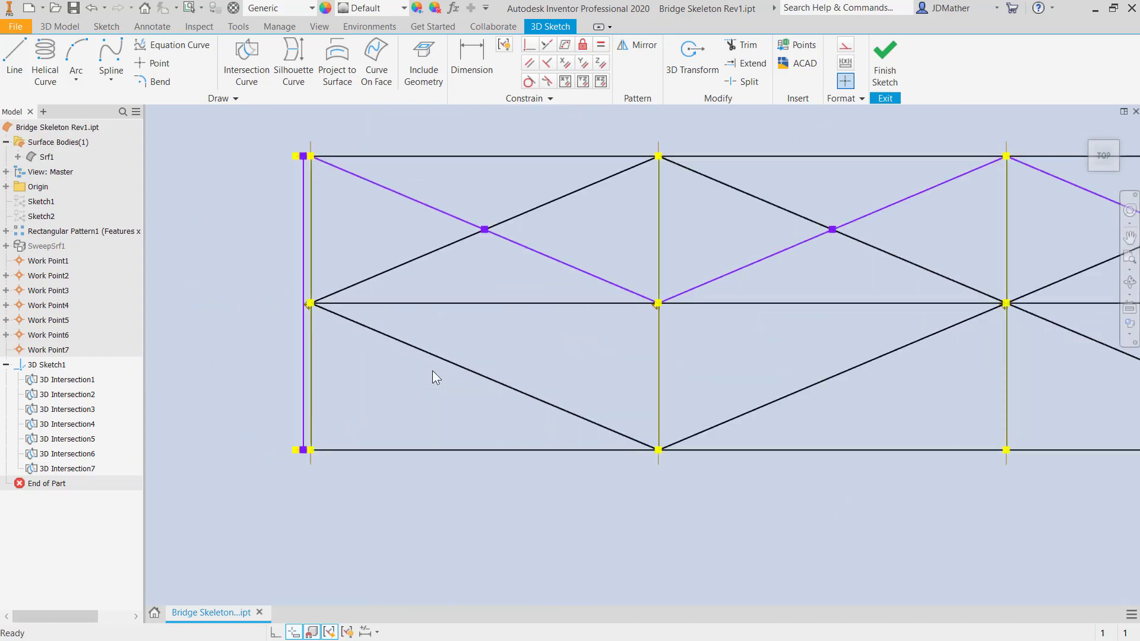
scroll(337, 422, up, 1)
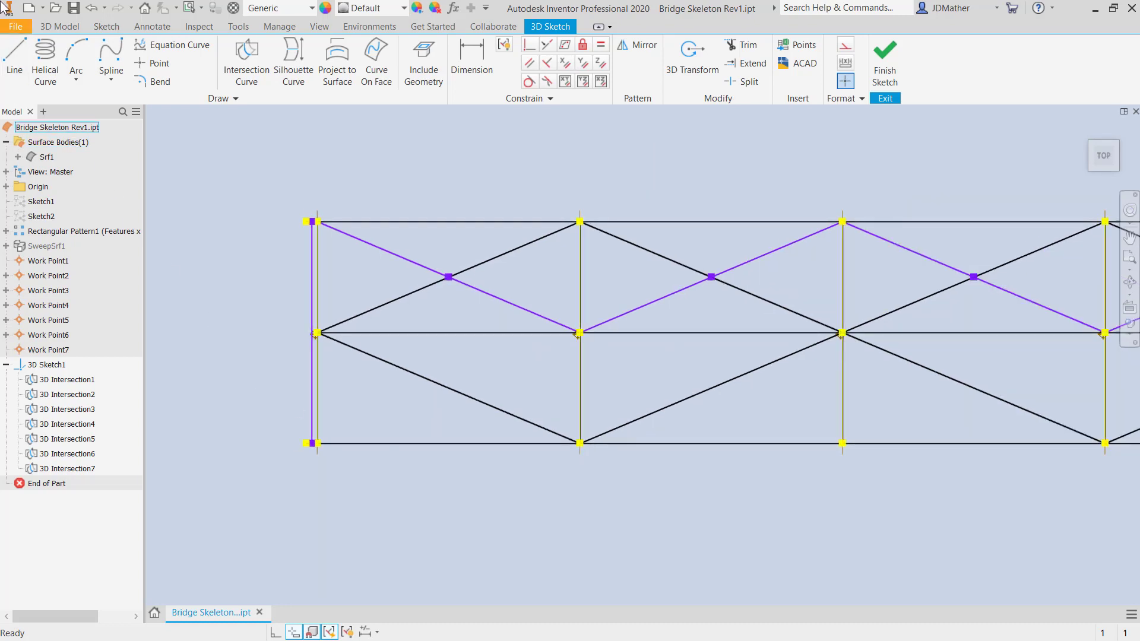
click(14, 59)
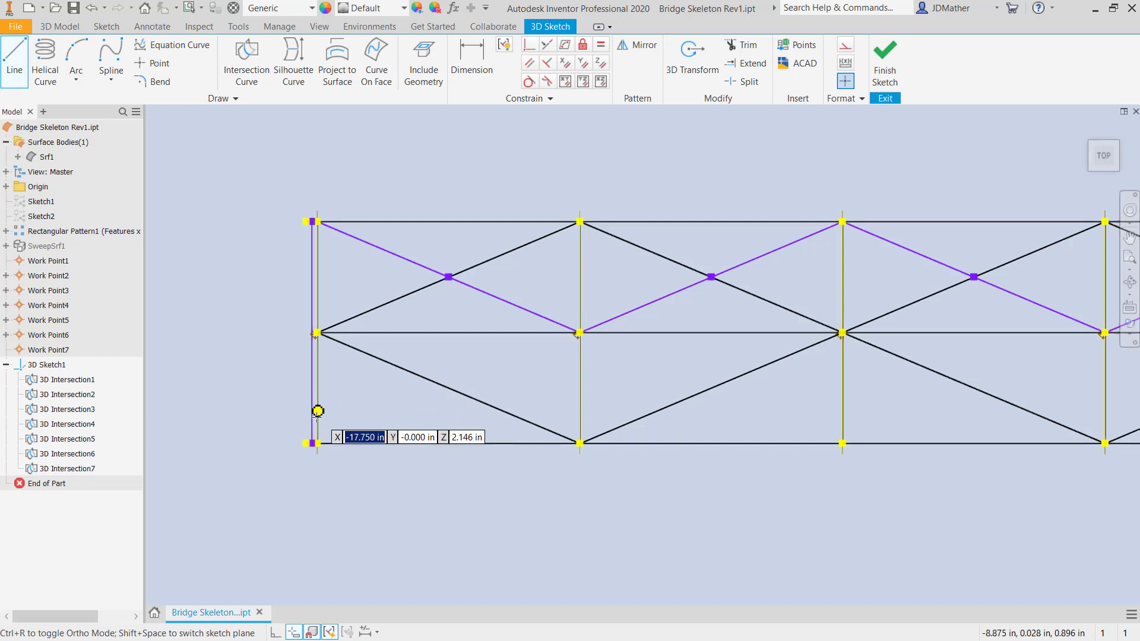
click(317, 443)
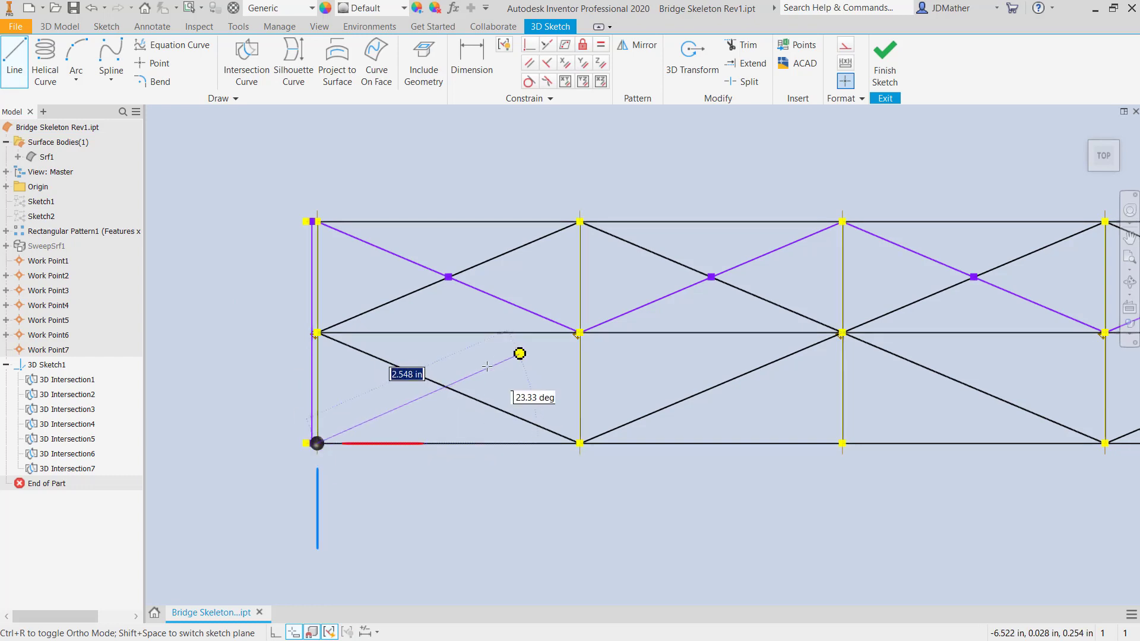
click(448, 386)
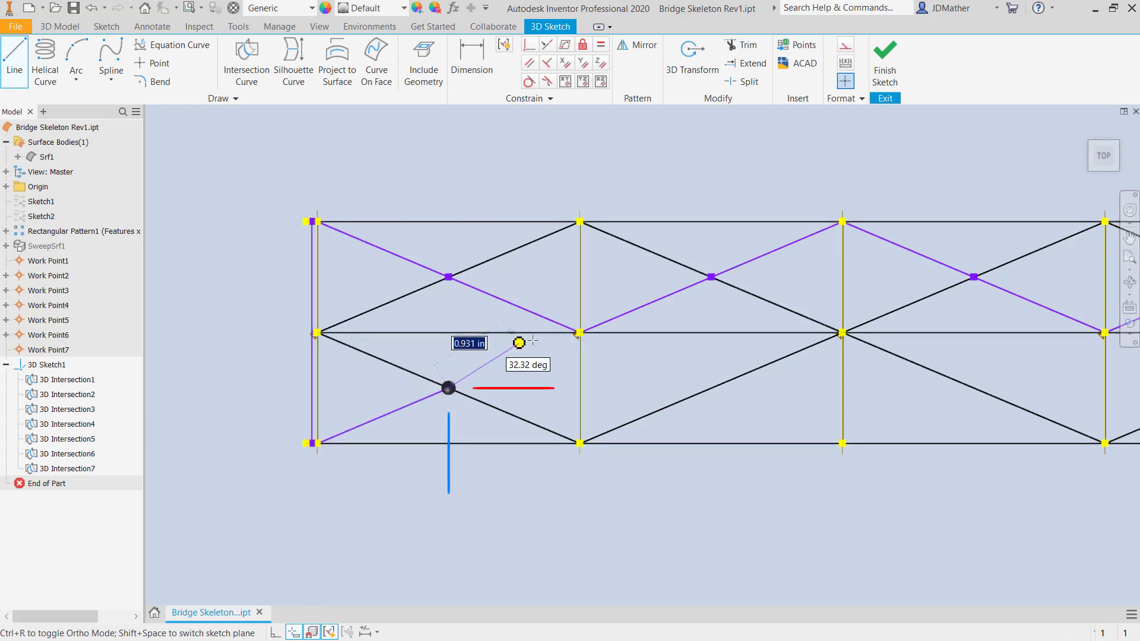
shift+middle_drag(528, 340, 572, 334)
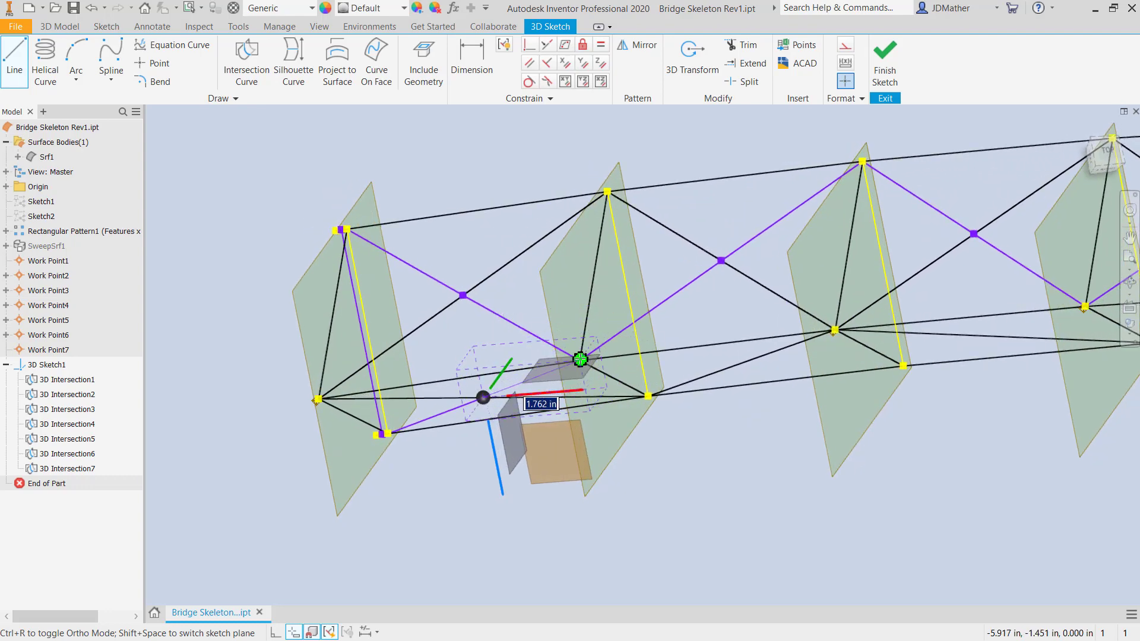
- Extend the crossing line across the next four front bays, passing through each diagonal's midpoint and alternating upper and bottom vertices
shift+middle_drag(718, 395, 669, 293)
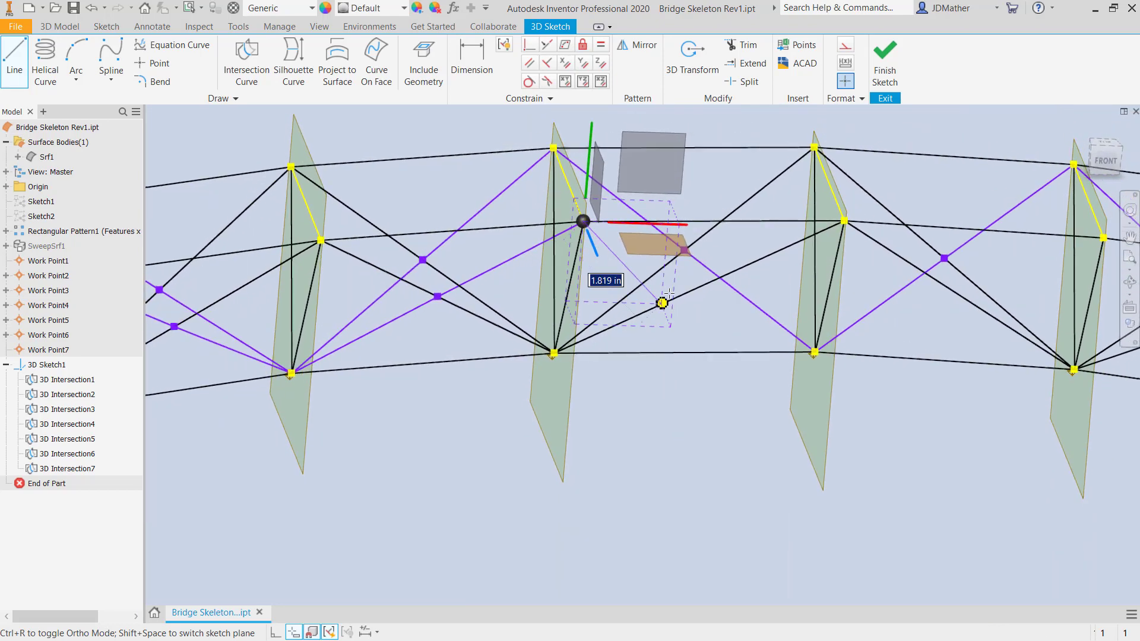
click(700, 286)
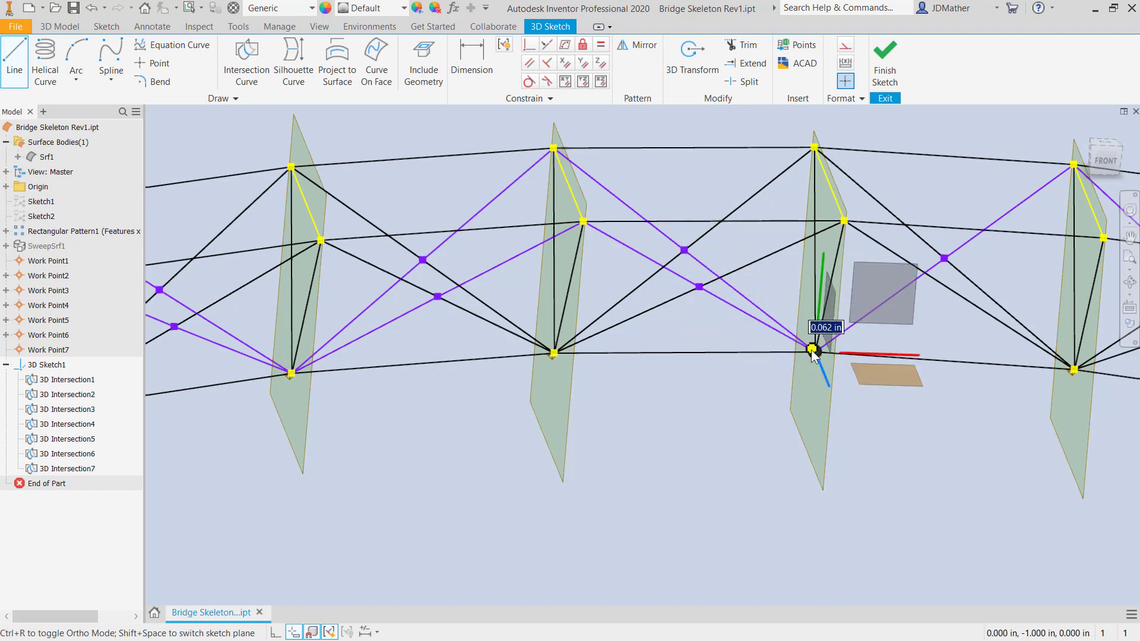
shift+middle_drag(814, 343, 763, 274)
shift+middle_drag(809, 228, 831, 313)
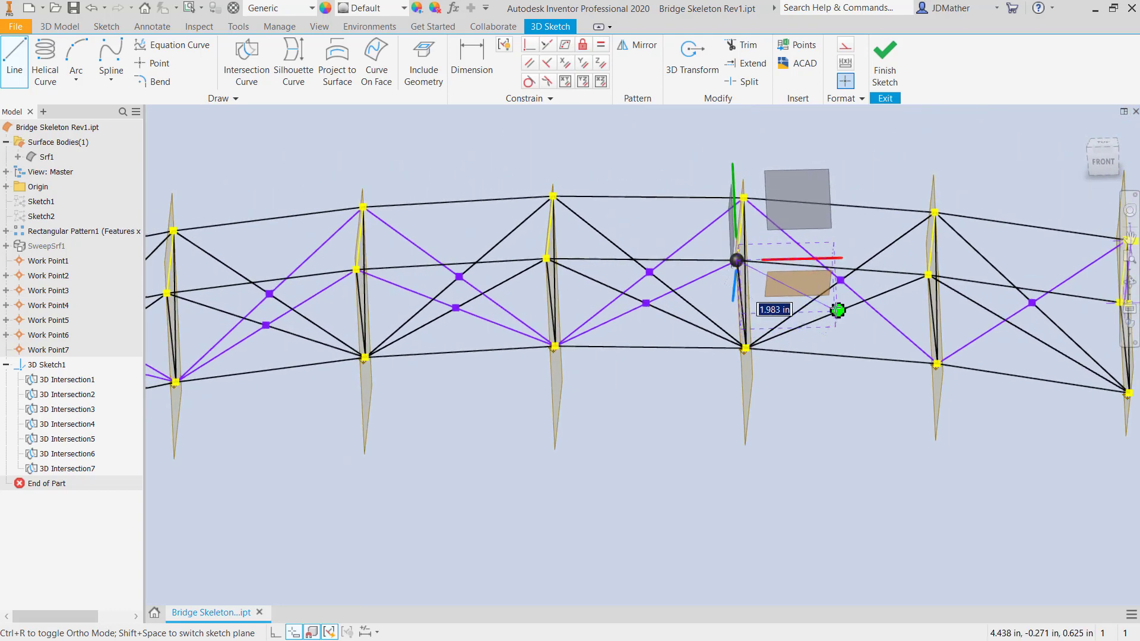
mouse_move(908, 364)
shift+middle_down()
mouse_move(707, 379)
mouse_move(794, 327)
mouse_move(781, 357)
mouse_move(914, 350)
shift+middle_up()
scroll(914, 350, down, 3)
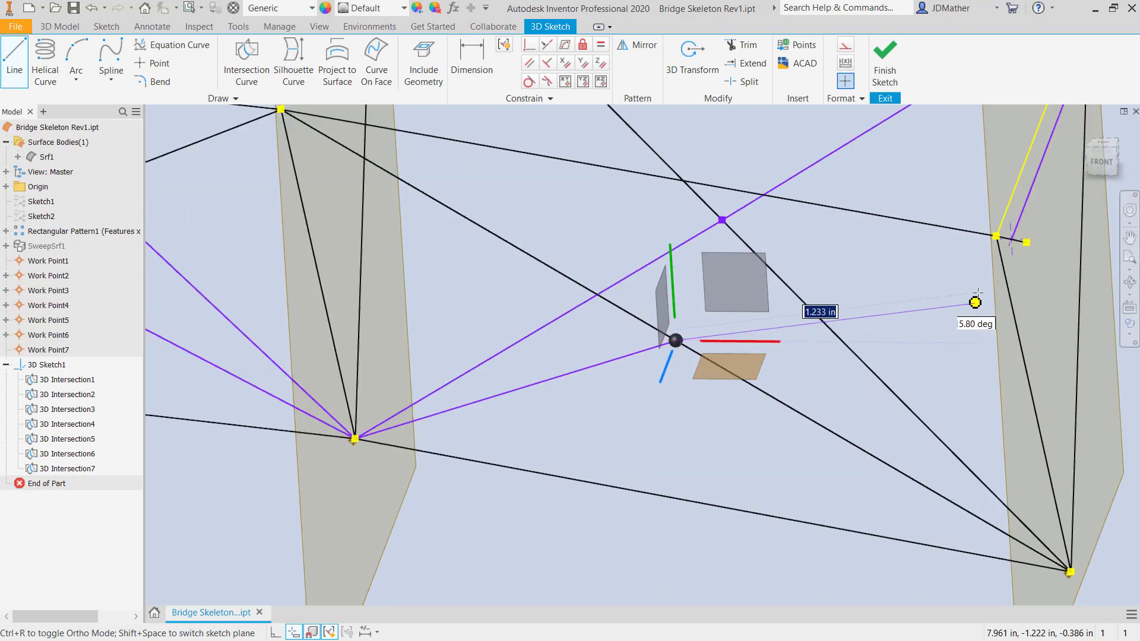
- End the crossing line at the far end plane's upper front vertex in the last bay and finish the line
scroll(1002, 234, down, 4)
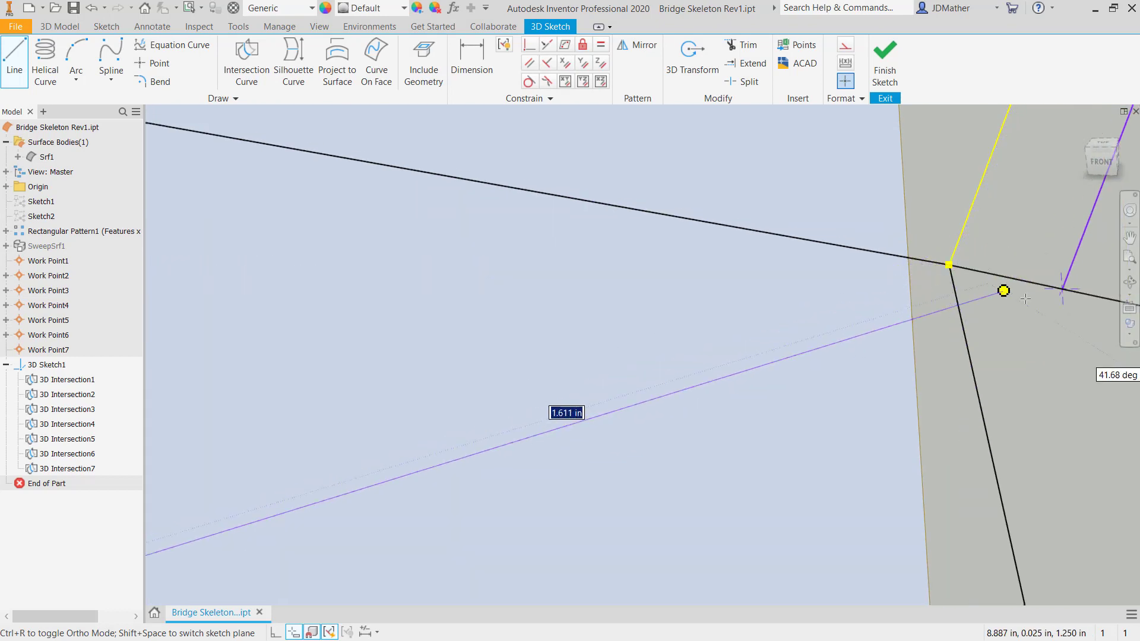
scroll(1098, 299, up, 2)
middle_drag(1098, 299, 915, 314)
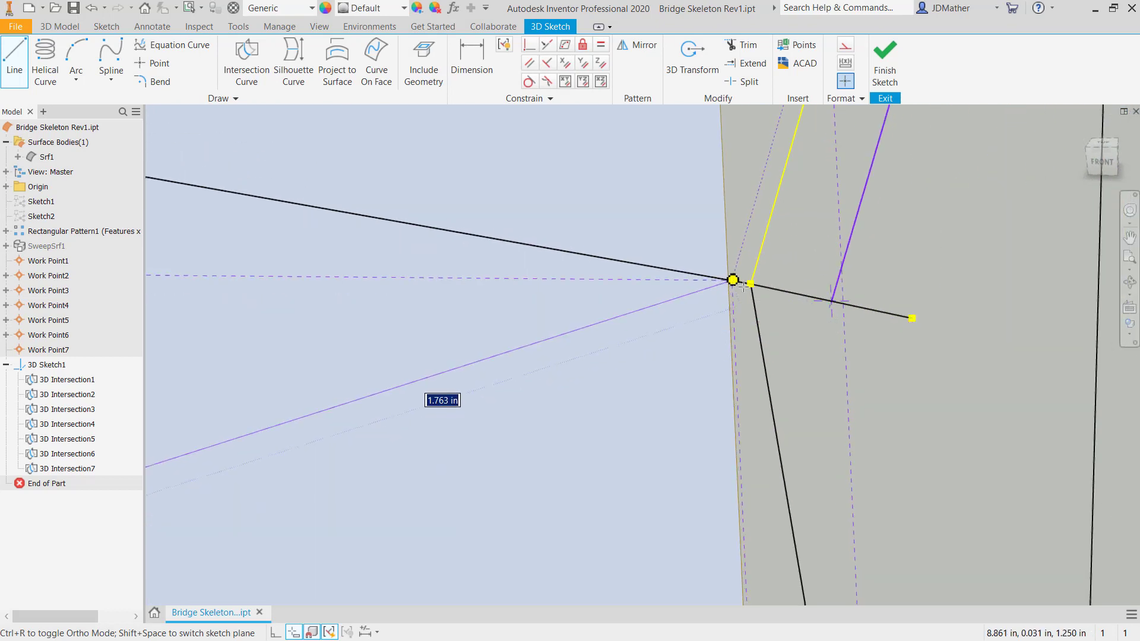
click(751, 283)
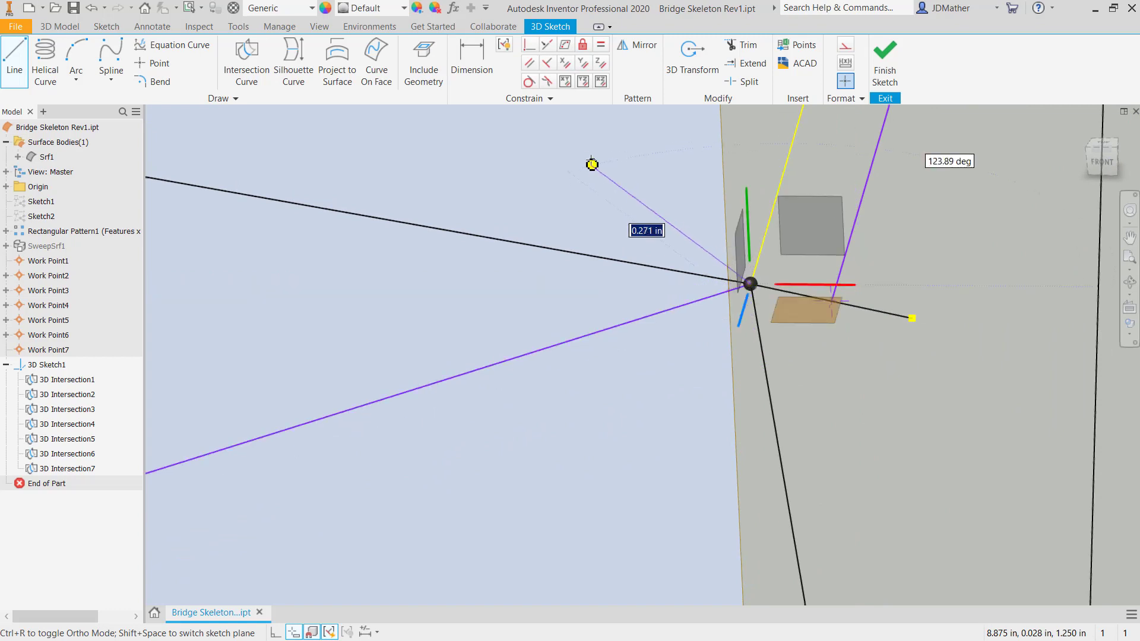
right_click(589, 161)
click(623, 161)
scroll(627, 159, up, 5)
scroll(665, 265, up, 5)
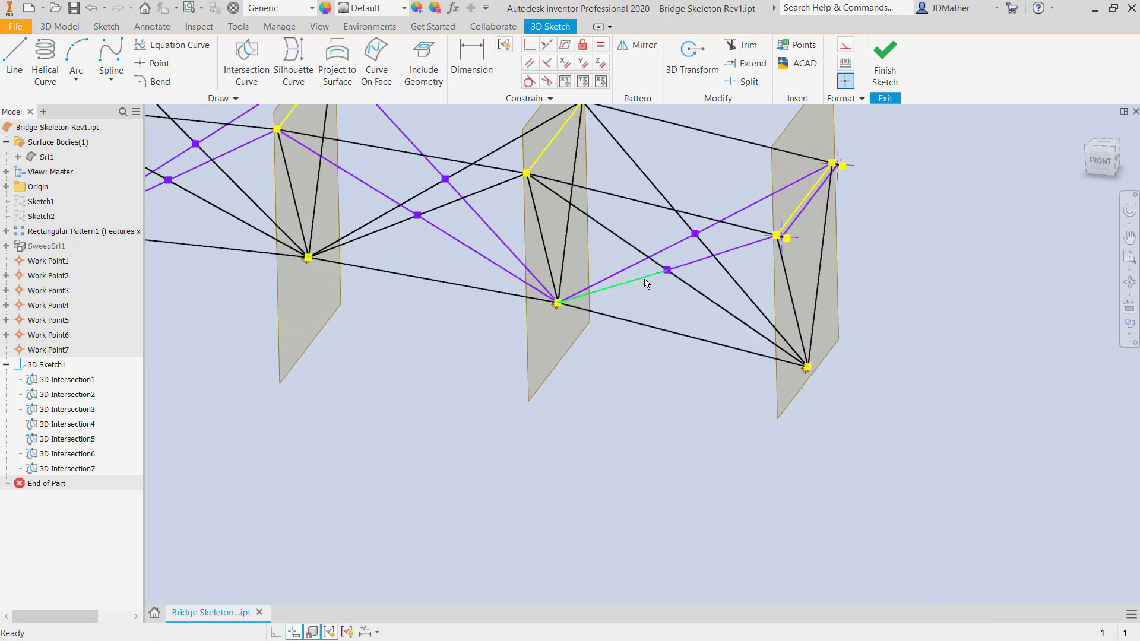
scroll(664, 355, down, 2)
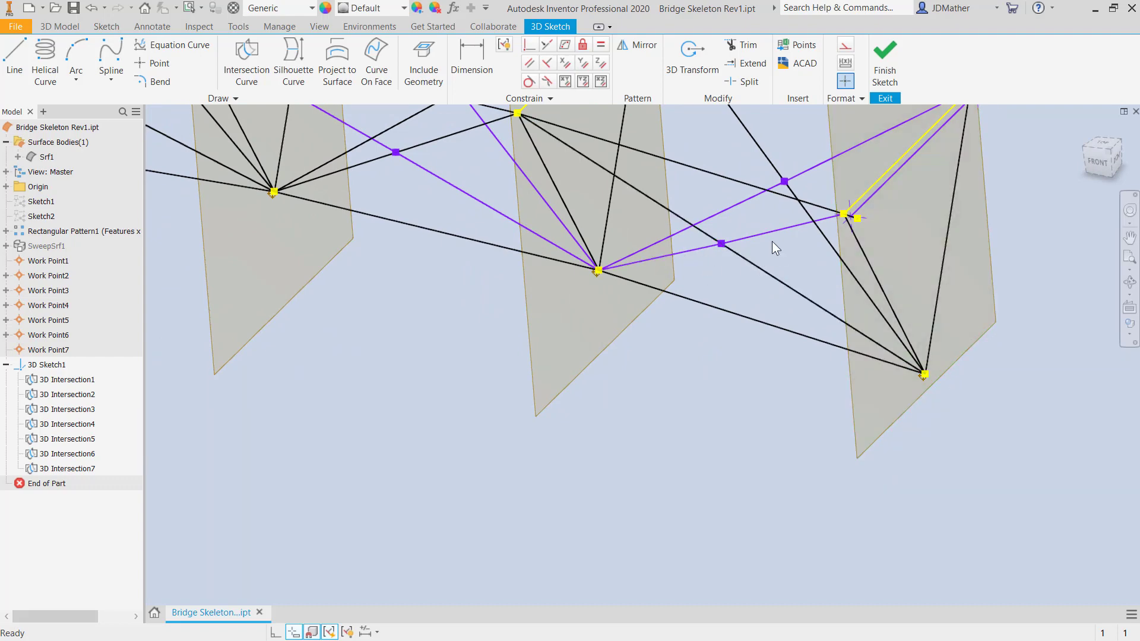
scroll(685, 417, up, 5)
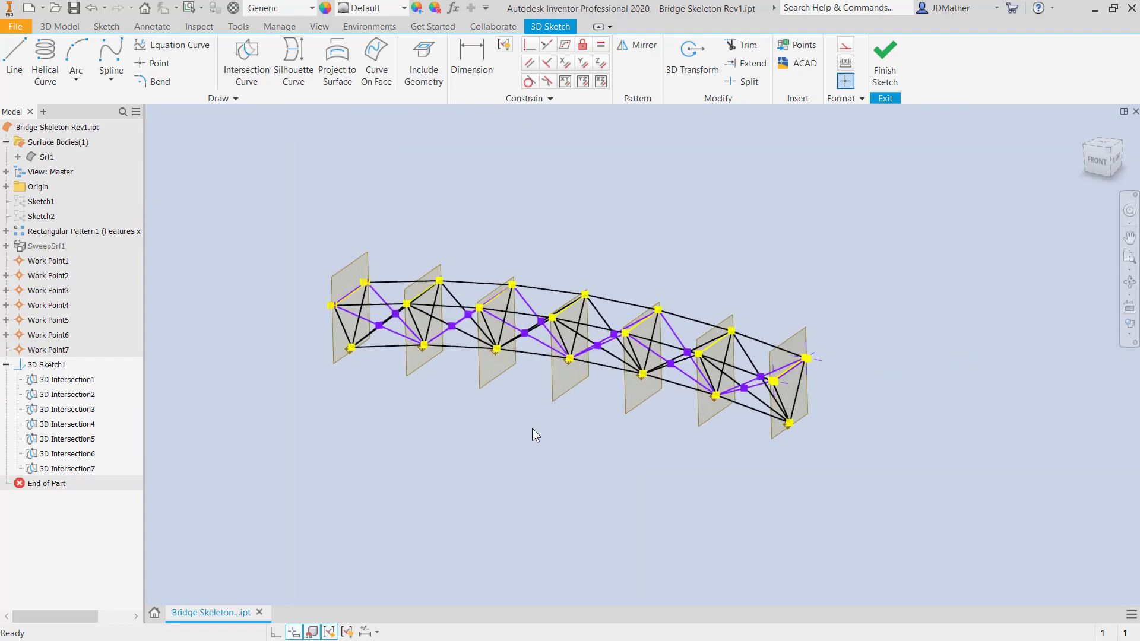
scroll(482, 440, down, 5)
scroll(317, 313, up, 5)
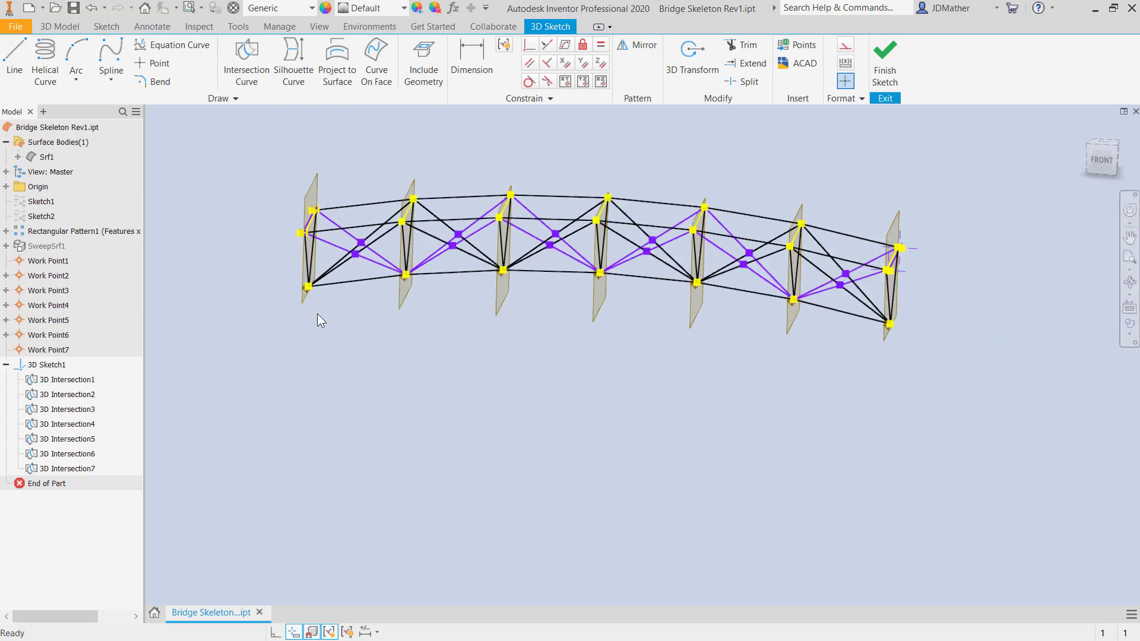
scroll(479, 328, down, 2)
- Turn off the visibility of all seven work planes along the bridge, from one end to the other
mouse_move(536, 359)
shift+middle_down()
mouse_move(604, 336)
mouse_move(731, 444)
mouse_move(805, 419)
mouse_move(806, 362)
shift+middle_up()
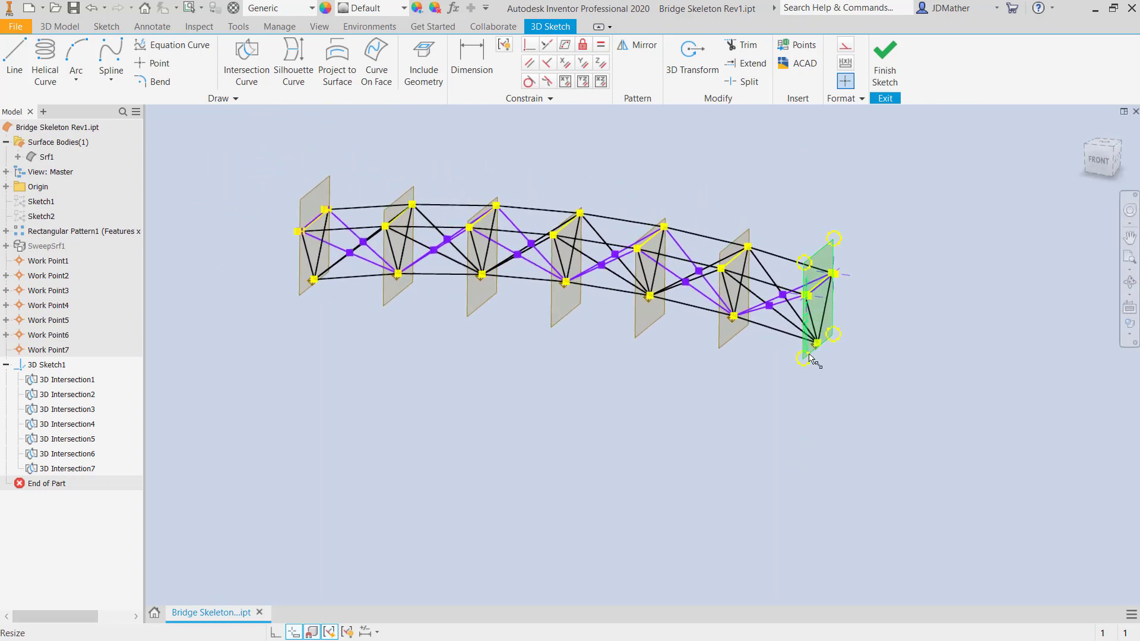
right_click(811, 359)
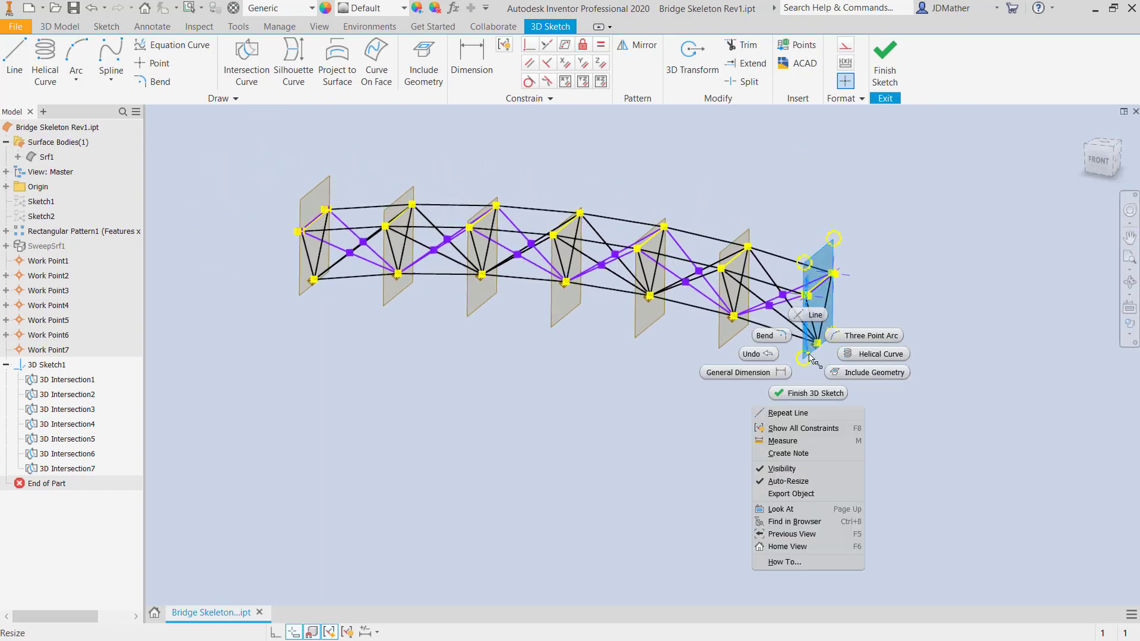
click(786, 469)
right_click(738, 343)
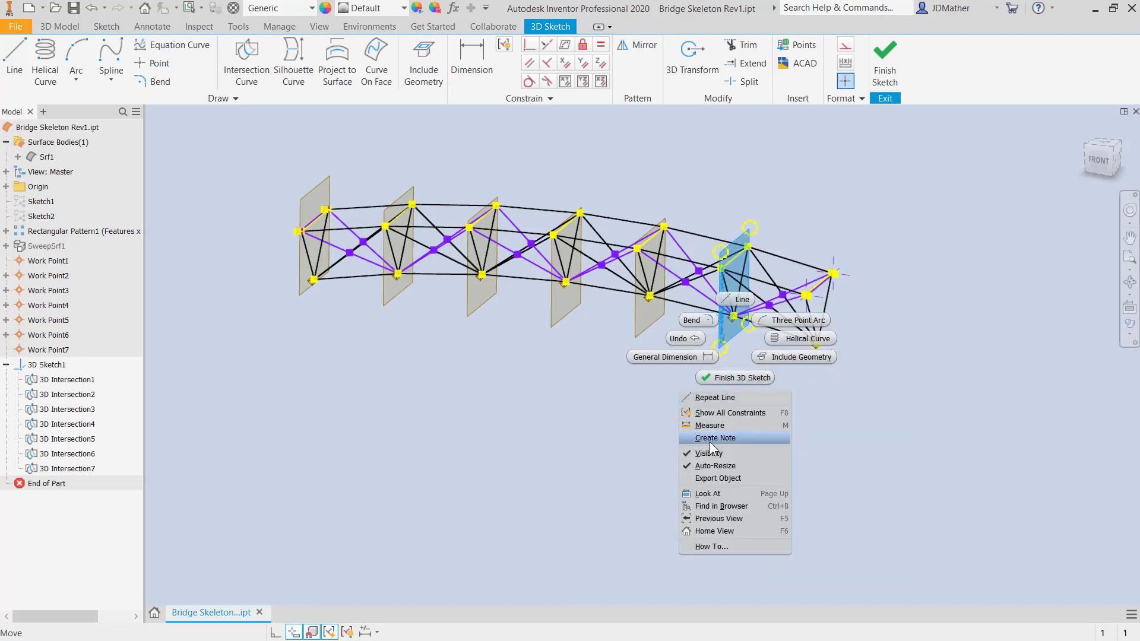
click(709, 461)
right_click(652, 324)
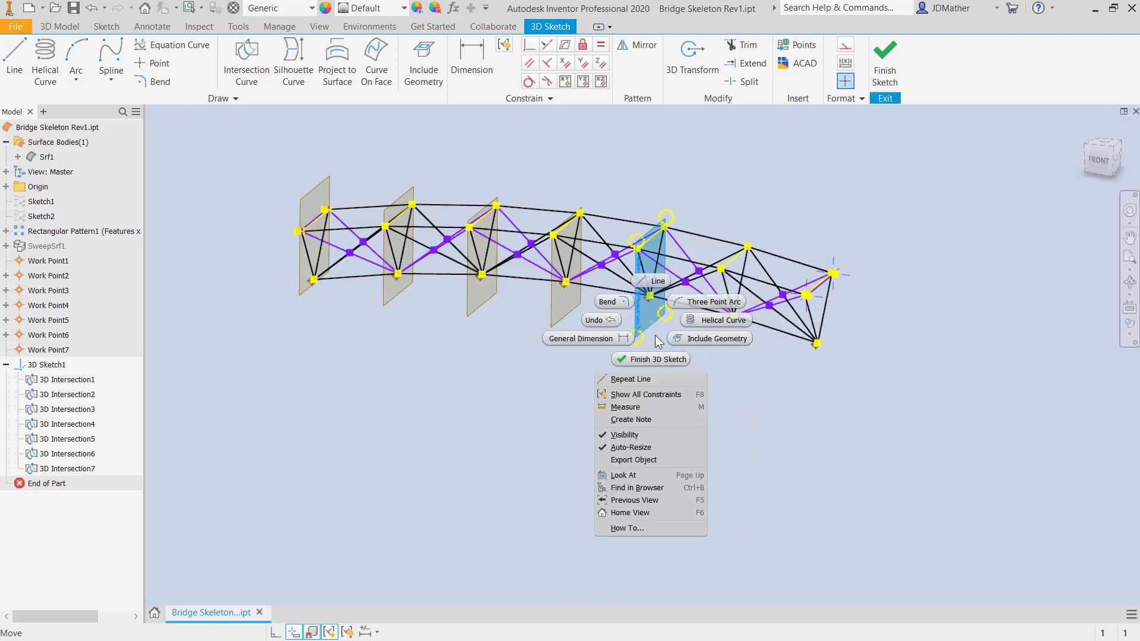
click(629, 436)
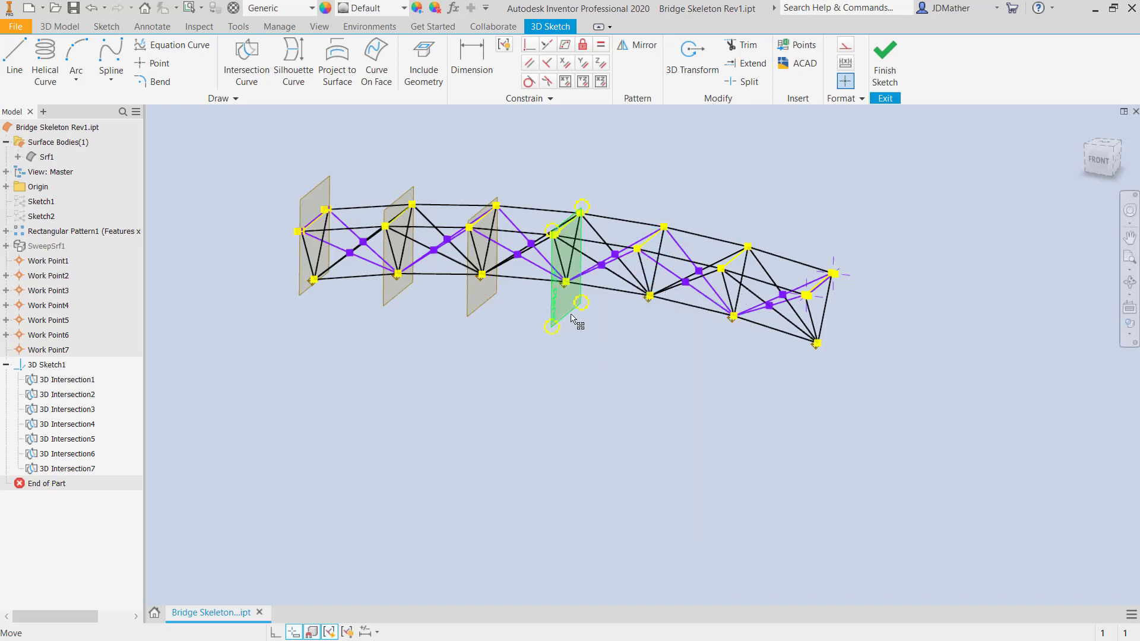
right_click(571, 319)
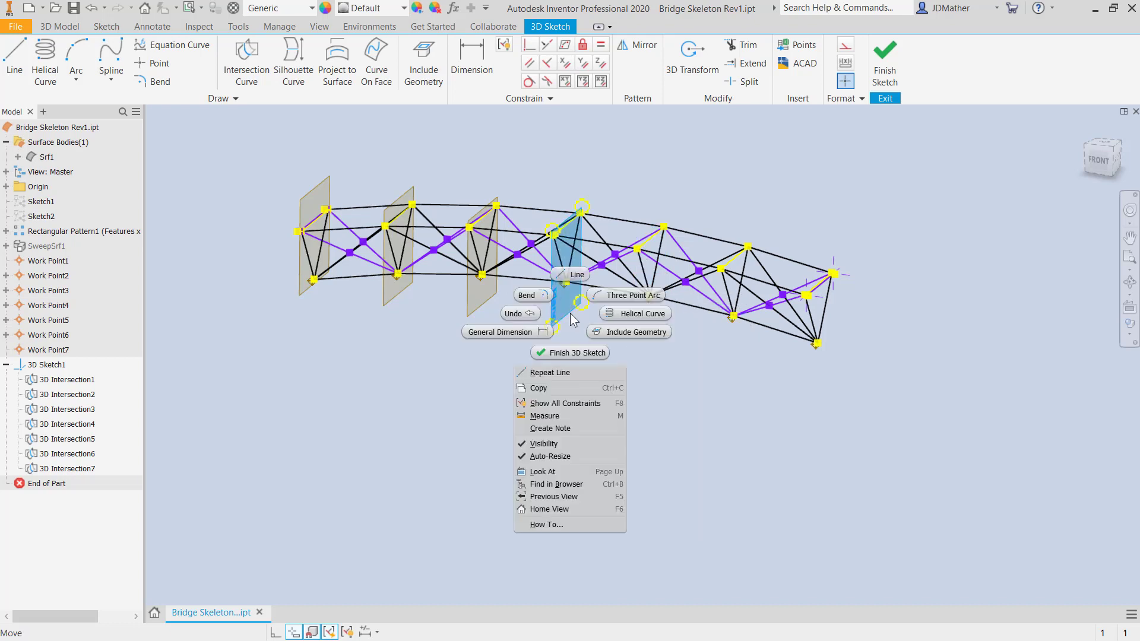
click(541, 442)
right_click(479, 307)
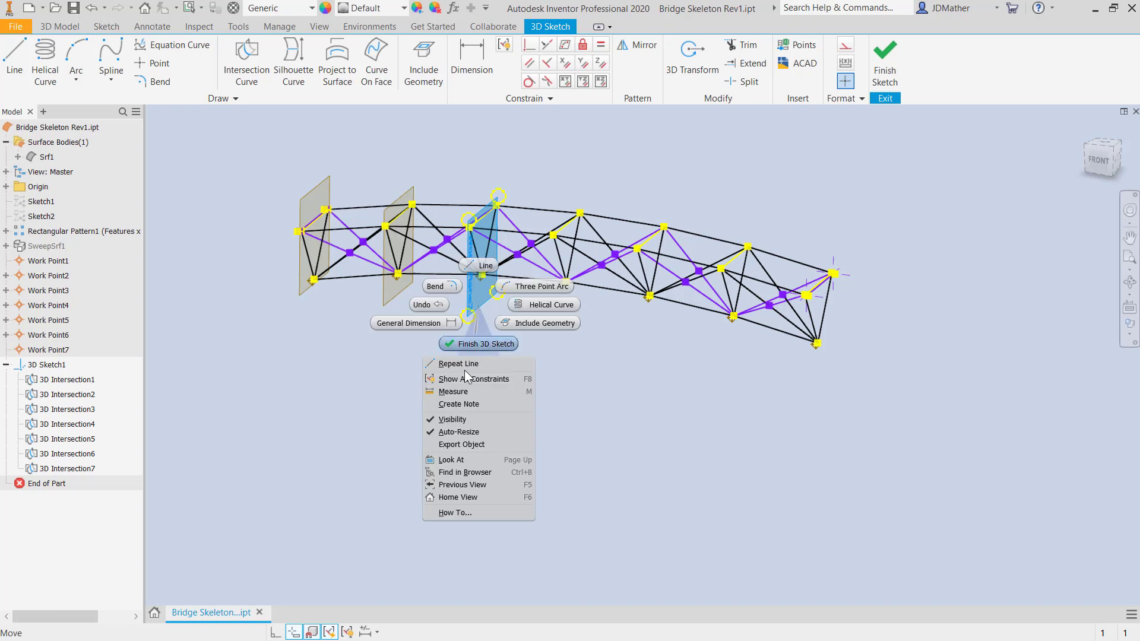
click(449, 423)
right_click(408, 291)
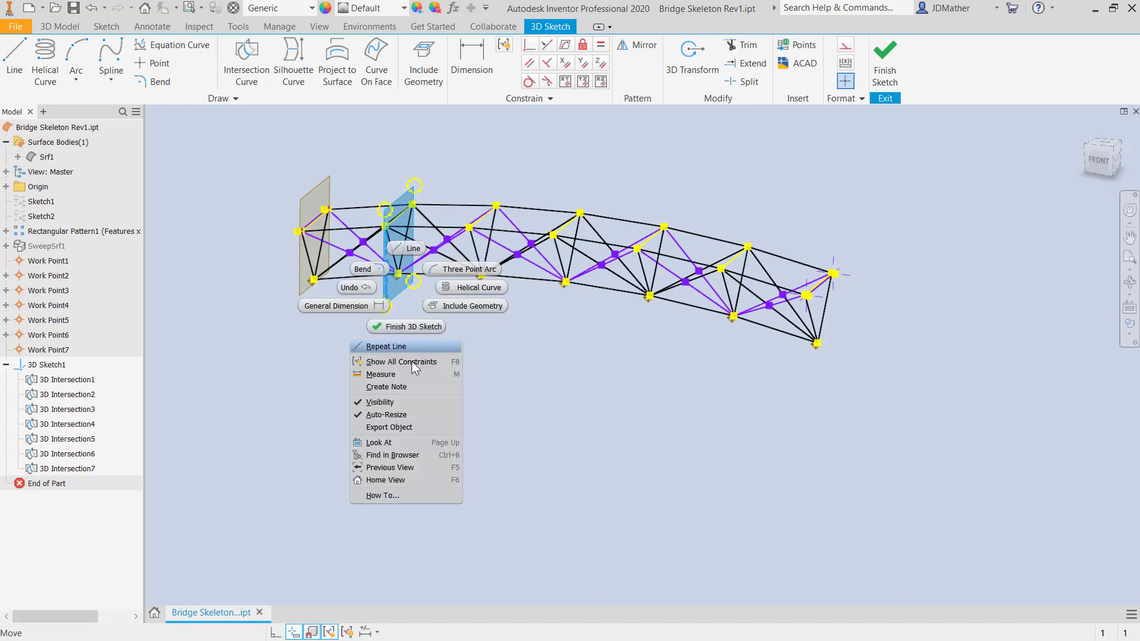
click(400, 403)
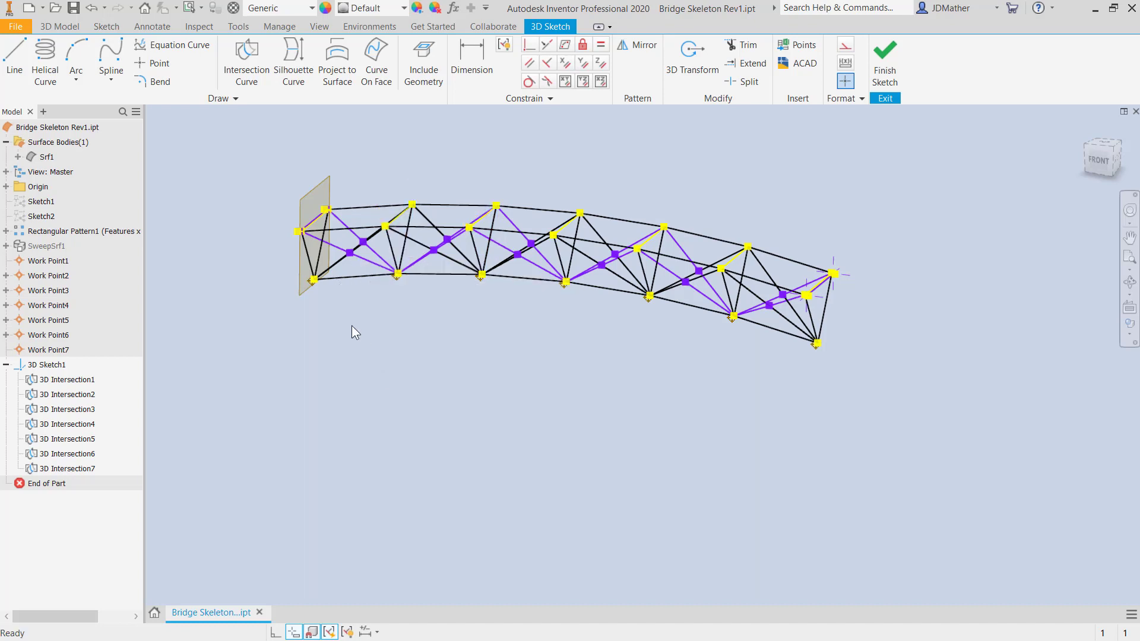
right_click(308, 297)
click(301, 408)
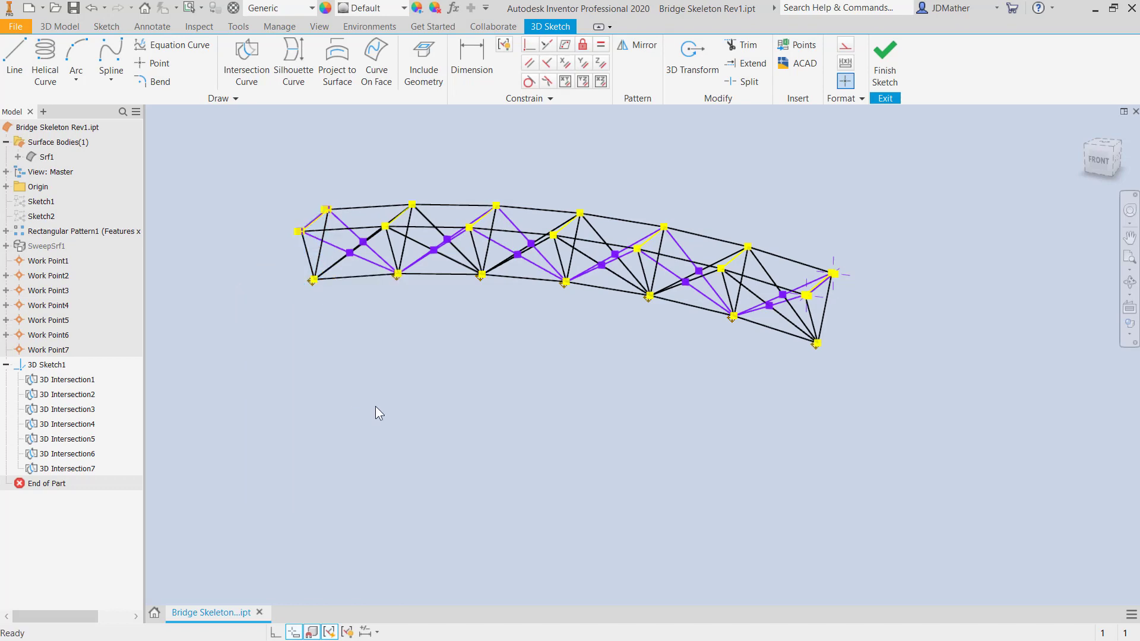
- Turn off the visibility of Work Point1 through Work Point7 and finish the 3D sketch
mouse_move(375, 406)
shift+middle_down()
mouse_move(291, 406)
mouse_move(312, 323)
mouse_move(423, 196)
mouse_move(956, 371)
mouse_move(318, 308)
mouse_move(206, 277)
mouse_move(232, 220)
shift+middle_up()
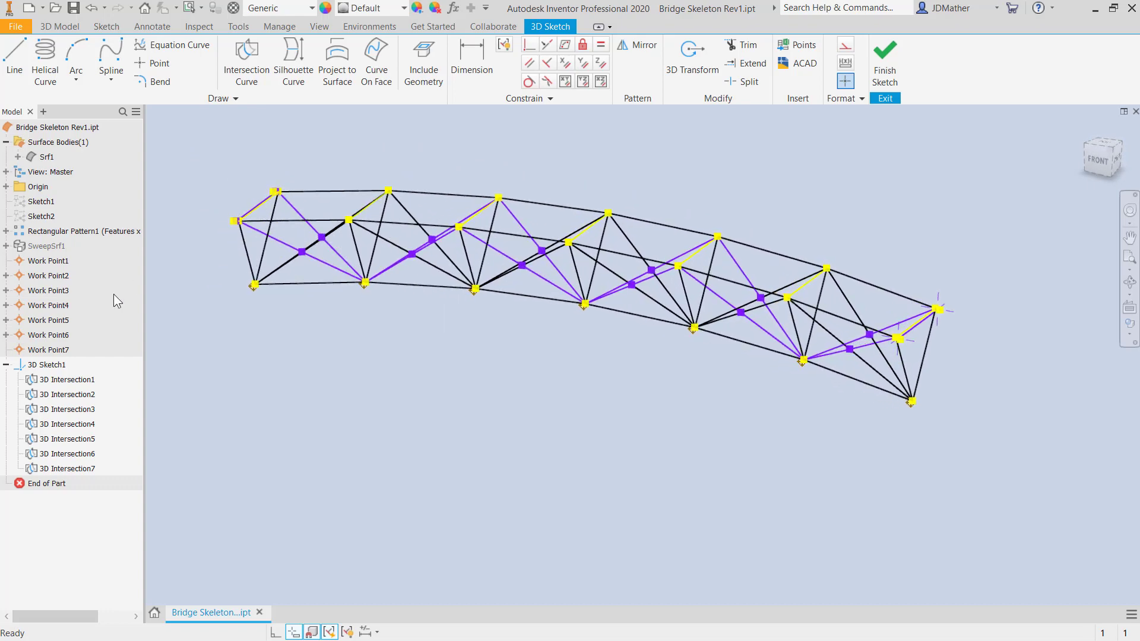
click(6, 246)
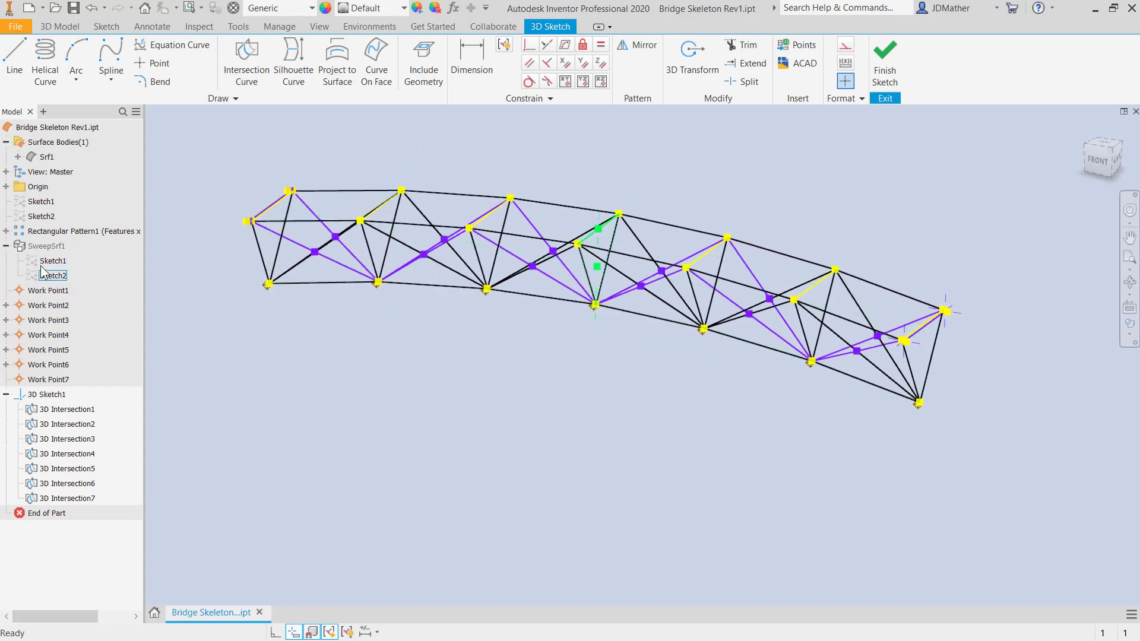
click(6, 245)
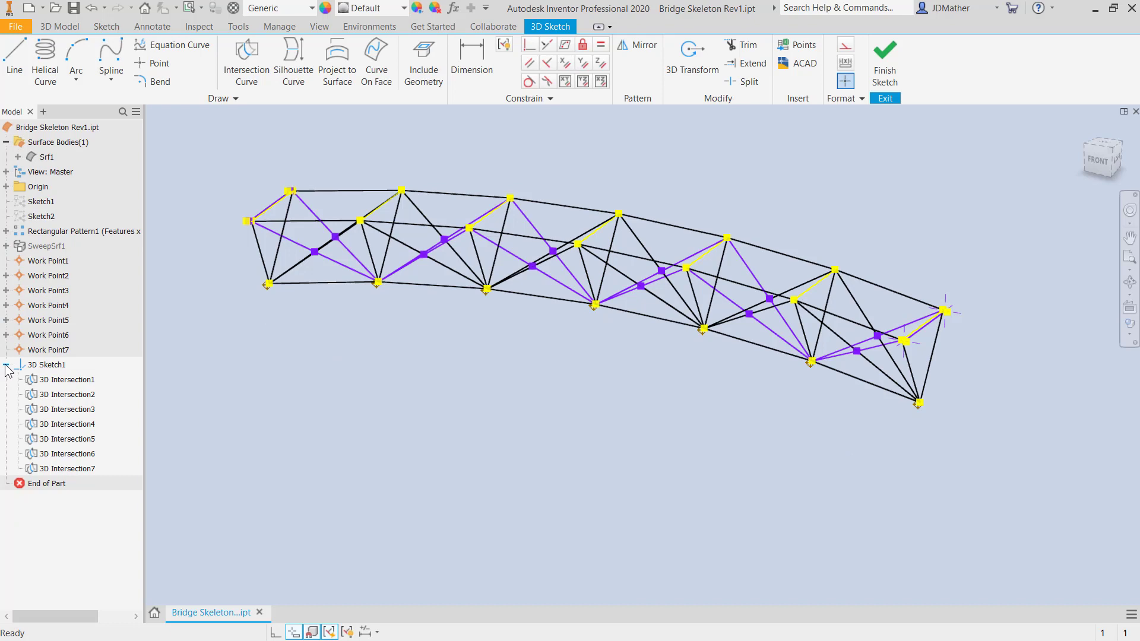
click(6, 364)
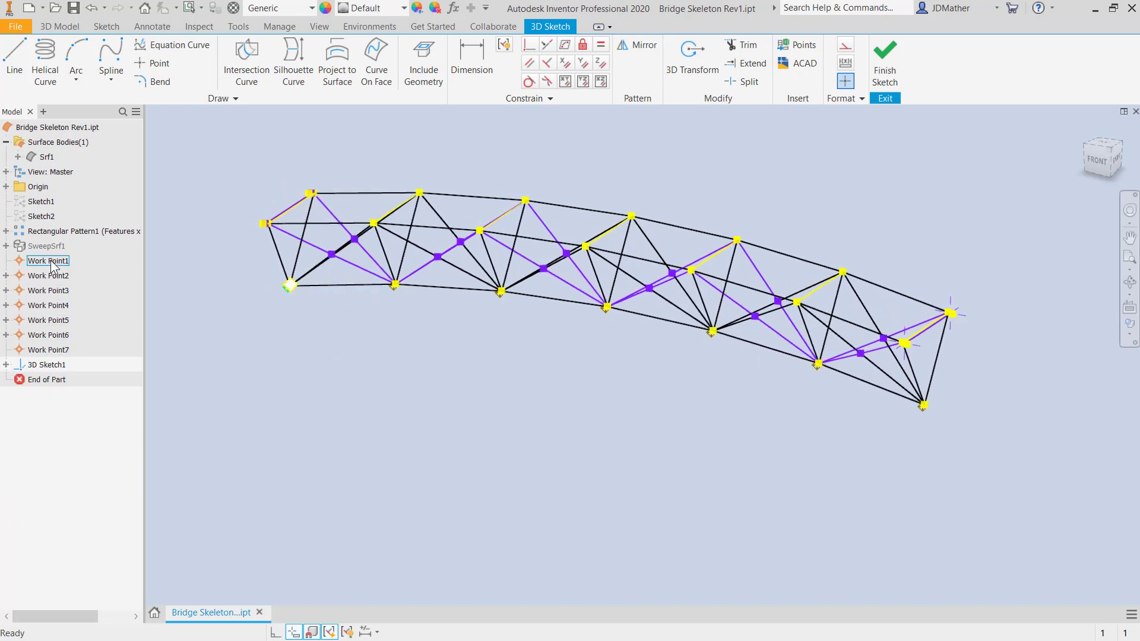
shift+click(48, 350)
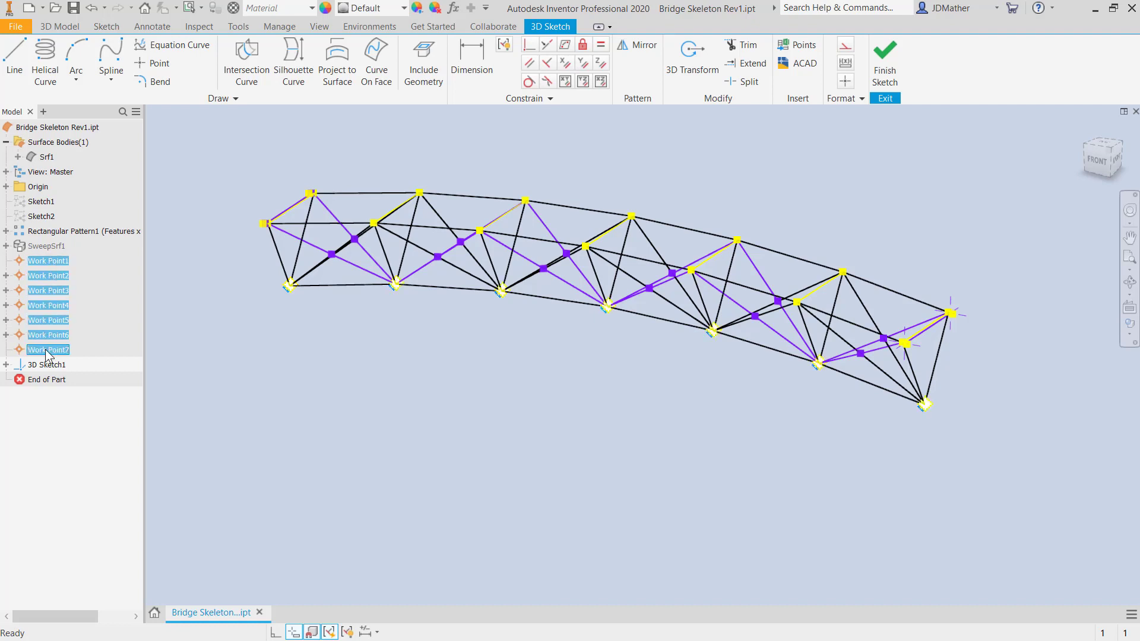
right_click(47, 353)
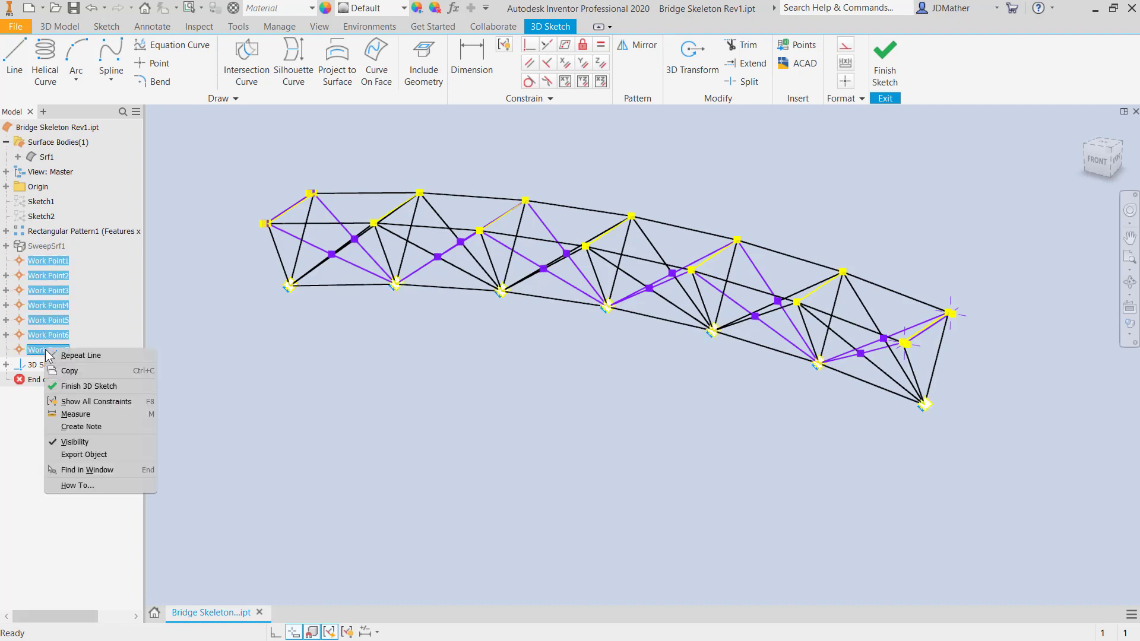
click(72, 442)
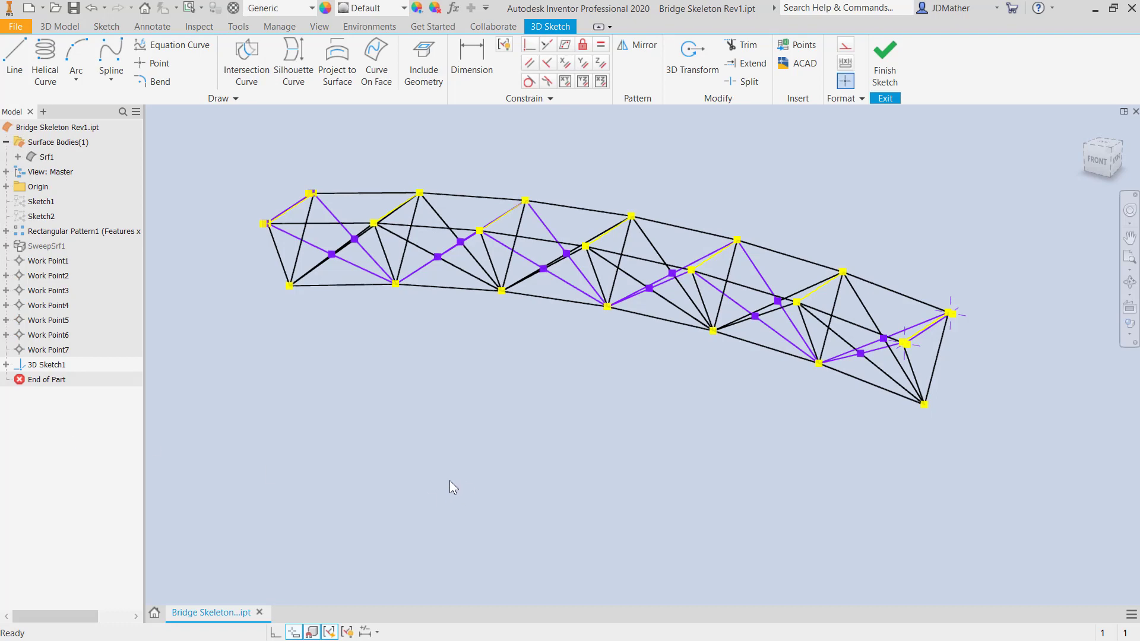
shift+middle_drag(450, 479, 442, 487)
click(886, 59)
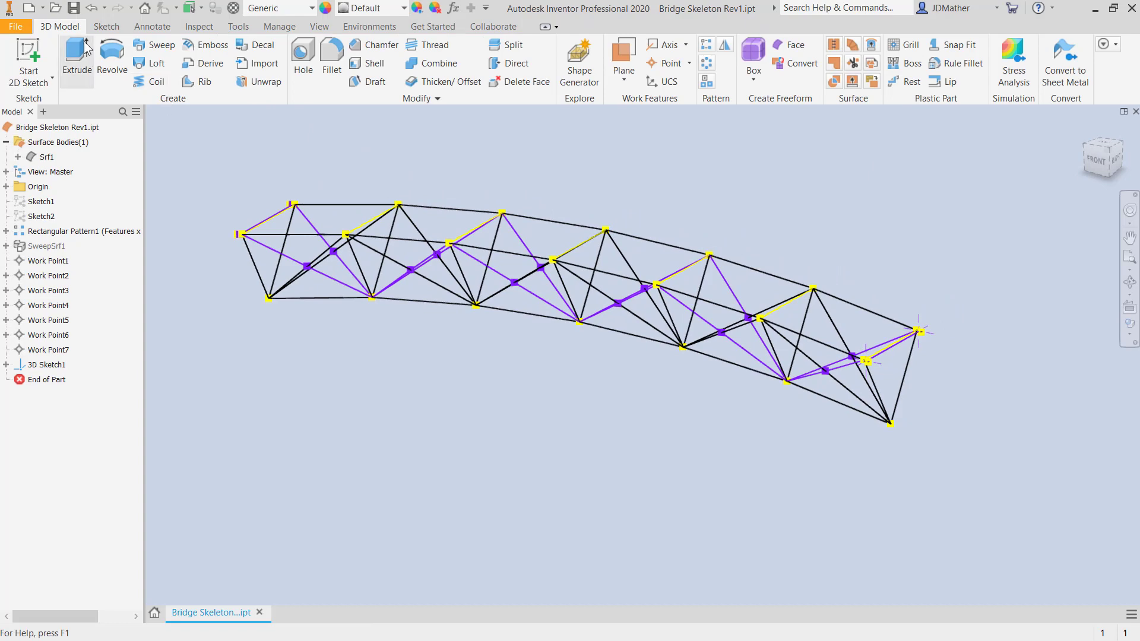
- Create a new assembly and place Bridge Skeleton Rev1.ipt in it, grounded at the origin
click(42, 8)
click(57, 31)
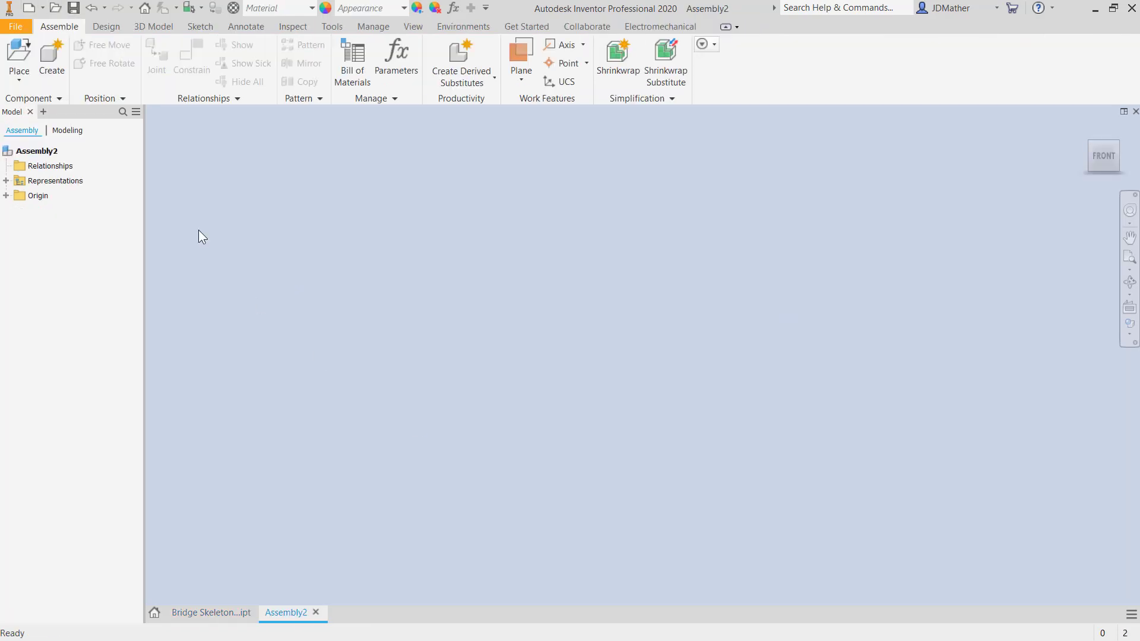
click(30, 46)
click(432, 188)
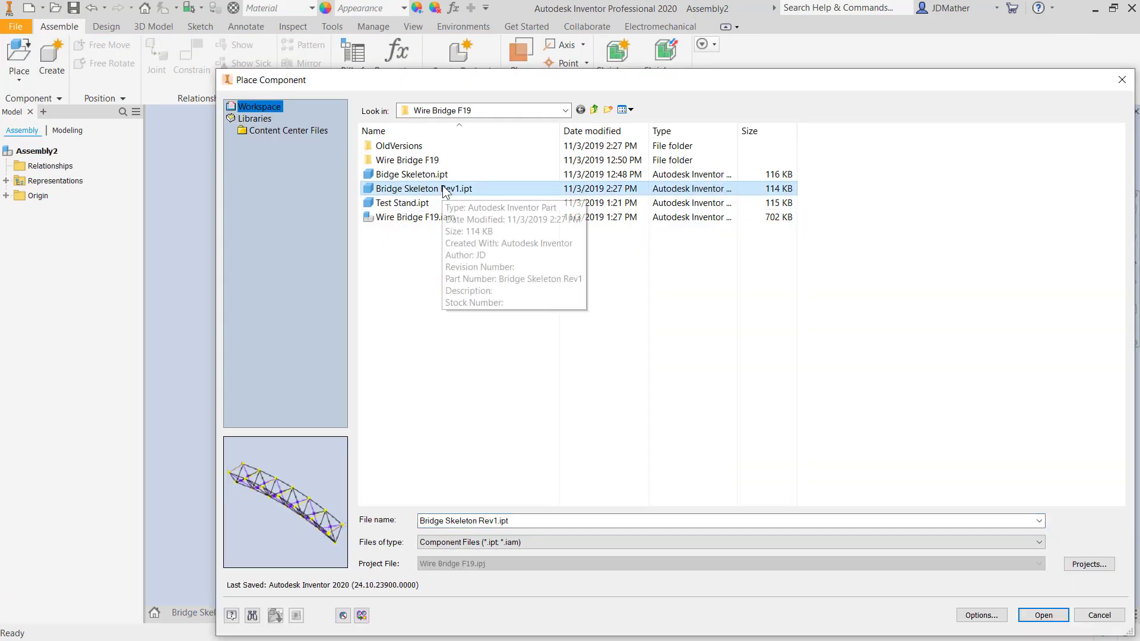
click(1043, 615)
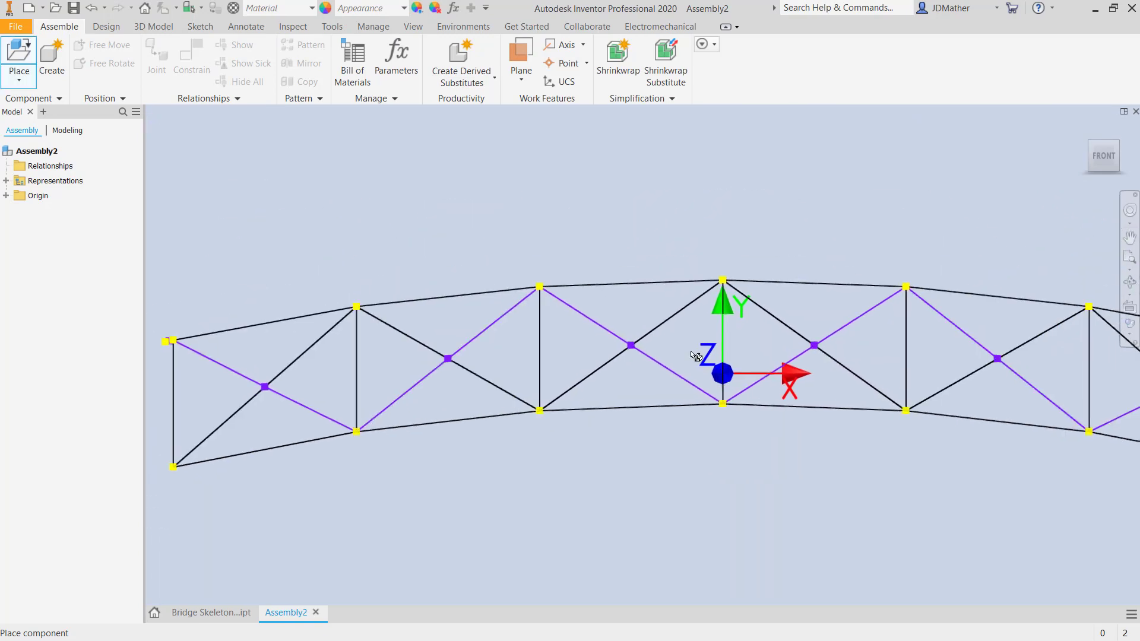
right_click(672, 342)
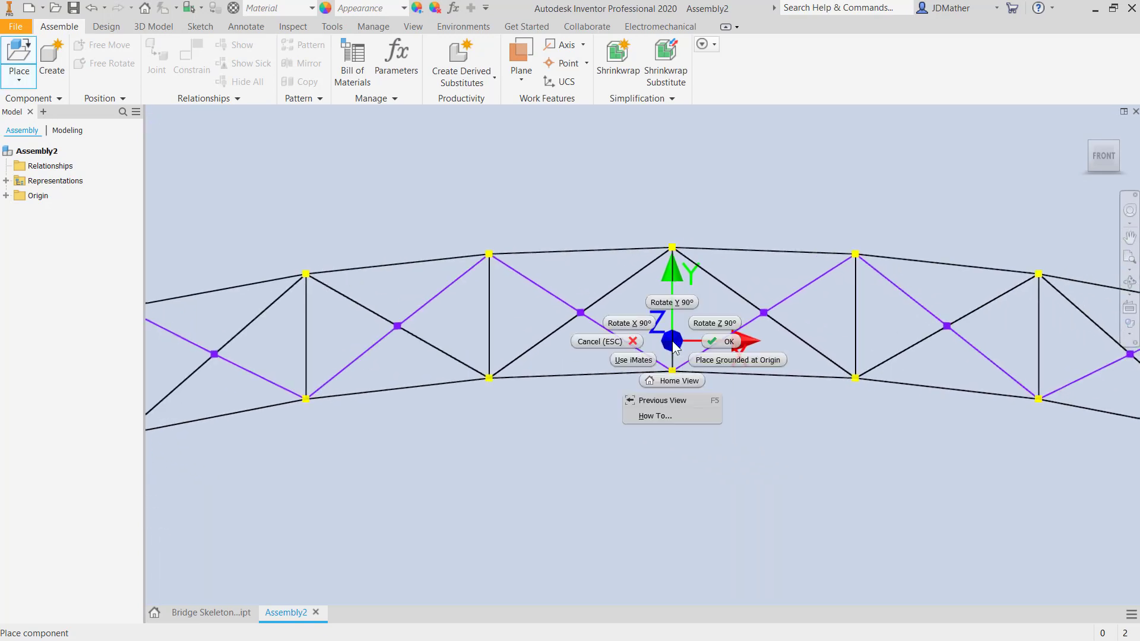
click(717, 360)
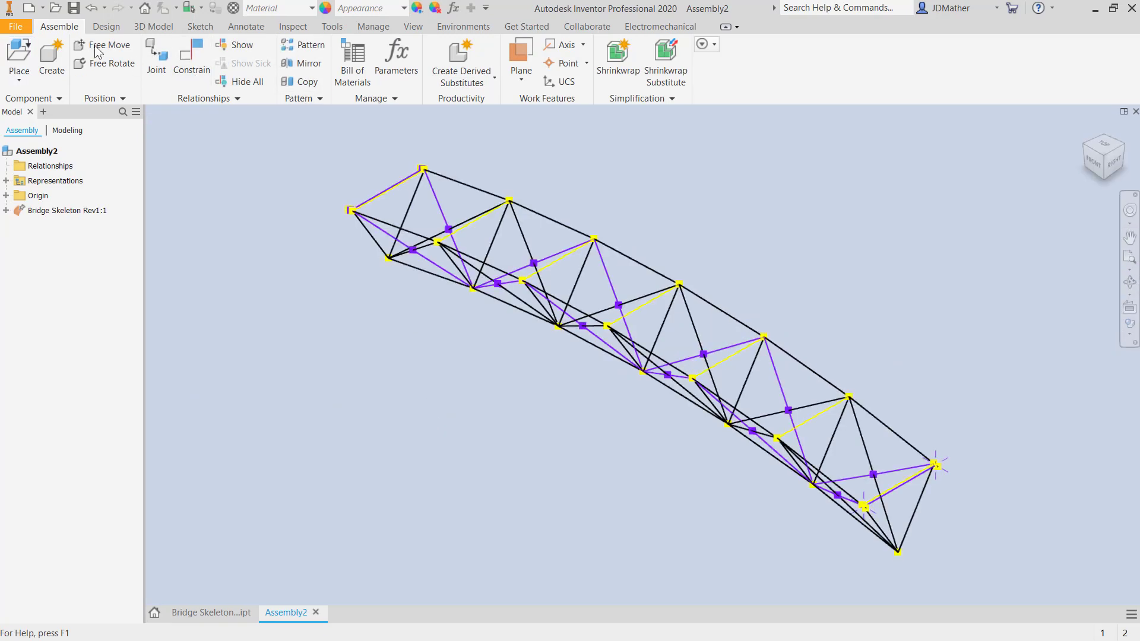
- Save the assembly in the Wire Bridge F19 folder as Wire Bridge F19_Rev1.iam
click(73, 8)
click(407, 176)
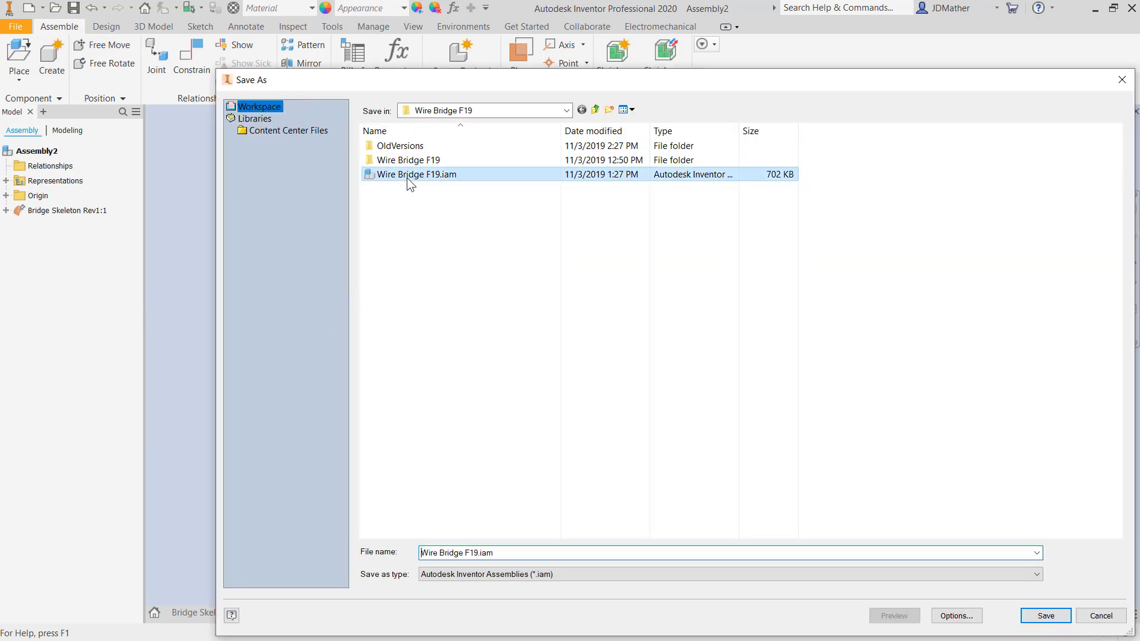
click(480, 553)
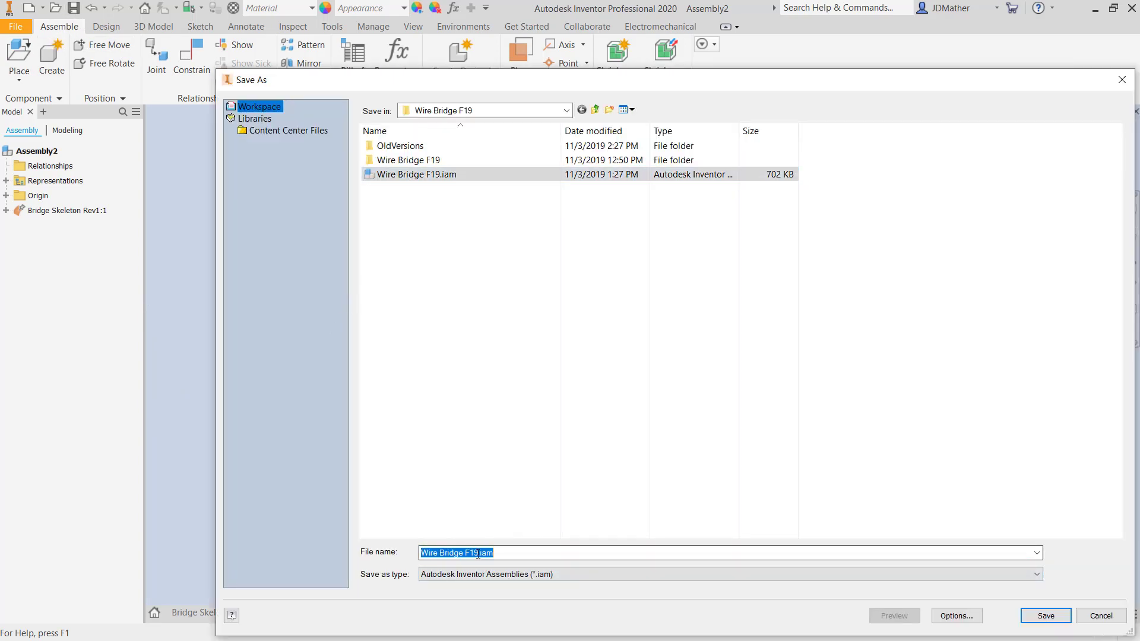
text(_Rev1)
key(Return)
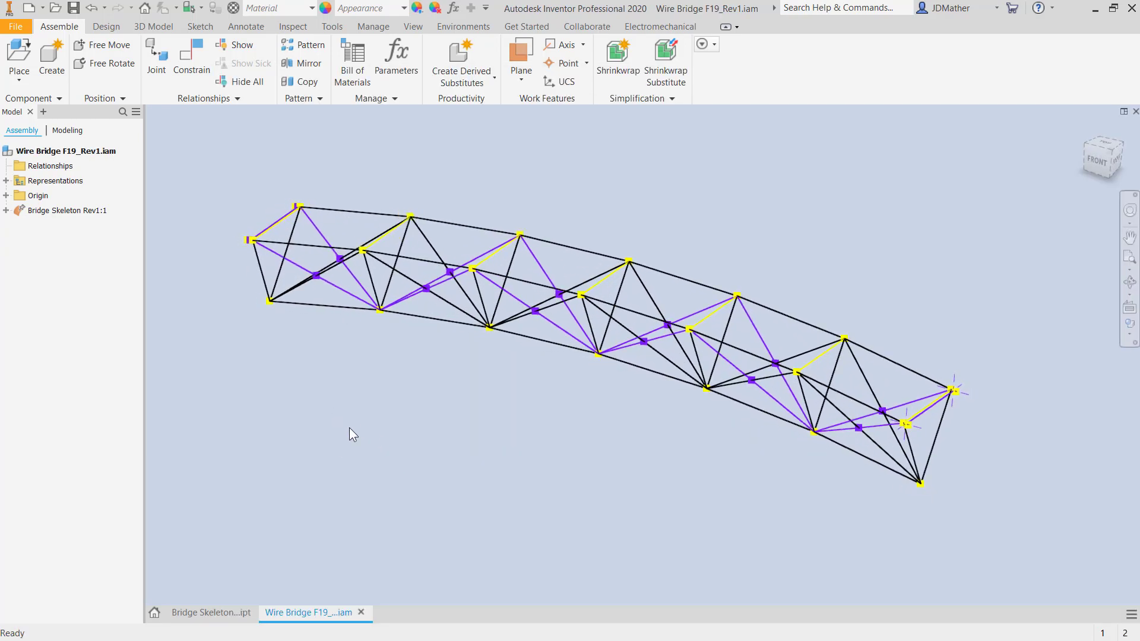
- Insert ANSI Round Bars frame members, size 1/8 in Steel, Mild, along all skeleton lines and accept the default member names
click(106, 26)
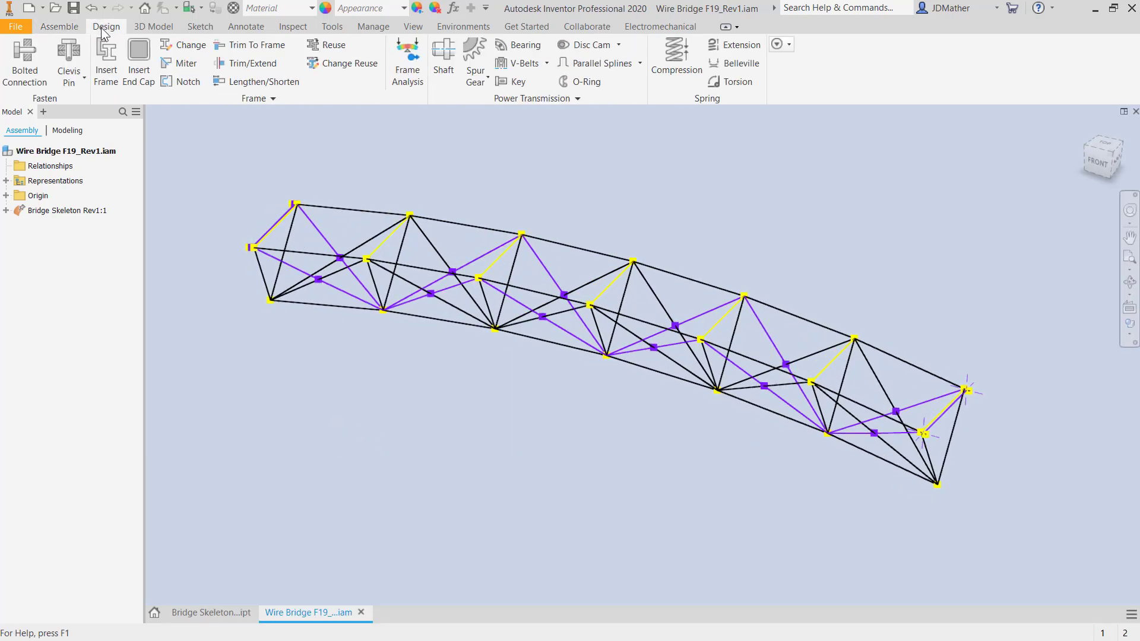
click(106, 63)
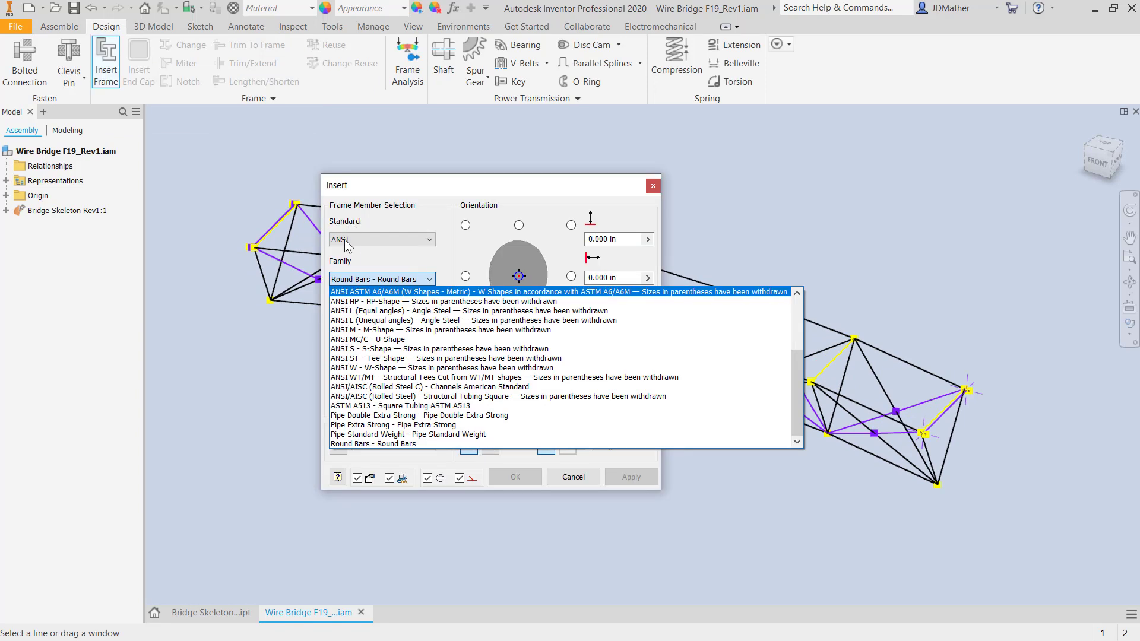
click(361, 444)
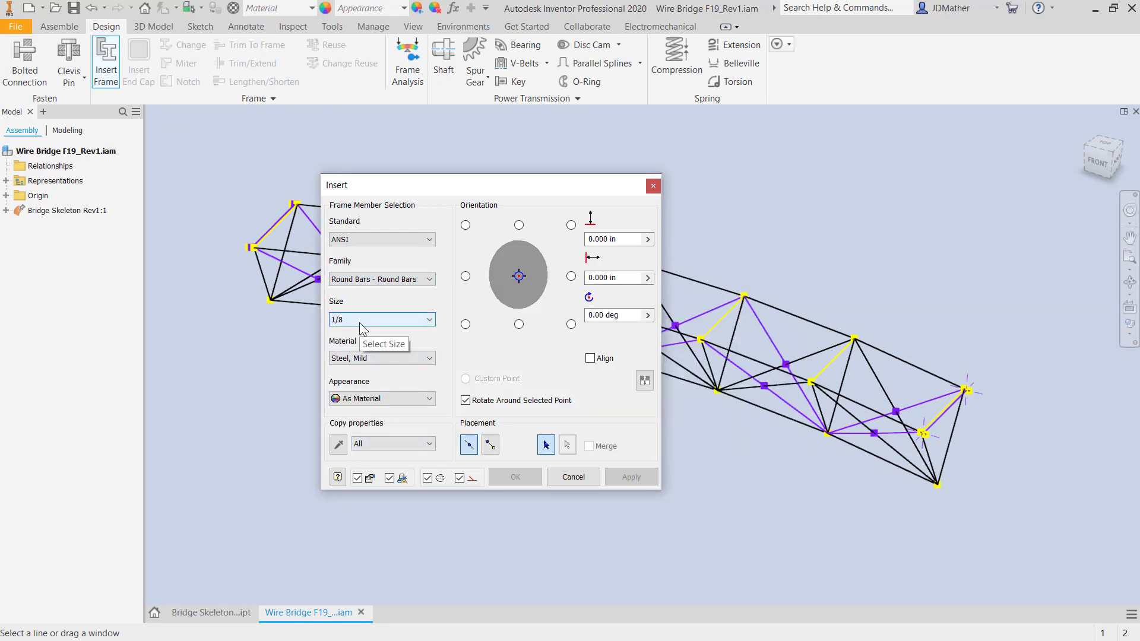
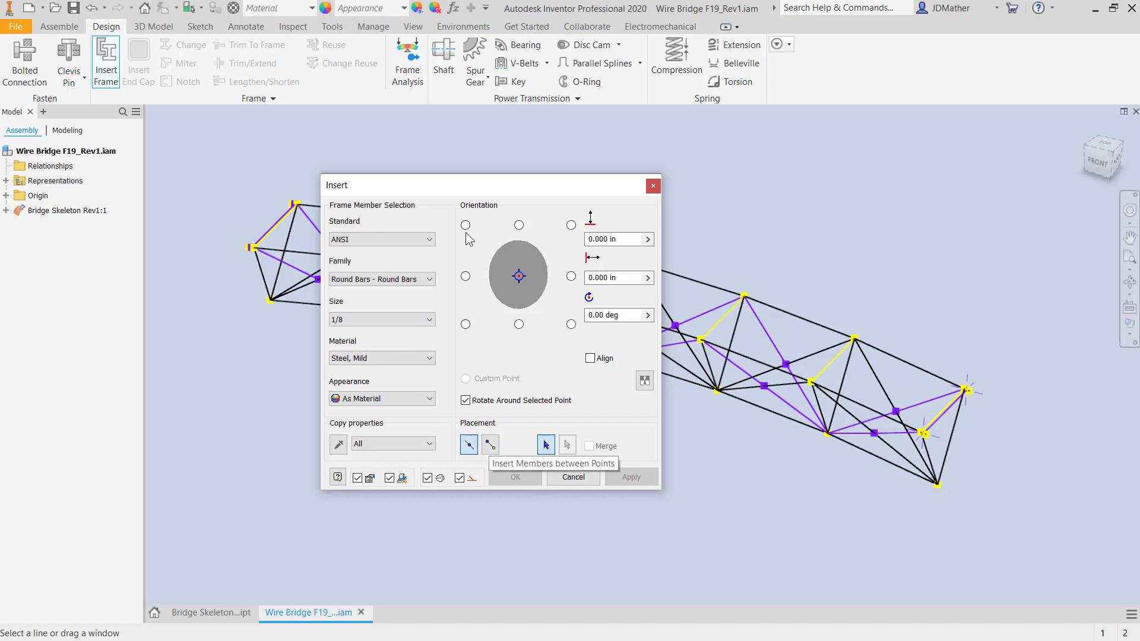
drag(452, 189, 160, 141)
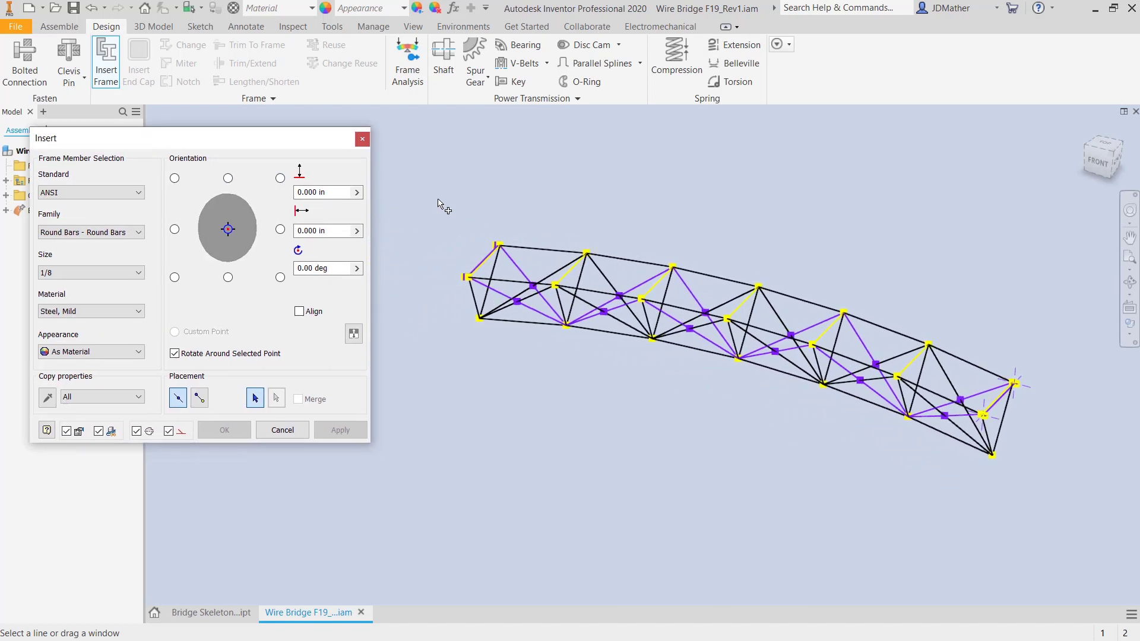
drag(438, 199, 1058, 511)
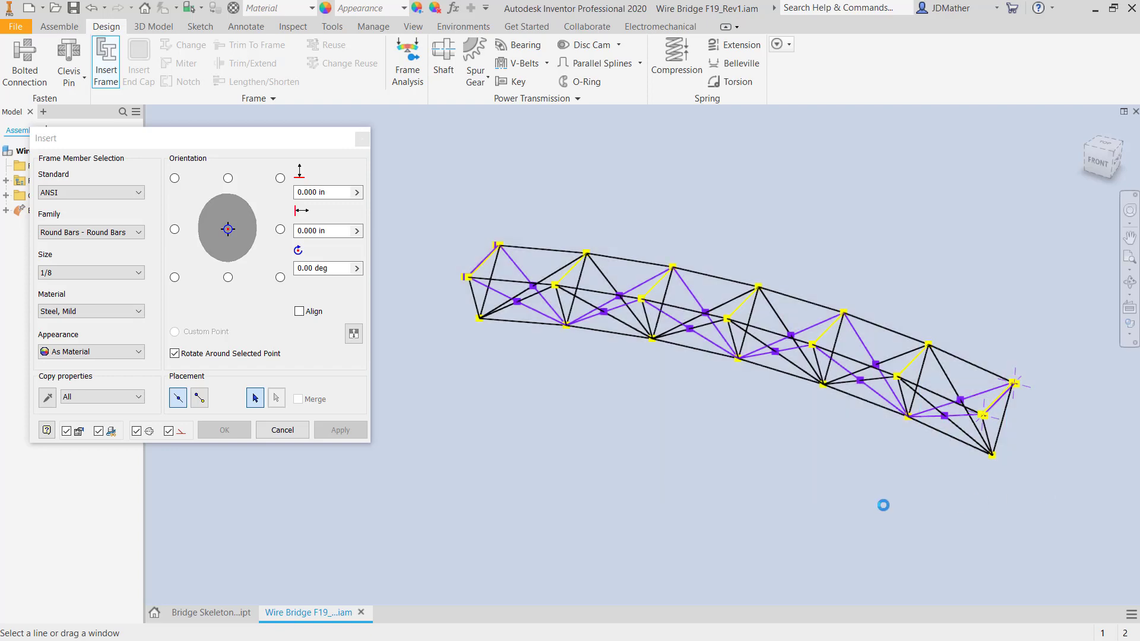
click(244, 435)
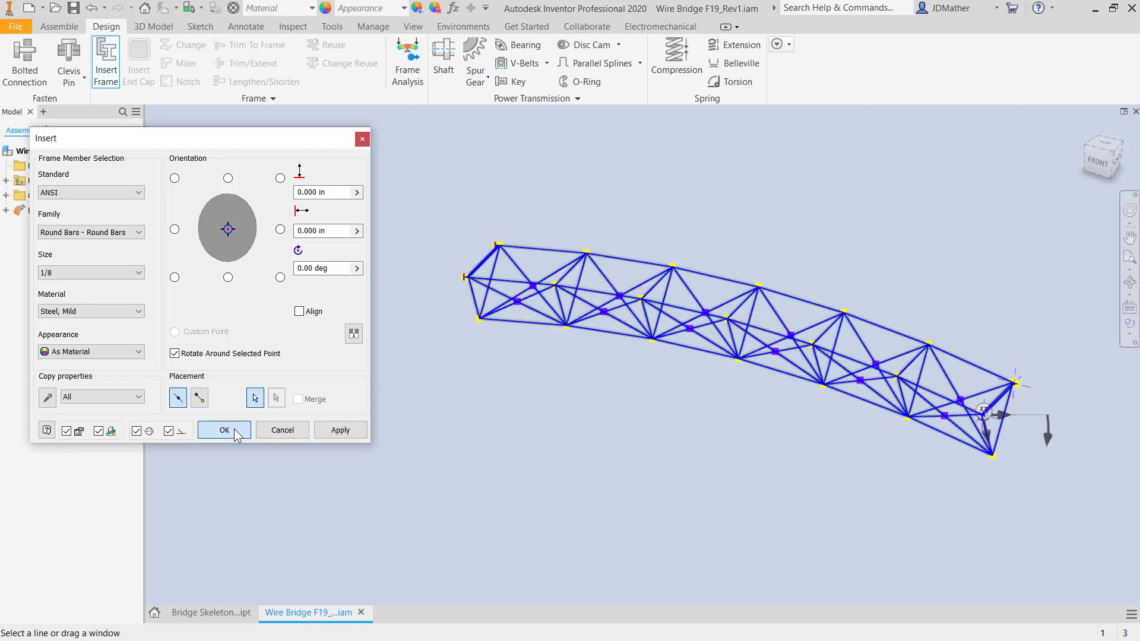
click(307, 305)
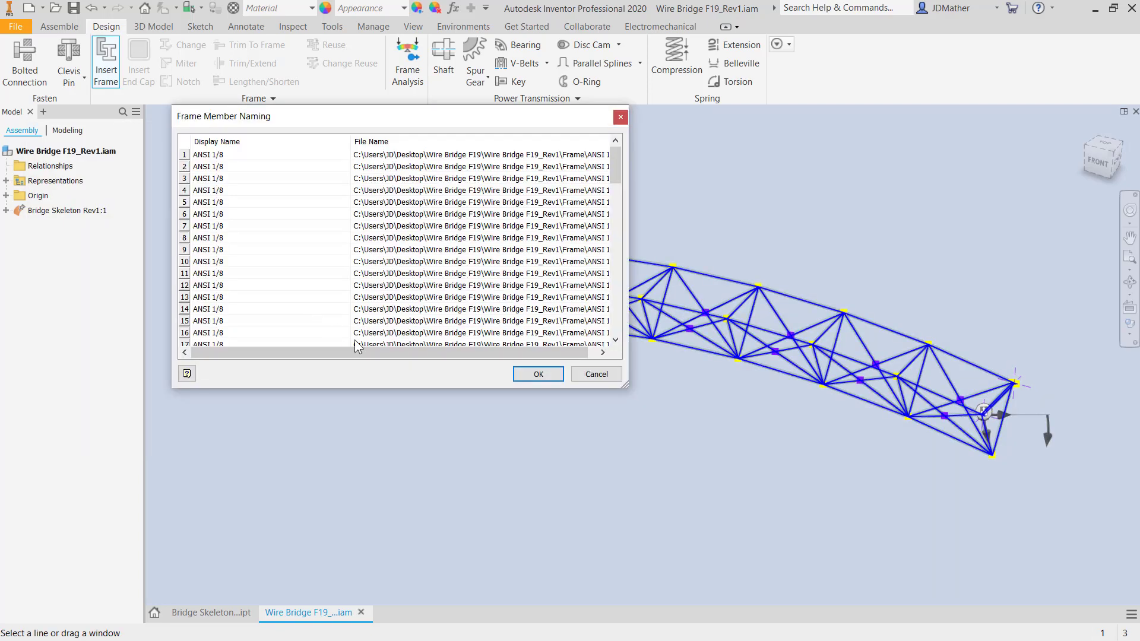
click(537, 375)
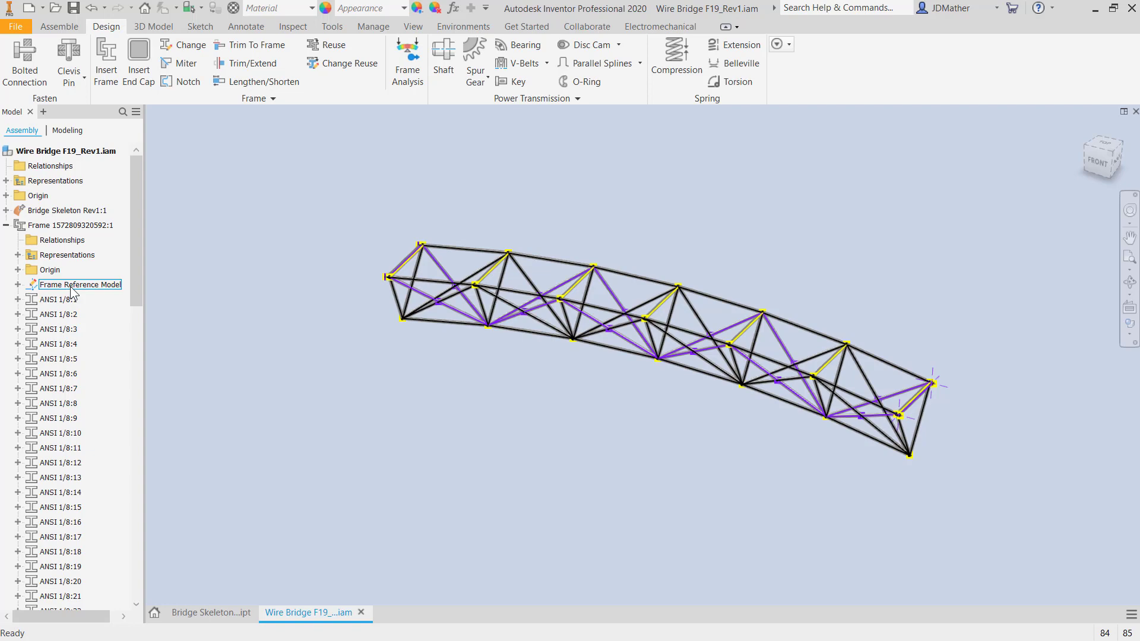
- Turn off the visibility of the Frame Reference Model and the Bridge Skeleton Rev1 part
right_click(70, 288)
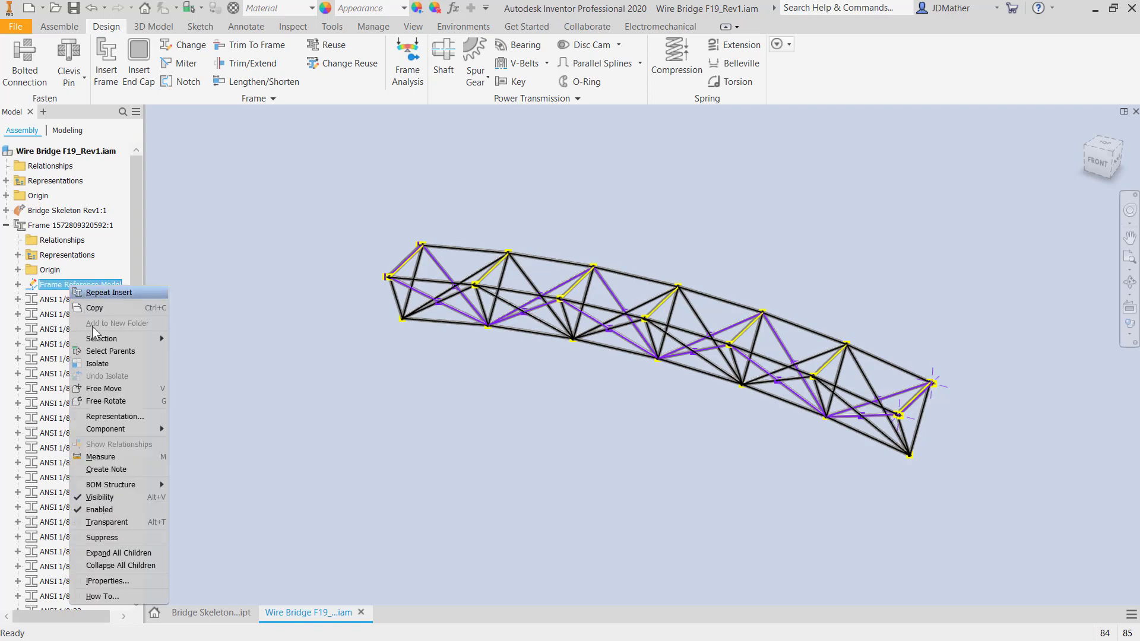
click(94, 497)
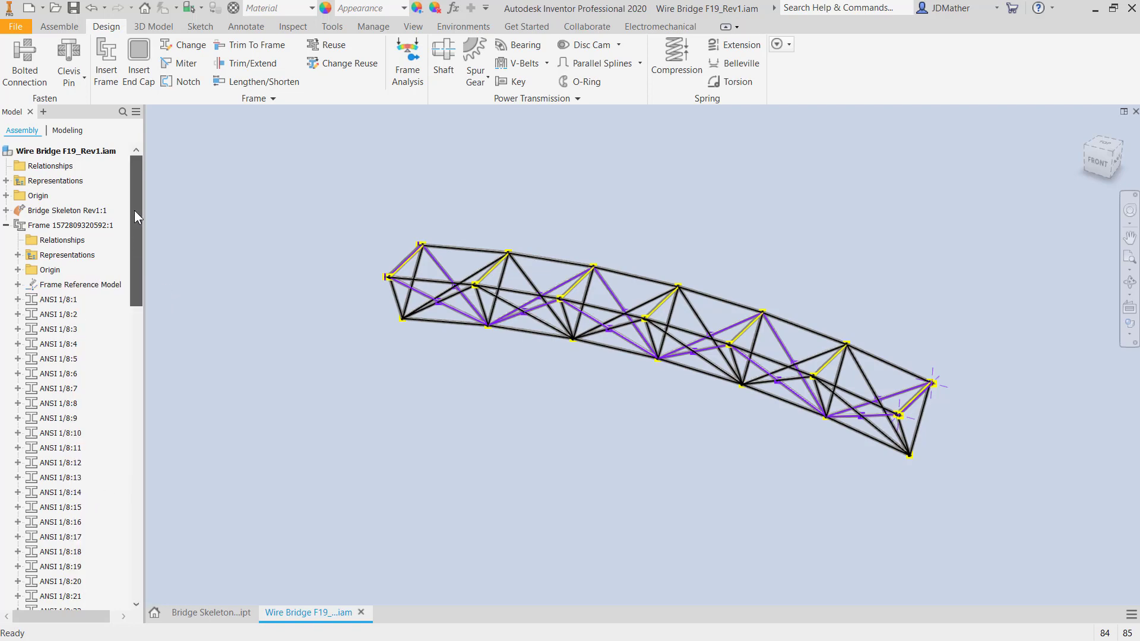
right_click(59, 213)
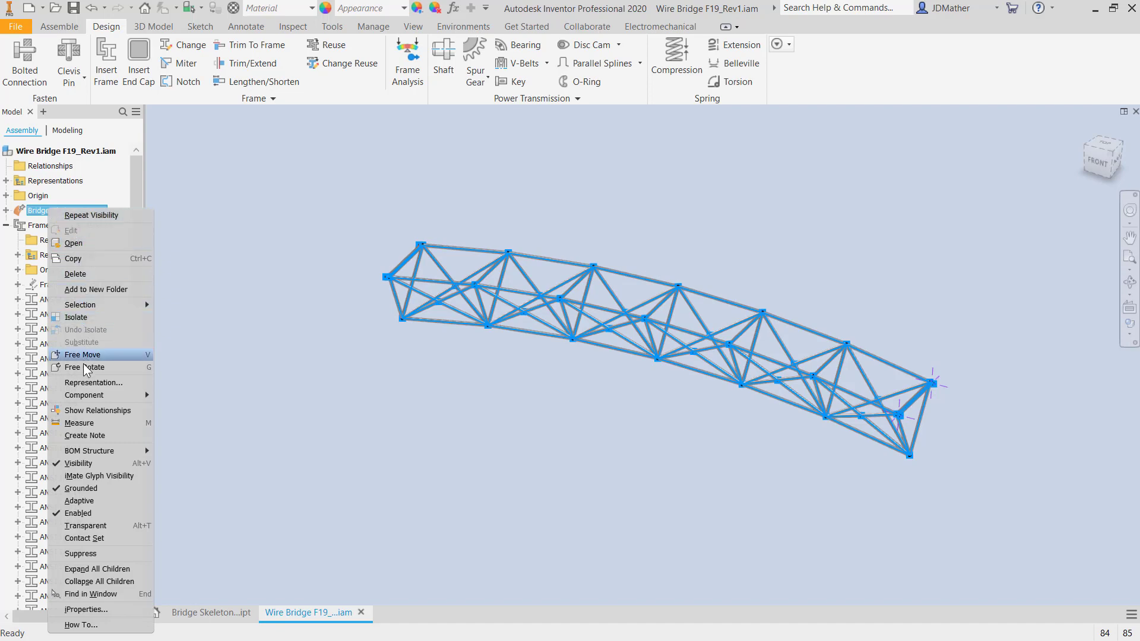
click(78, 464)
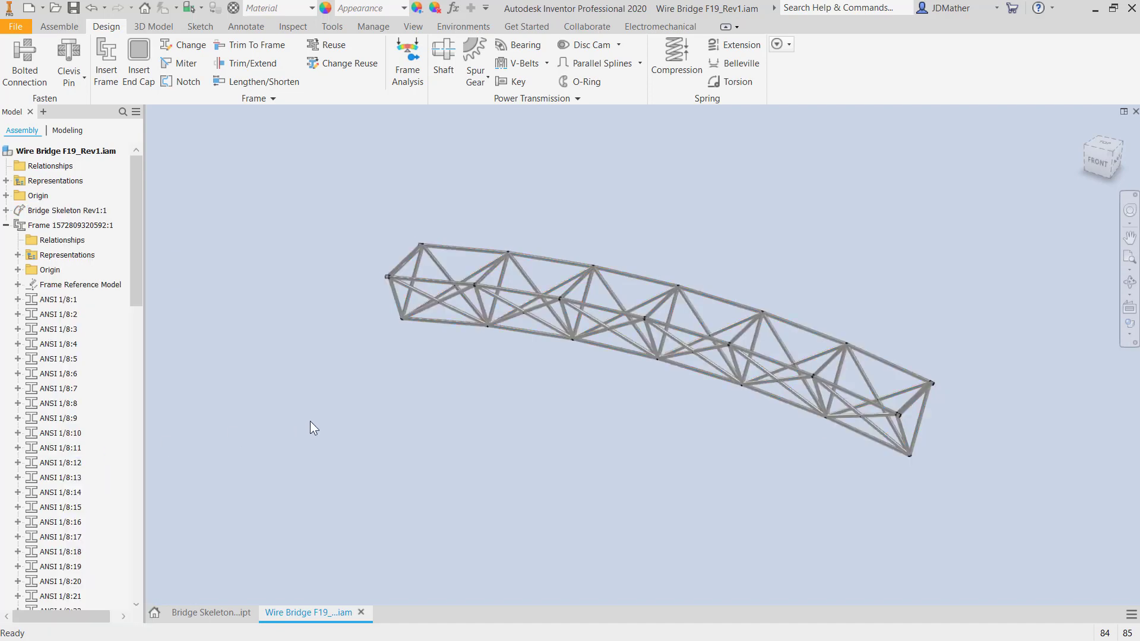
- Apply a yellow appearance from the Autodesk Appearance Library to the entire frame subassembly
scroll(640, 381, up, 5)
key(F6)
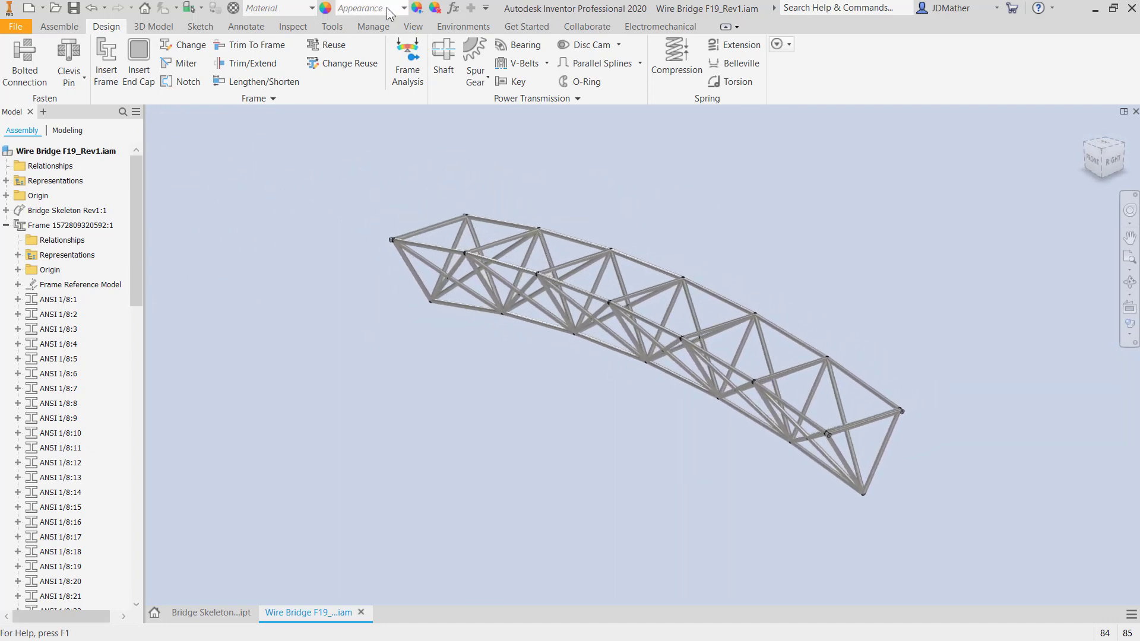
click(393, 8)
click(388, 27)
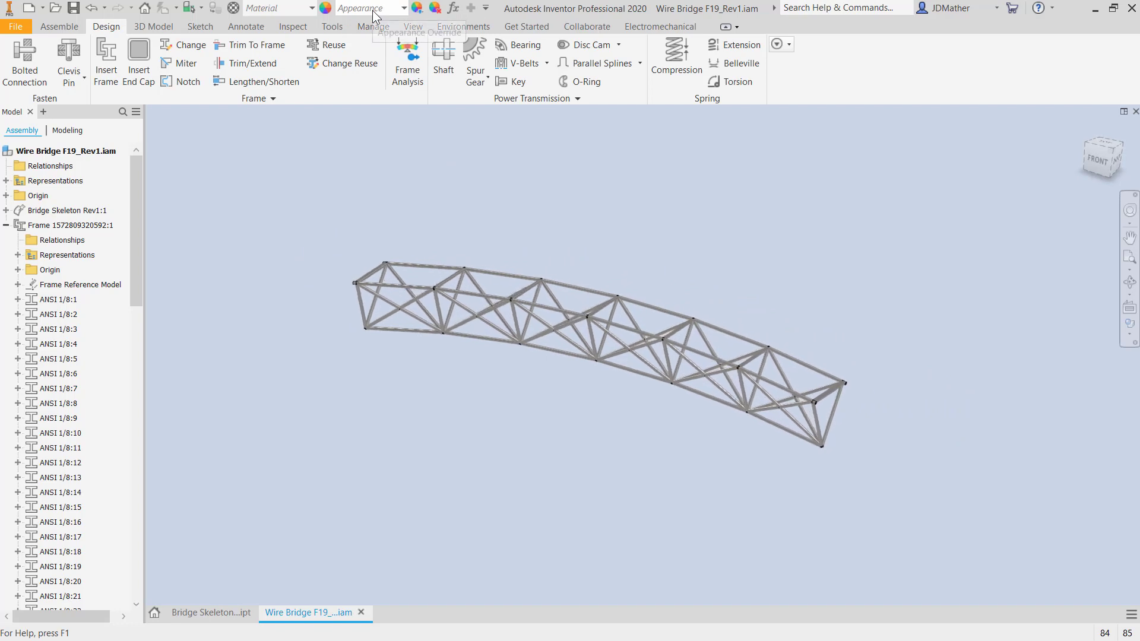
drag(676, 347, 305, 173)
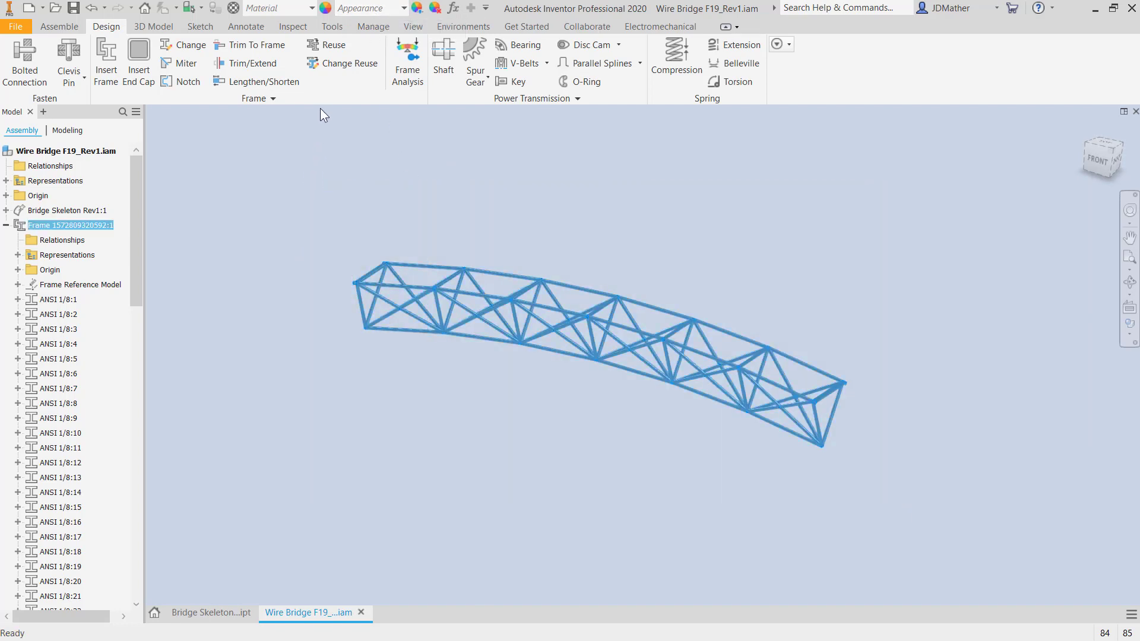
click(388, 10)
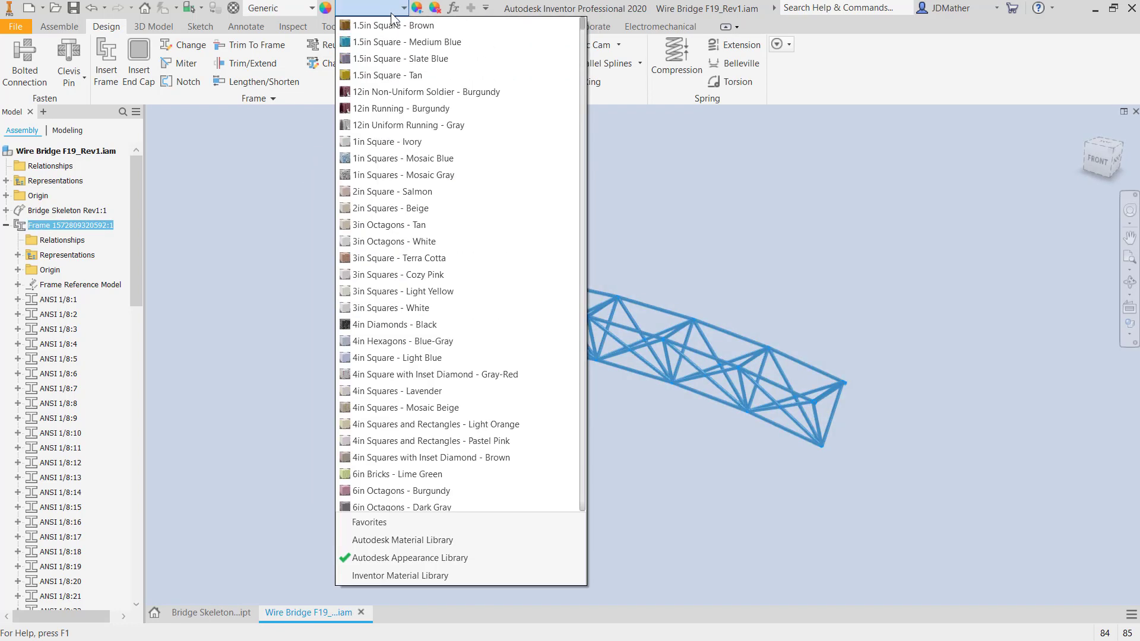
scroll(529, 177, down, 18)
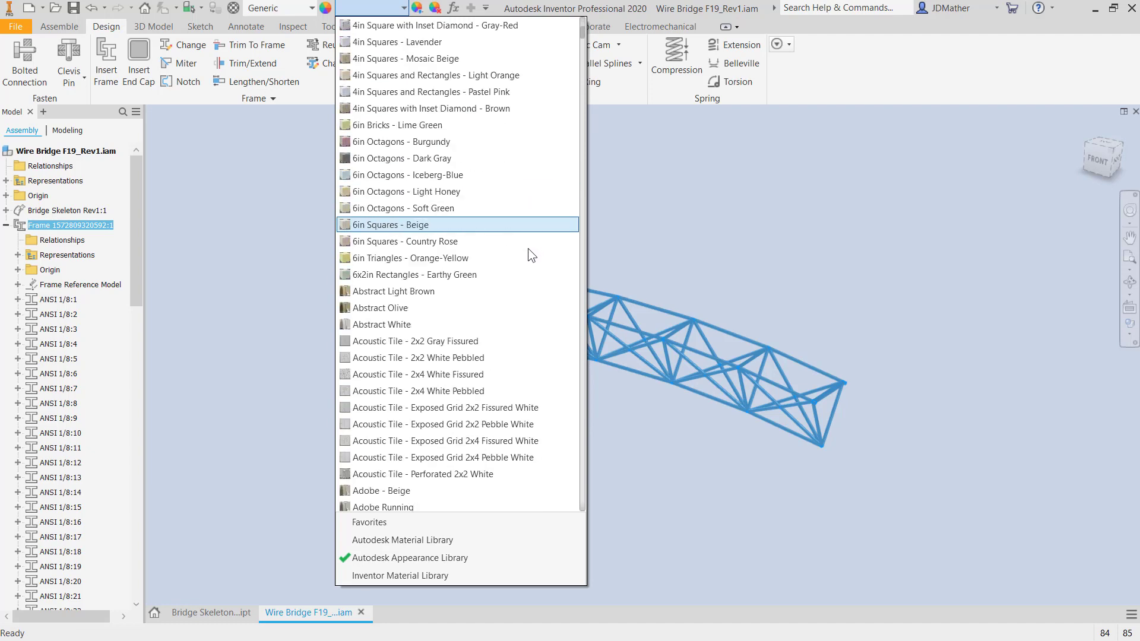
scroll(472, 336, up, 3)
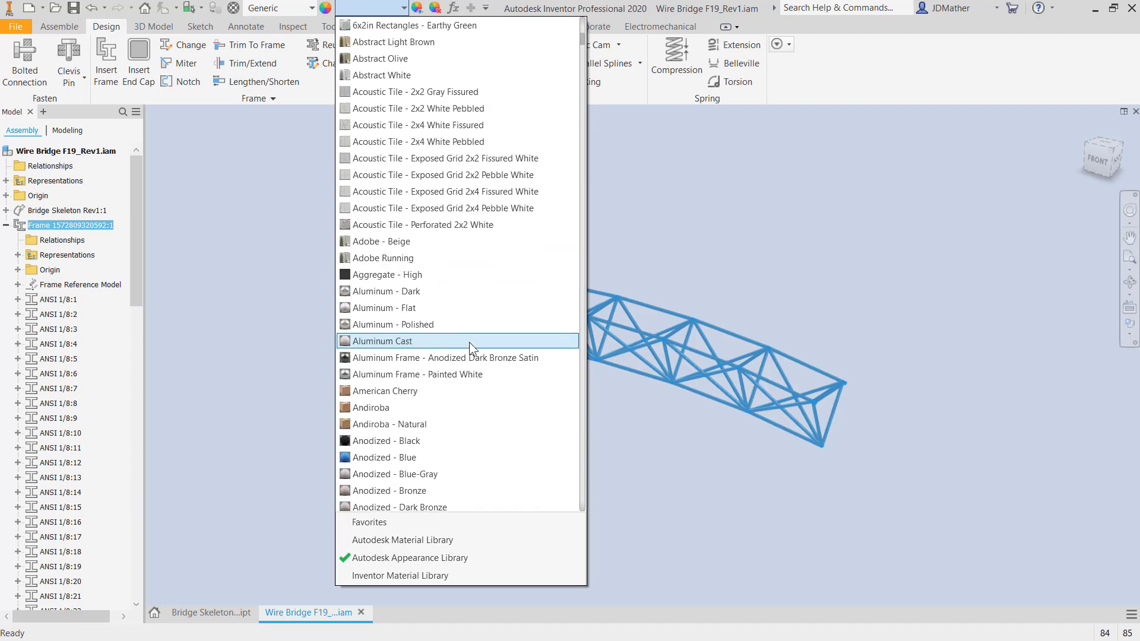
scroll(466, 347, down, 5)
scroll(465, 352, down, 6)
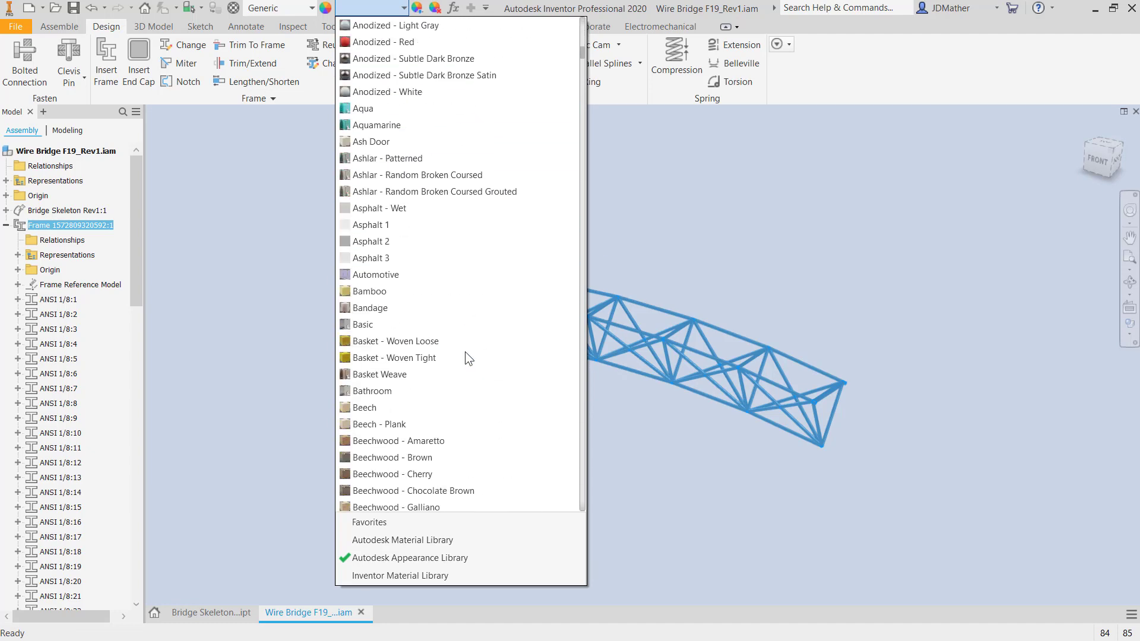
scroll(413, 351, down, 5)
scroll(414, 351, down, 20)
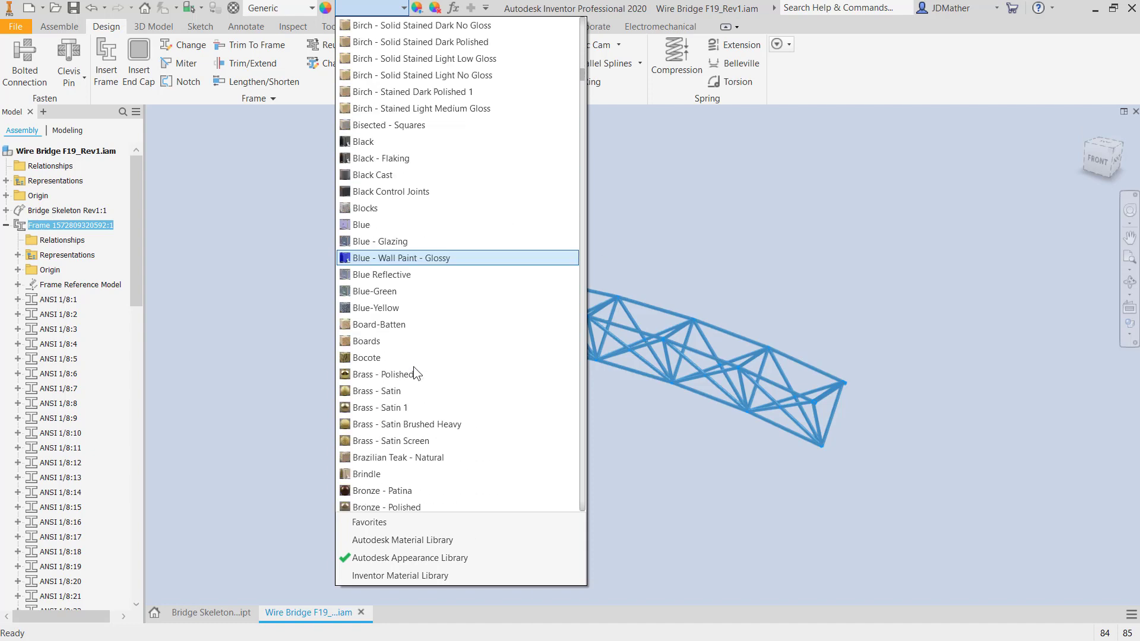
scroll(415, 373, down, 20)
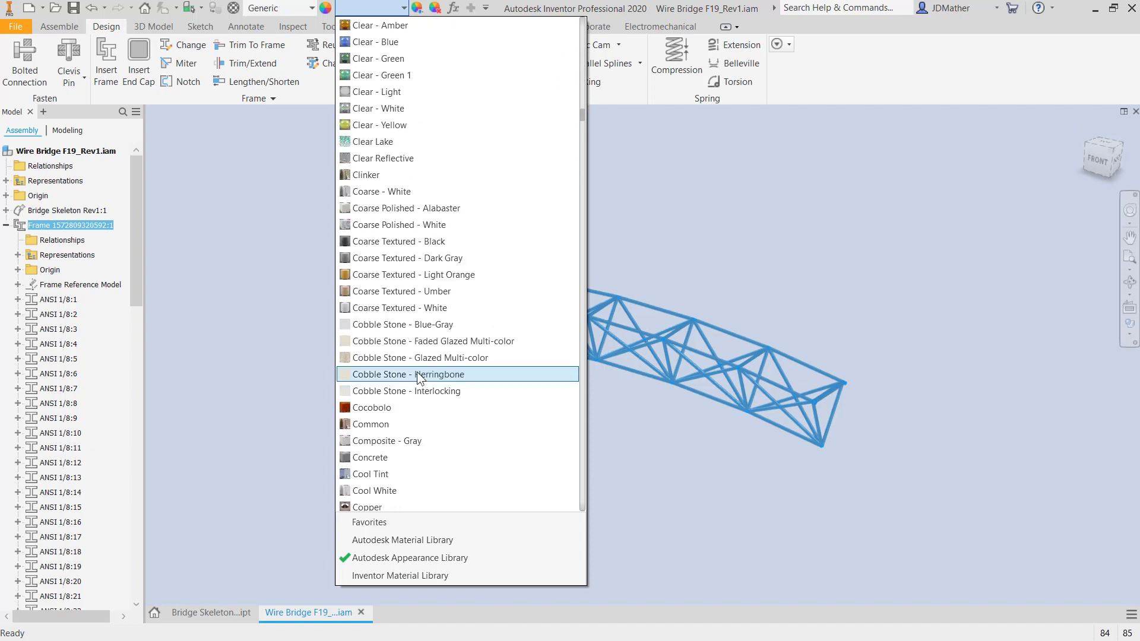
drag(582, 127, 554, 354)
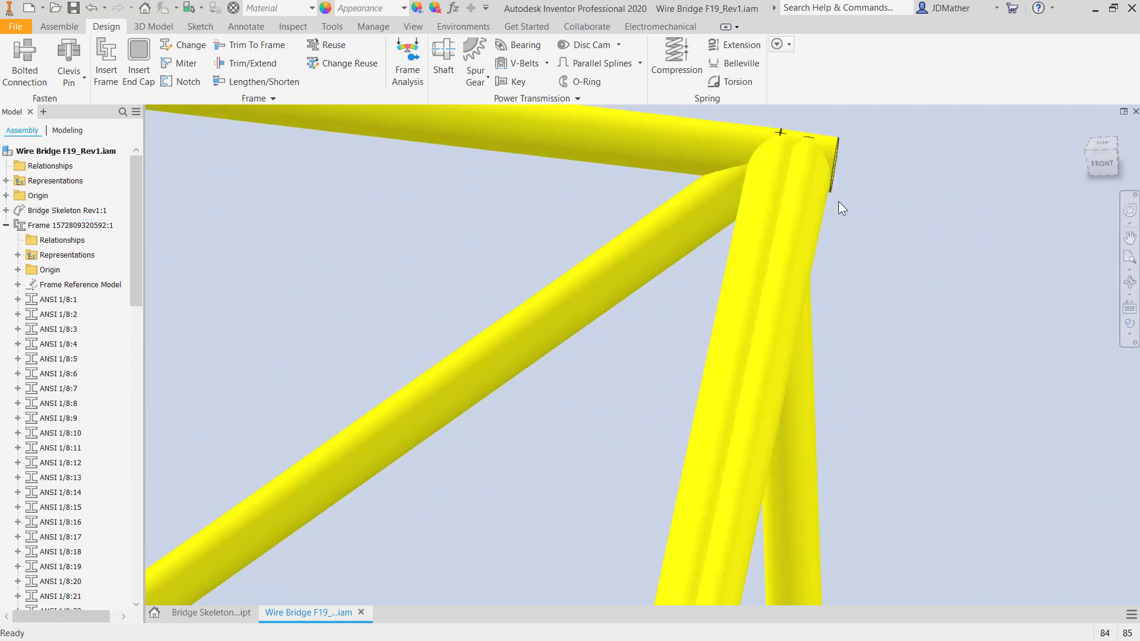
- Examine how the round-bar members meet and overlap at the end joints and along the truss
scroll(778, 203, up, 2)
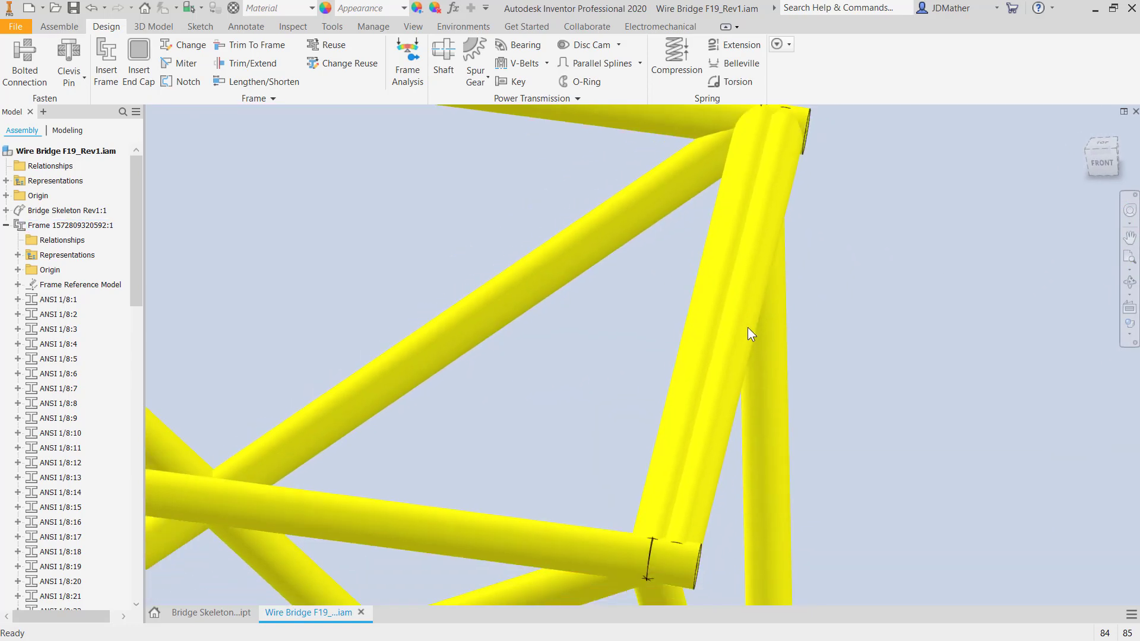
middle_drag(672, 447, 757, 407)
scroll(772, 411, down, 3)
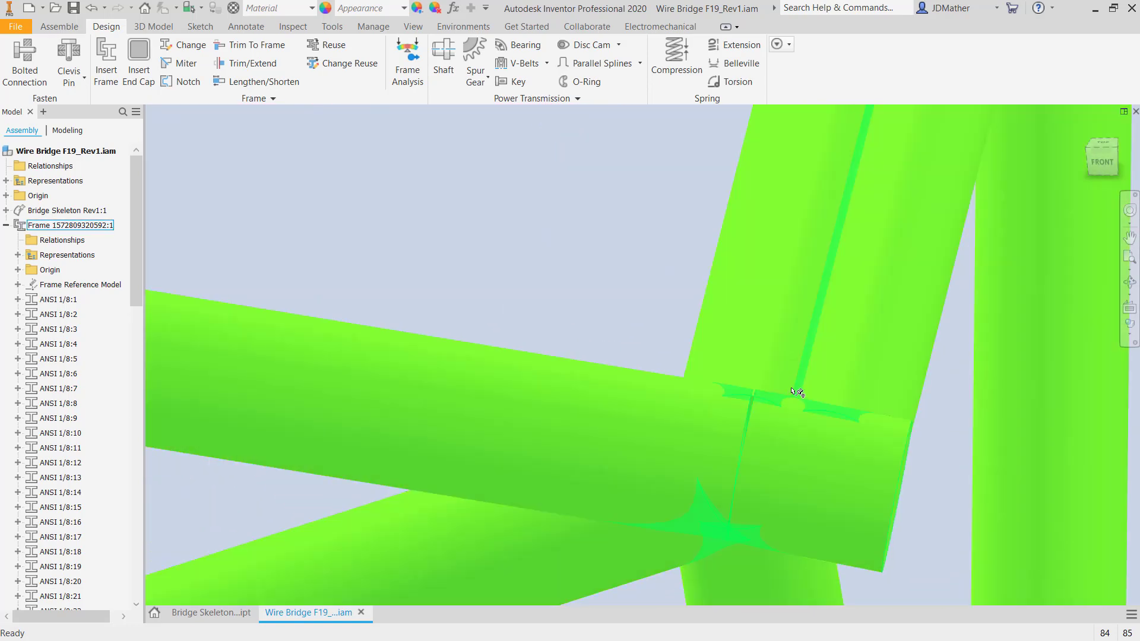
scroll(793, 322, up, 5)
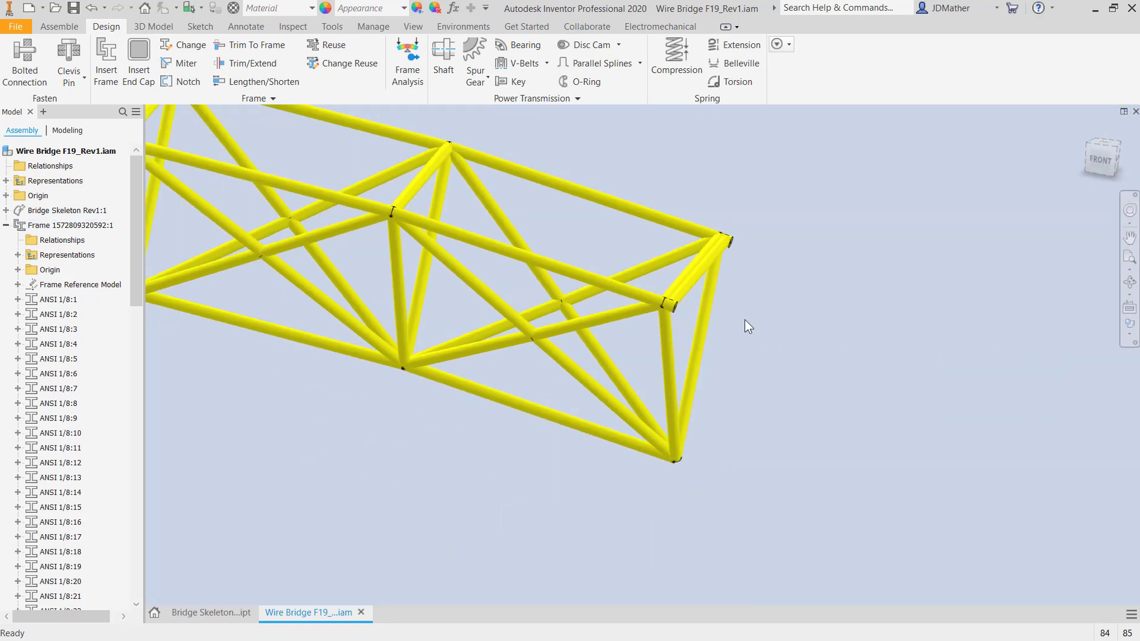
shift+middle_drag(744, 320, 635, 313)
scroll(550, 391, down, 4)
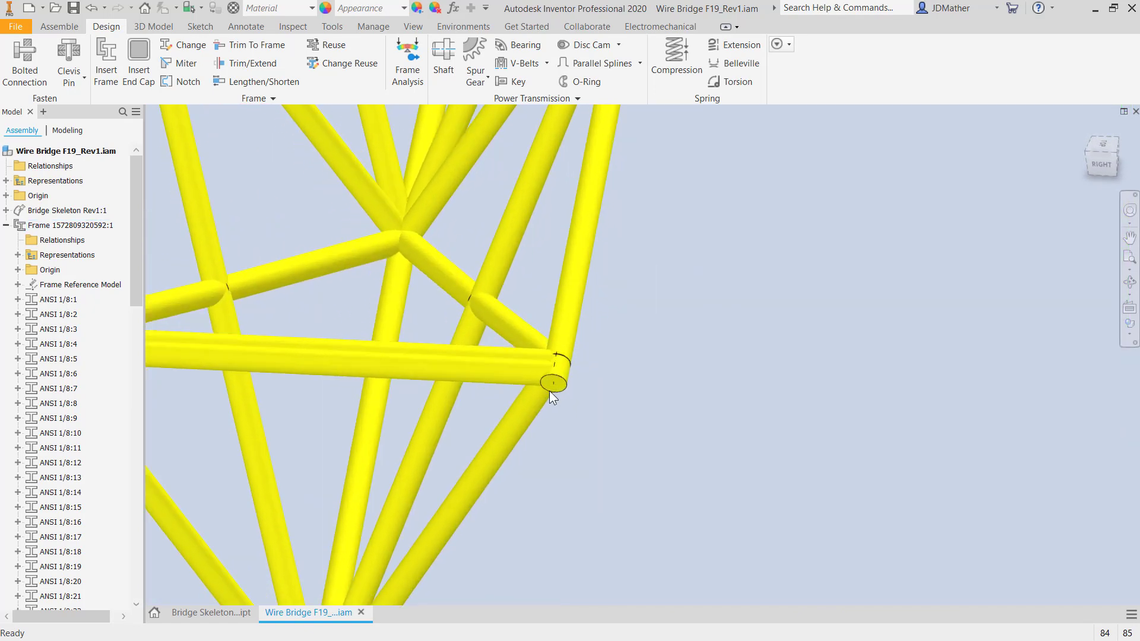
shift+middle_drag(495, 475, 476, 544)
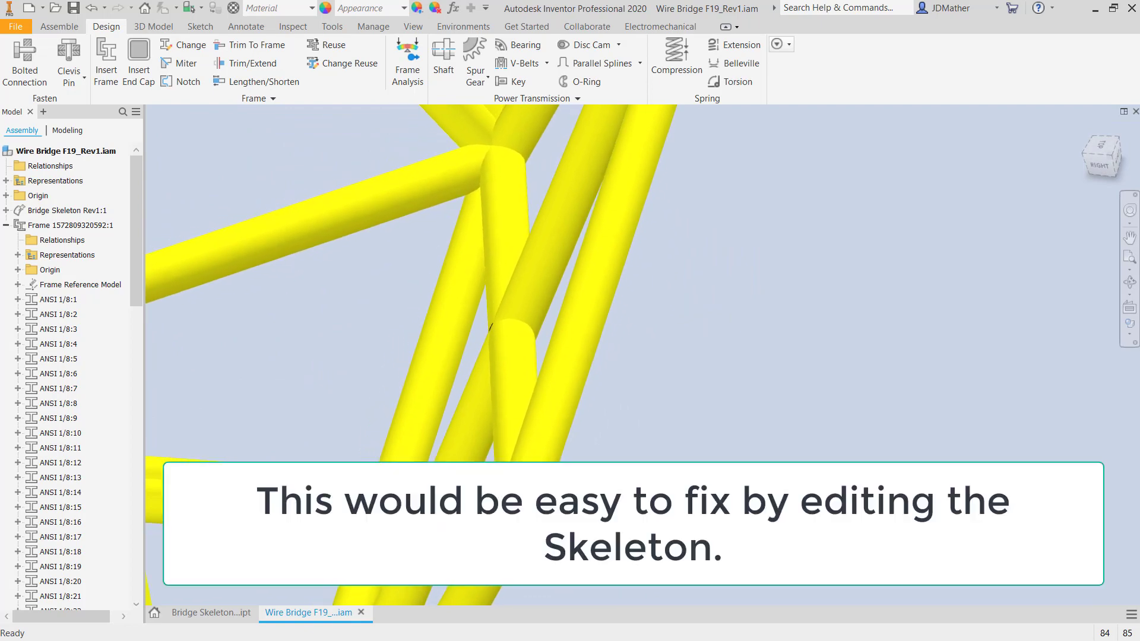
scroll(529, 459, up, 3)
scroll(661, 410, up, 5)
shift+middle_drag(661, 411, 974, 338)
scroll(717, 469, up, 3)
shift+middle_drag(659, 522, 580, 418)
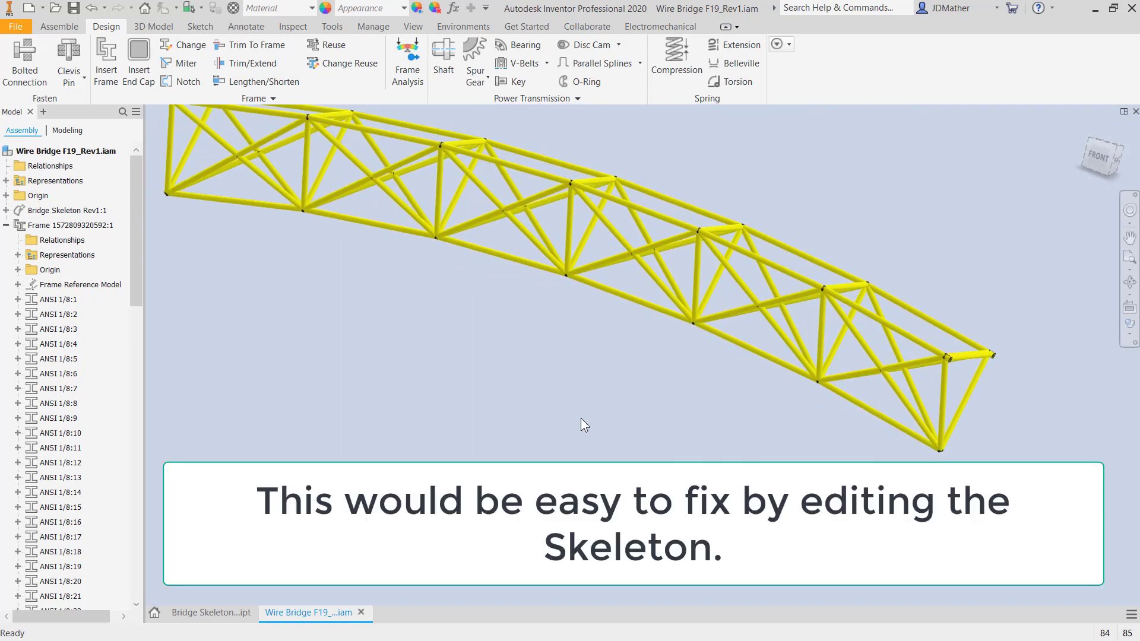
scroll(580, 418, up, 1)
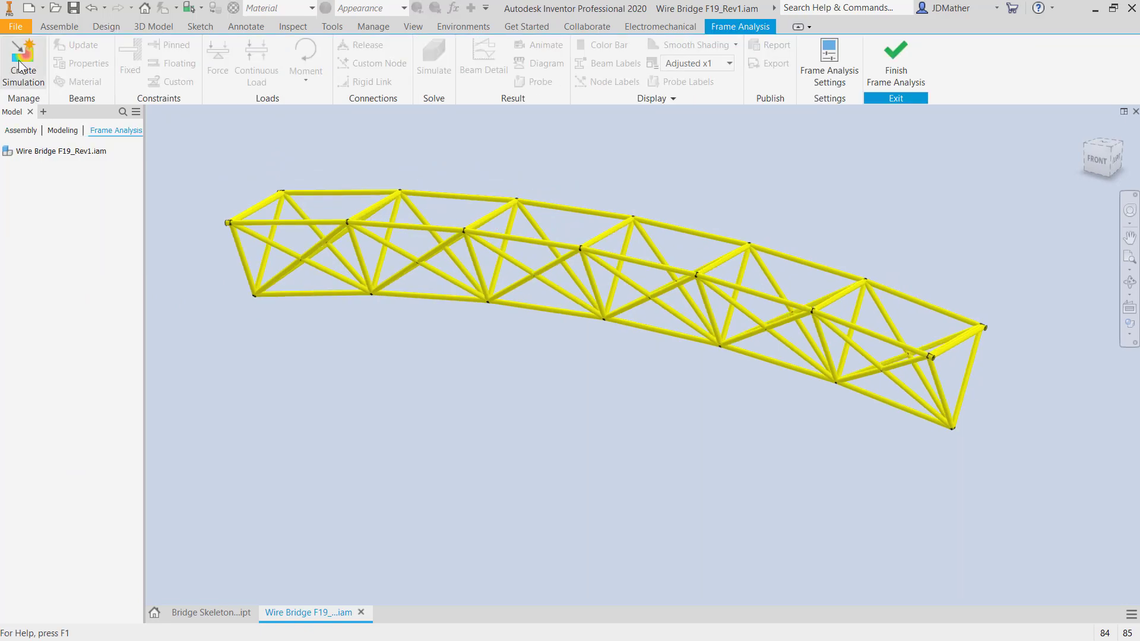
- Create a frame analysis simulation and add pinned constraints to the two outermost upper-chord nodes at the bridge's left end
click(19, 67)
click(604, 490)
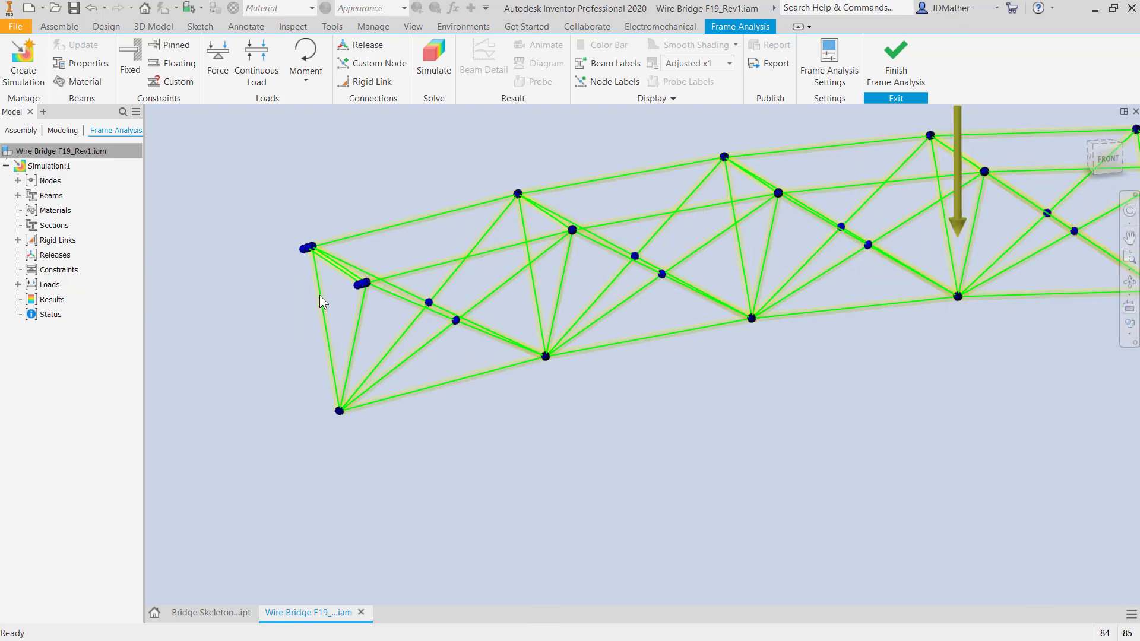
scroll(319, 294, down, 8)
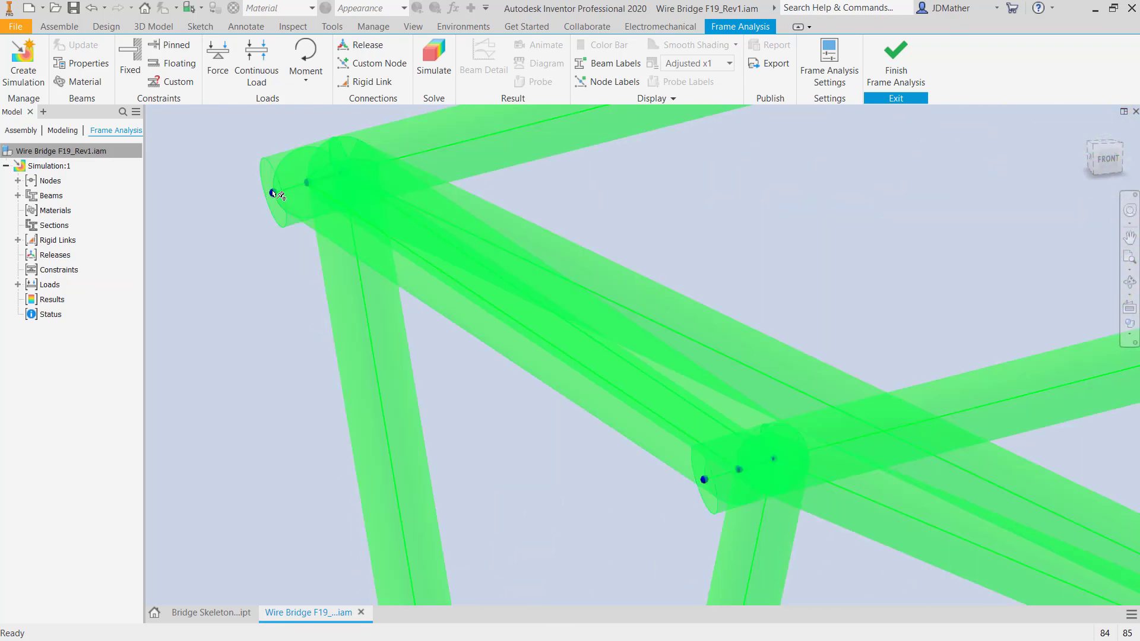
click(275, 193)
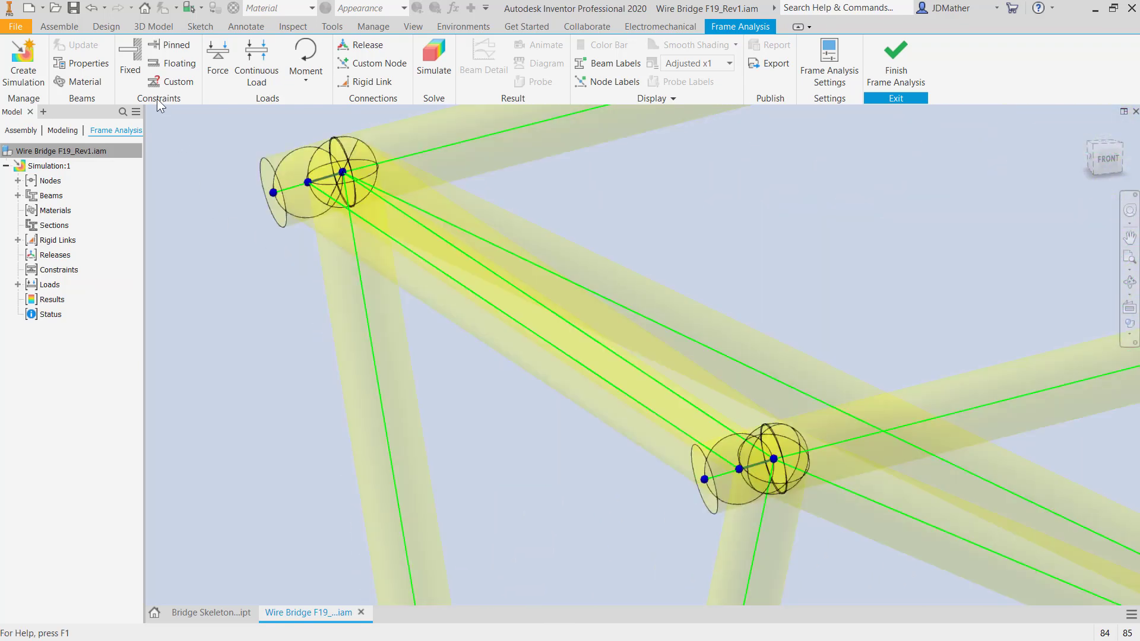
click(174, 53)
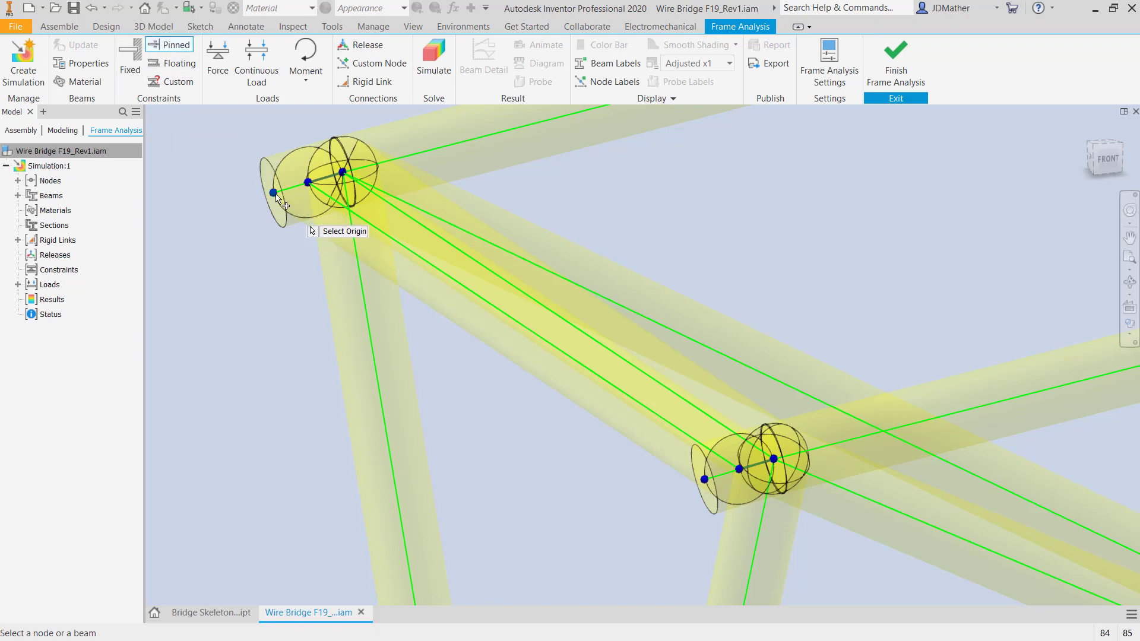
click(273, 194)
scroll(247, 199, up, 6)
click(168, 44)
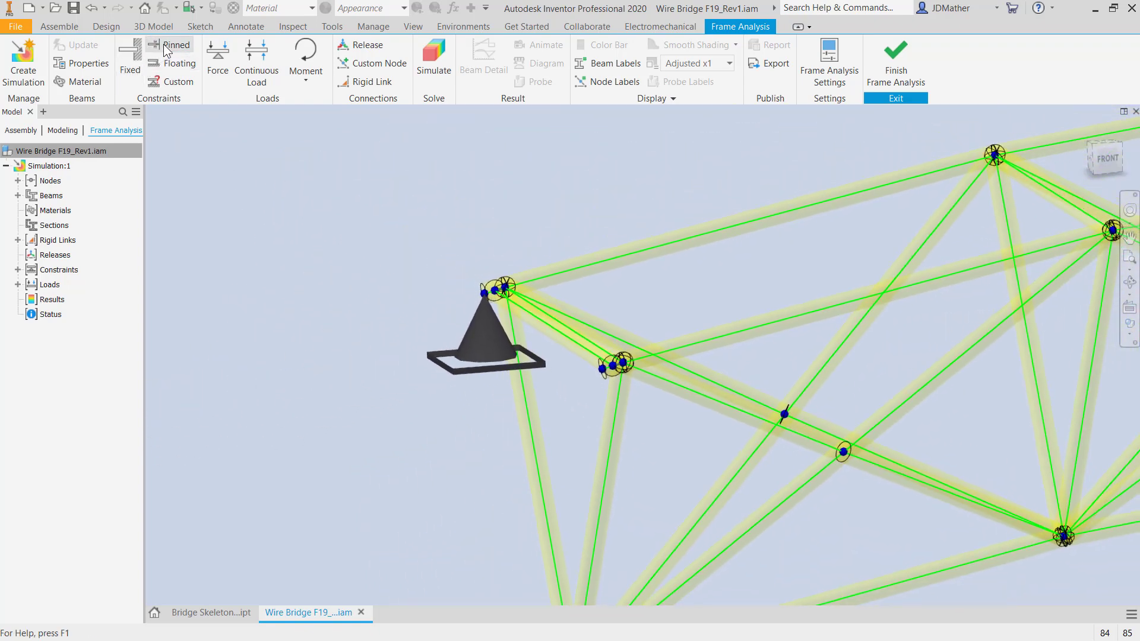
scroll(606, 386, down, 4)
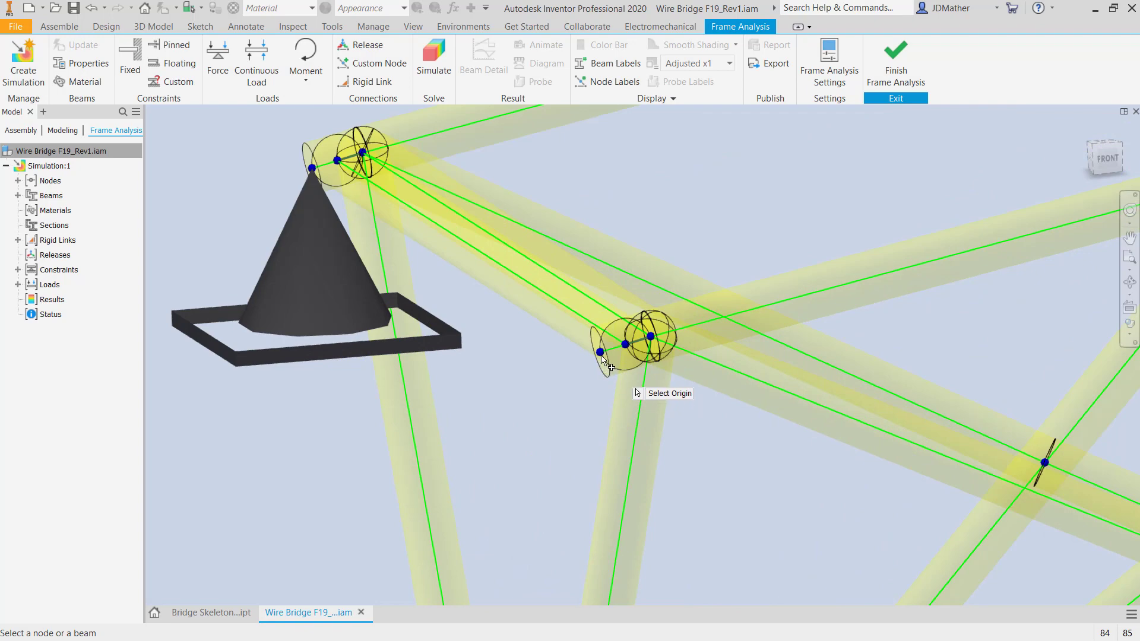
click(600, 353)
- Add pinned constraints to the two outermost upper-chord nodes at the bridge's right end
scroll(406, 273, up, 6)
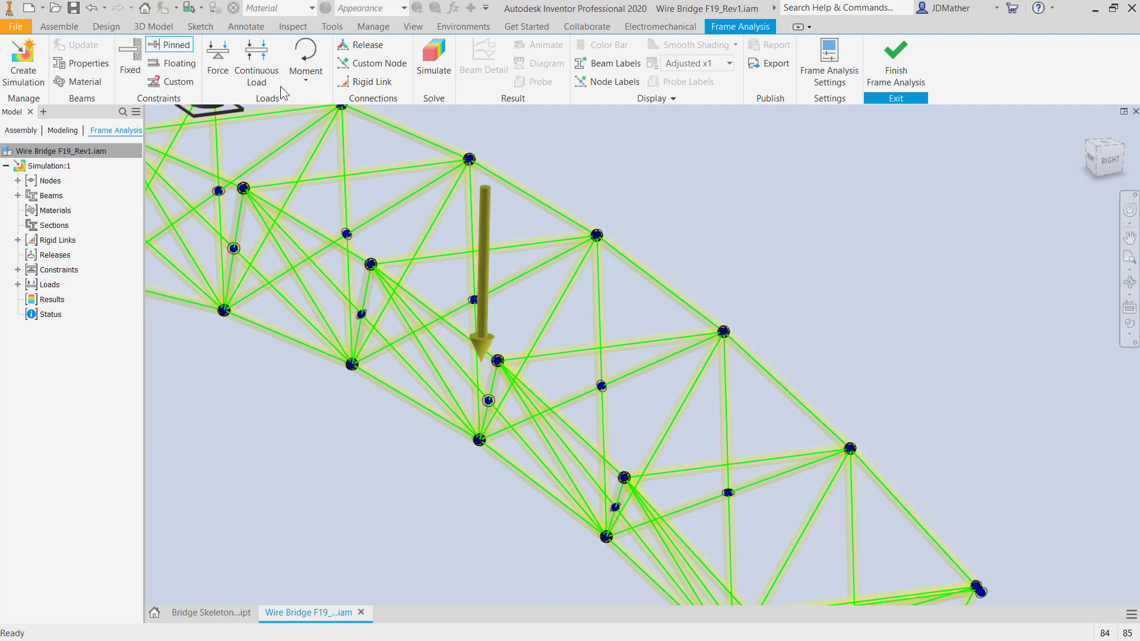
click(168, 46)
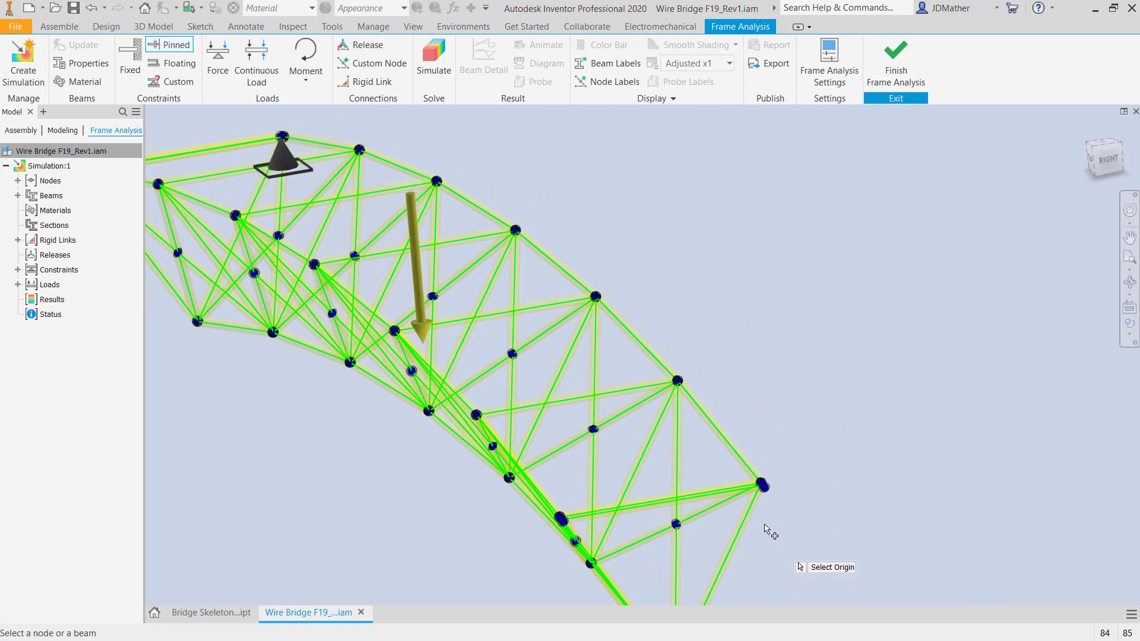
scroll(766, 529, down, 5)
click(763, 394)
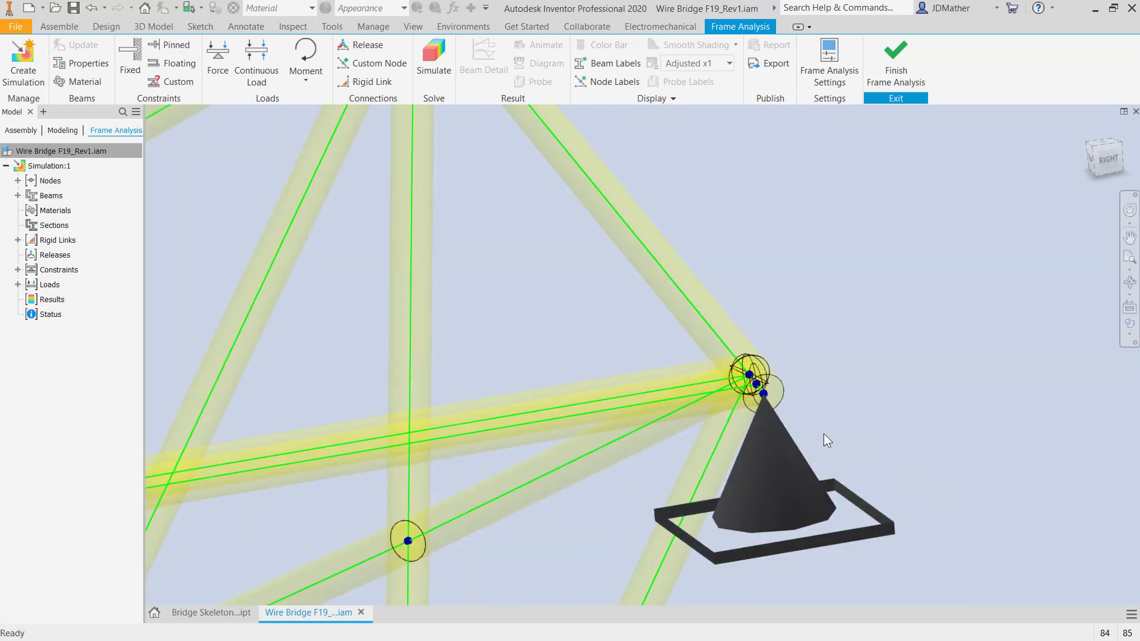
scroll(823, 433, up, 8)
click(169, 48)
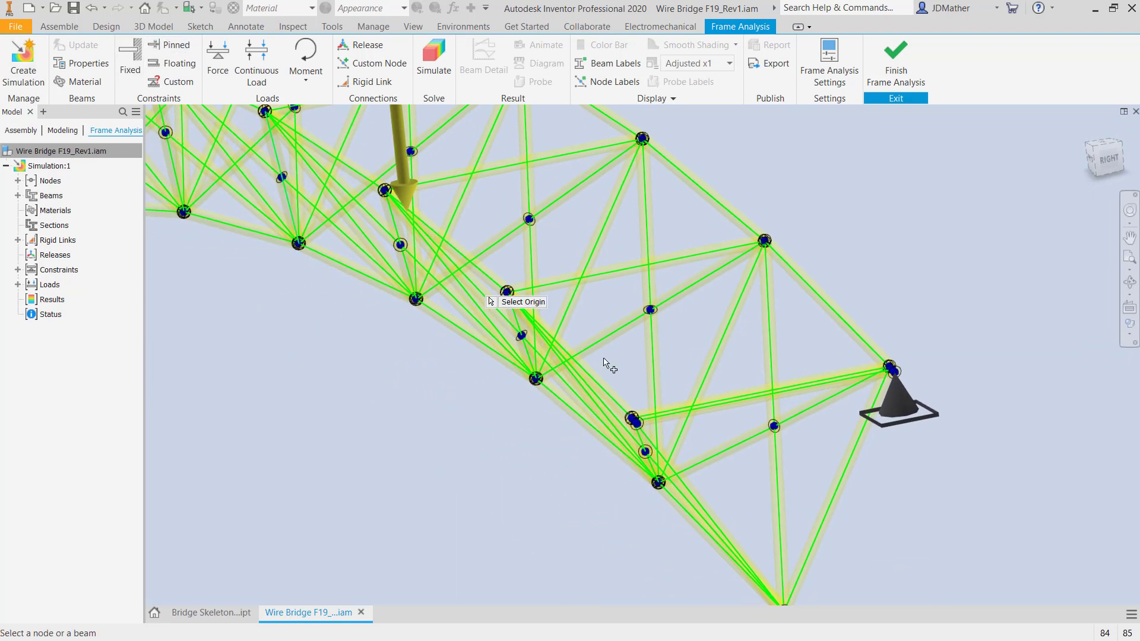
scroll(707, 480, up, 1)
shift+middle_drag(707, 479, 767, 404)
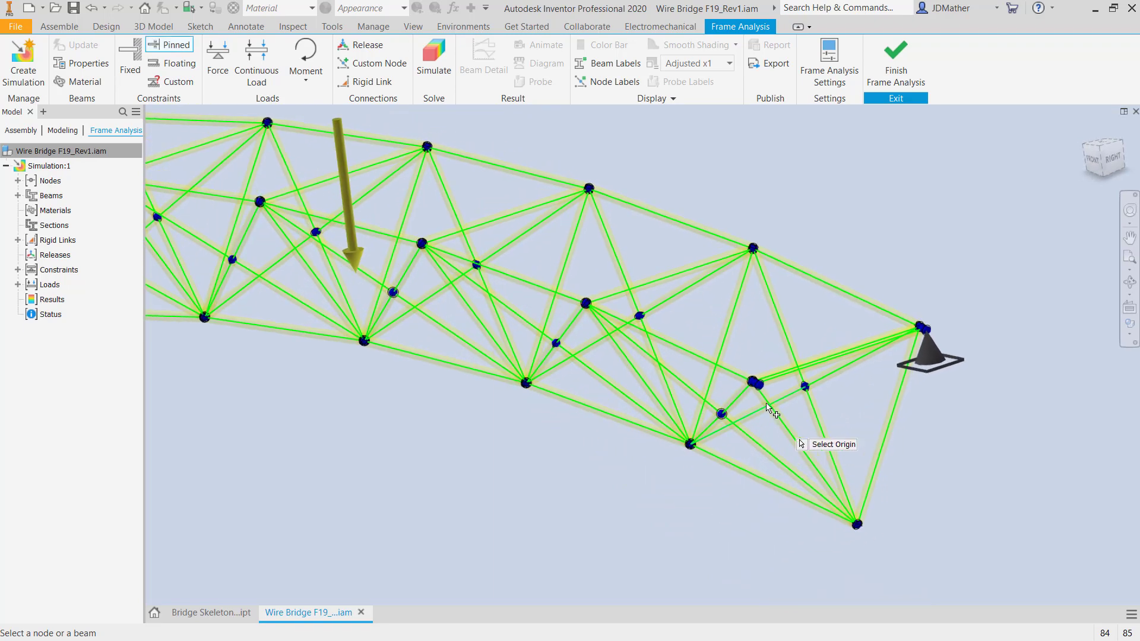
click(761, 389)
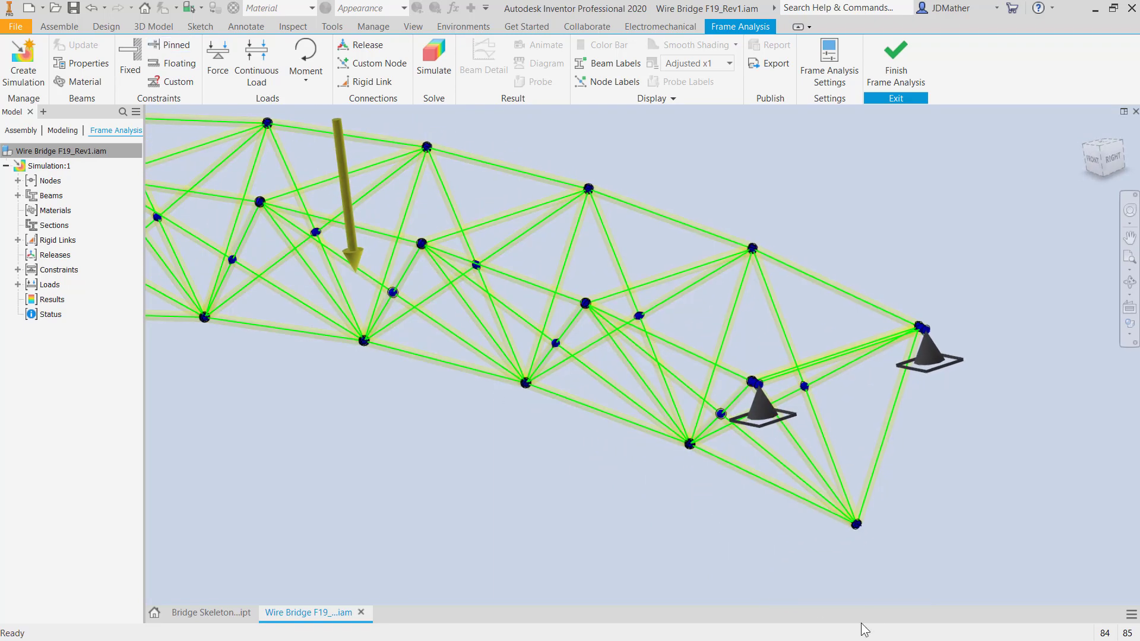
- Add a floating constraint to the lower-chord node at the bridge's right end with an angle of plane of 0 degrees
shift+middle_drag(867, 623, 885, 490)
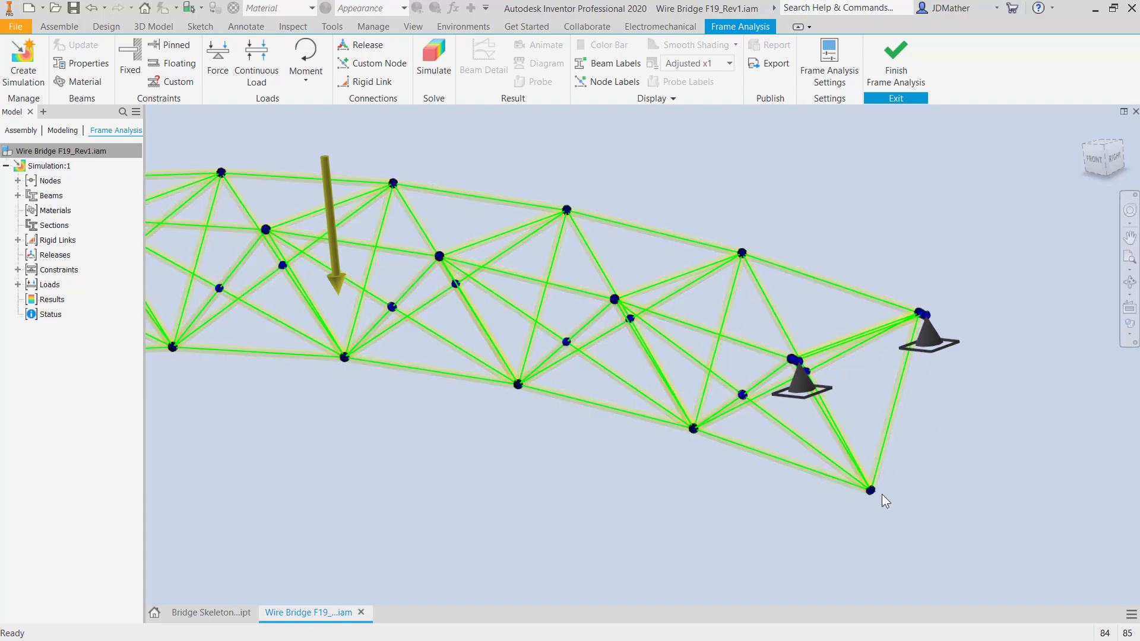
click(179, 63)
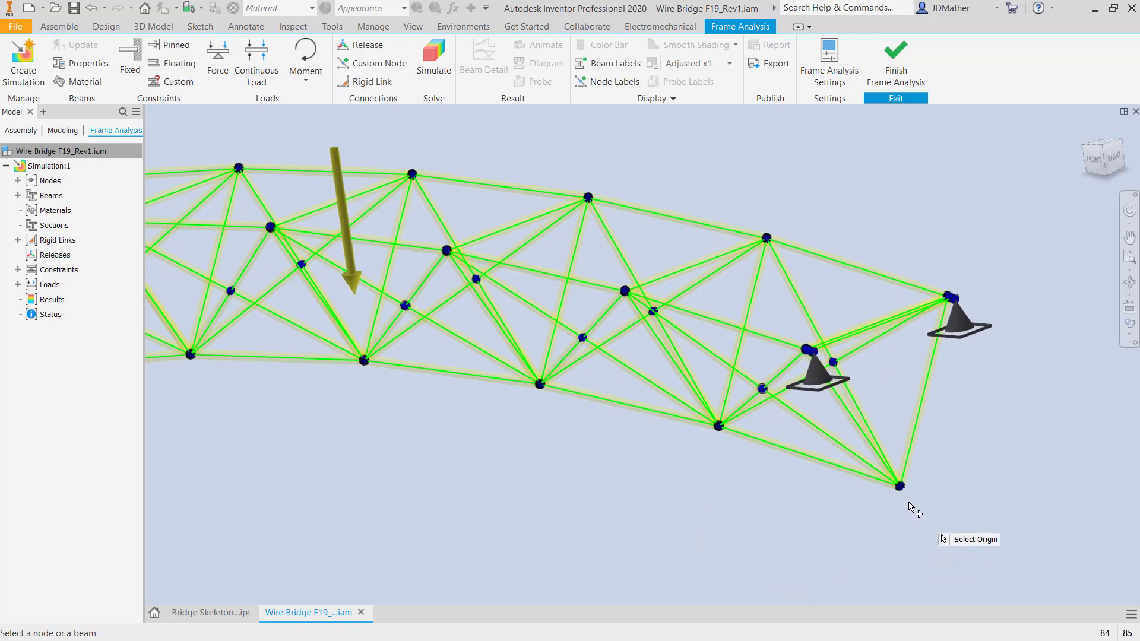
scroll(908, 502, down, 4)
click(817, 417)
scroll(925, 467, up, 3)
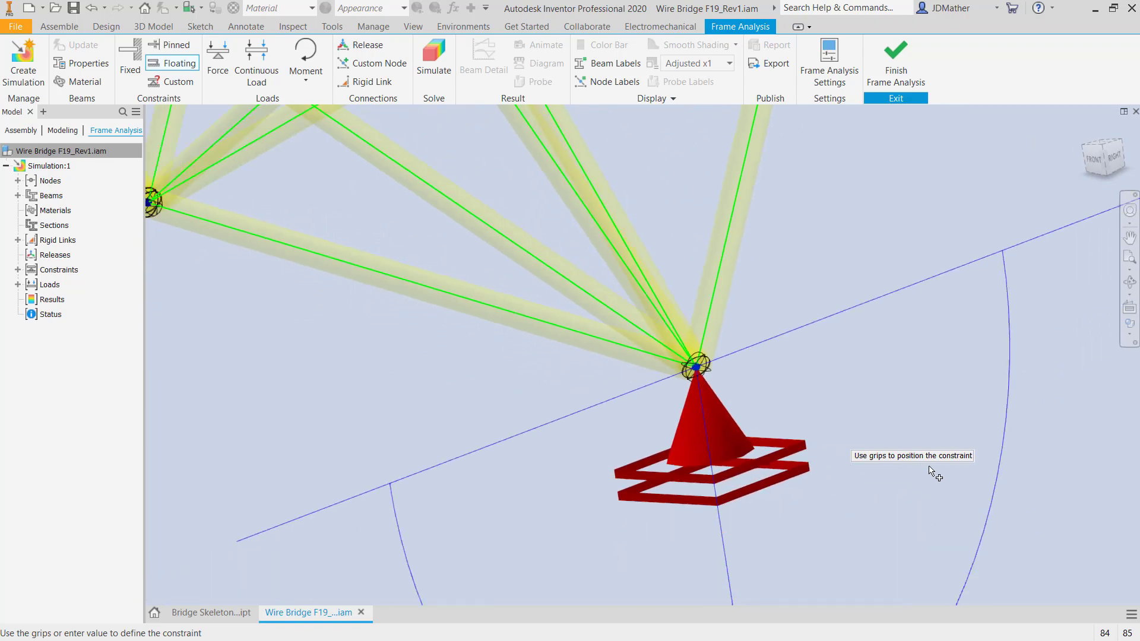
scroll(935, 475, up, 6)
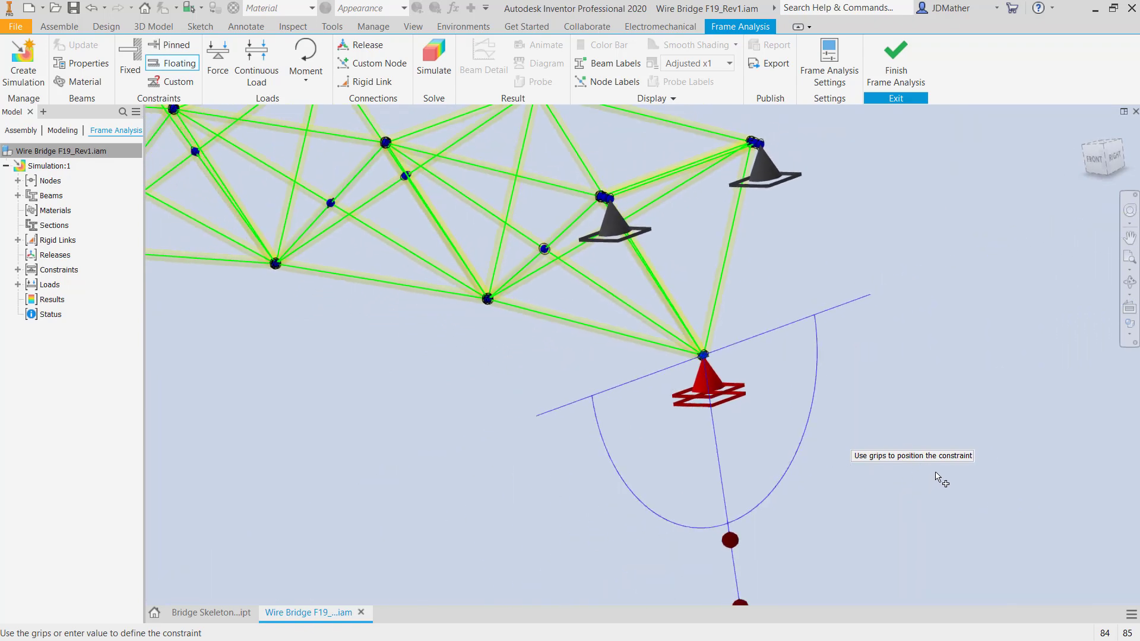
click(1096, 165)
scroll(861, 439, down, 3)
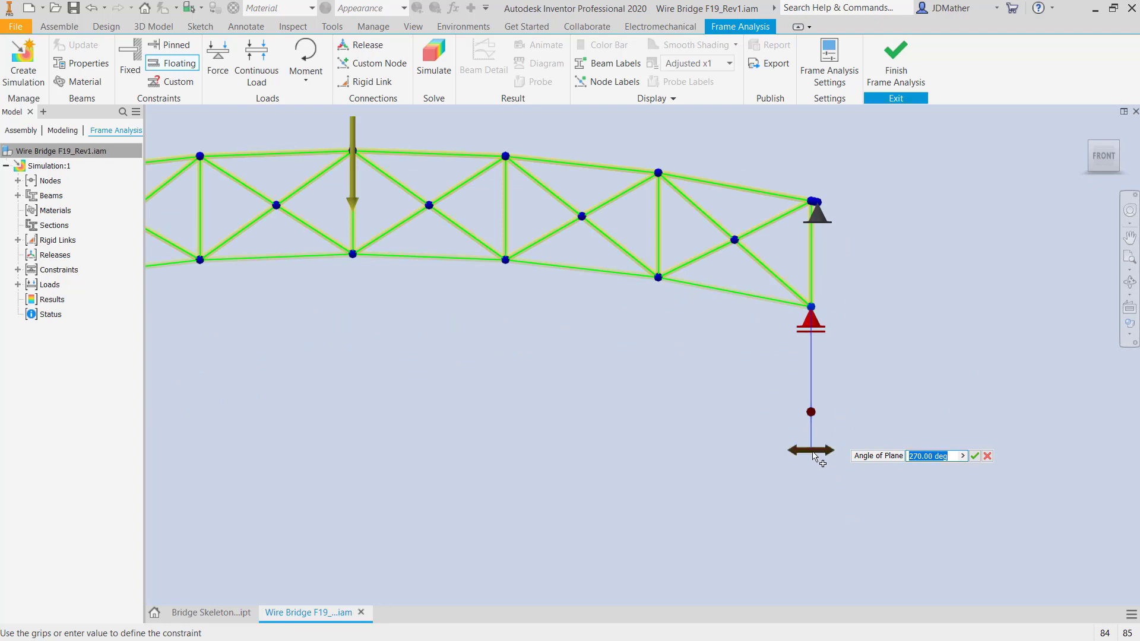
drag(833, 446, 922, 355)
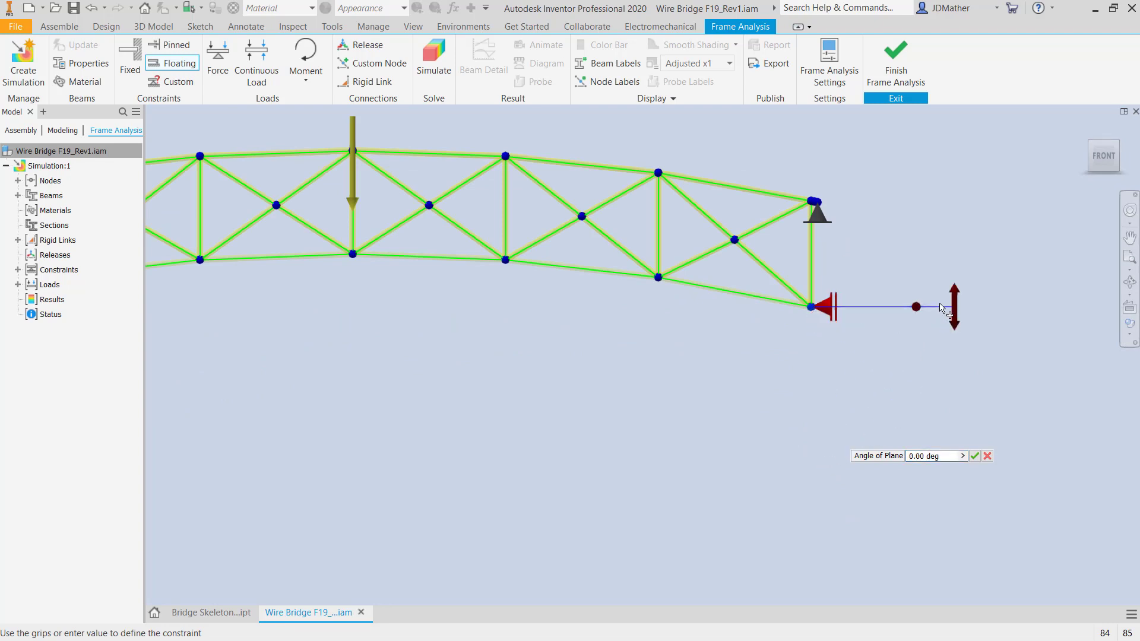
drag(939, 303, 941, 305)
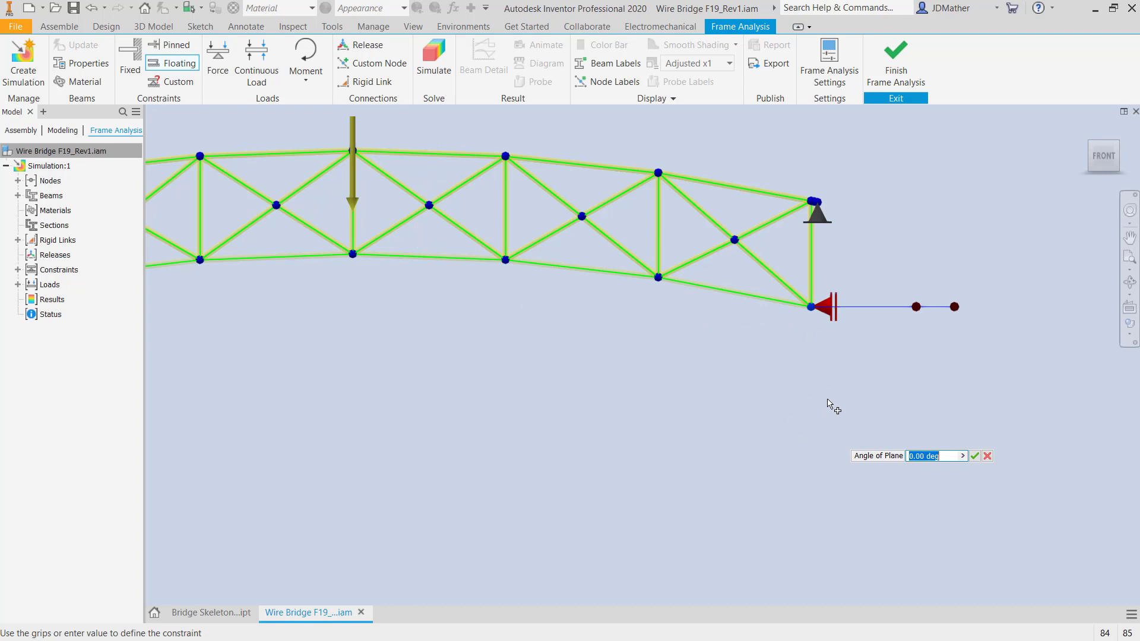
scroll(966, 422, up, 5)
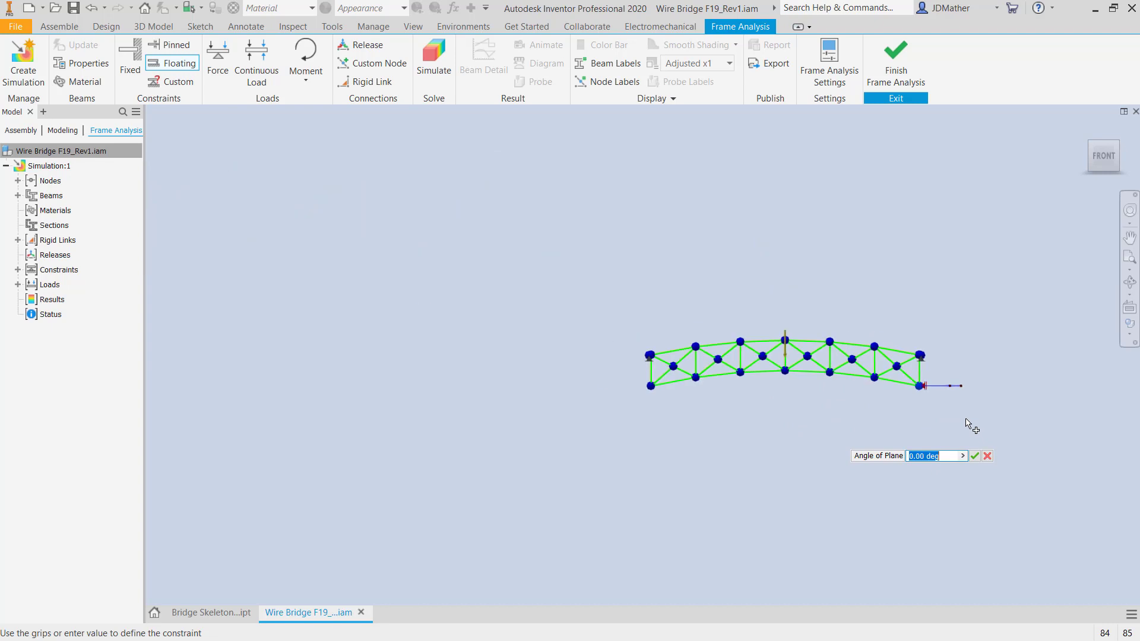
click(974, 456)
- Add a floating constraint to the lower-chord node at the bridge's left end with an angle of plane of 180 degrees
scroll(671, 397, down, 5)
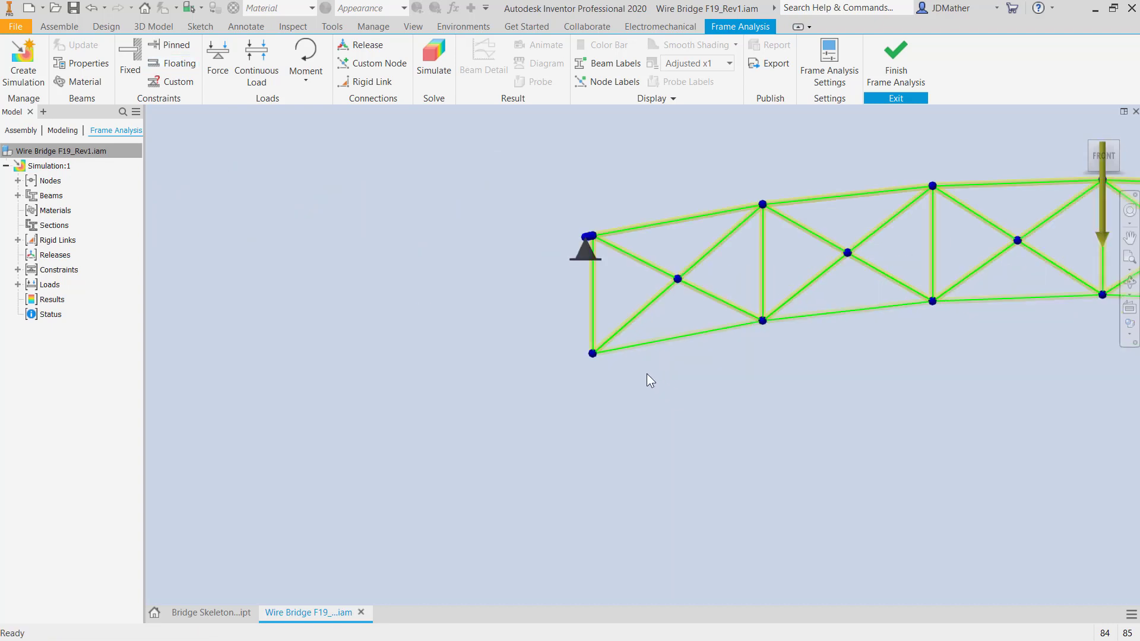
scroll(650, 380, down, 5)
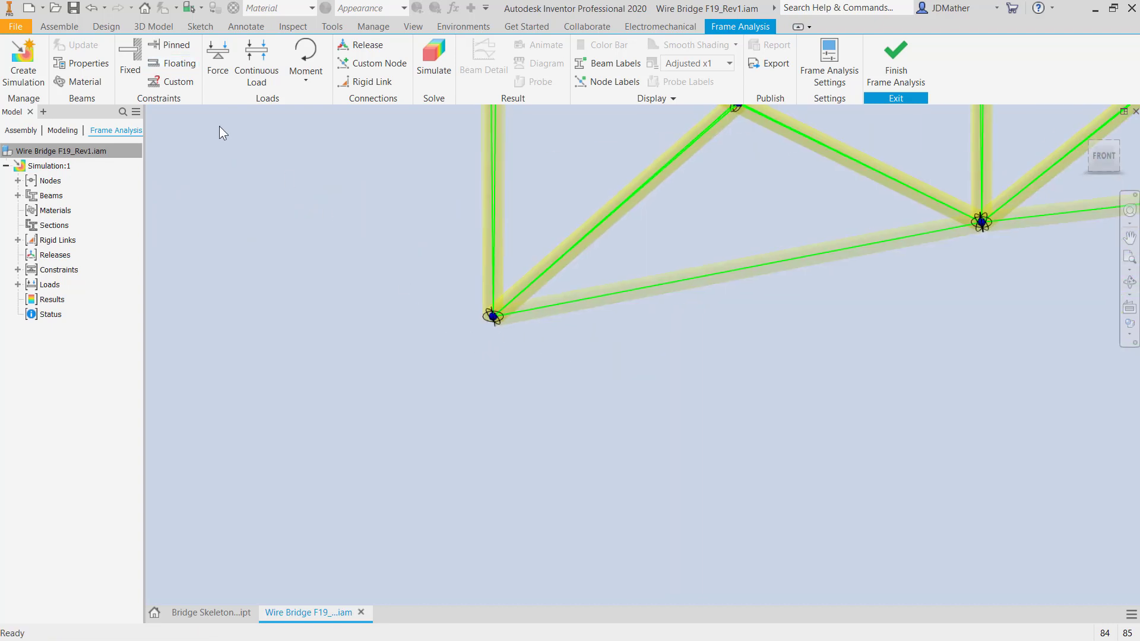
click(172, 63)
scroll(504, 330, down, 5)
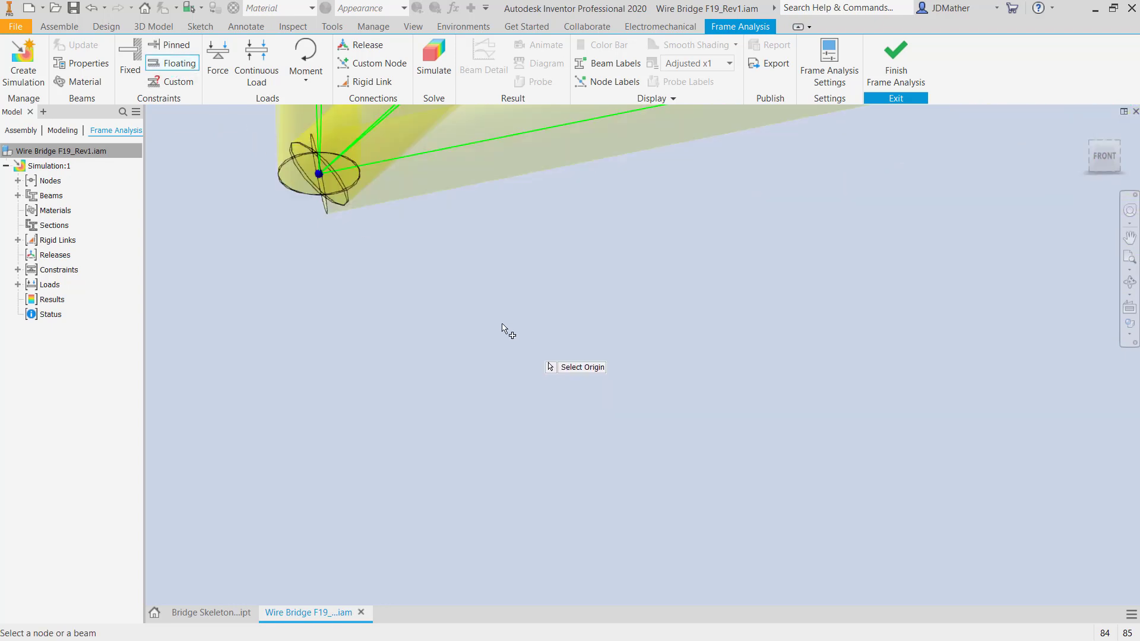
click(318, 173)
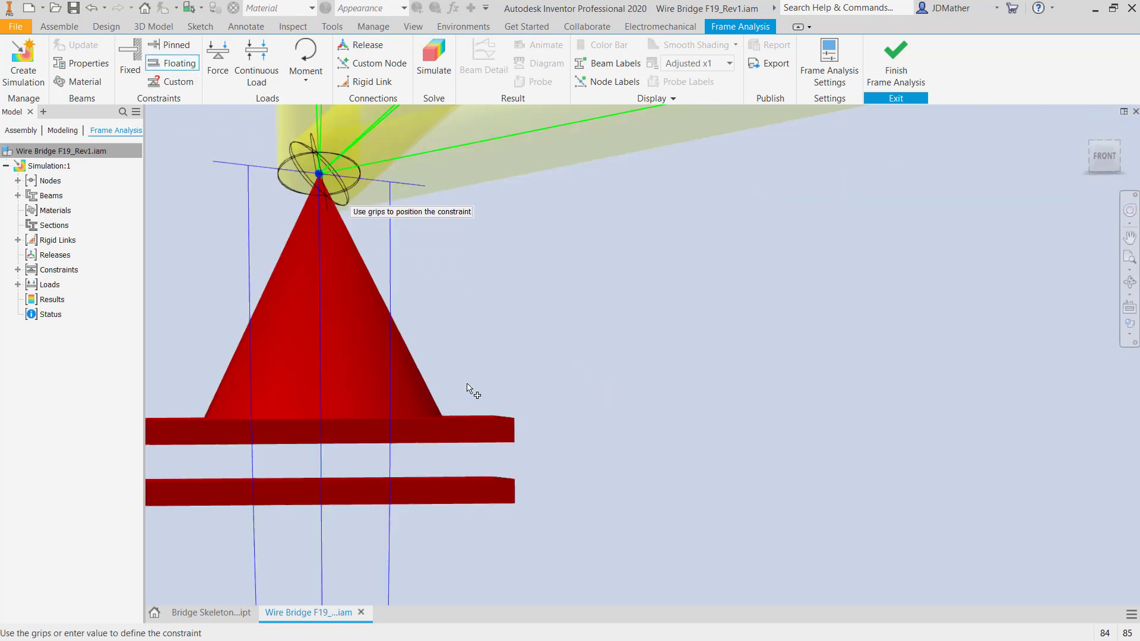
scroll(465, 389, up, 5)
click(1097, 156)
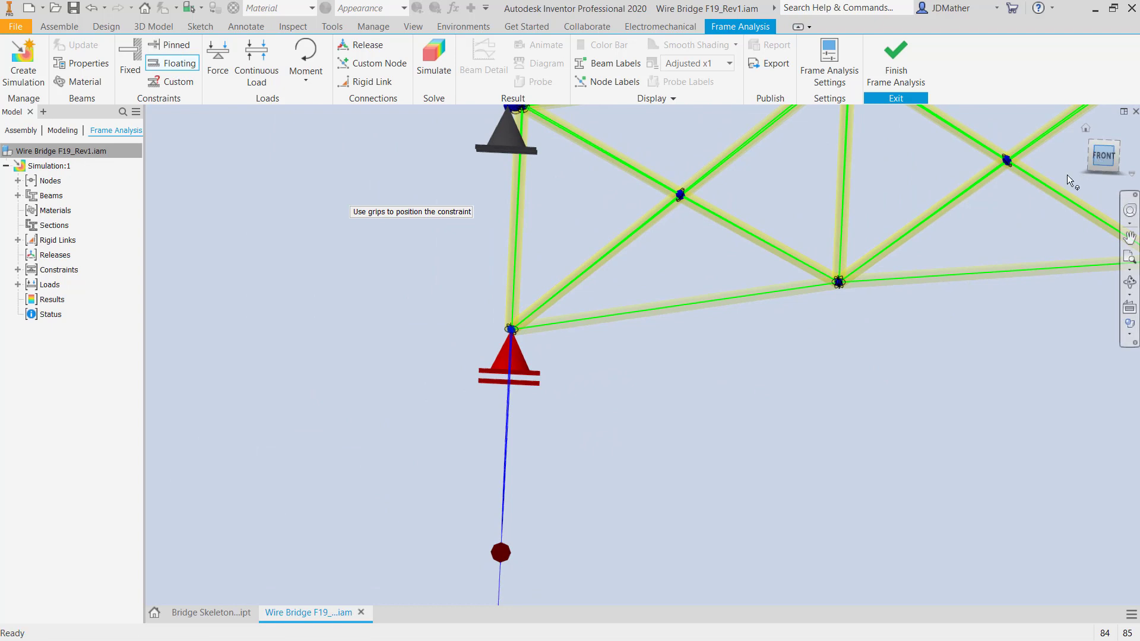
click(426, 433)
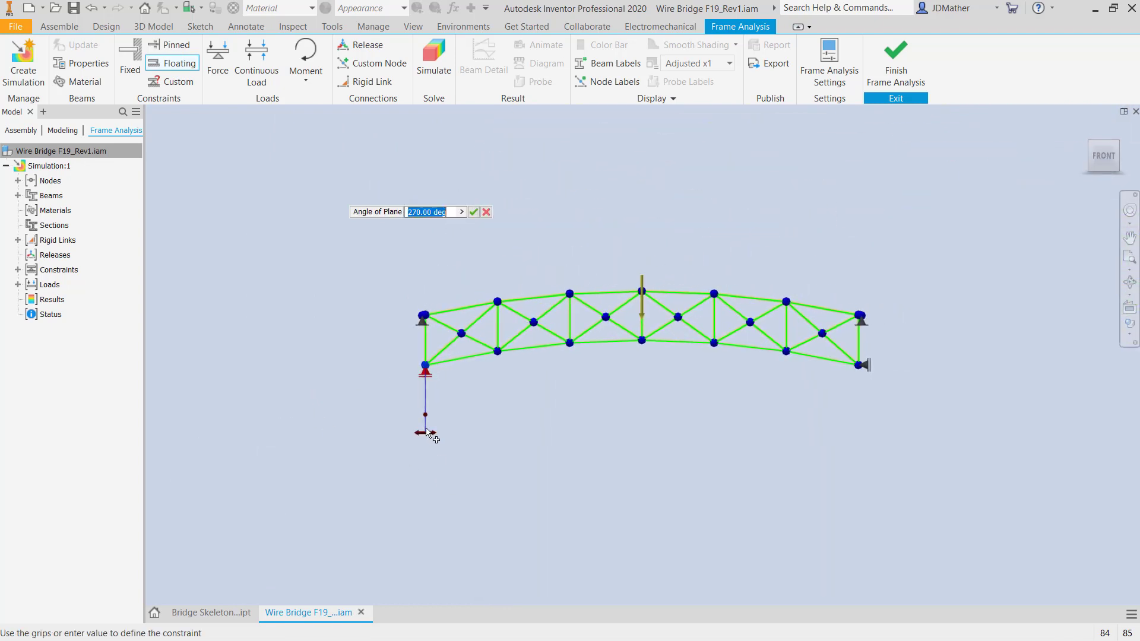
drag(426, 437, 357, 368)
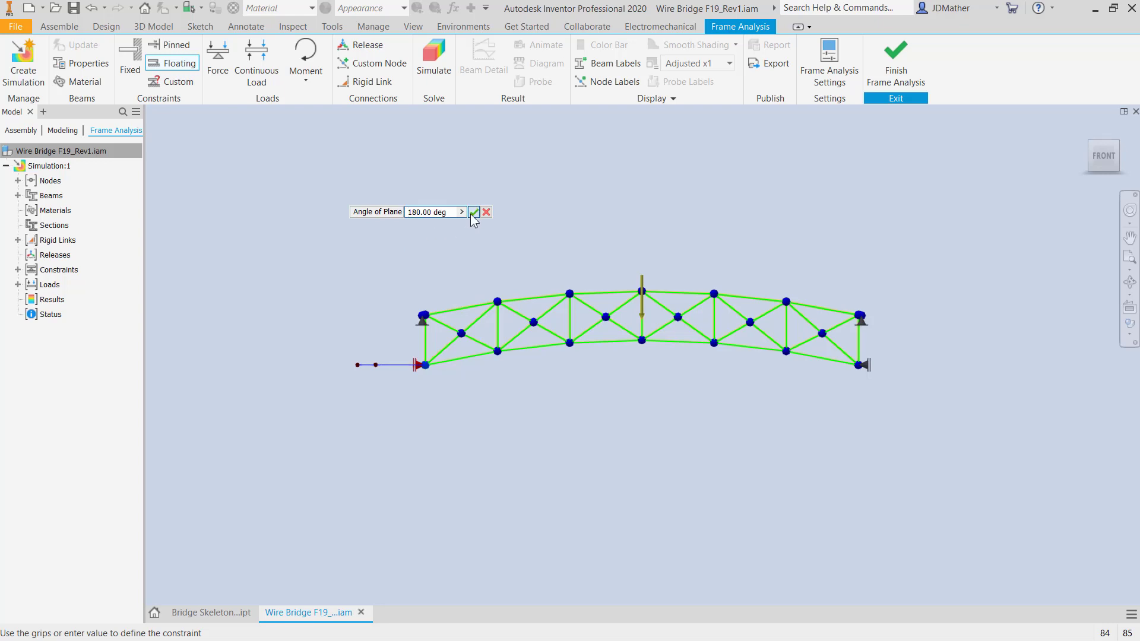
click(471, 214)
key(F6)
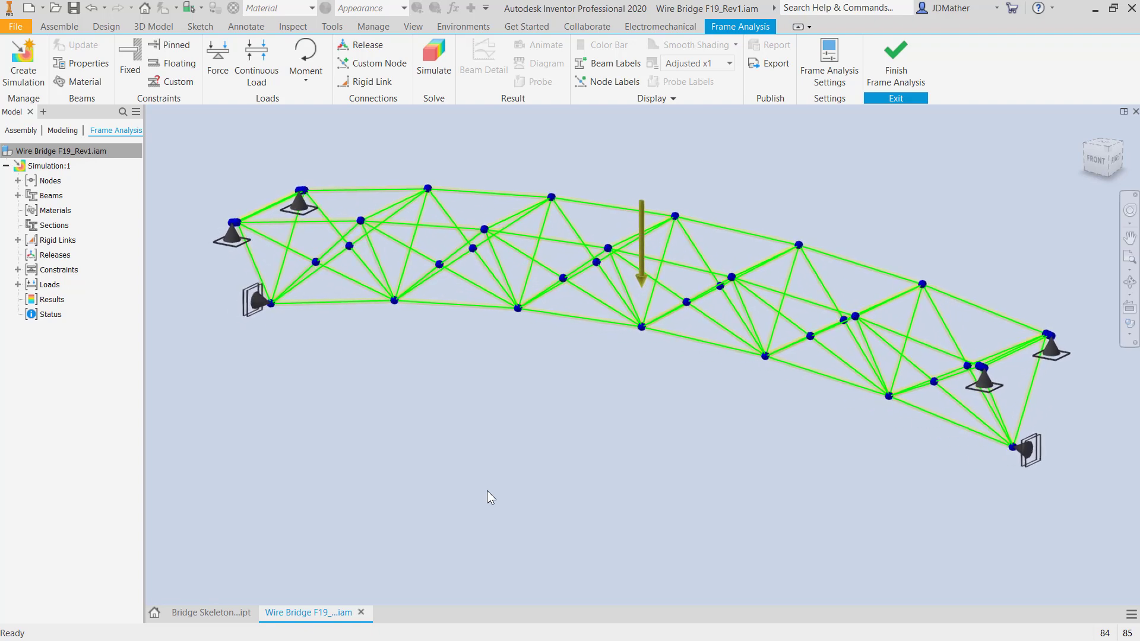
- Apply a downward 50 lbforce load to the middle node of the lower chord
click(218, 63)
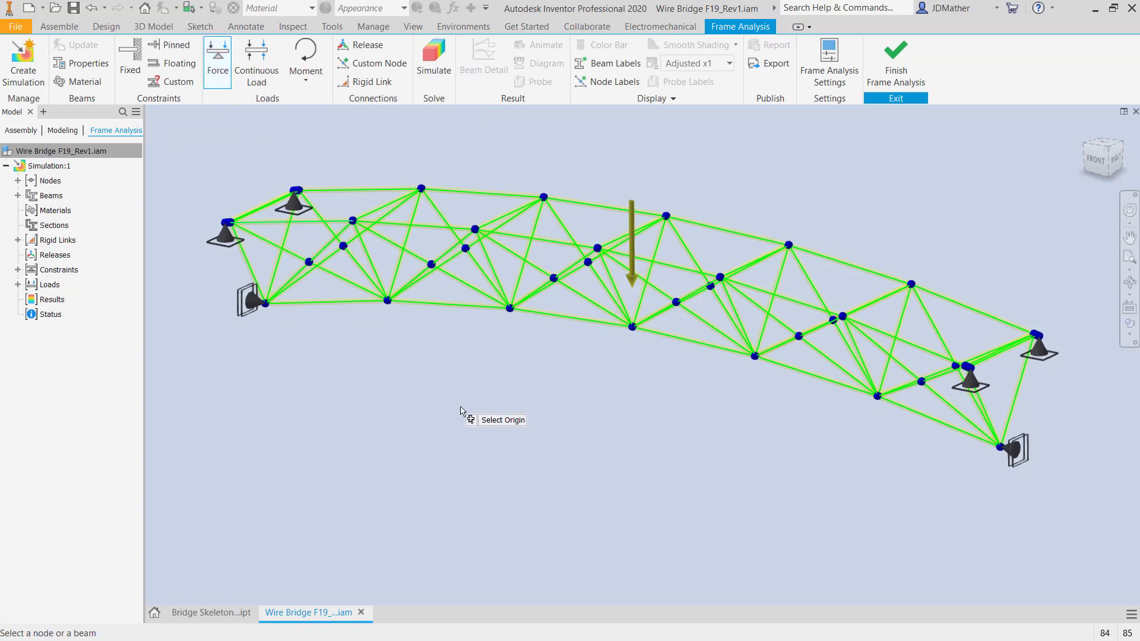
scroll(638, 336, up, 5)
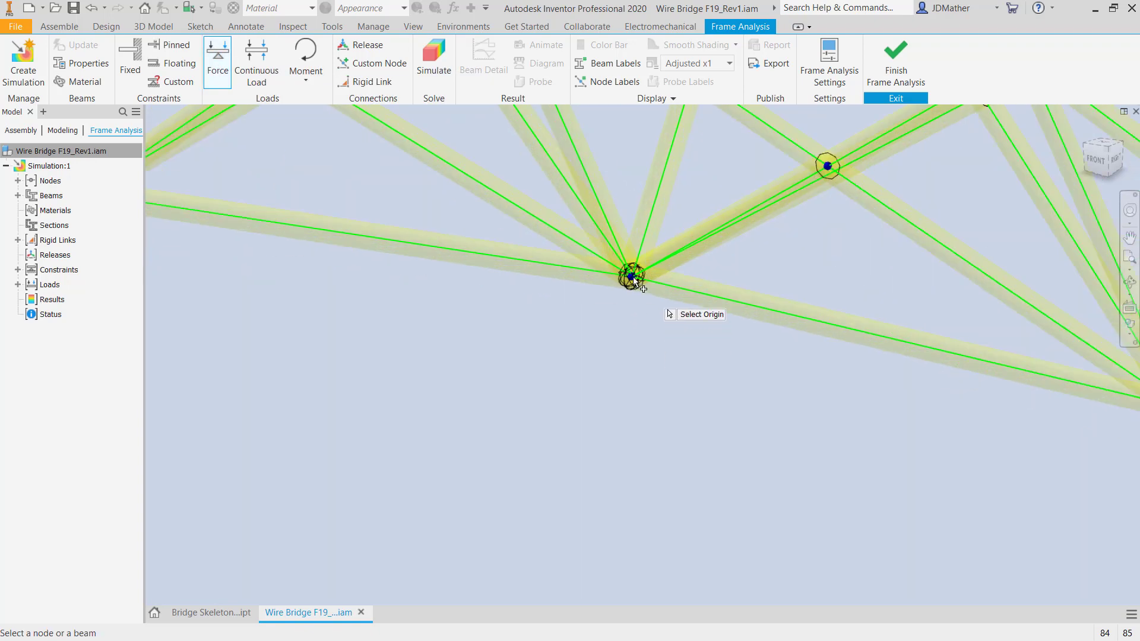
click(632, 276)
scroll(608, 430, down, 5)
scroll(612, 415, up, 4)
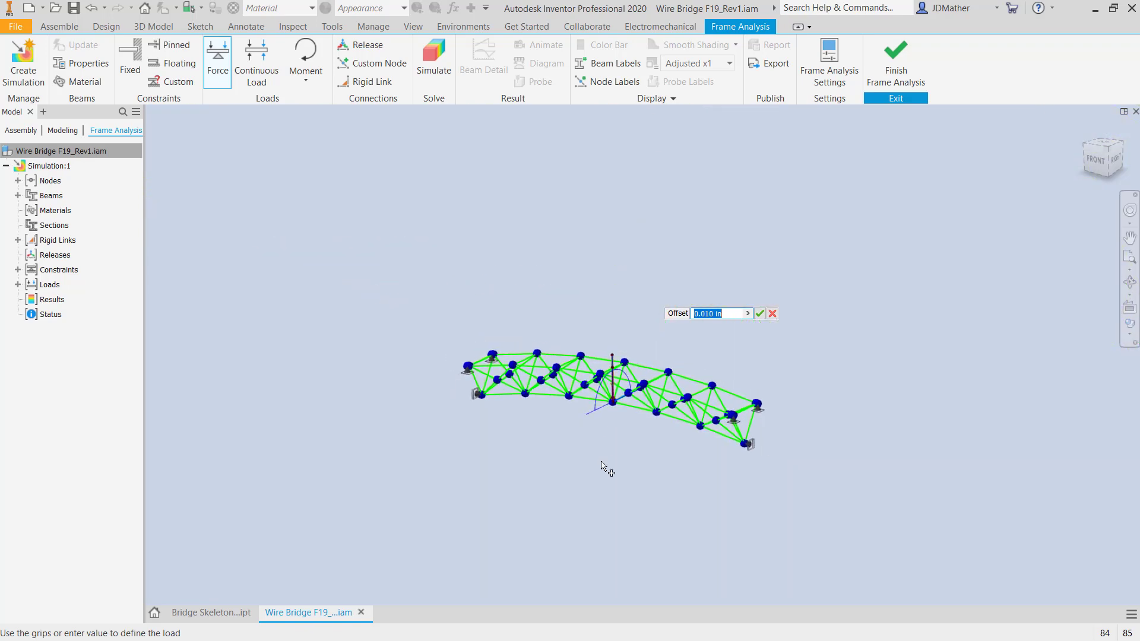
scroll(603, 467, down, 7)
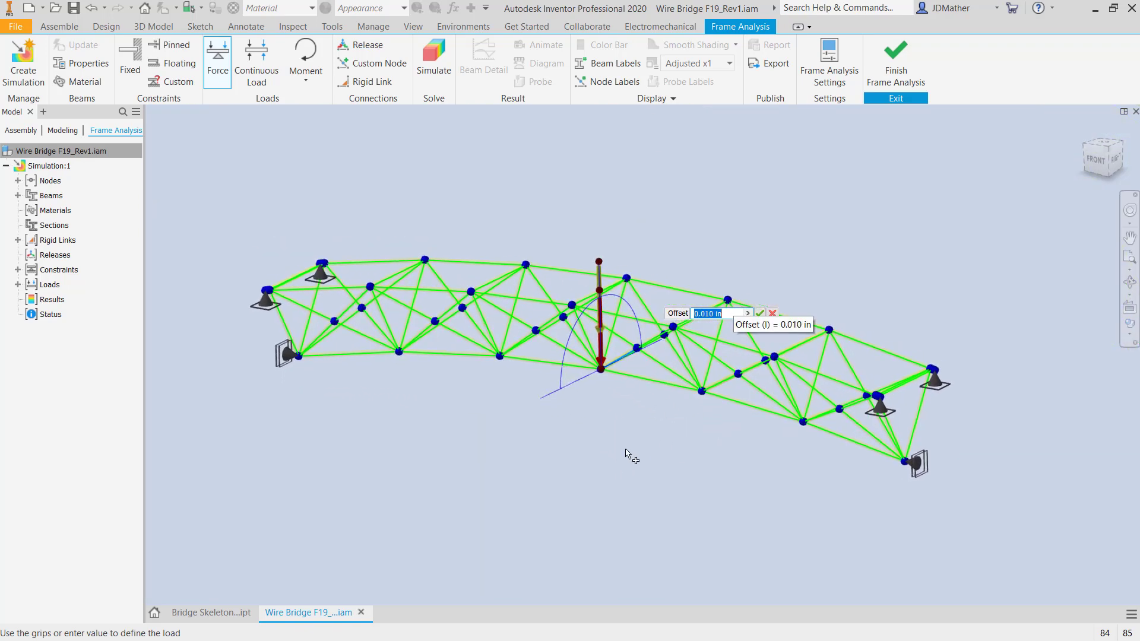
shift+middle_drag(631, 435, 710, 359)
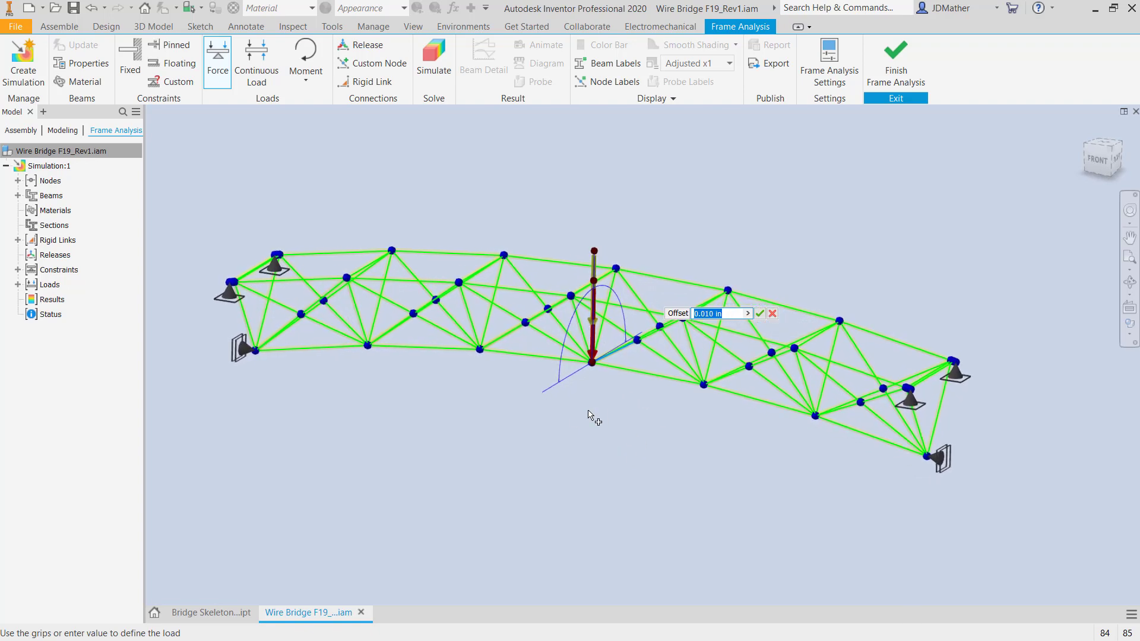
shift+middle_drag(587, 415, 736, 356)
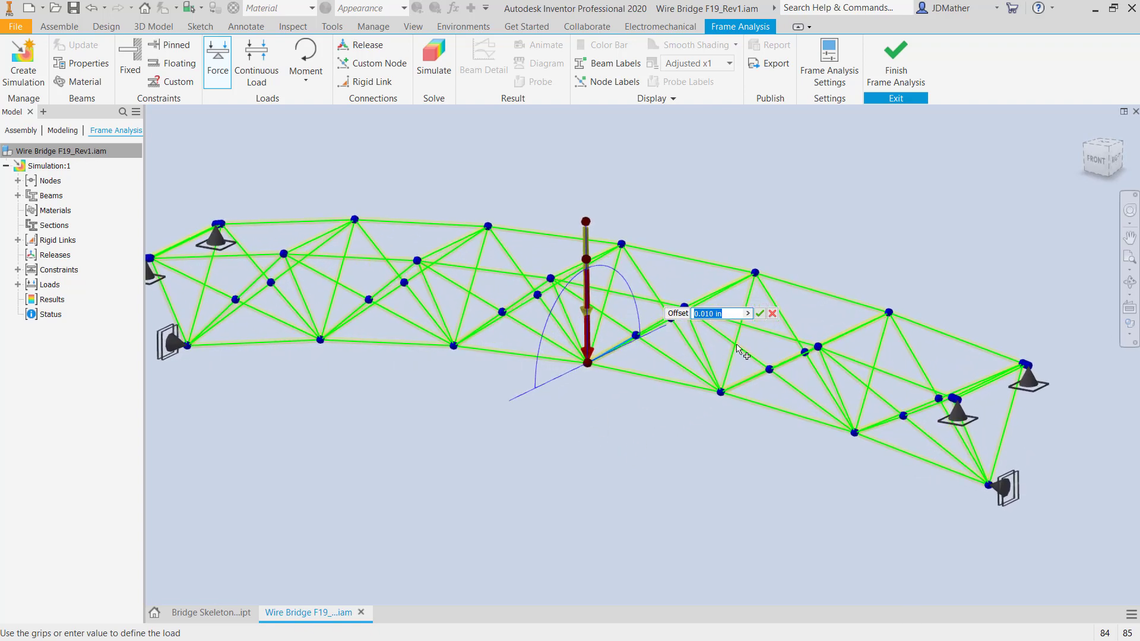
click(761, 313)
shift+middle_drag(618, 231, 326, 281)
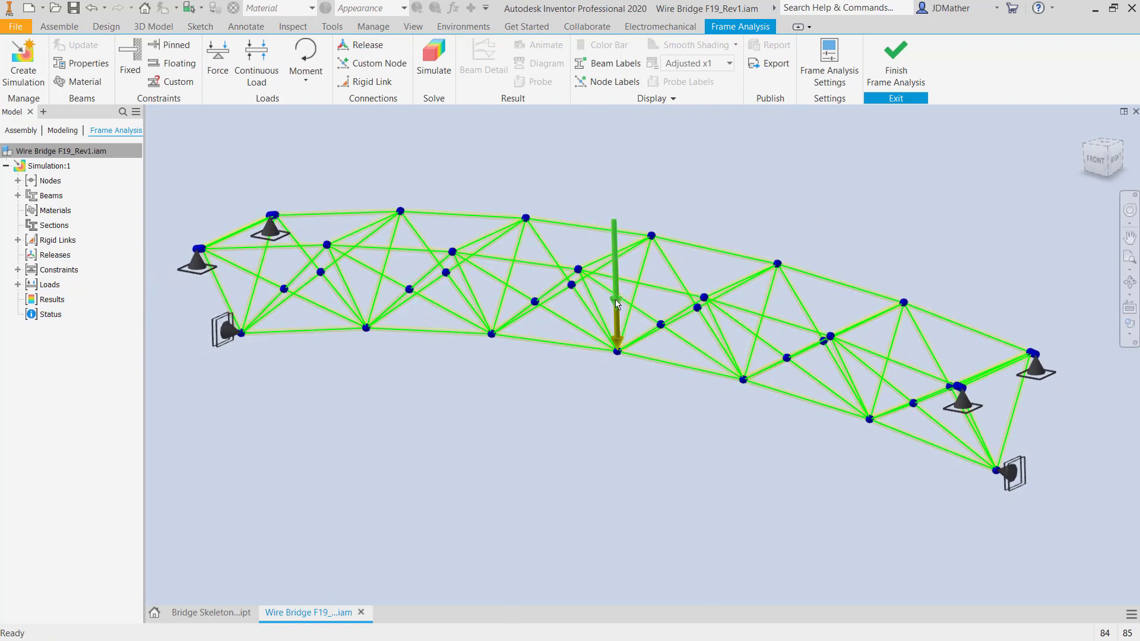
- Change the frame analysis display settings to a very dark red gravity colour and a load scale of .5
click(834, 68)
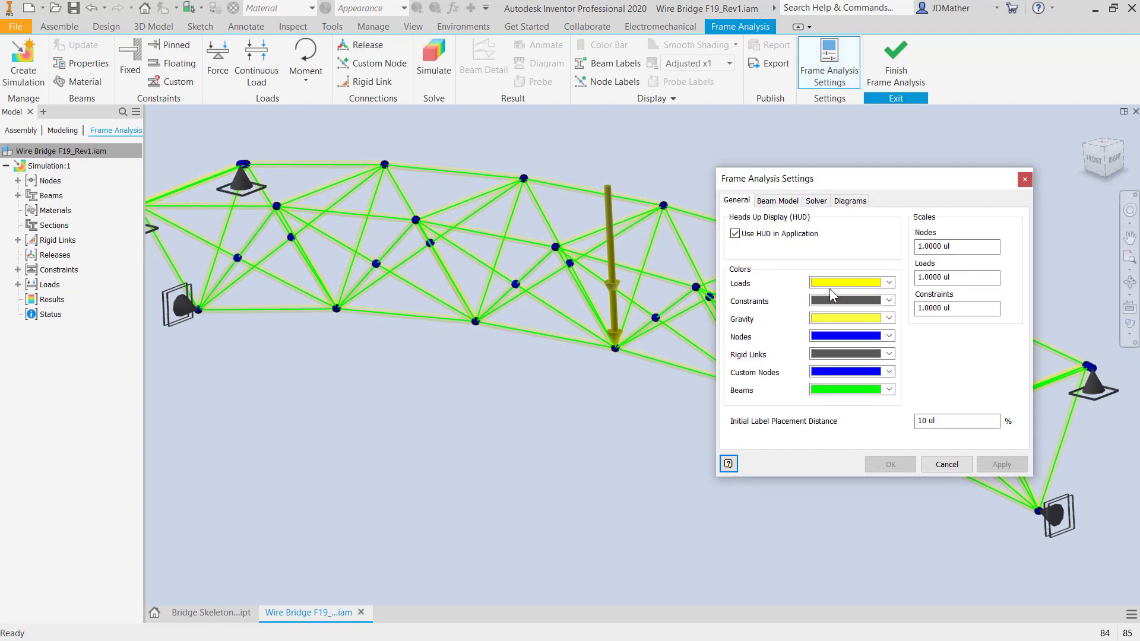
click(890, 319)
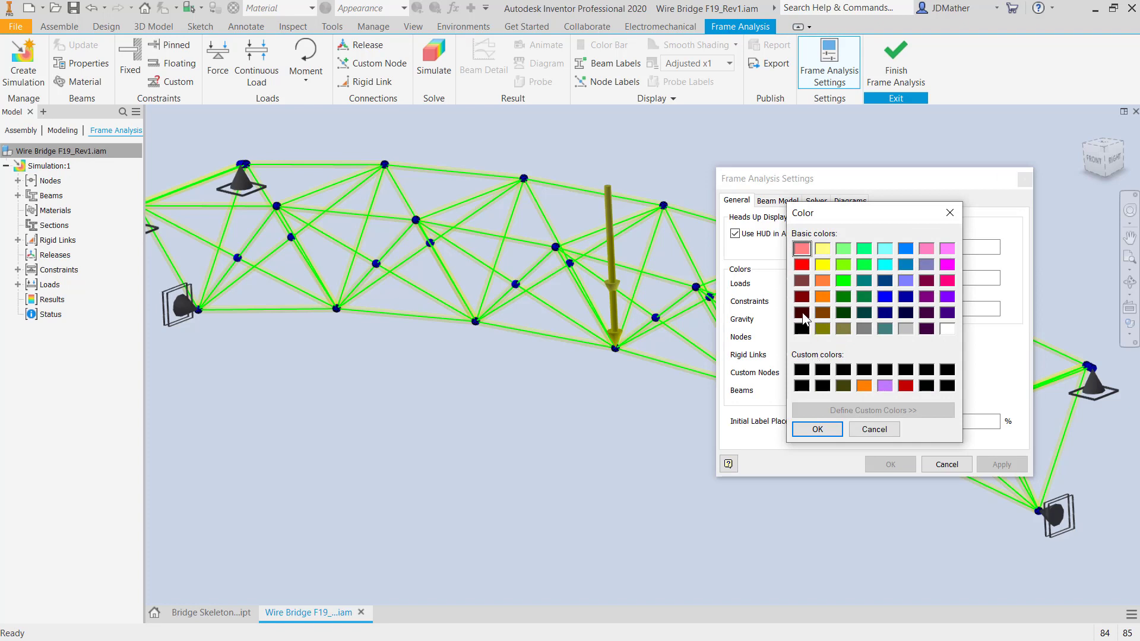
click(833, 432)
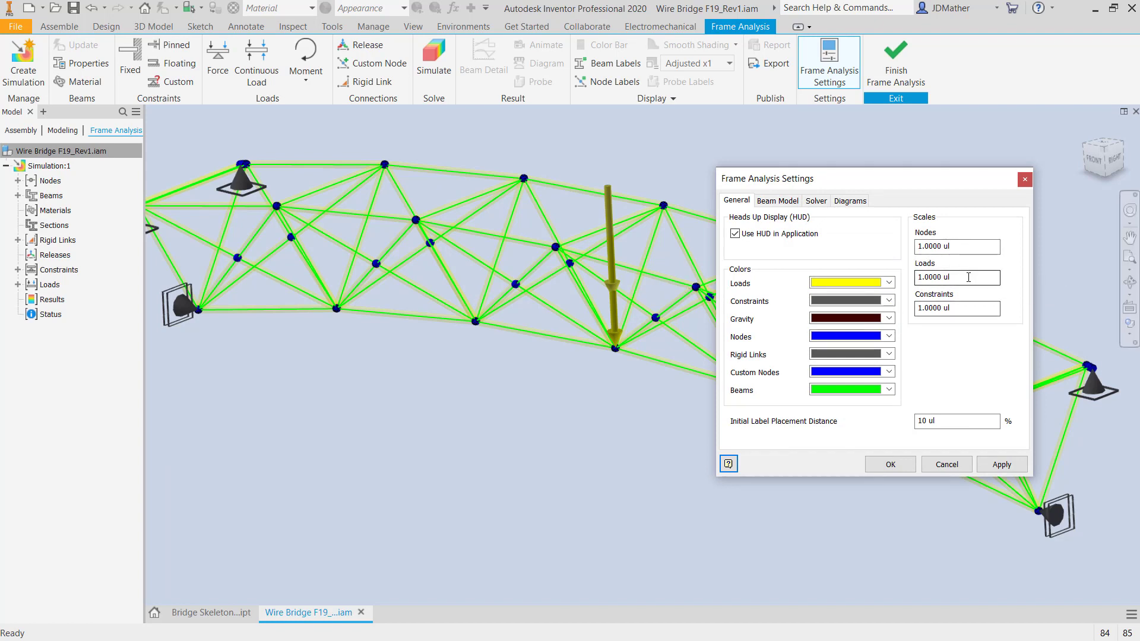
drag(968, 277, 686, 236)
text(.5)
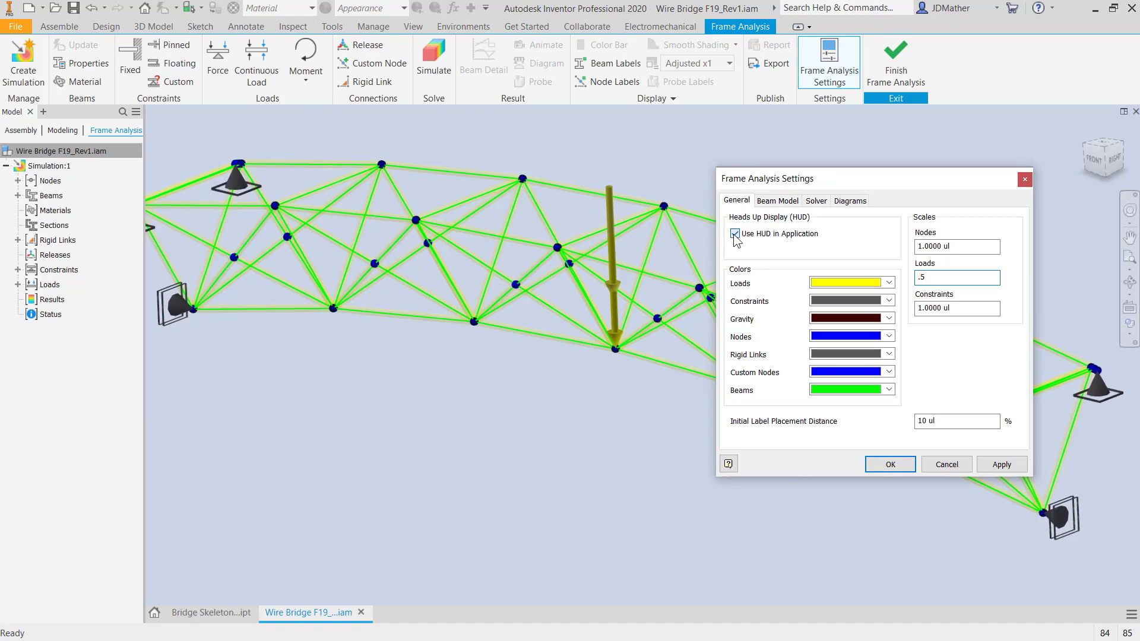
click(890, 464)
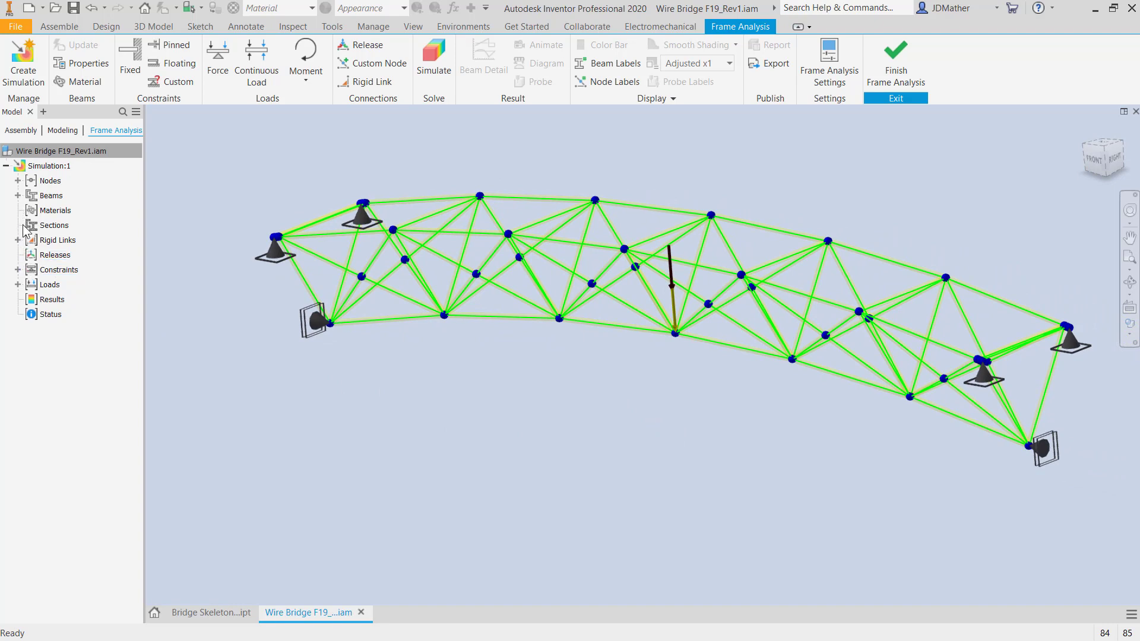
- Edit the force on the middle lower-chord node and set its offset to 0
click(18, 284)
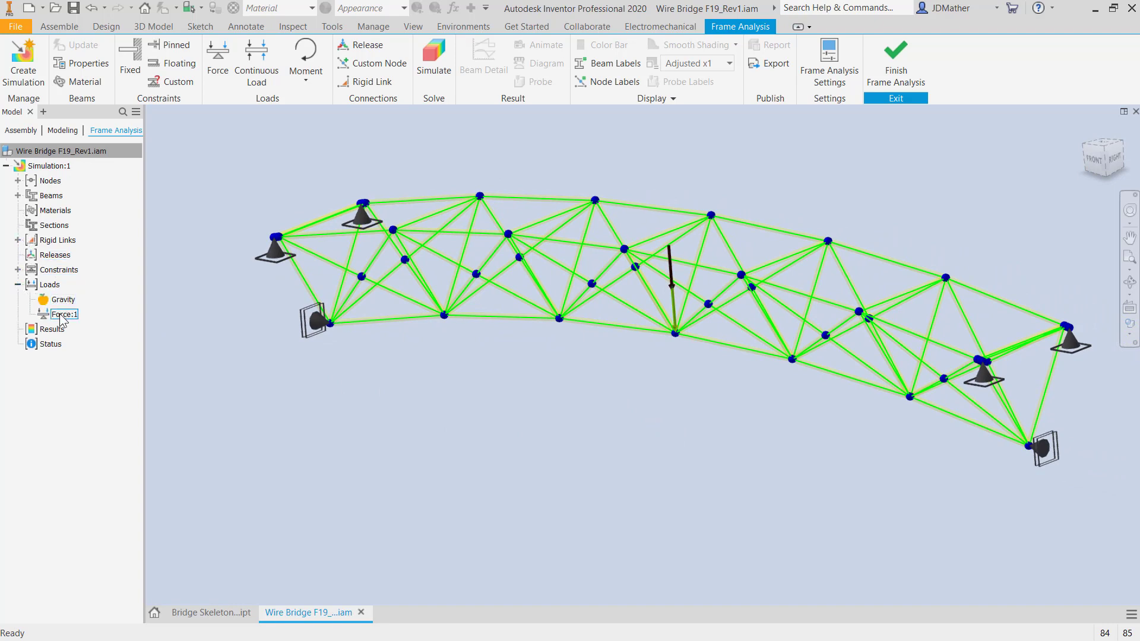
right_click(62, 319)
click(80, 344)
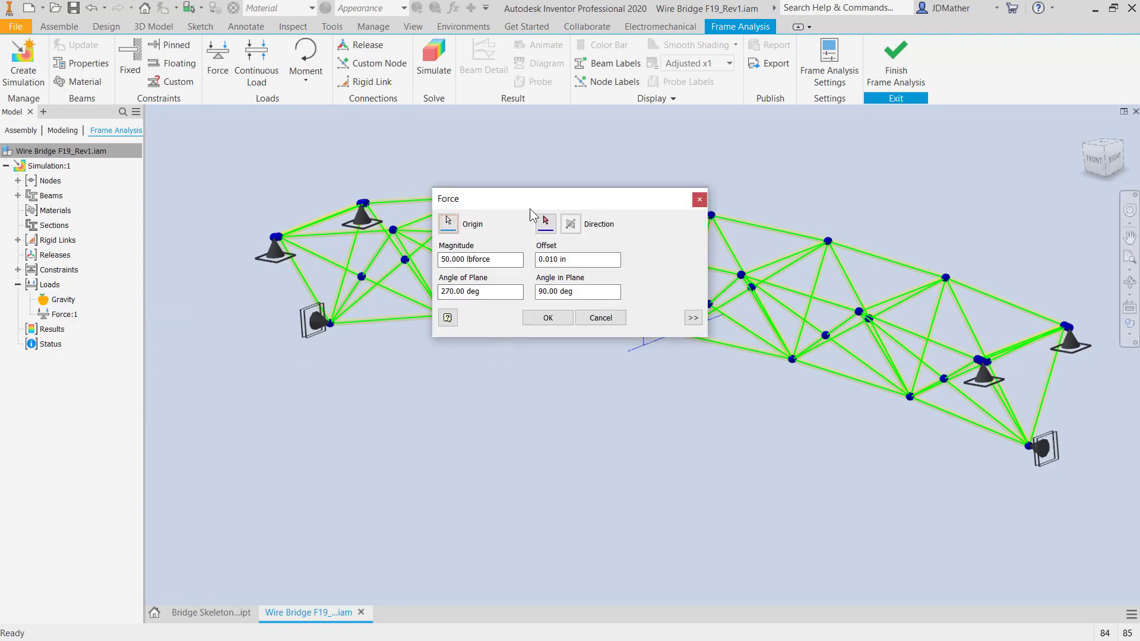
drag(531, 199, 476, 361)
scroll(476, 361, up, 5)
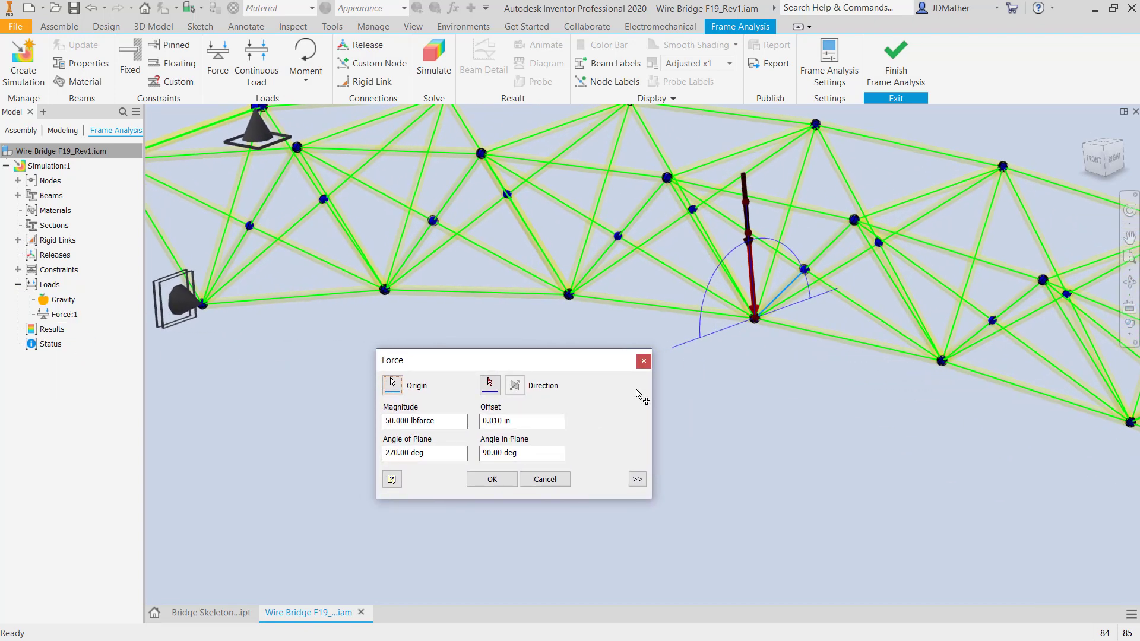
drag(542, 424, 315, 402)
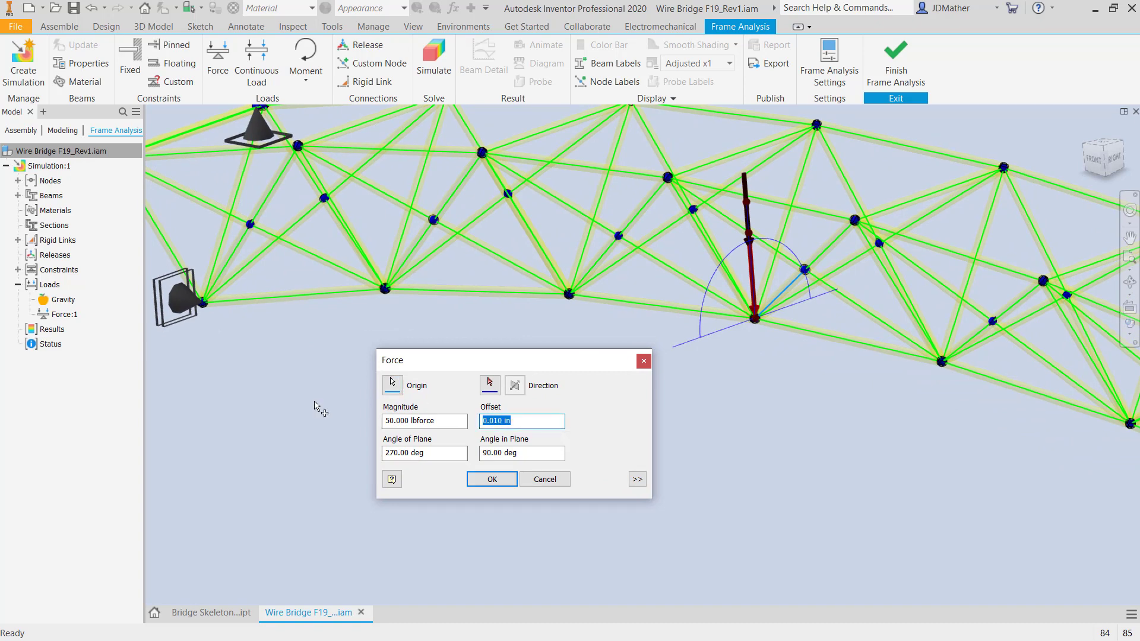
text(0)
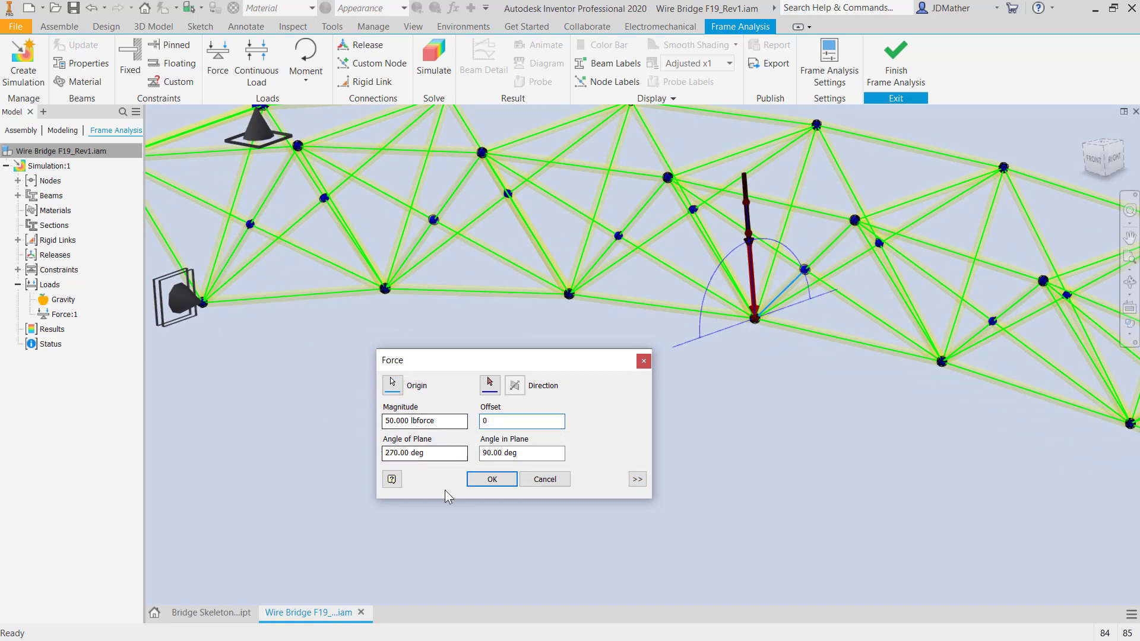
click(491, 479)
scroll(465, 462, down, 5)
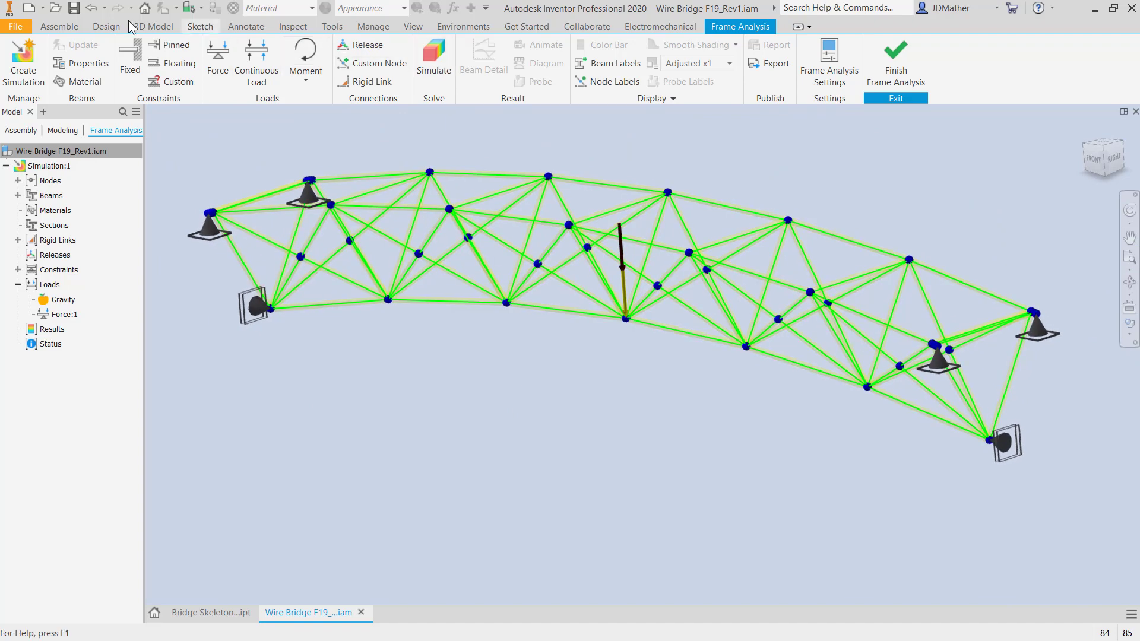
- Save the bridge assembly and run the frame analysis simulation
click(74, 8)
key(Return)
click(442, 60)
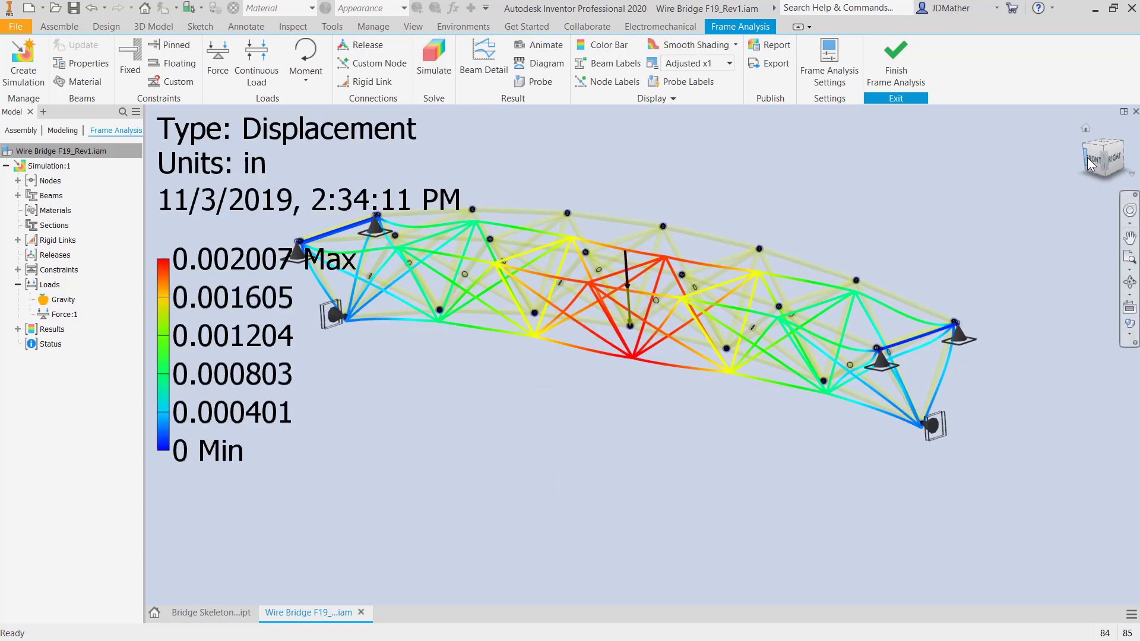
- Set the displacement result's deformation display to Actual and inspect the bridge from the front, including its middle nodes
click(1093, 159)
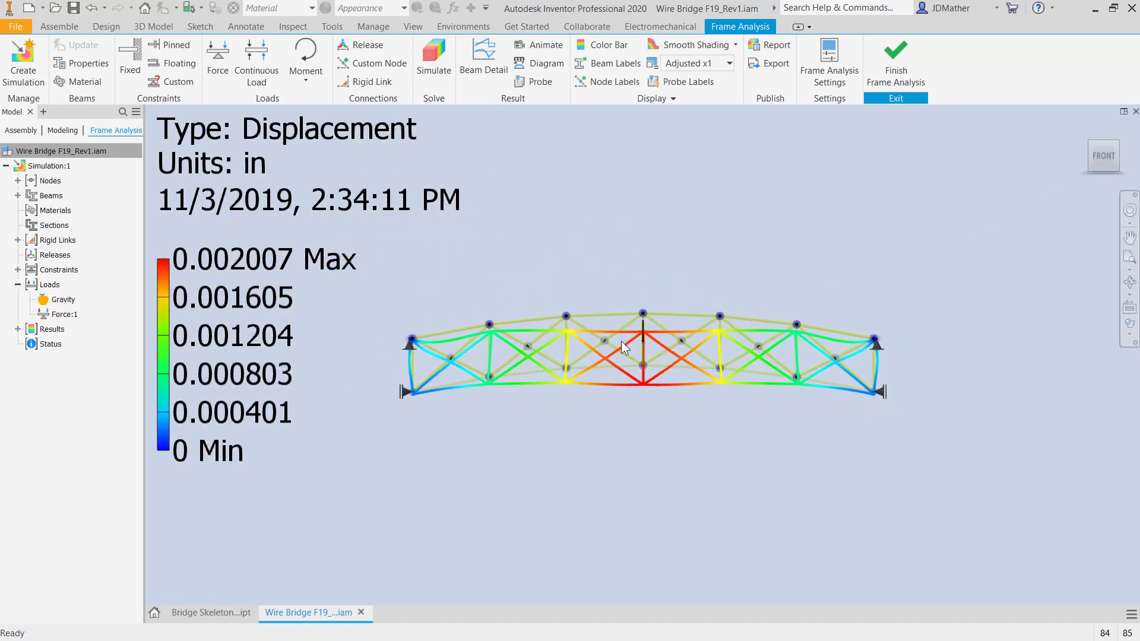
scroll(890, 422, down, 1)
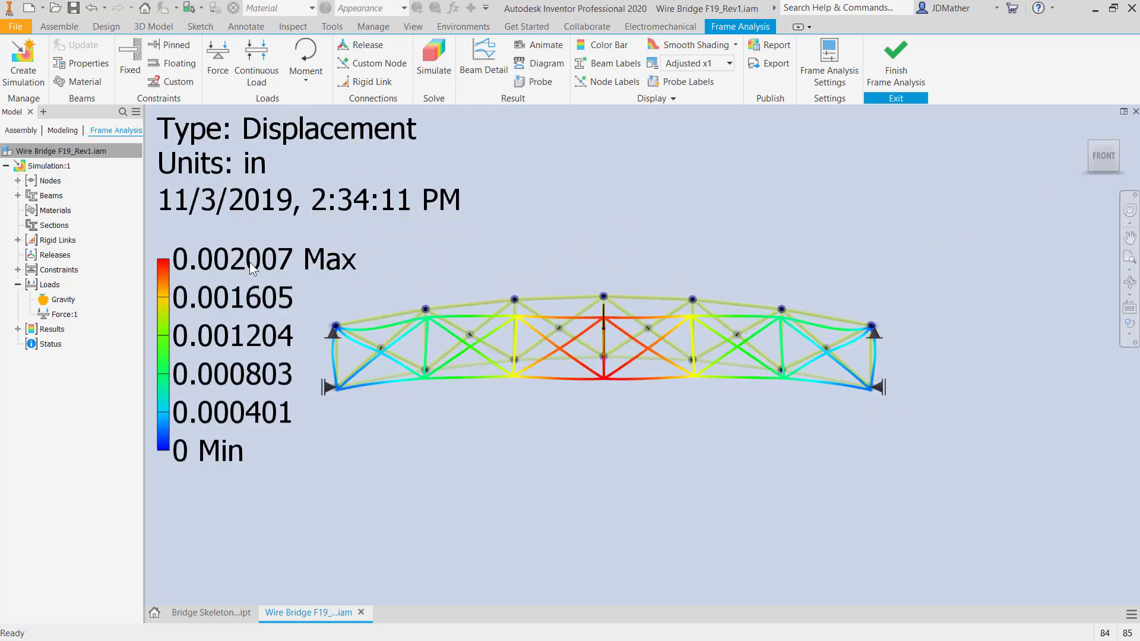
scroll(530, 355, up, 1)
scroll(528, 275, down, 1)
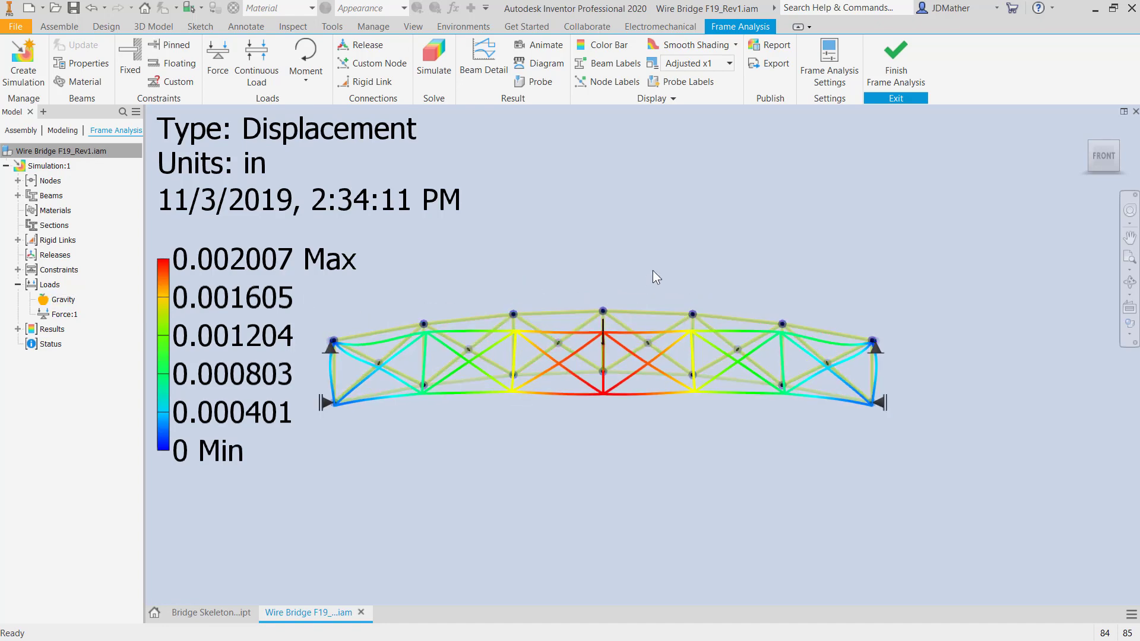
click(691, 63)
click(689, 100)
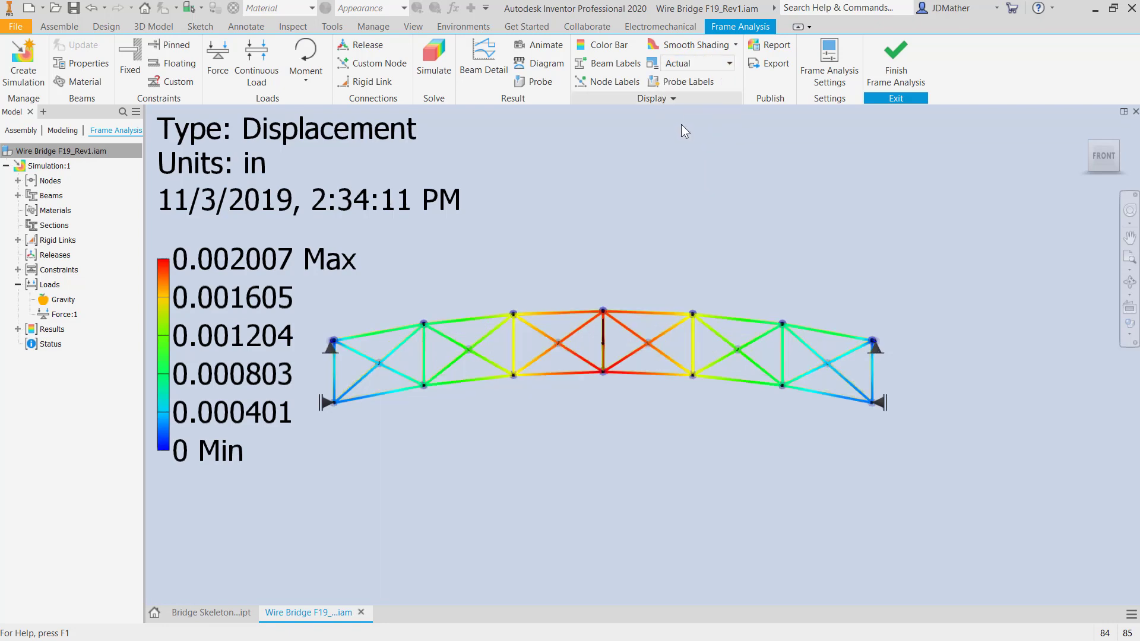
scroll(604, 309, down, 9)
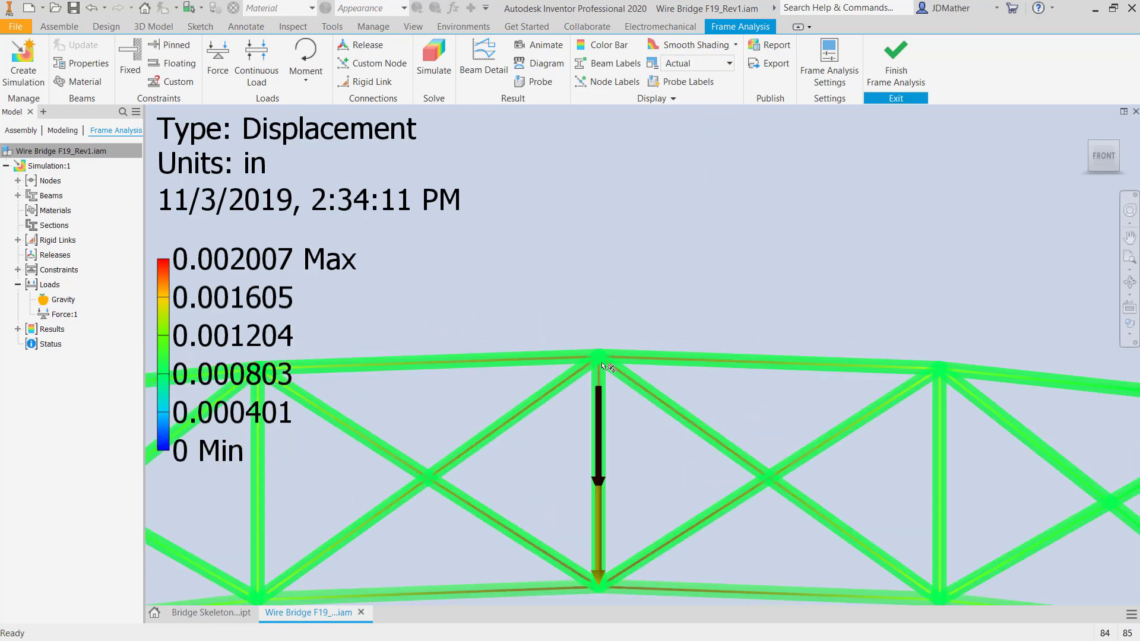
scroll(603, 366, up, 10)
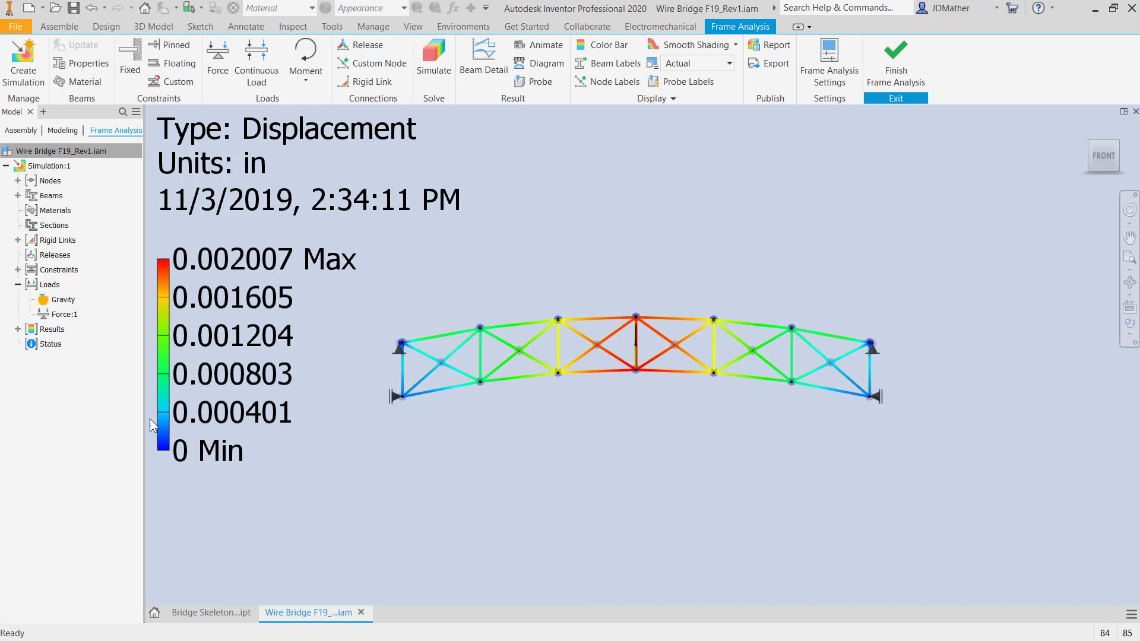
- Display the Smax normal stress result and inspect the stresses around the upper chord's end support
click(18, 329)
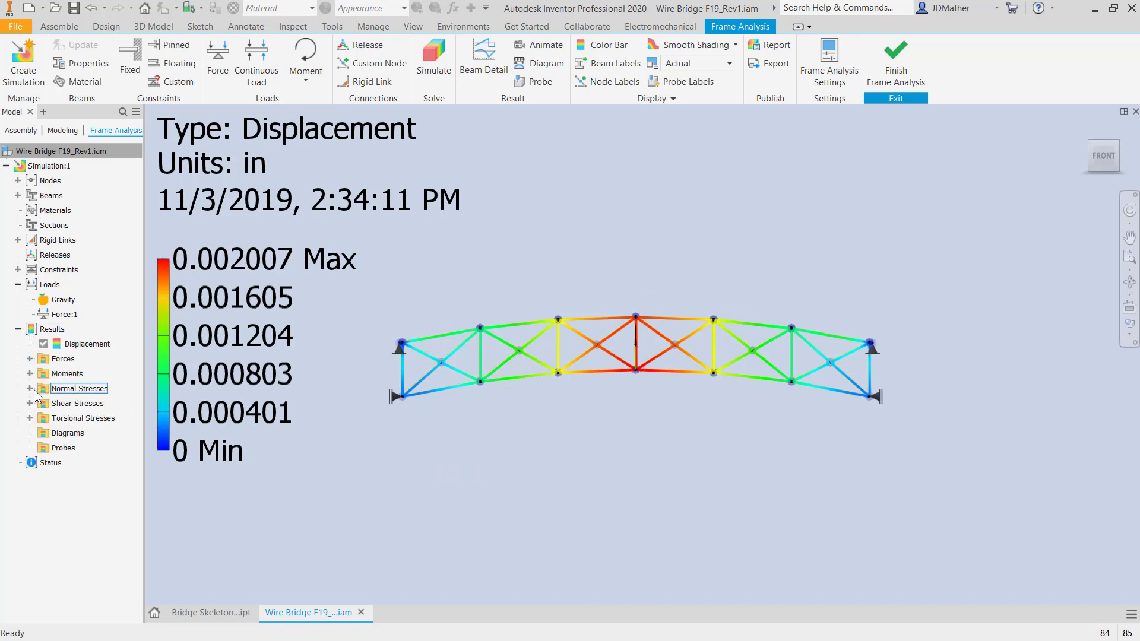
click(29, 389)
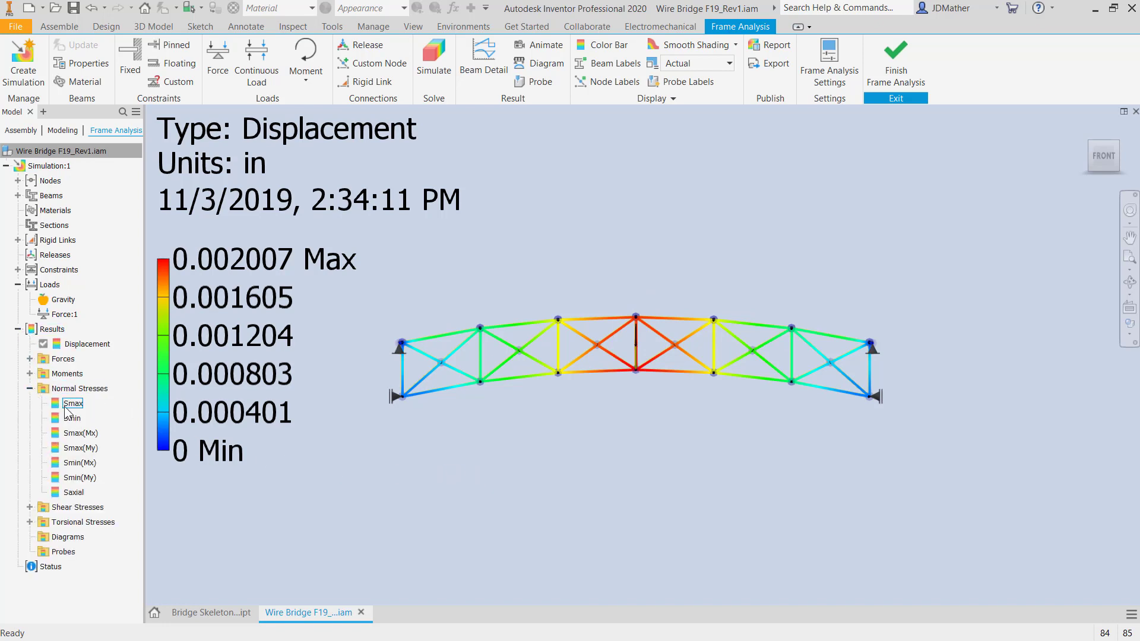
double_click(70, 404)
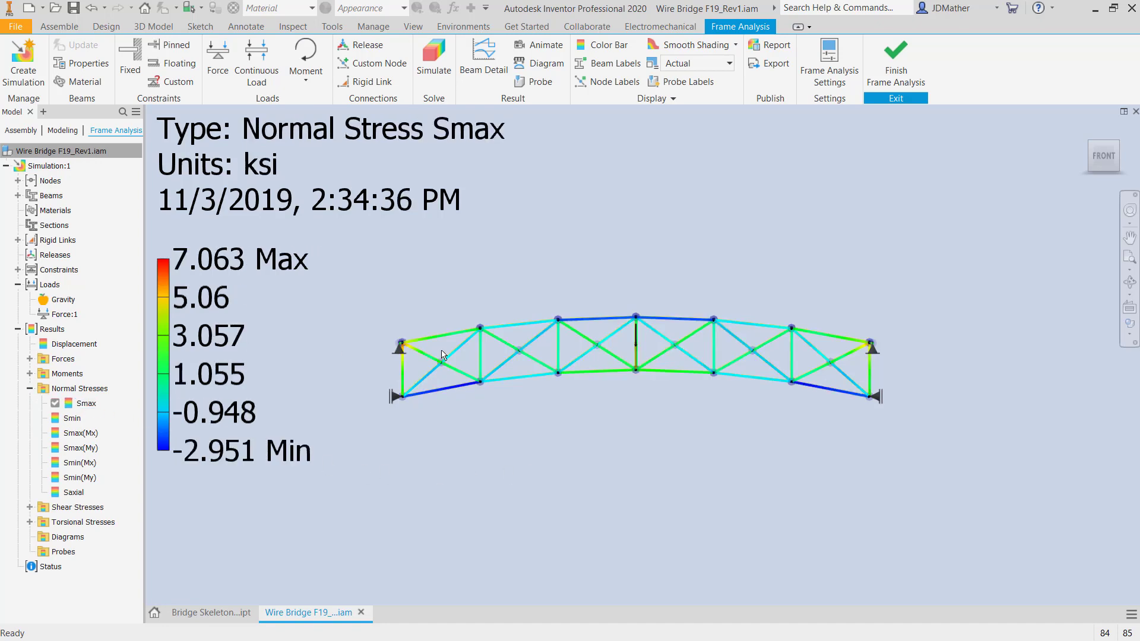
scroll(410, 353, down, 6)
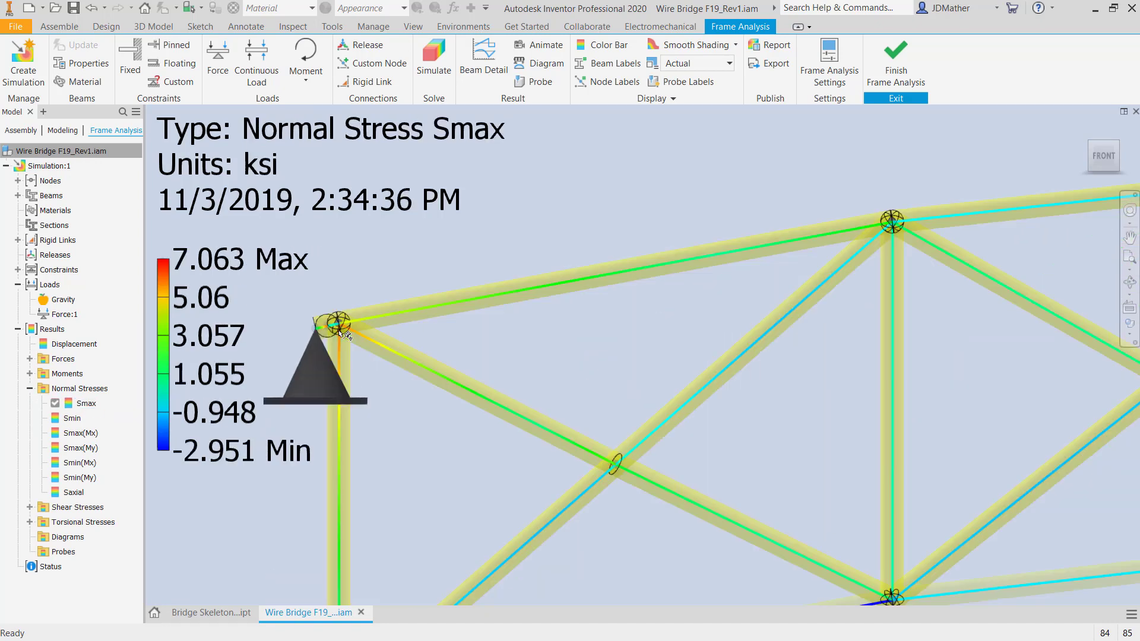
scroll(339, 331, down, 3)
scroll(409, 326, up, 3)
shift+middle_drag(499, 324, 514, 358)
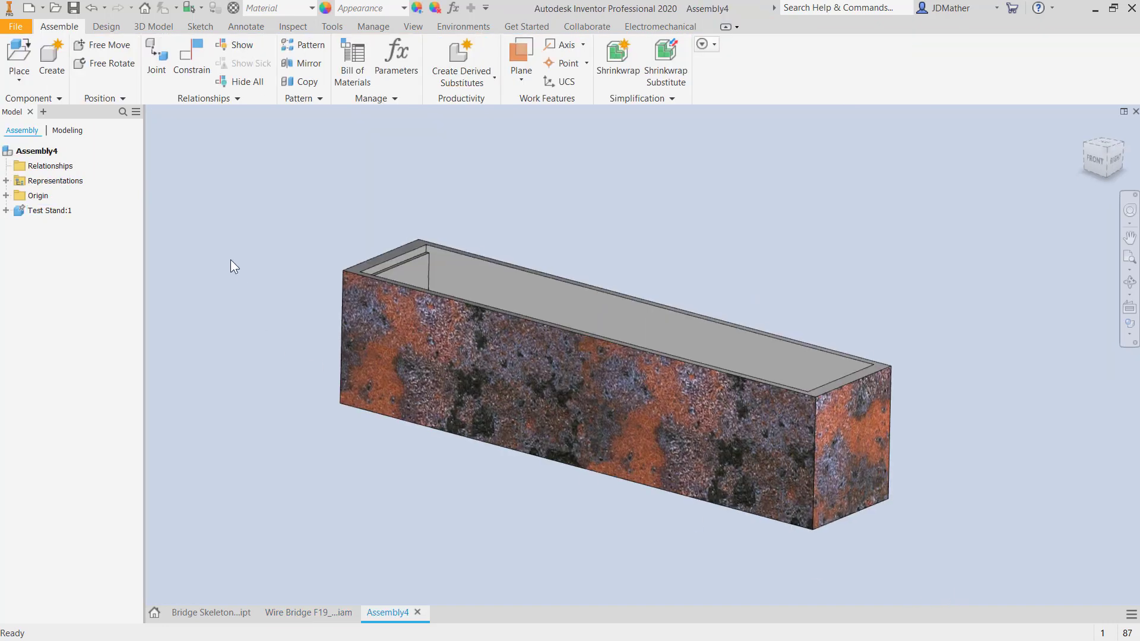
- Place the Wire Bridge F19_Rev1.iam assembly above the test stand in Assembly4
click(19, 51)
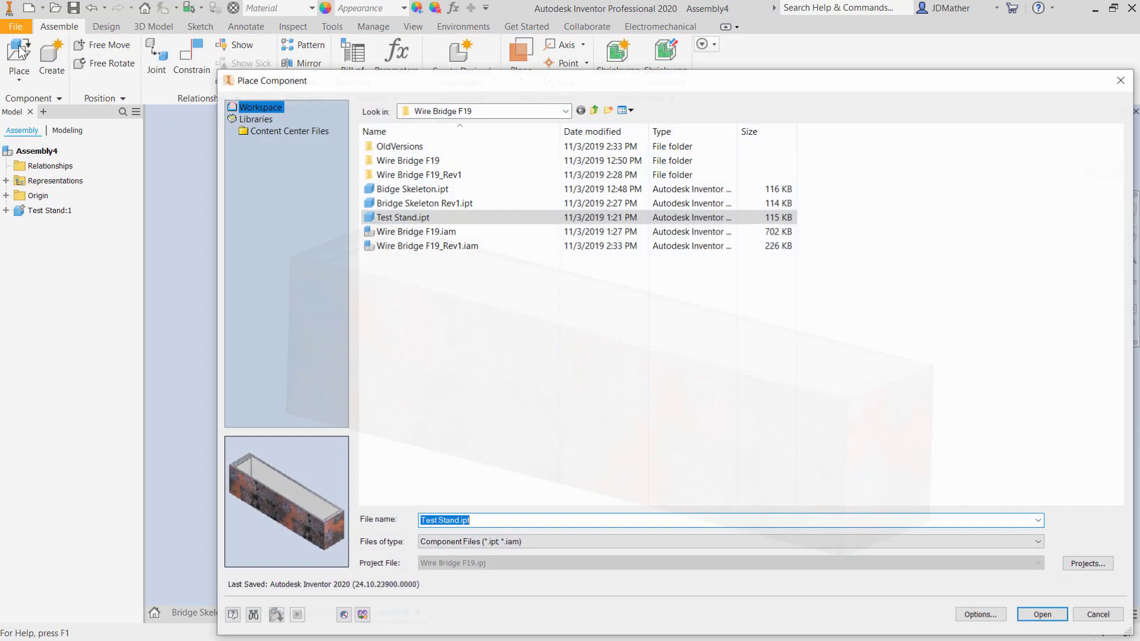
double_click(425, 246)
click(674, 298)
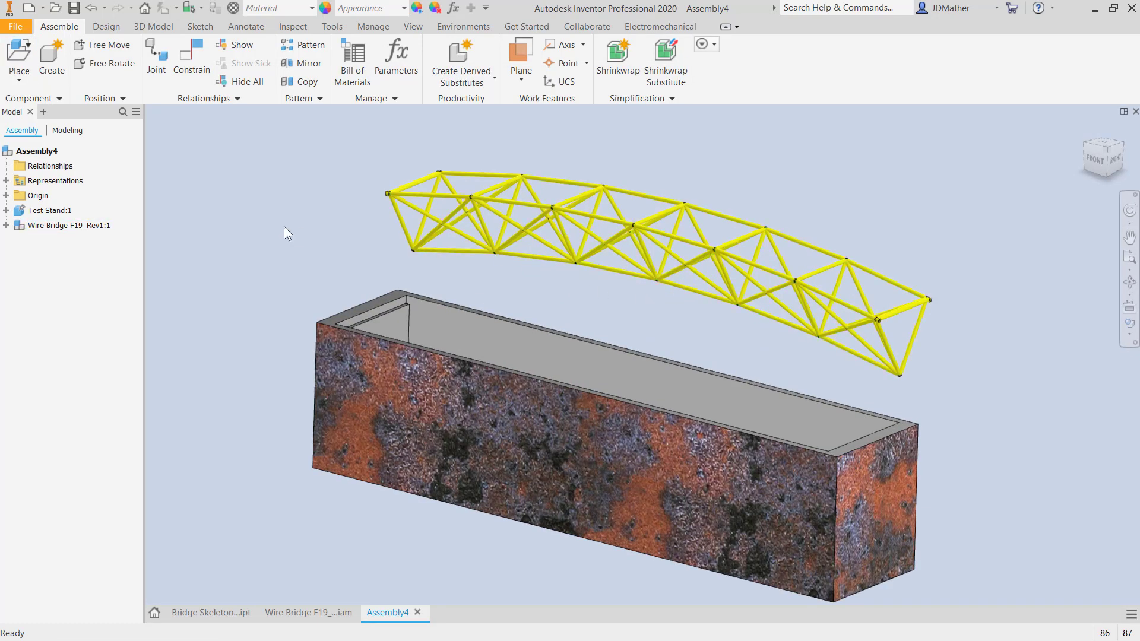
- Constrain the bridge's XY origin plane flush with the test stand's XY origin plane
click(6, 225)
click(18, 269)
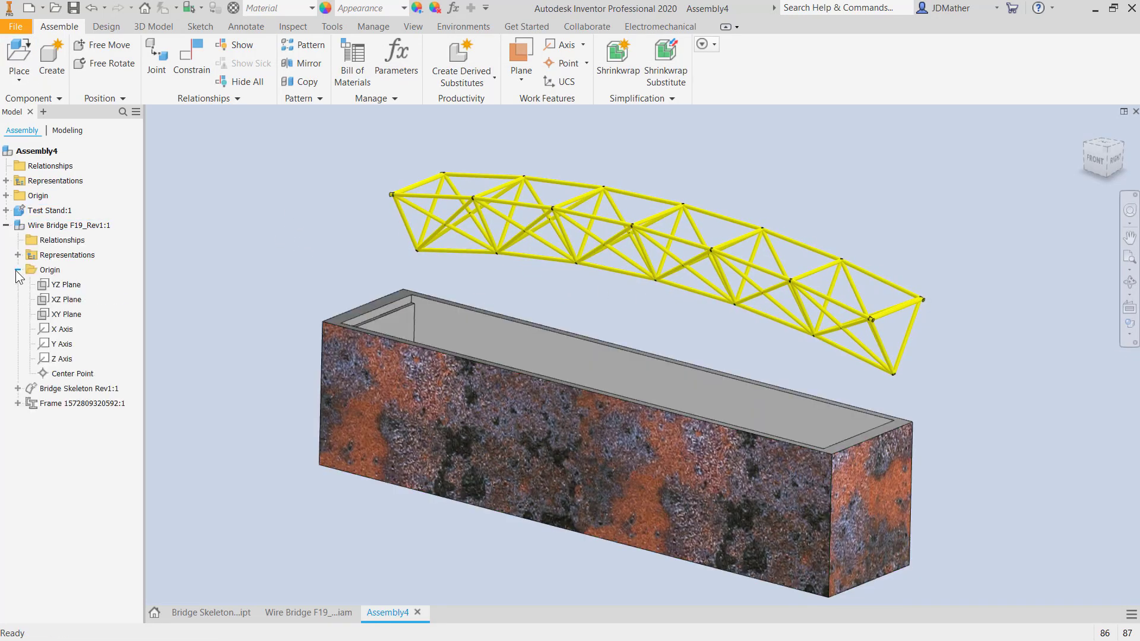
click(6, 210)
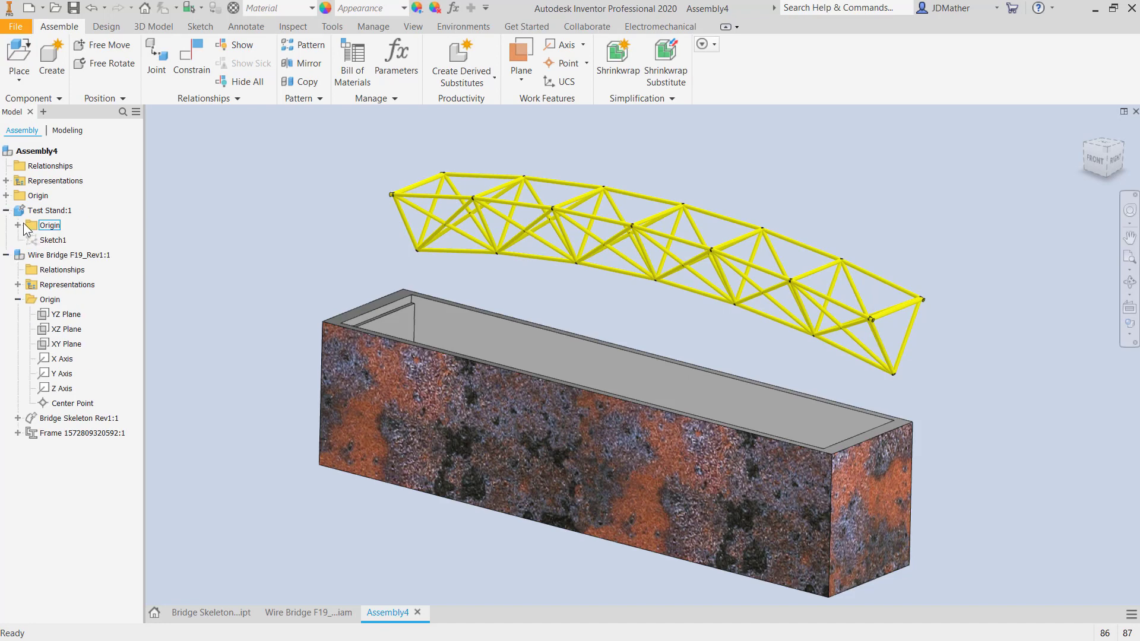
click(18, 225)
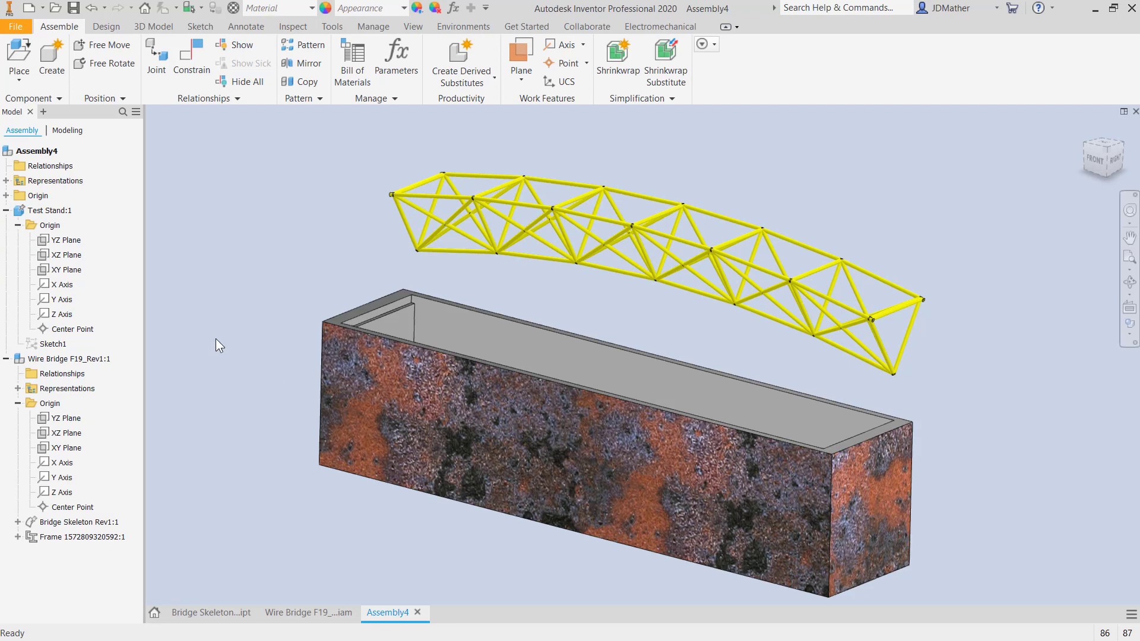
key(c)
click(386, 327)
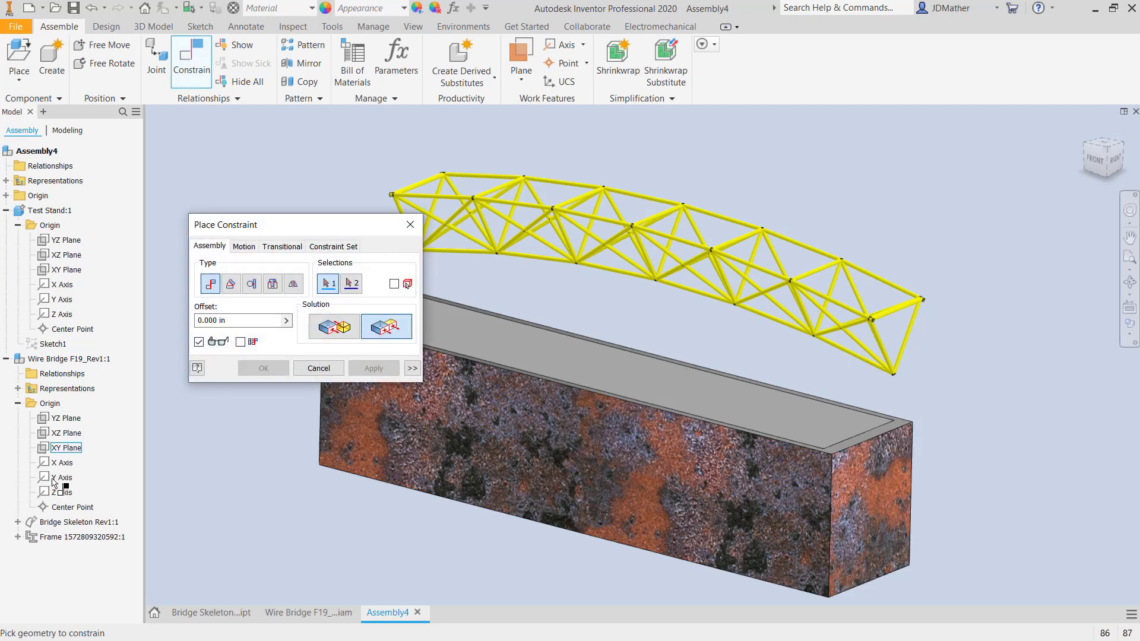
click(65, 449)
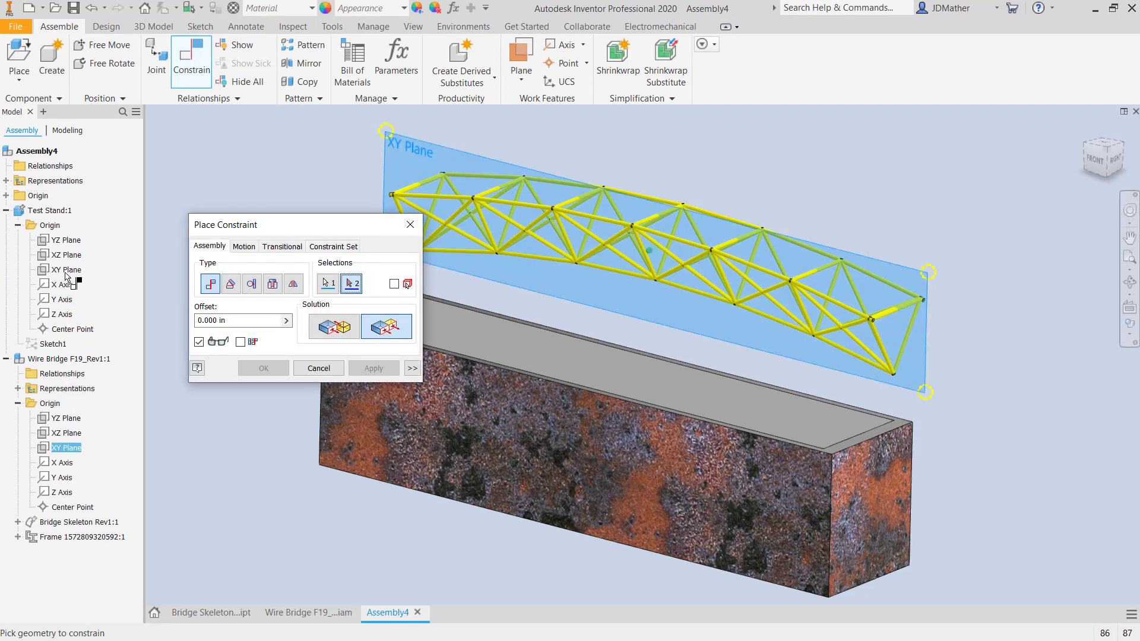
click(65, 271)
click(373, 368)
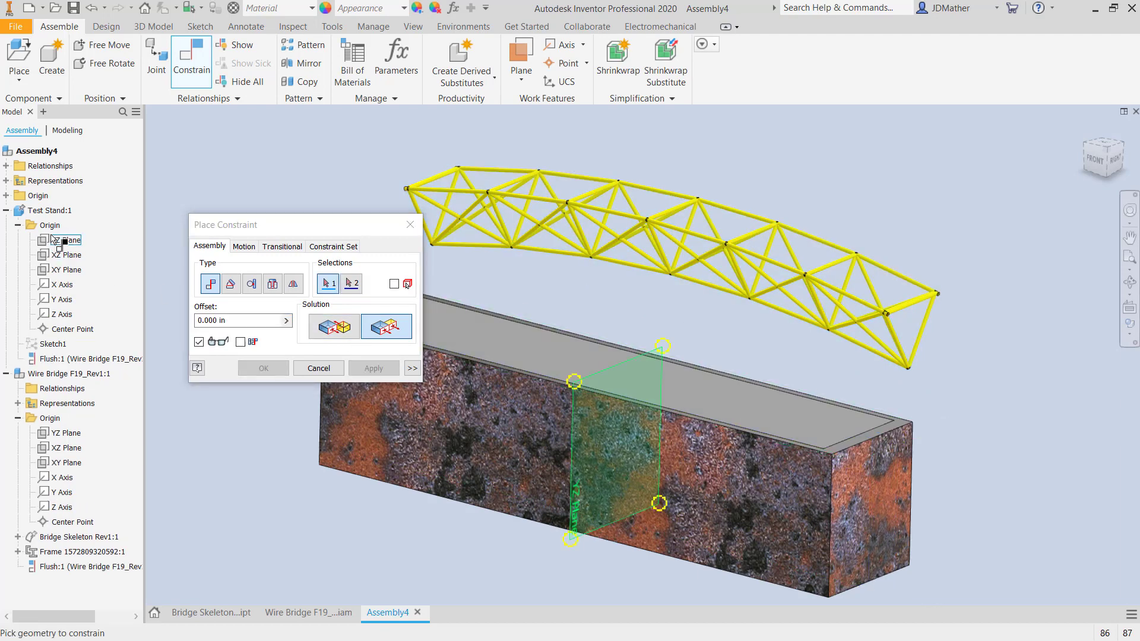
- Constrain the bridge's YZ origin plane flush with the test stand's YZ origin plane
click(57, 241)
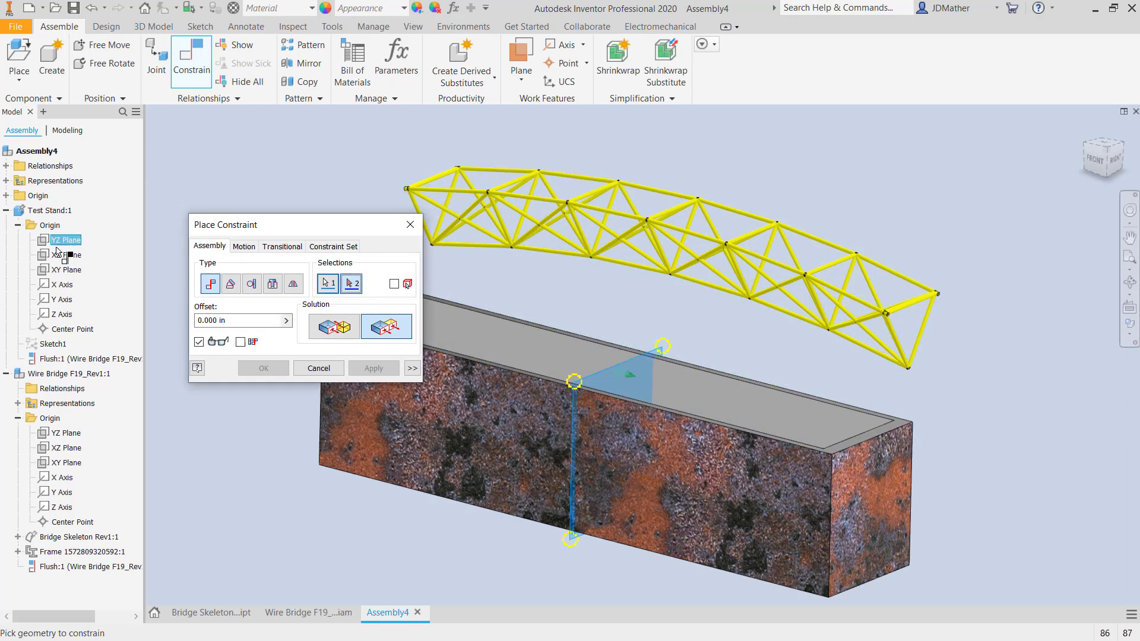
click(60, 434)
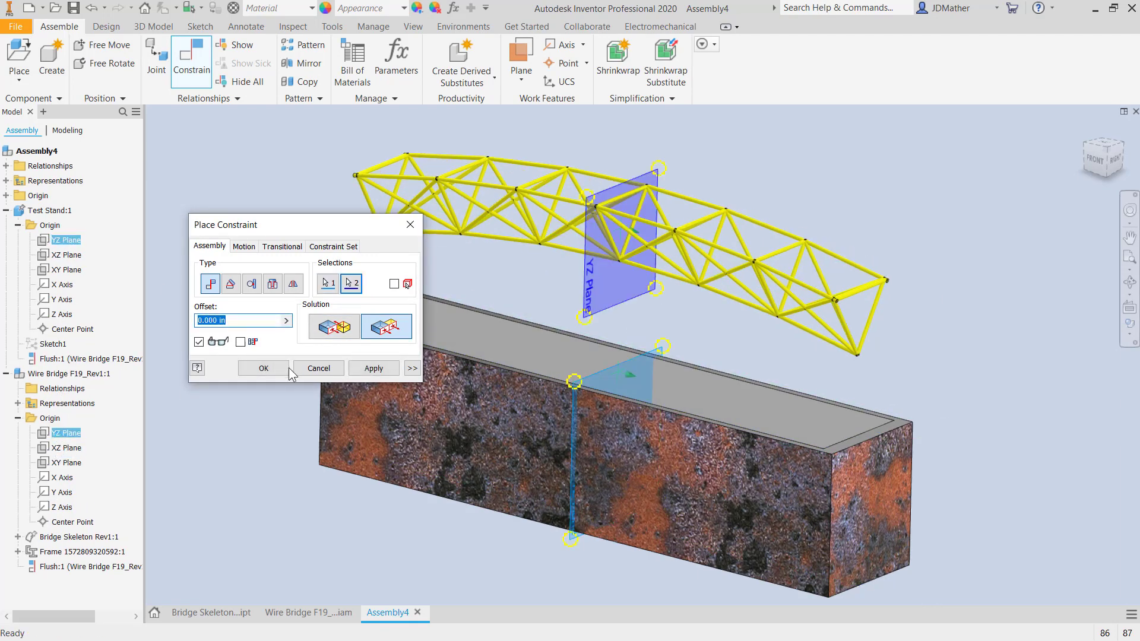
click(288, 368)
- Lower the bridge into the opening of the test stand and check how its end members sit on the stand
drag(550, 255, 539, 366)
scroll(483, 303, down, 4)
scroll(564, 319, up, 5)
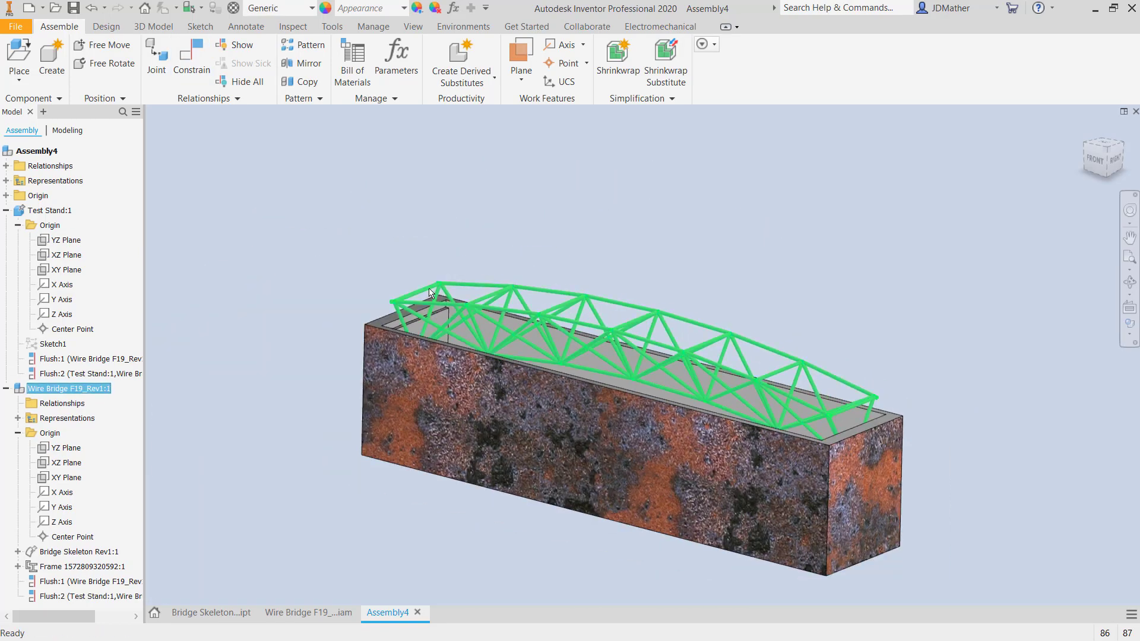
scroll(431, 293, down, 8)
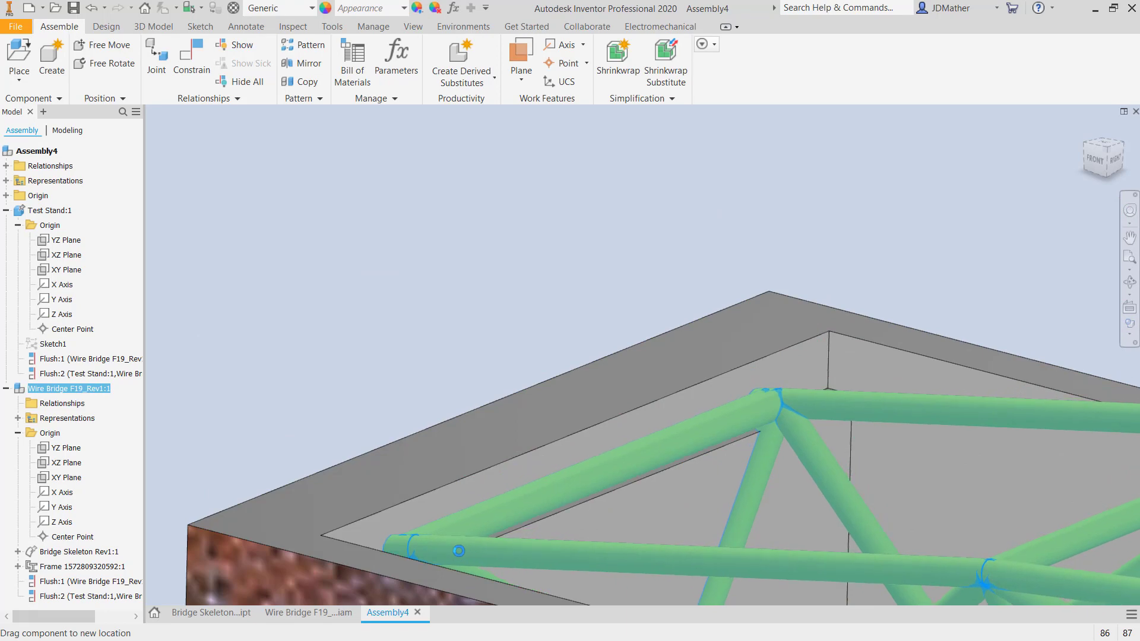
scroll(440, 337, up, 8)
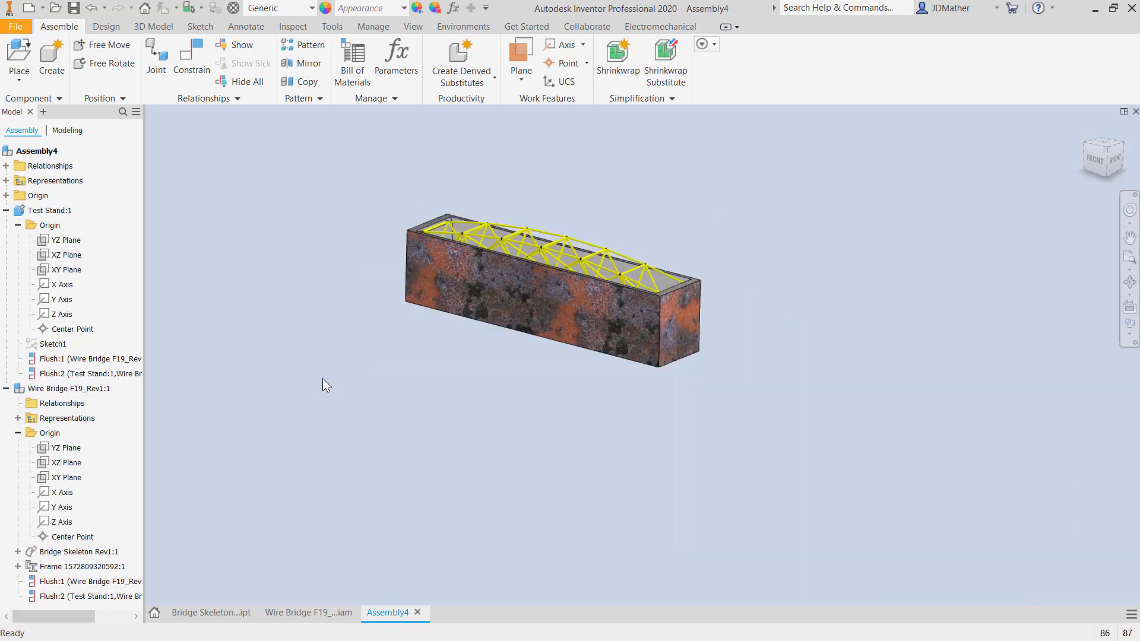
scroll(212, 174, down, 1)
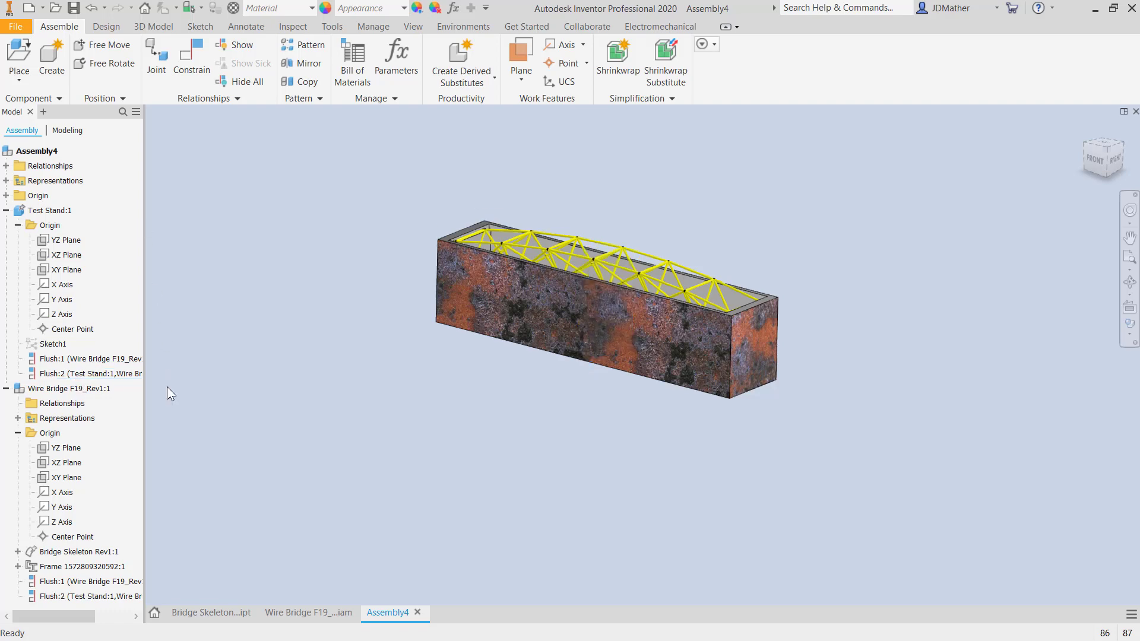
scroll(714, 428, down, 3)
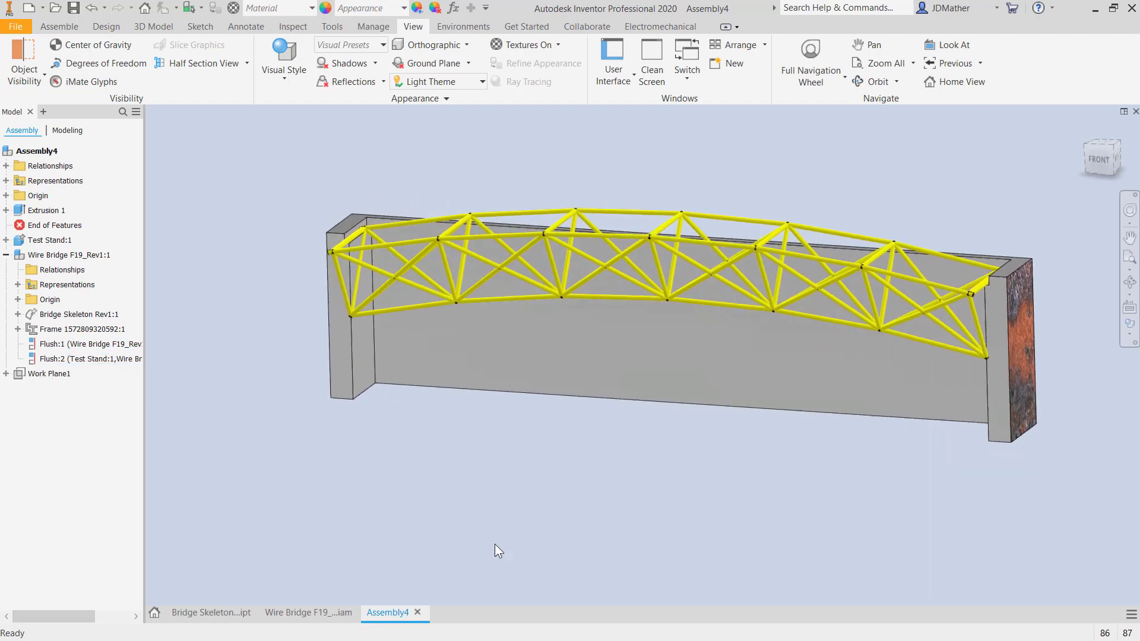
- Examine from the front how the bridge's upper and lower end nodes fit against the sectioned test stand's end walls
click(1096, 165)
scroll(974, 388, down, 5)
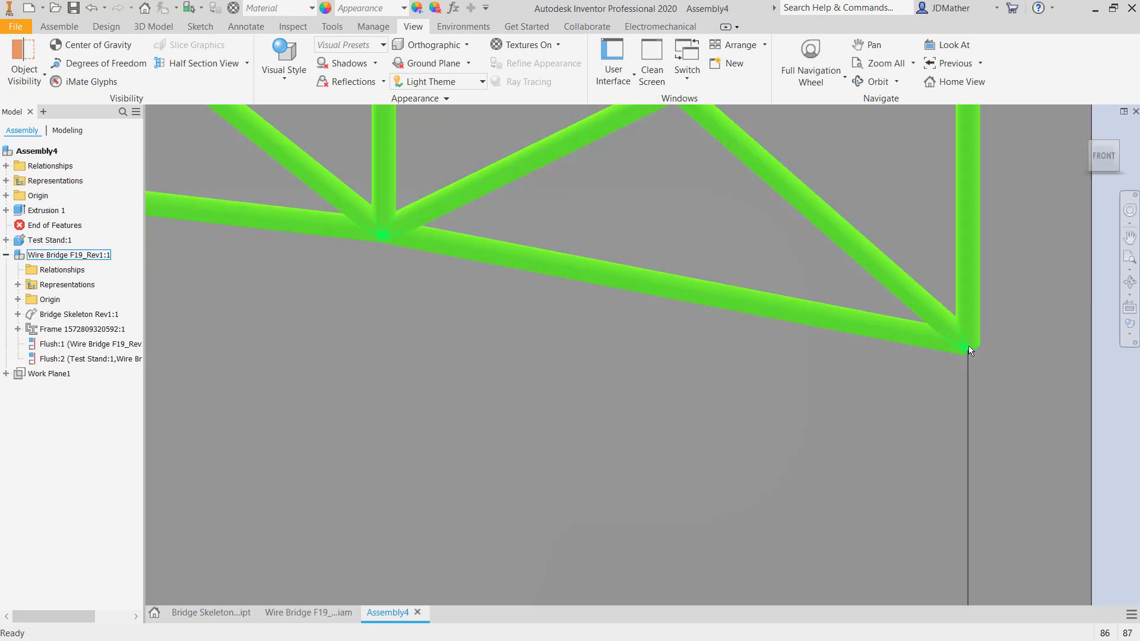
scroll(977, 342, down, 2)
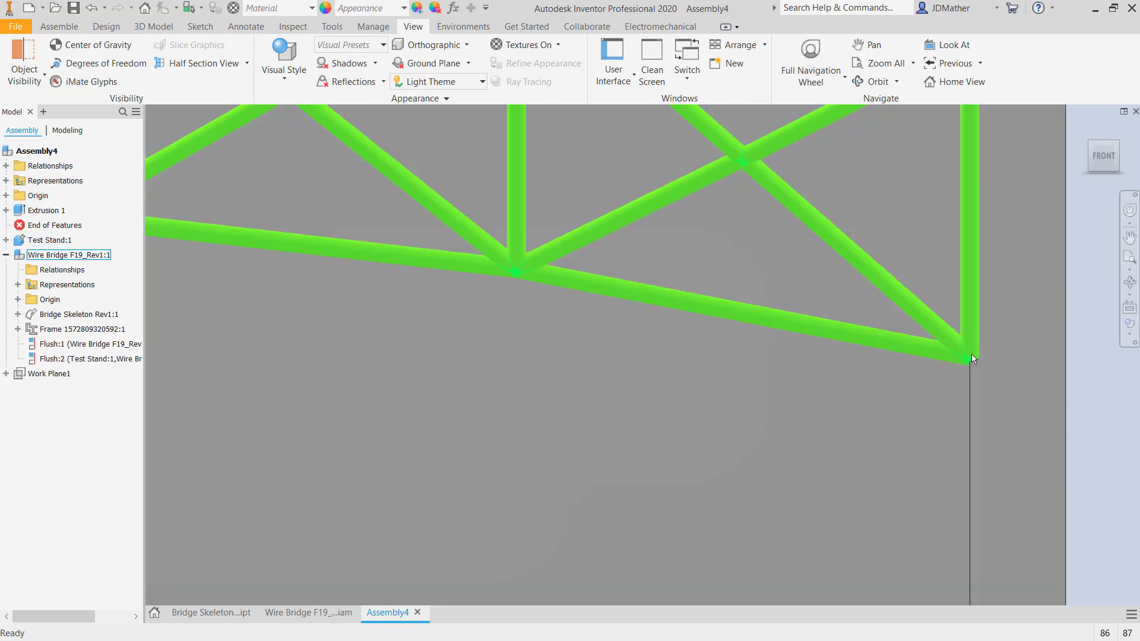
scroll(944, 354, down, 4)
scroll(570, 394, up, 4)
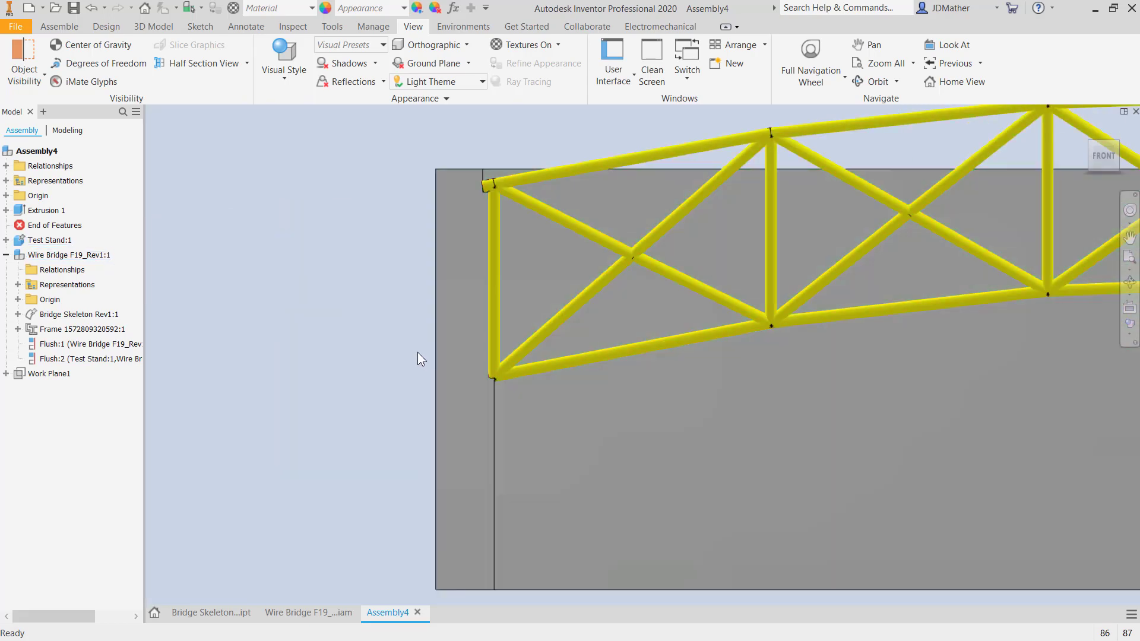
scroll(417, 351, down, 1)
scroll(464, 217, up, 3)
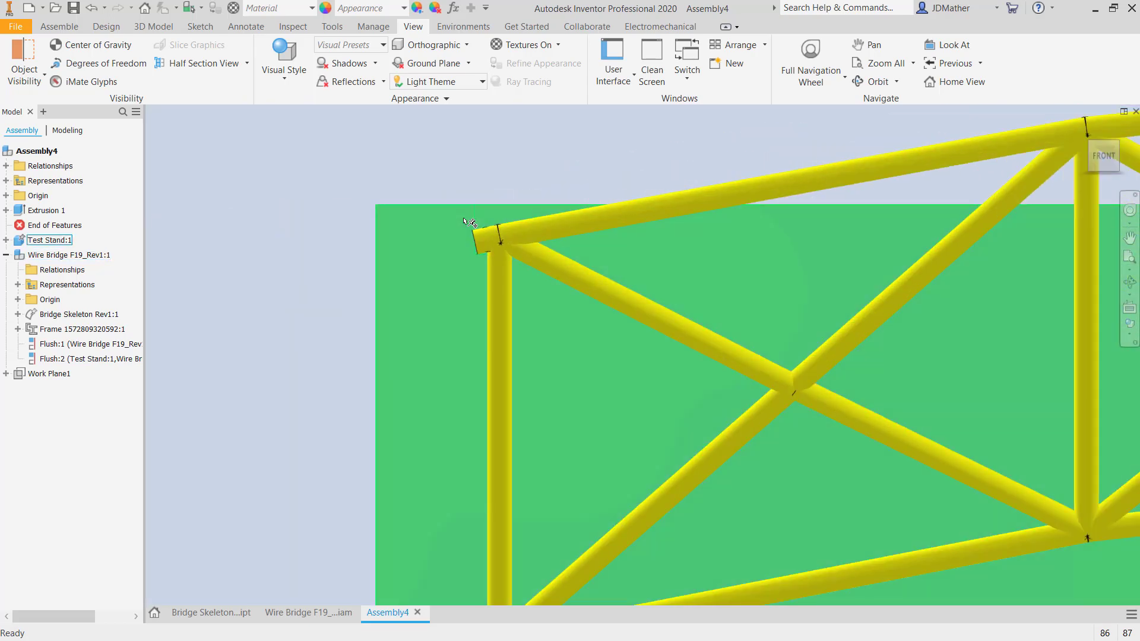
scroll(397, 214, down, 5)
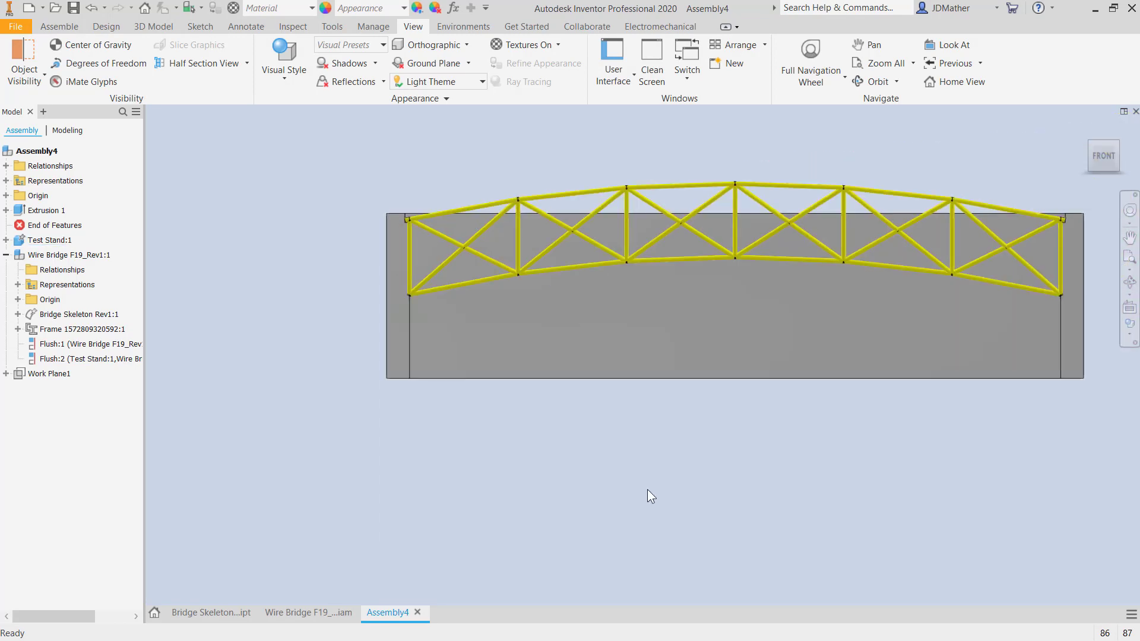
key(F6)
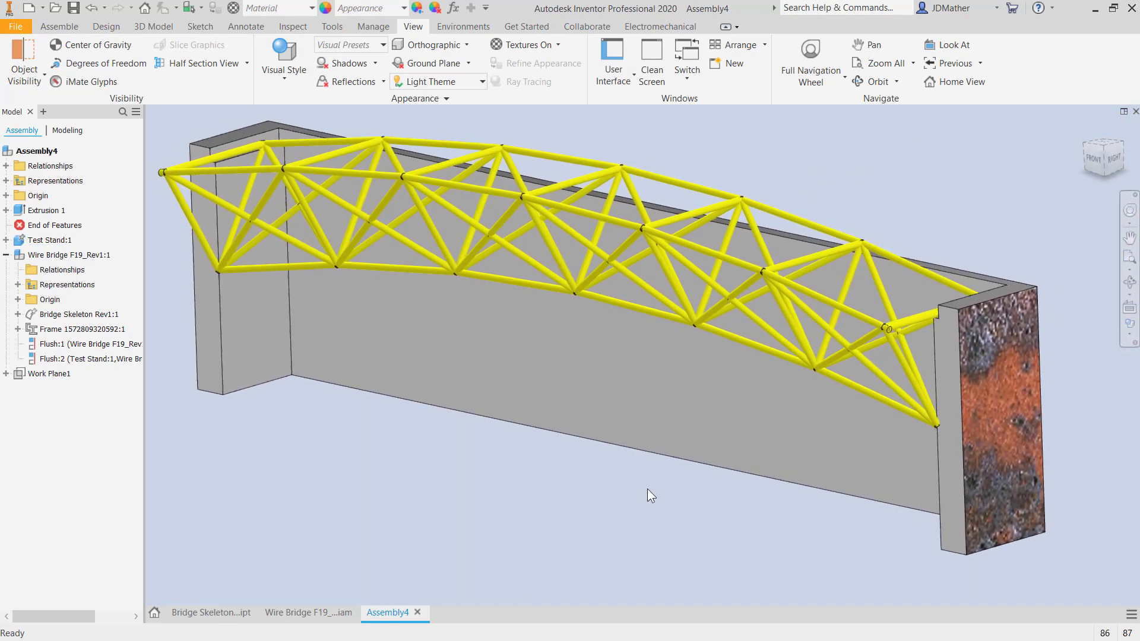